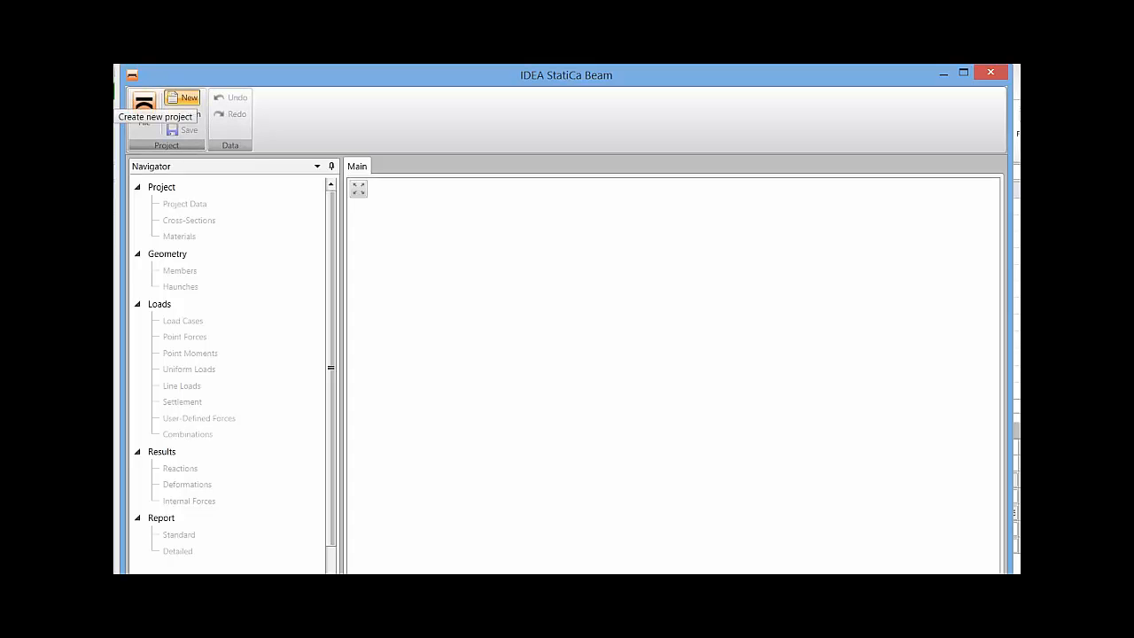
Create a new project for a continuous pre-fabricated concrete beam of the composite pre/post-tensioned type.
left_click(184, 98)
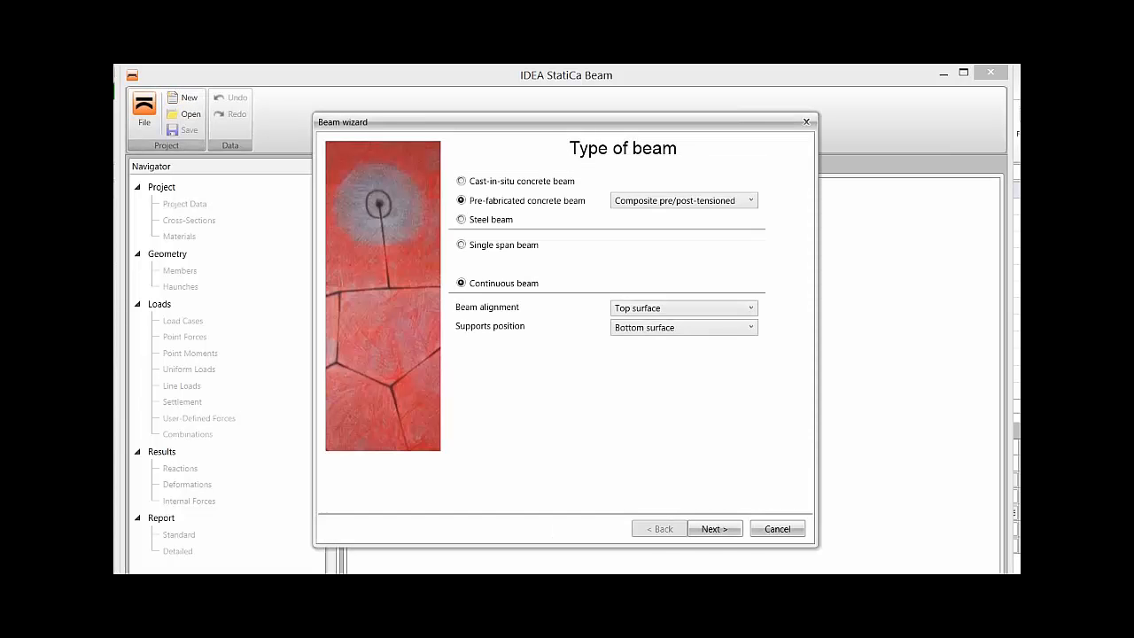
left_click_drag(522, 122, 486, 104)
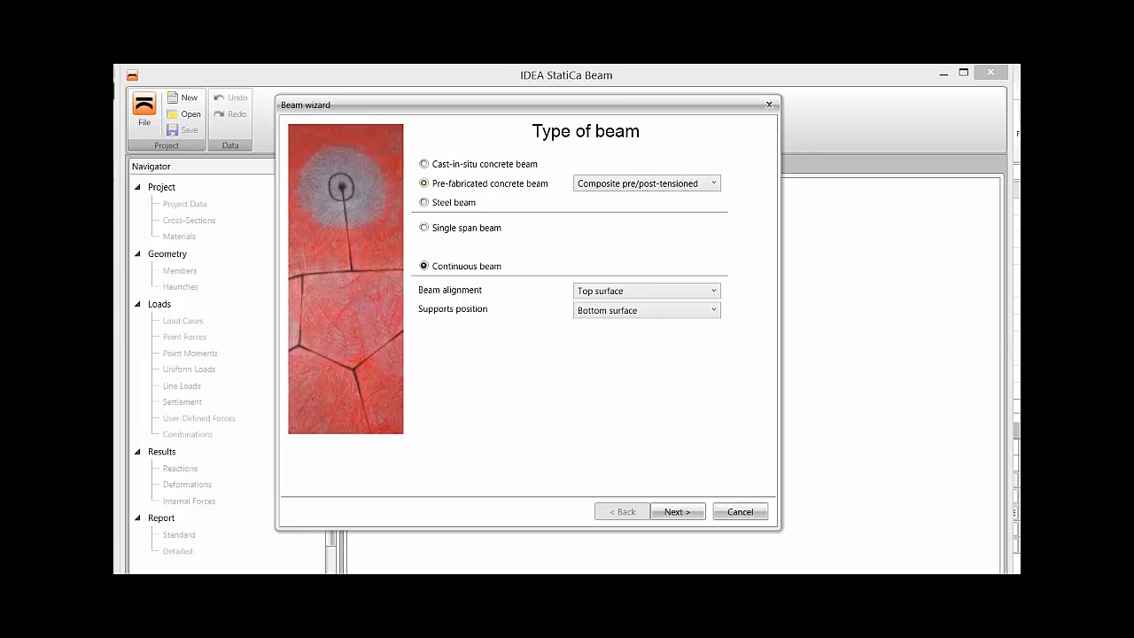
left_click(648, 184)
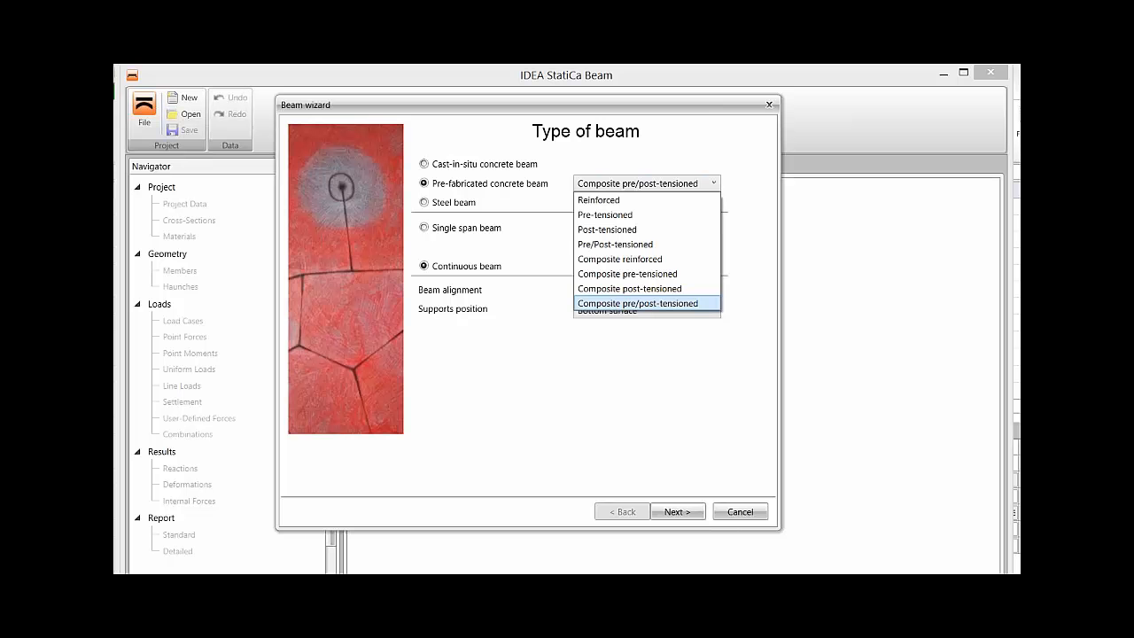
left_click(637, 303)
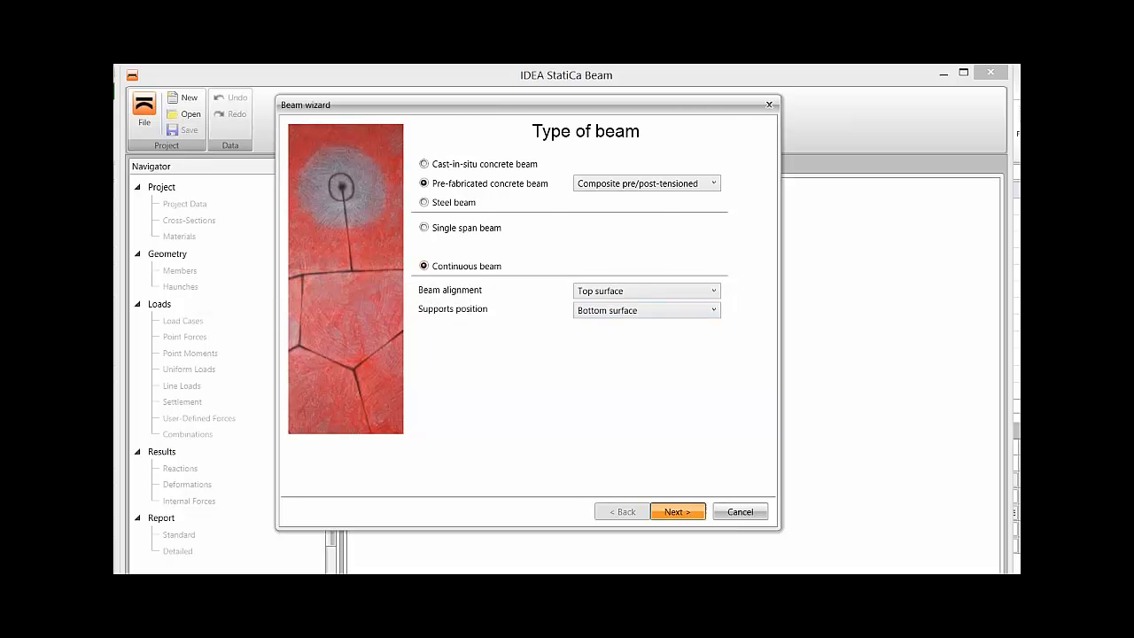
left_click(678, 512)
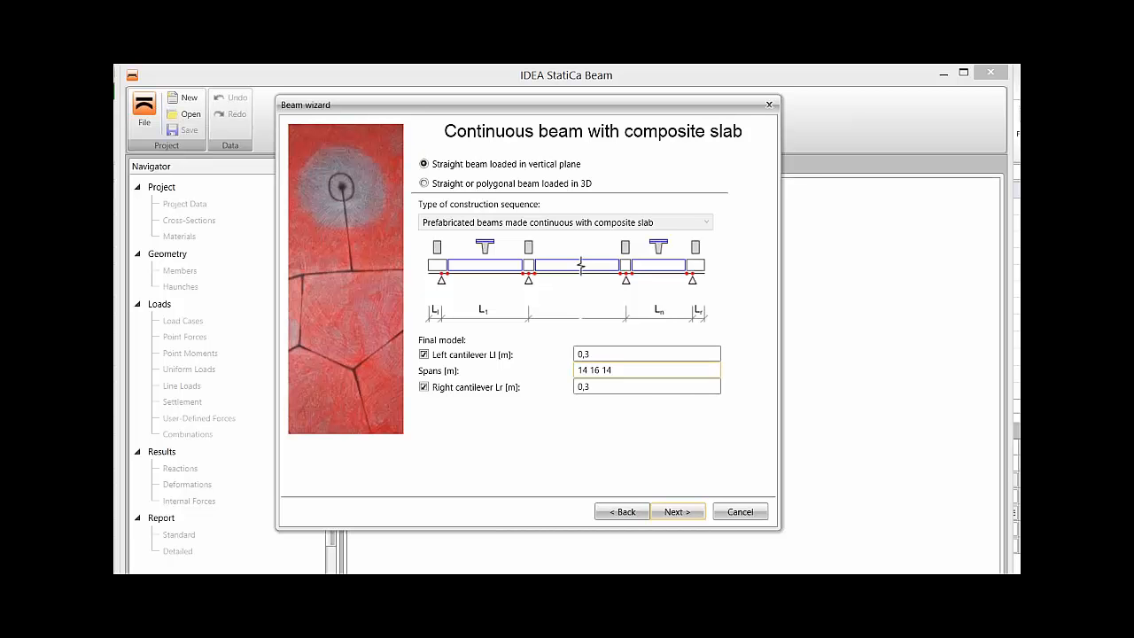
Accept spans of 14, 16 and 14 m with 0,3 m cantilevers at both ends for the final model.
mouse_move(591, 354)
left_mouse_down()
mouse_move(582, 354)
mouse_move(613, 370)
mouse_move(578, 371)
left_mouse_up()
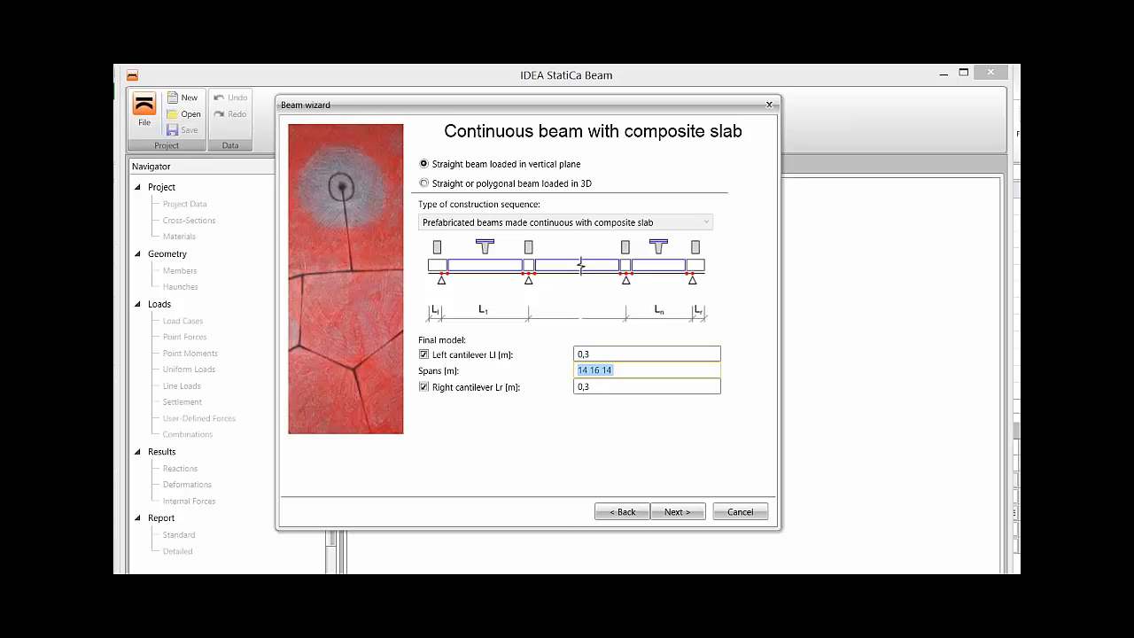
left_click(591, 387)
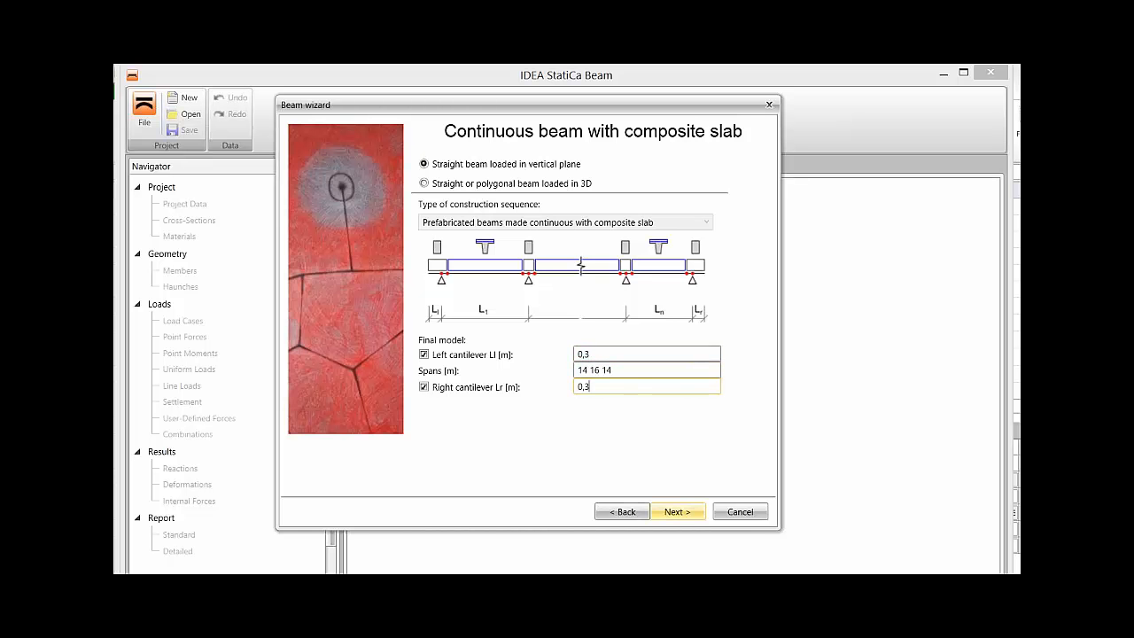
left_click(678, 512)
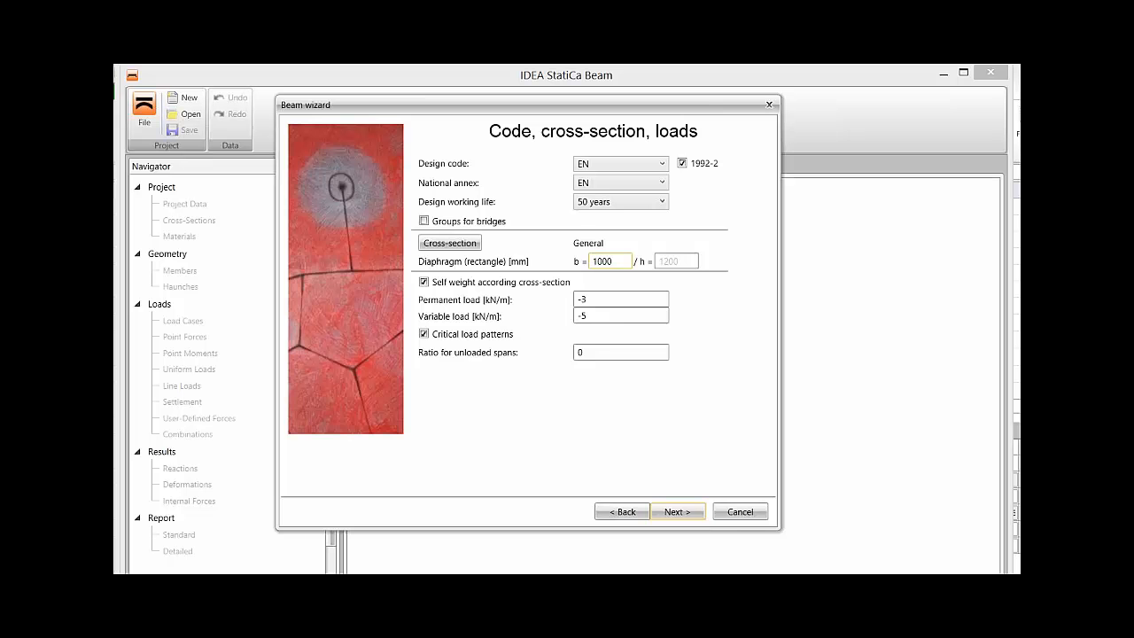
Choose the general concrete cross-section for the beam and enlarge its editor window.
left_click(449, 243)
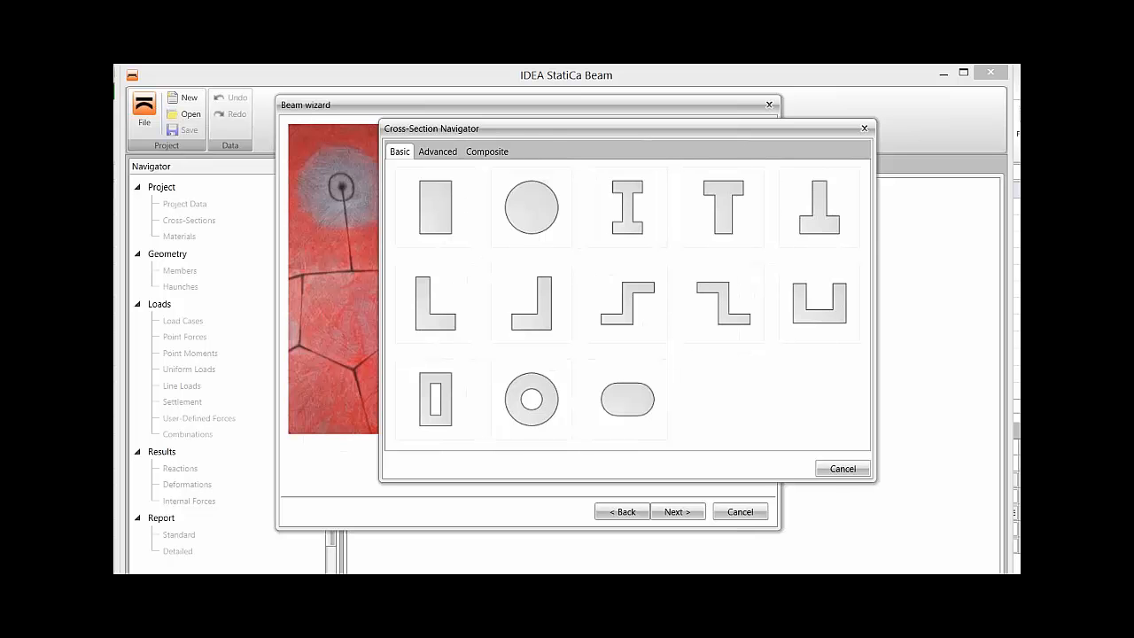
left_click(487, 152)
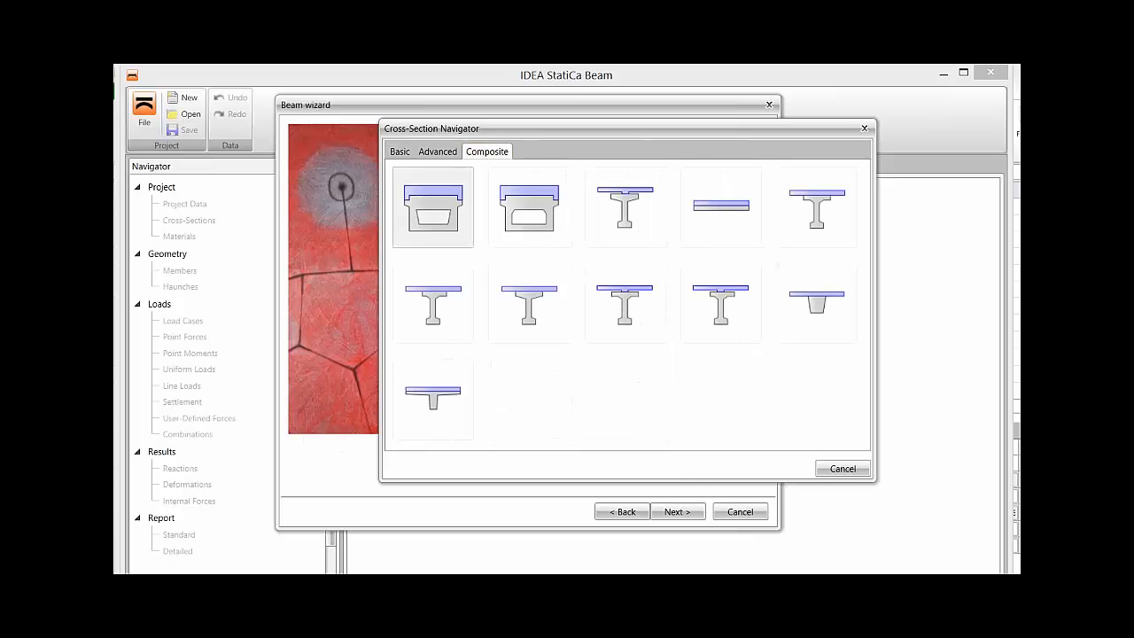
left_click(437, 151)
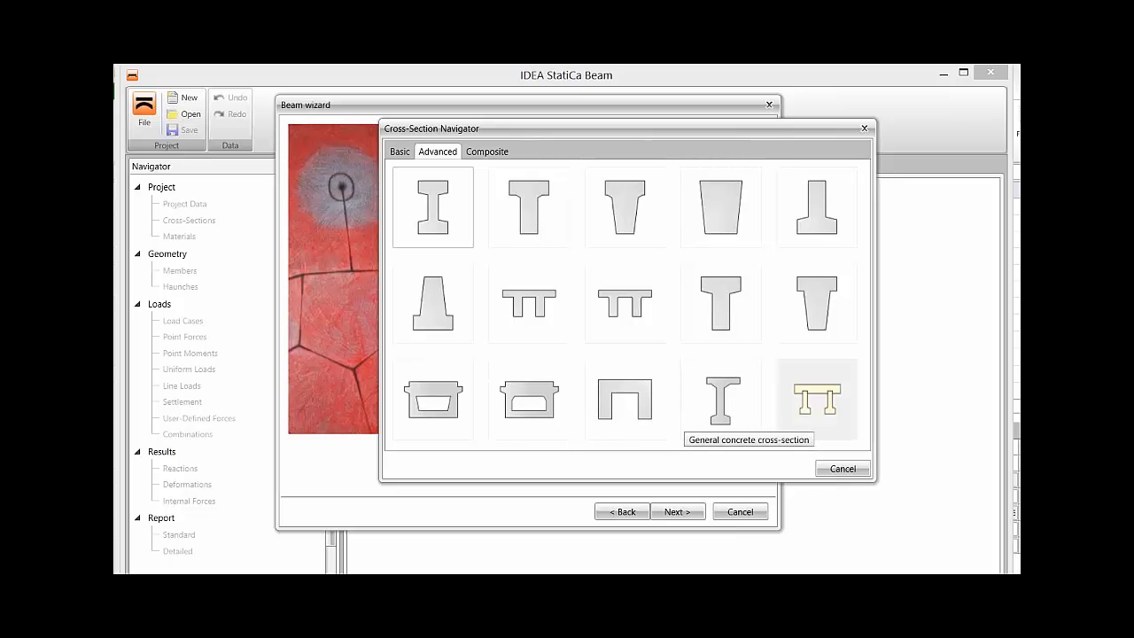
left_click(815, 399)
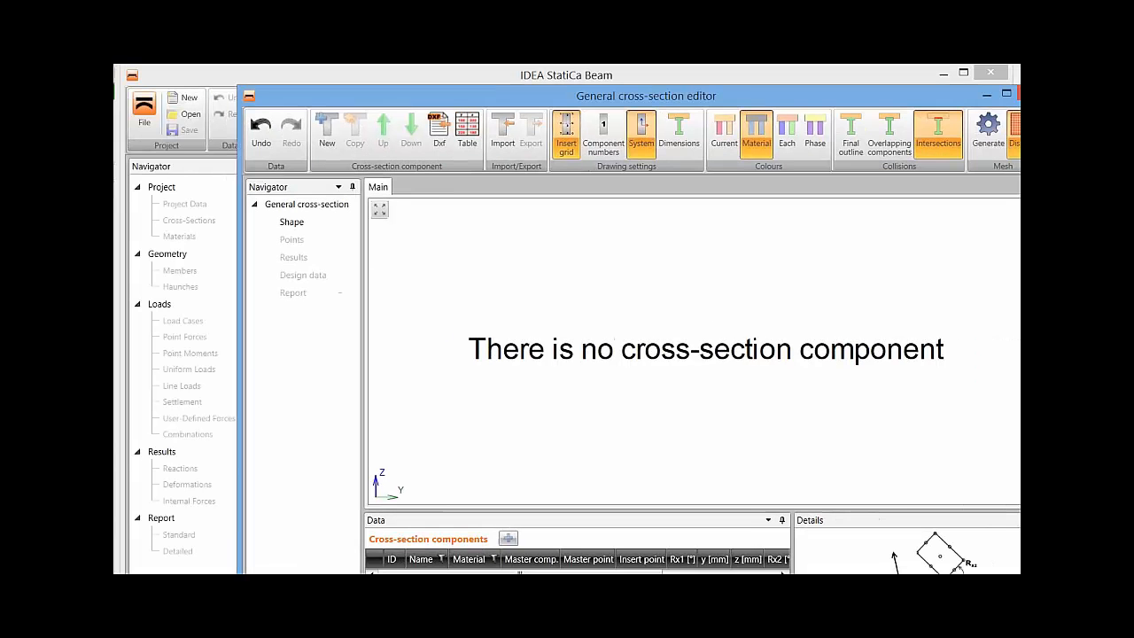
left_click_drag(646, 96, 524, 75)
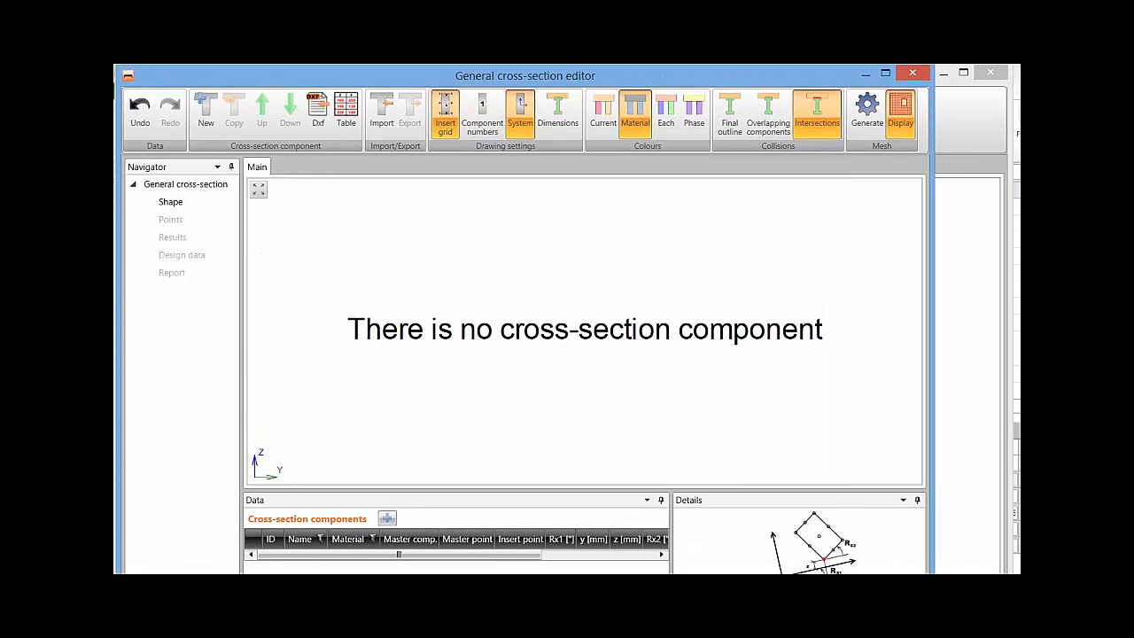
left_click_drag(933, 637, 1011, 604)
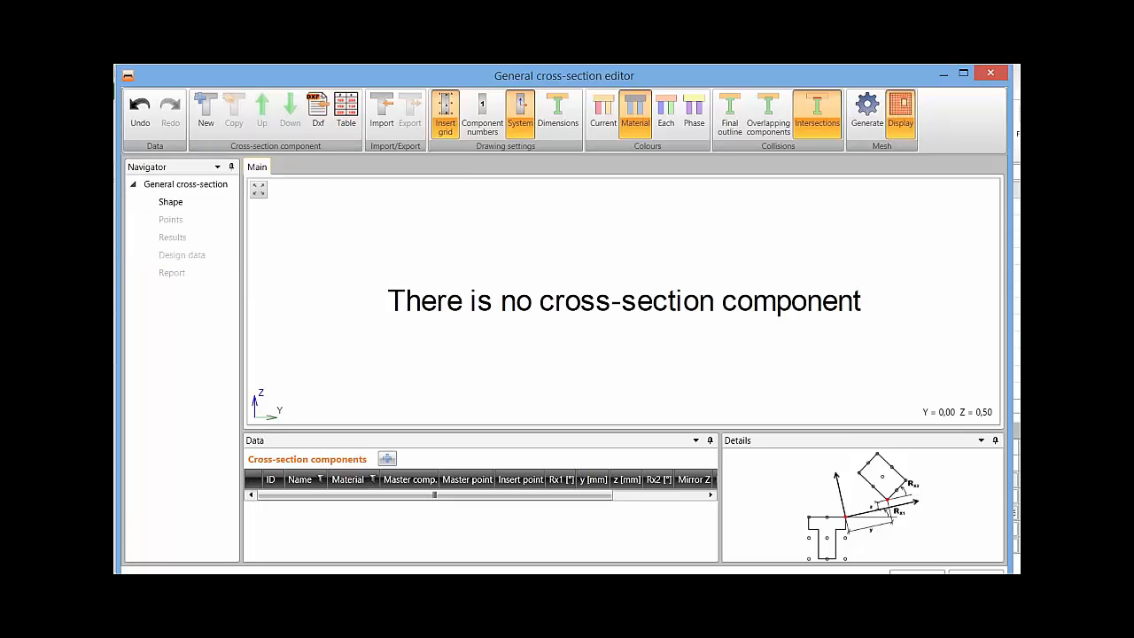
Add a T shape with haunched wall as the first cross-section component.
left_click(387, 458)
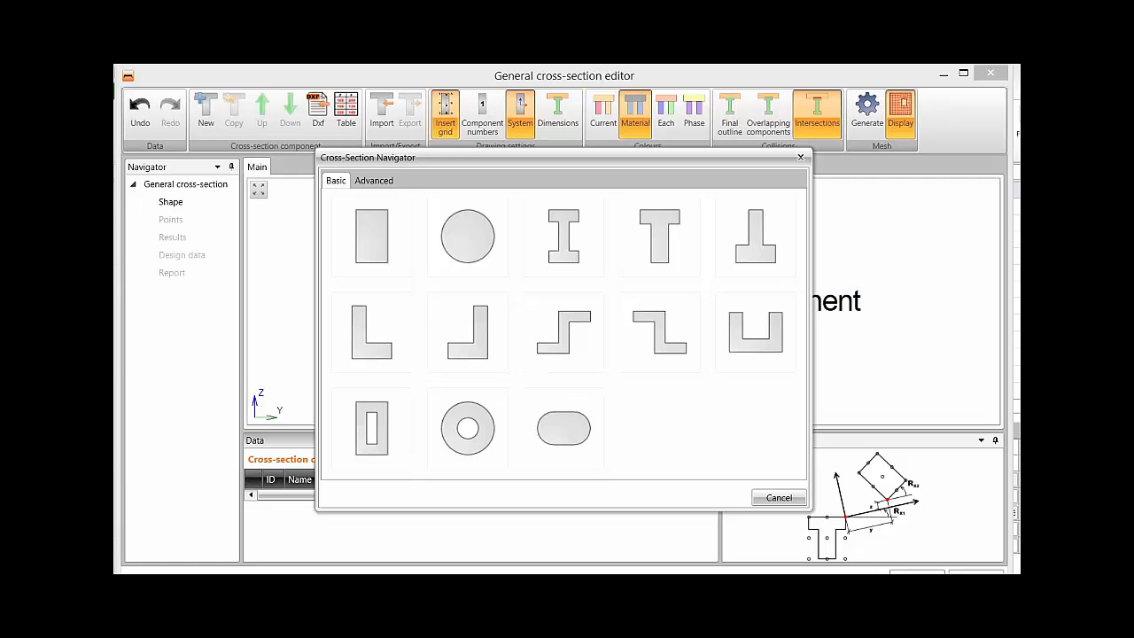
left_click(374, 180)
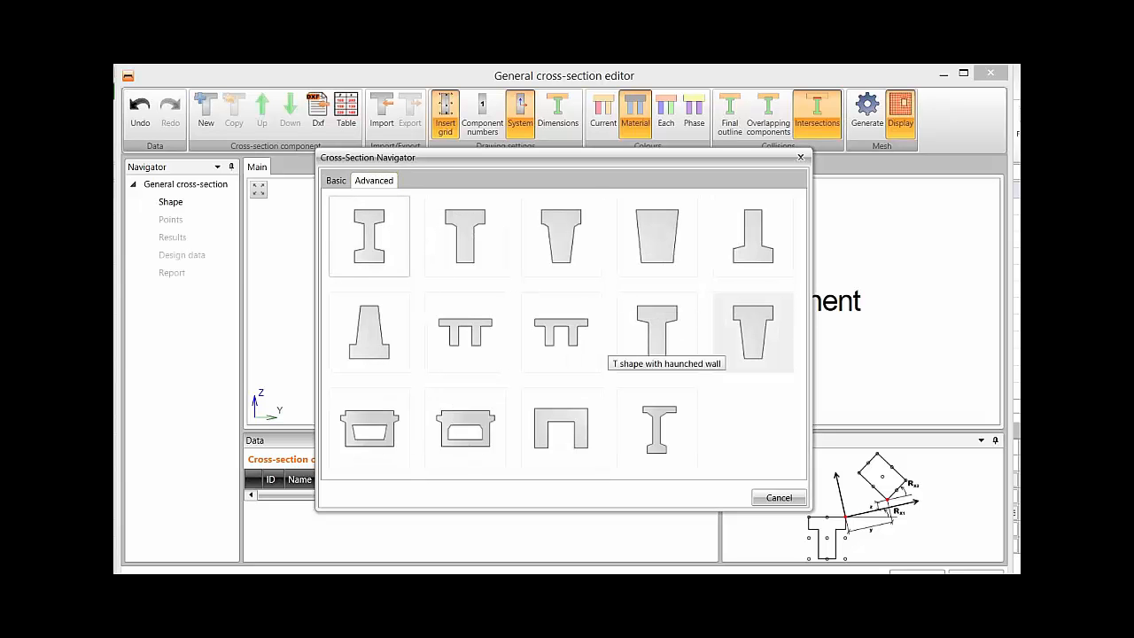
left_click(746, 335)
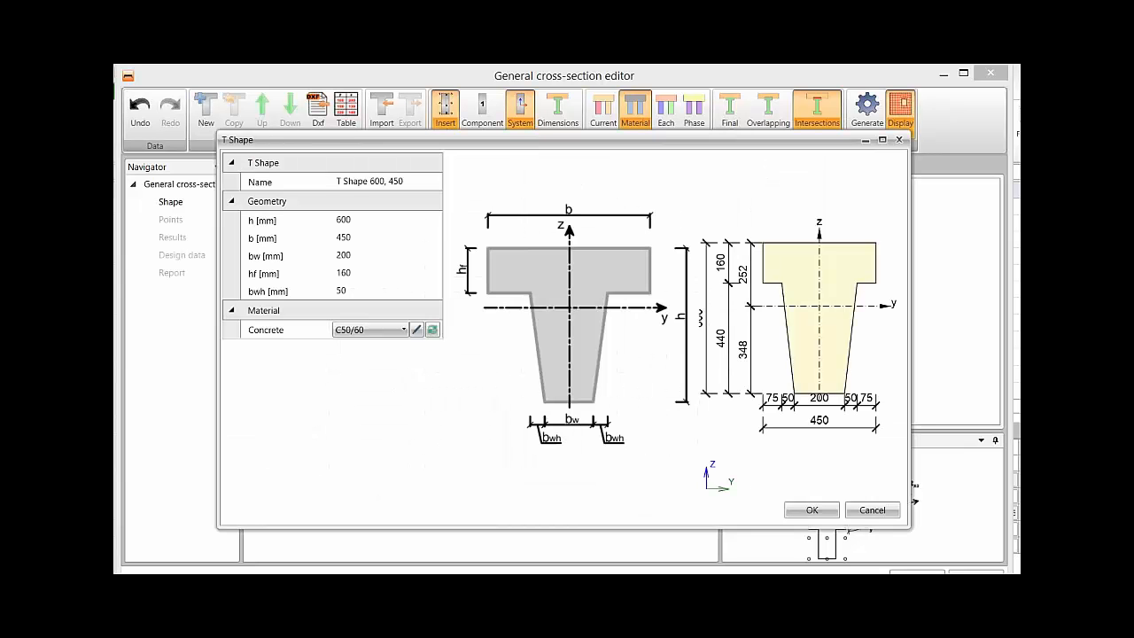
Set the T shape's height and width to 1000 mm, web width bw to 280 mm and flange thickness hf to 70 mm.
left_click(344, 220)
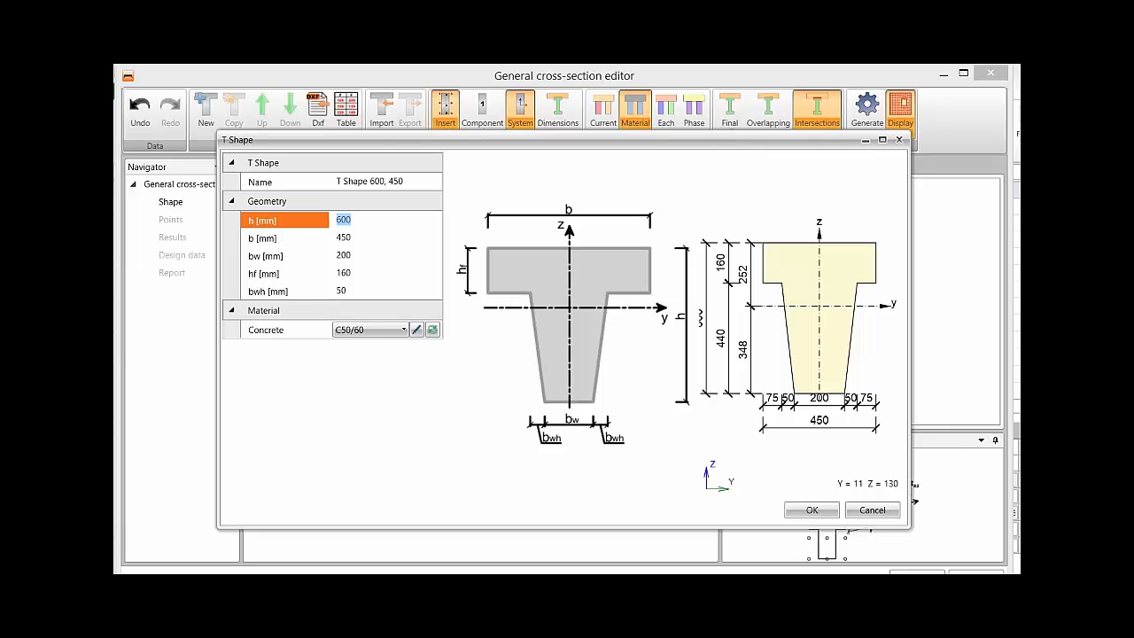
type("1000")
key("Tab")
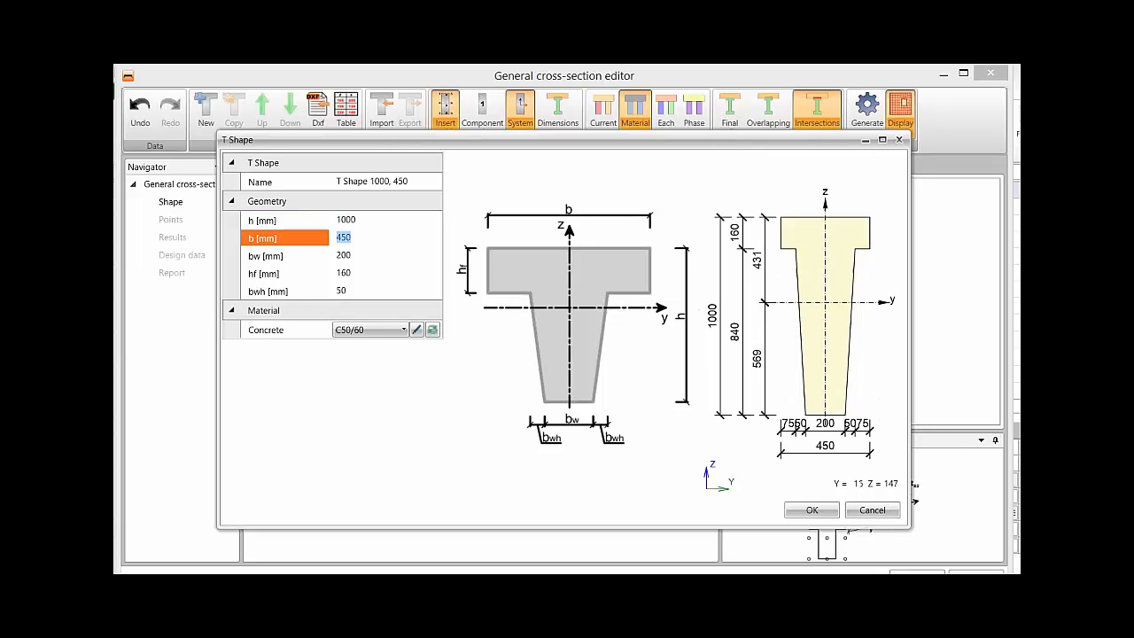
type("1000")
key("Tab")
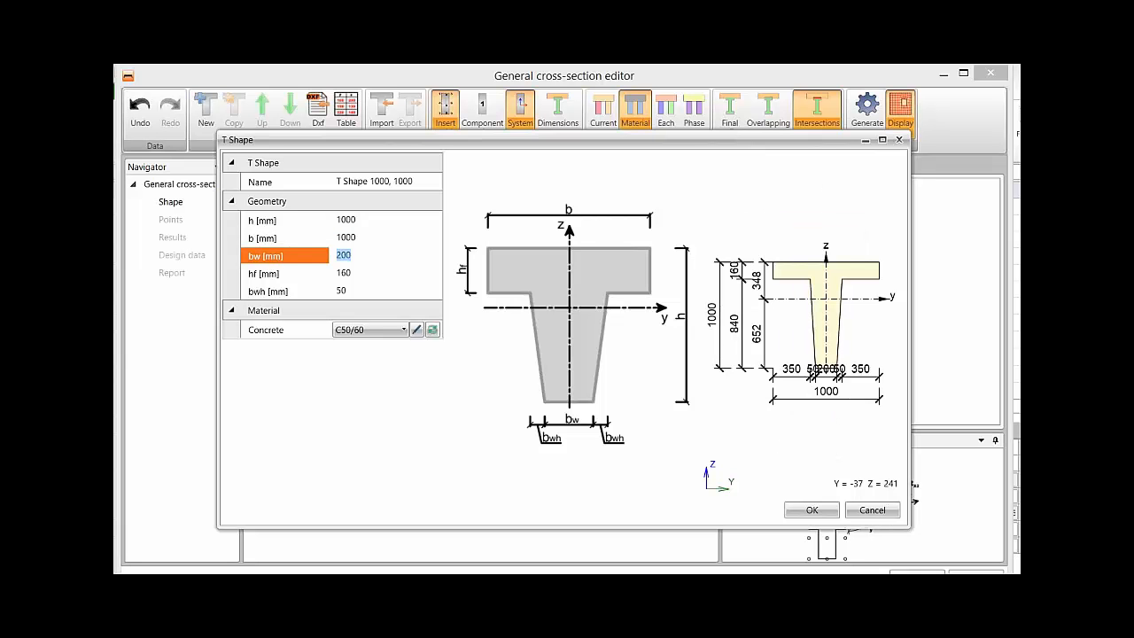
type("280")
key("Tab")
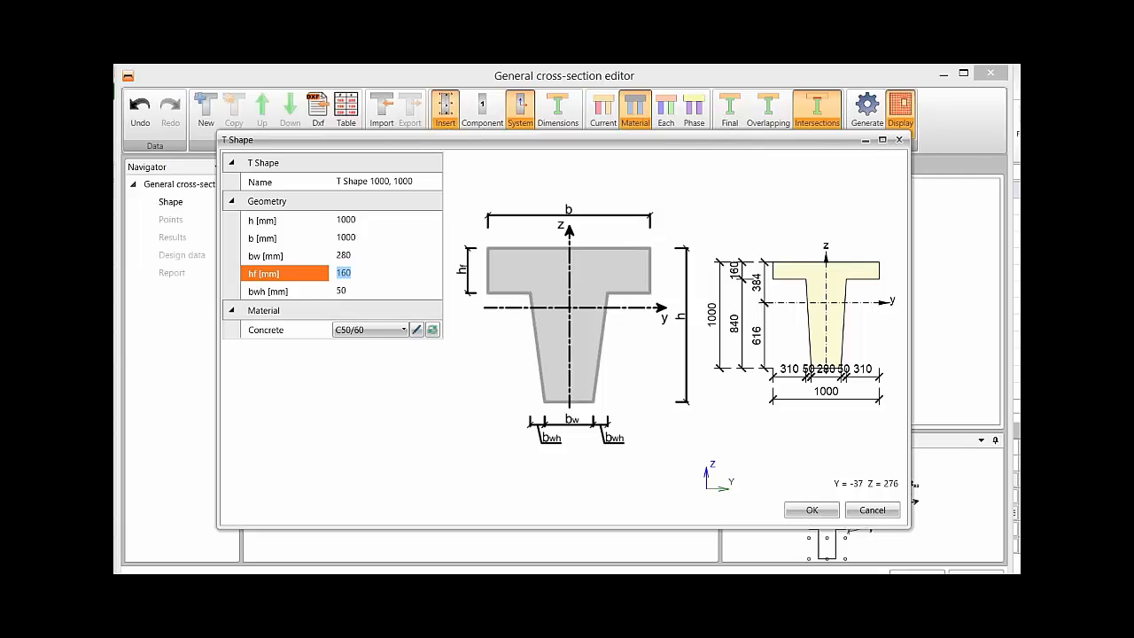
type("70")
key("Tab")
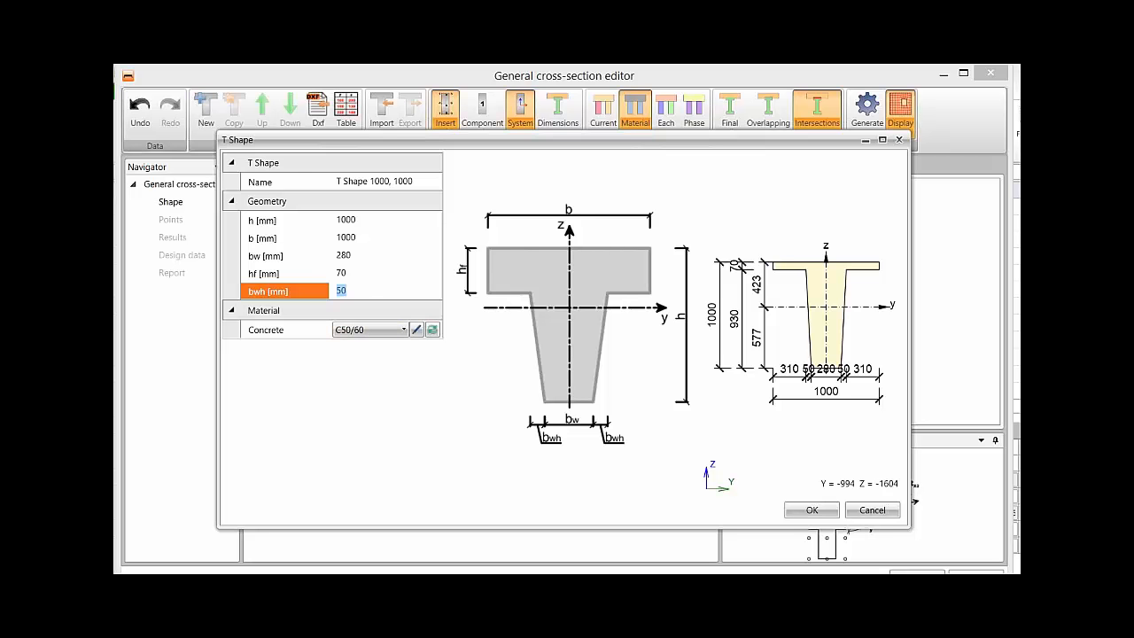
left_click(811, 510)
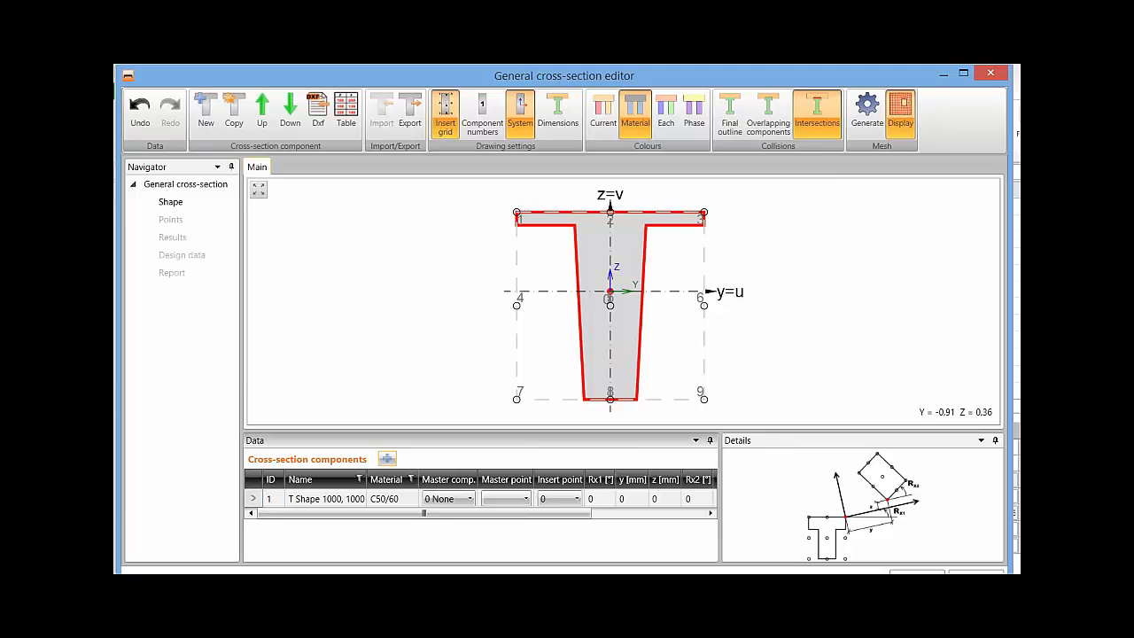
Add a rectangle as the second cross-section component.
left_click(387, 458)
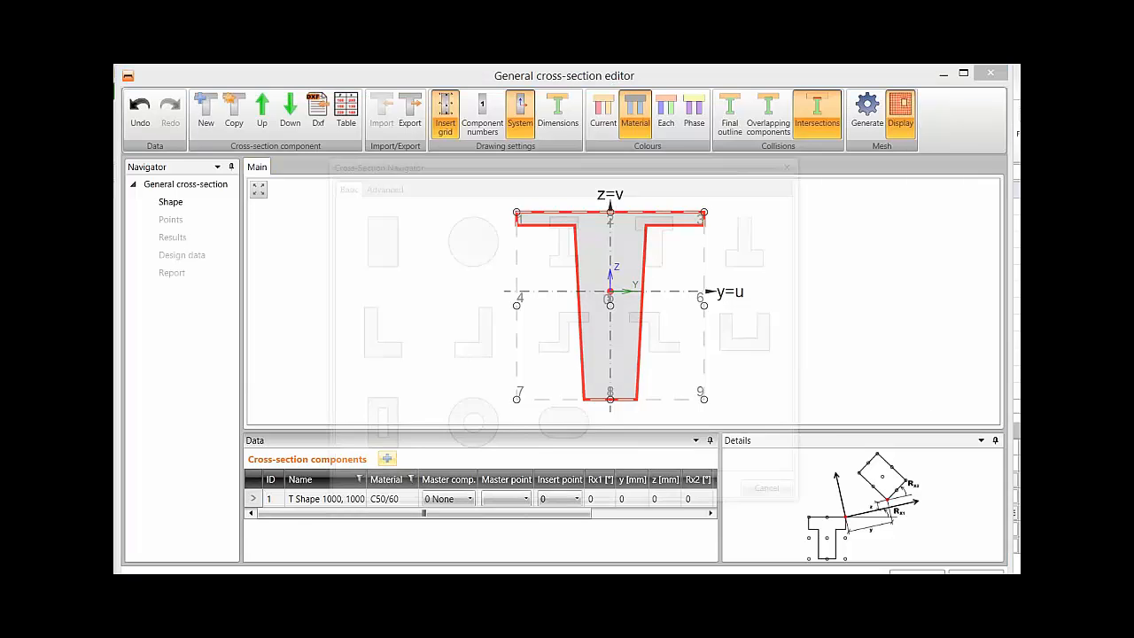
left_click(371, 236)
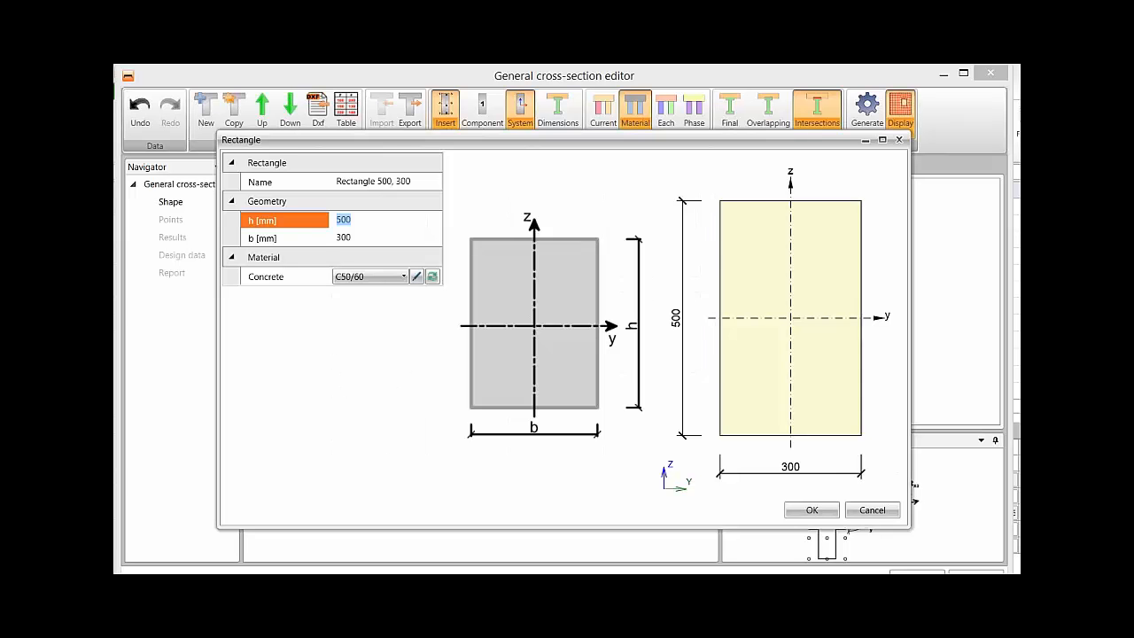
type("1000")
key("Tab")
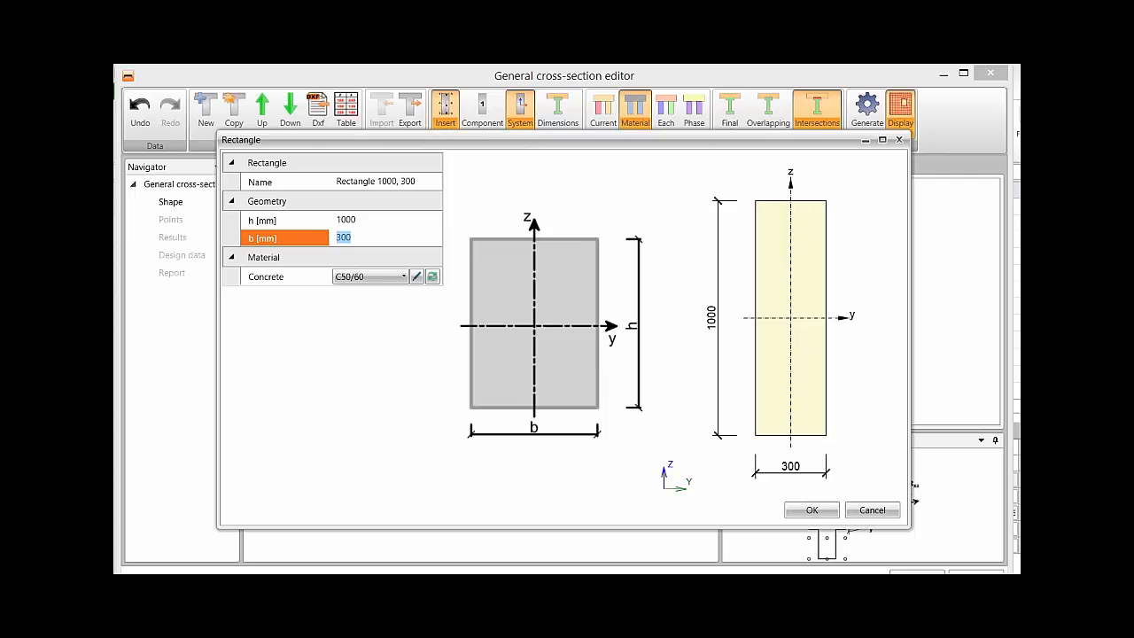
left_click(356, 220)
double_click(347, 219)
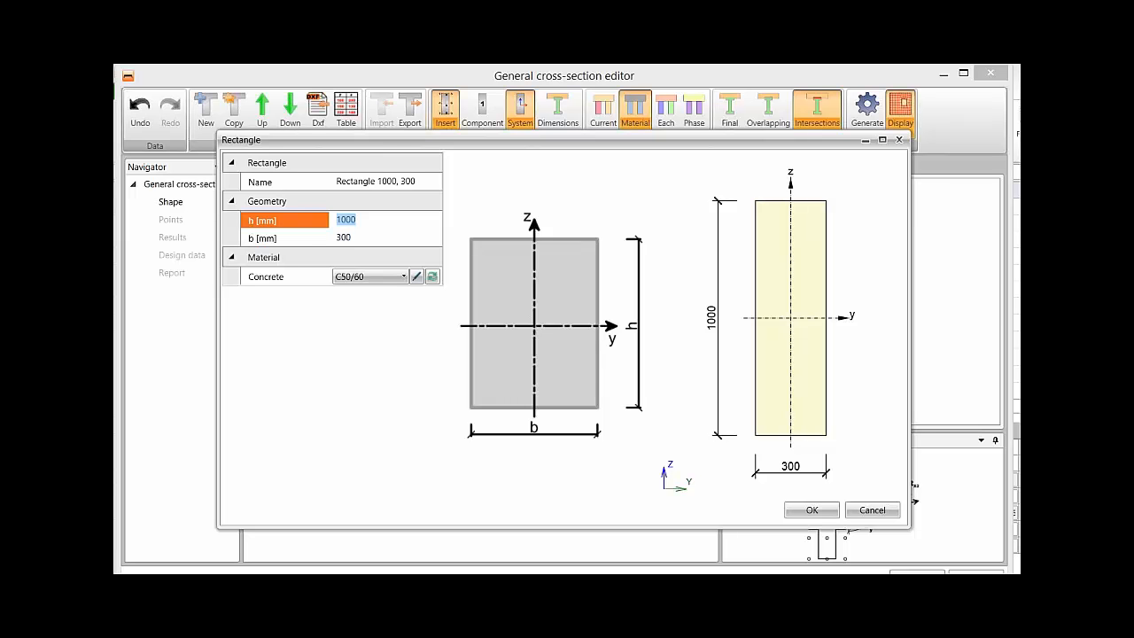
Define the rectangle with a height of 200 mm, a width of 1000 mm and C30/37 concrete.
type("200")
key("Tab")
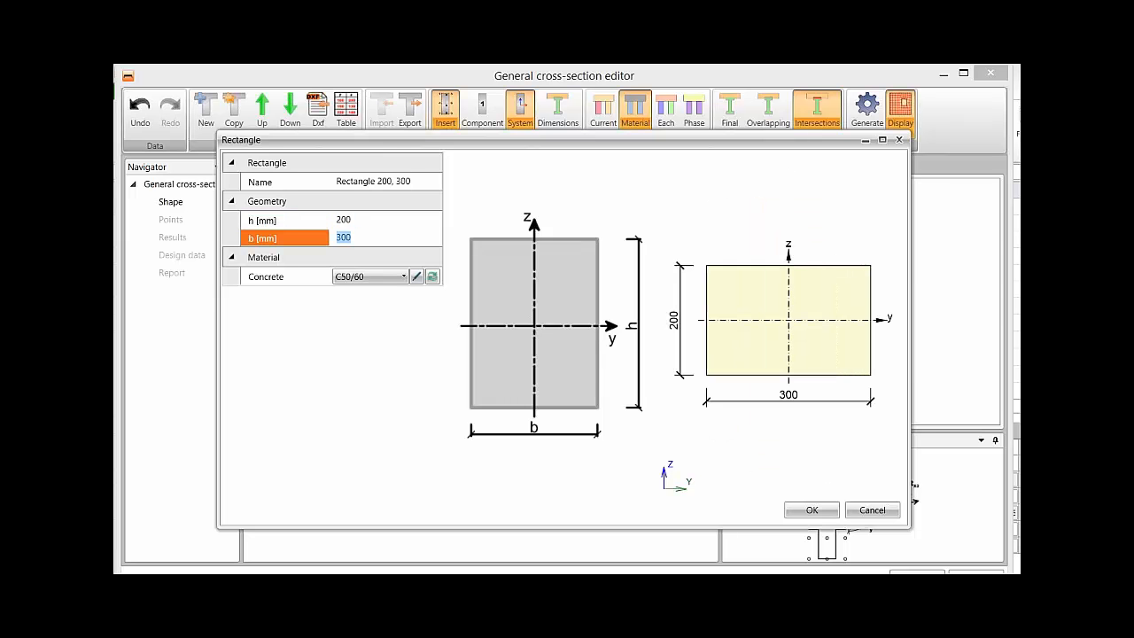
type("1000")
key("Tab")
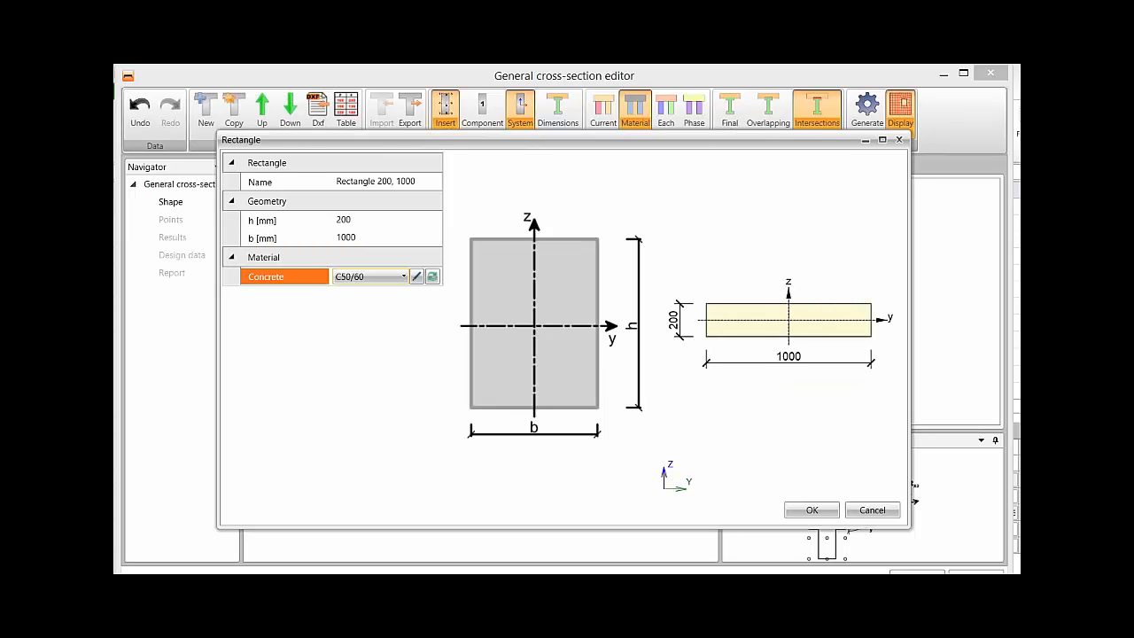
left_click(402, 276)
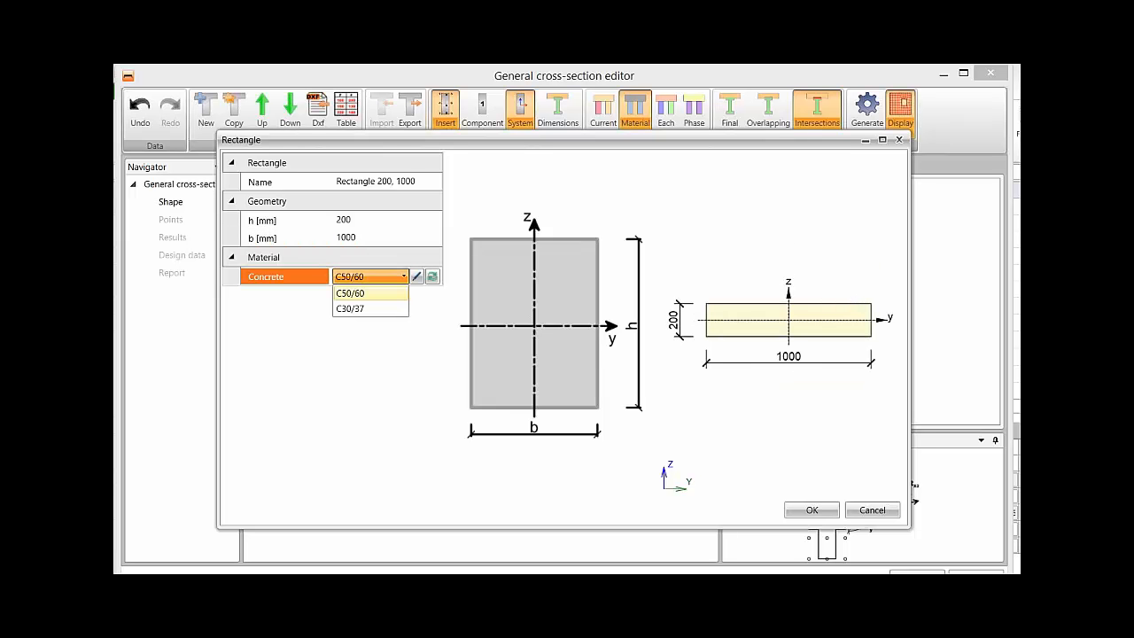
left_click(371, 309)
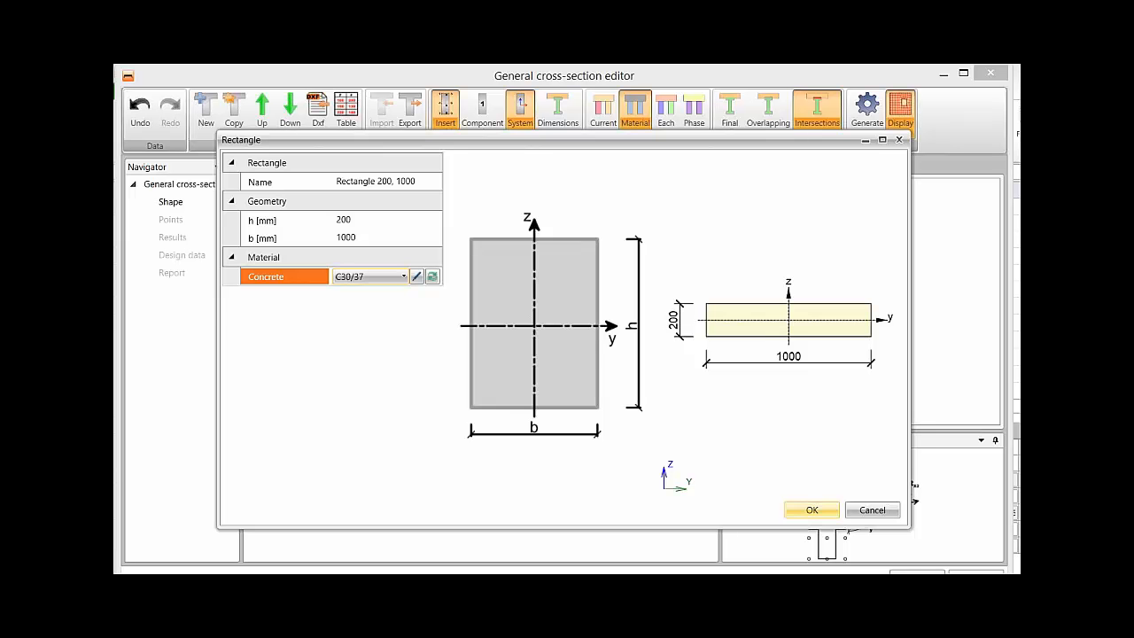
left_click(811, 509)
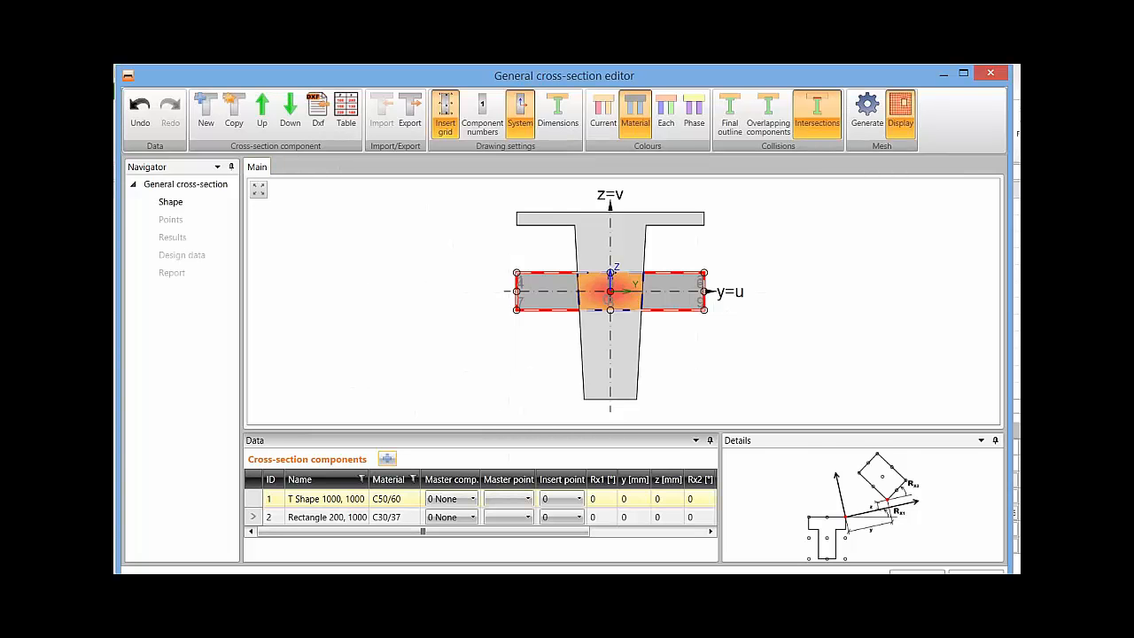
Set the insert point of the T shape component to 2.
left_click(326, 499)
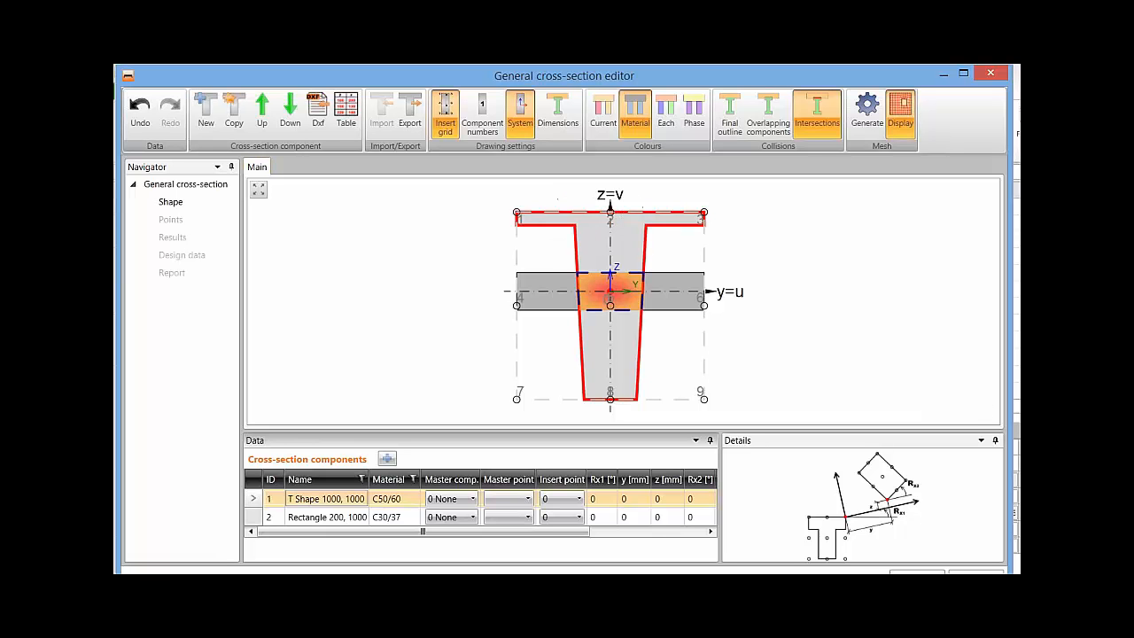
left_click(560, 499)
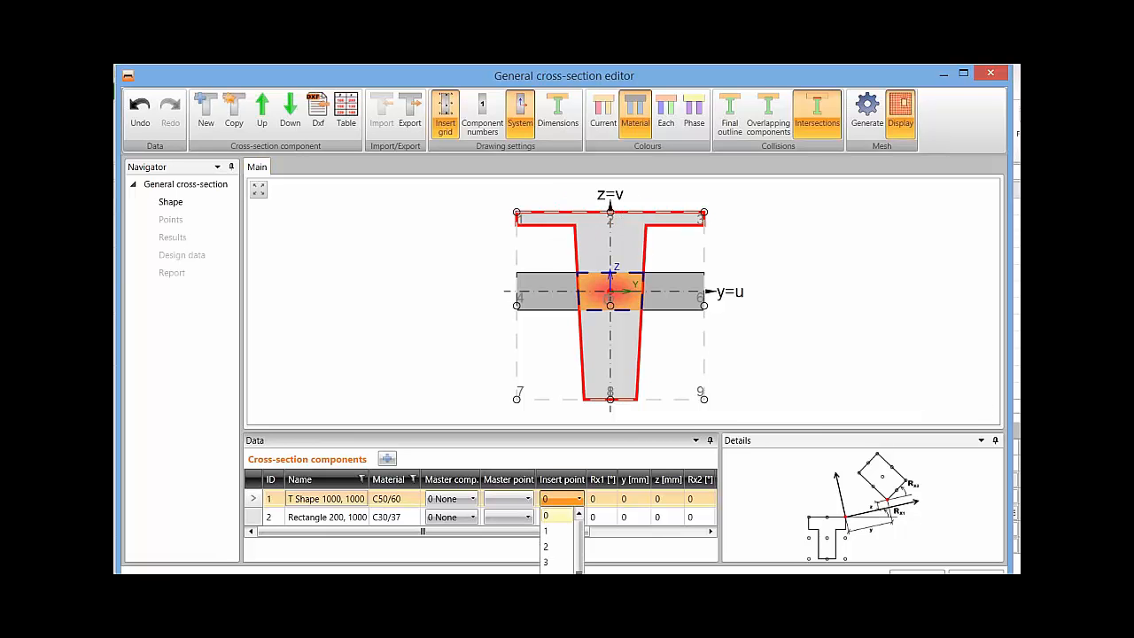
left_click(554, 537)
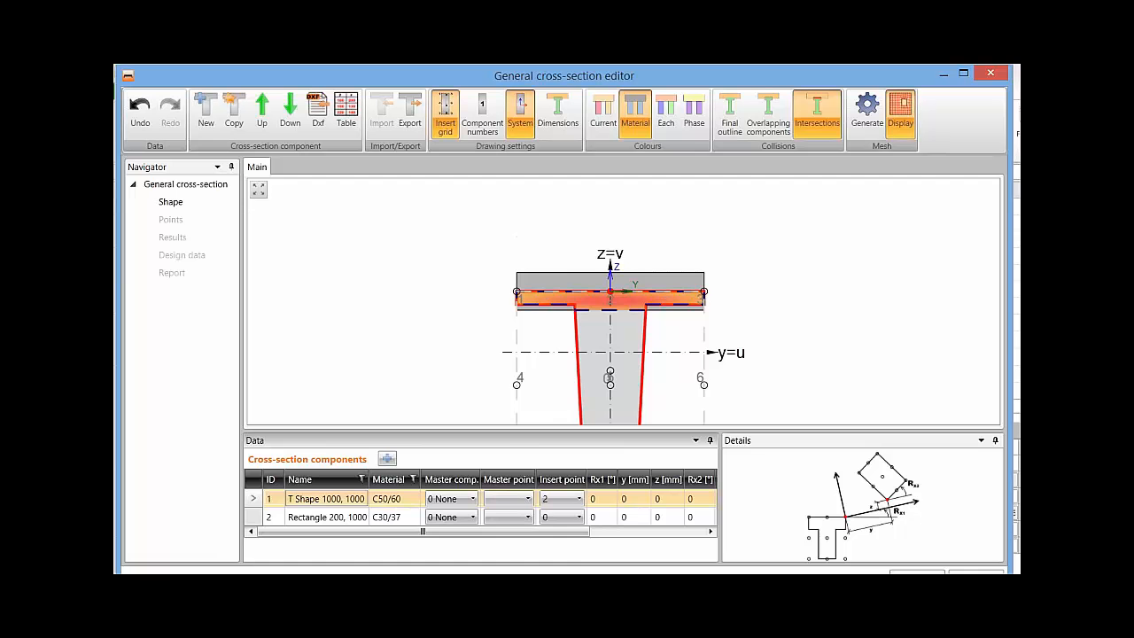
Set the insert point of the 200 mm rectangle component to 8 and check the construction phases of both cross-section components.
left_click(561, 516)
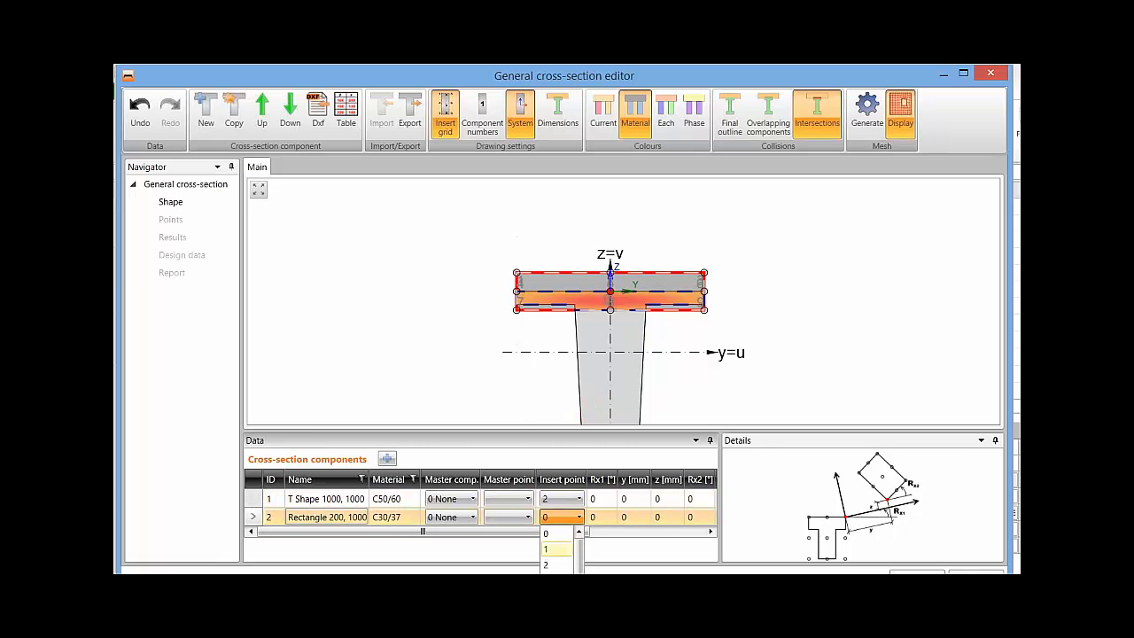
left_click_drag(579, 556, 579, 567)
left_click(551, 636)
middle_click_drag(762, 344, 759, 287)
scroll(759, 288, "down", 1)
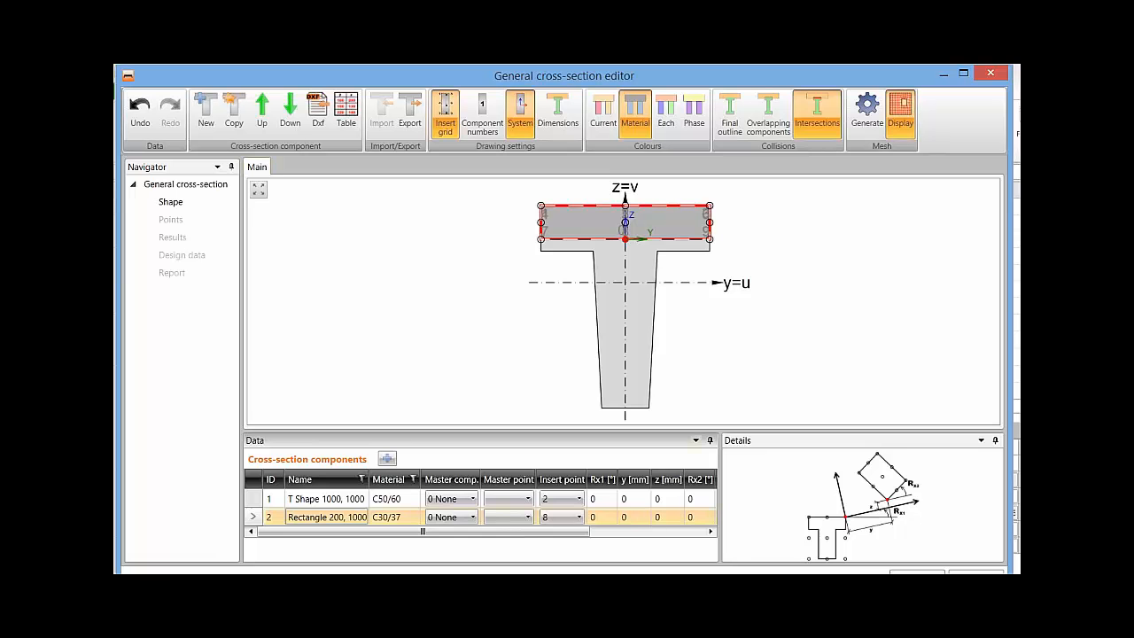
left_click_drag(422, 531, 539, 532)
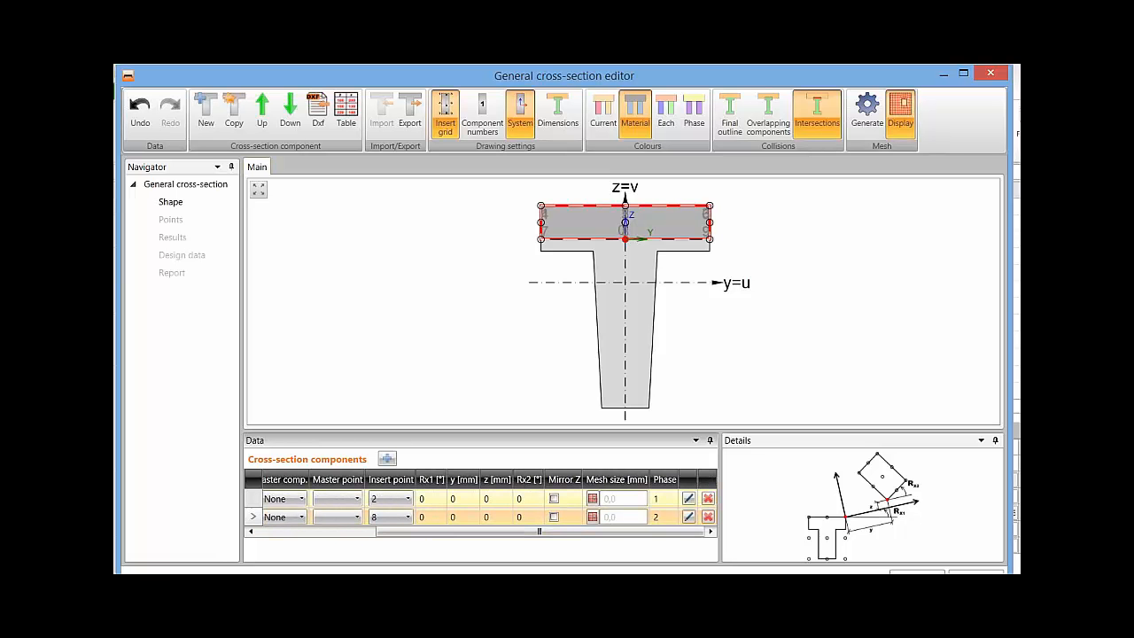
left_click_drag(539, 532, 419, 532)
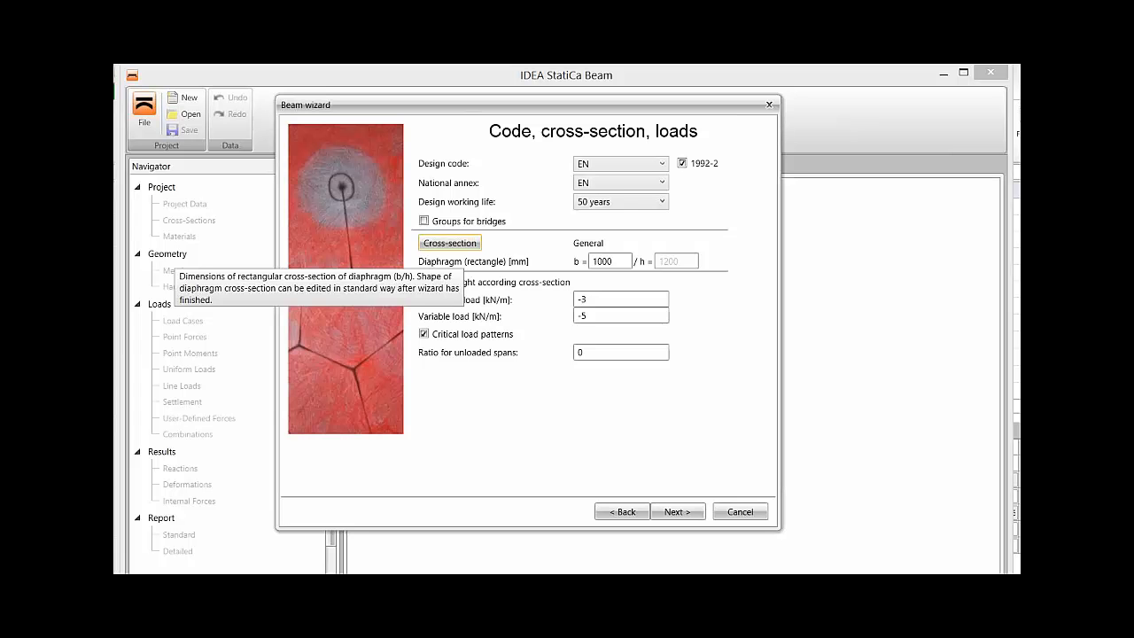
Review the diaphragm width, variable load and critical load pattern settings, and continue to the beam parameters and global time axis.
key("Tab")
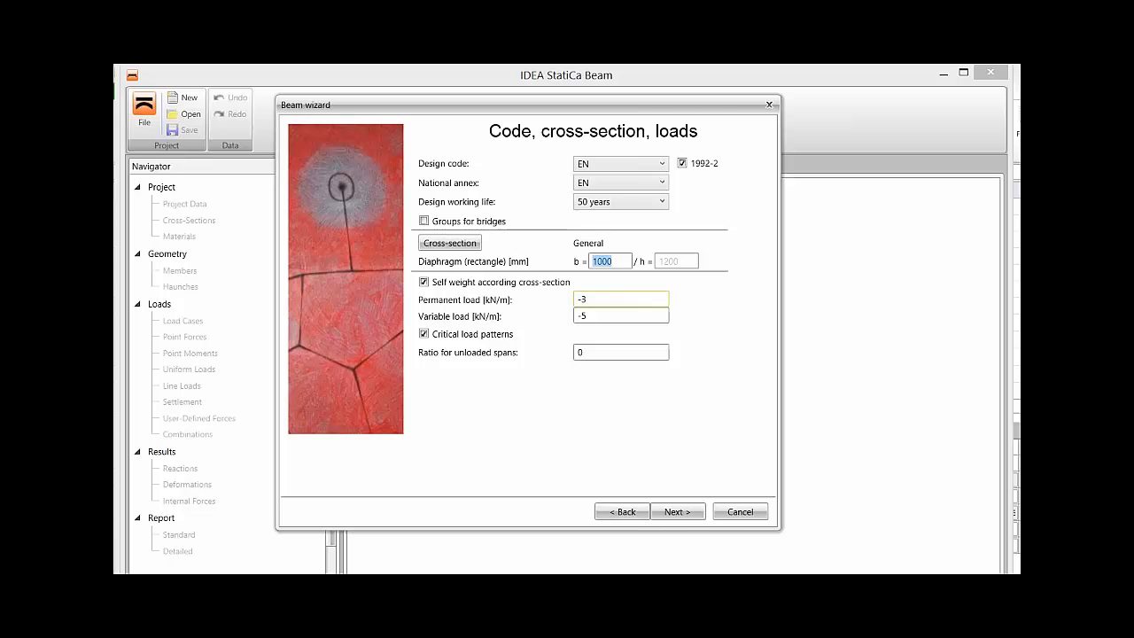
left_click(597, 316)
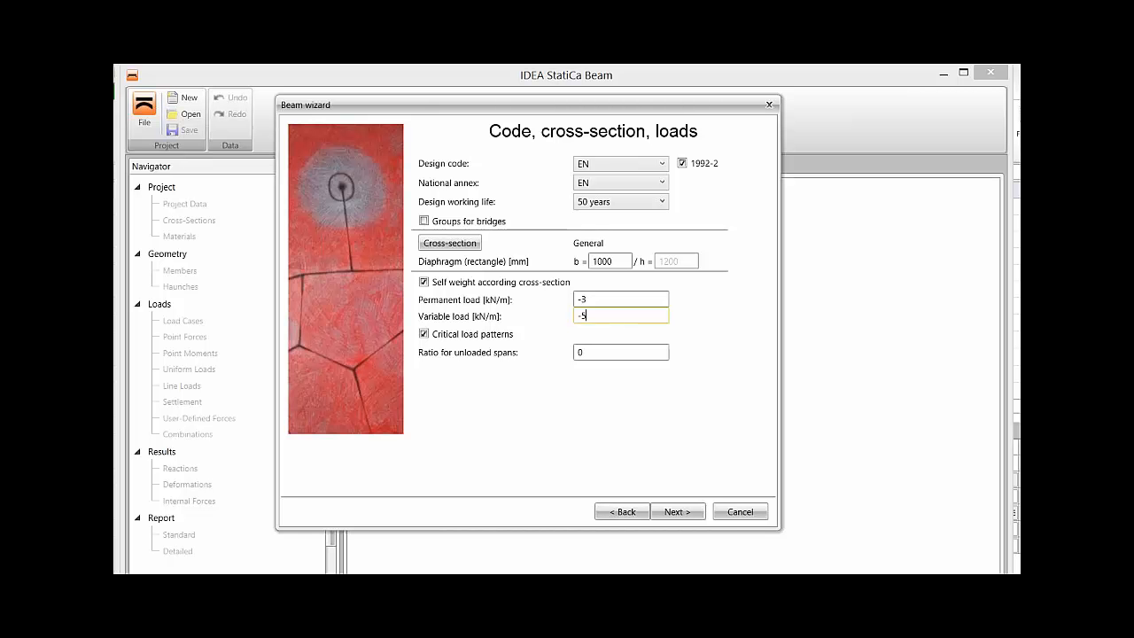
mouse_move(479, 335)
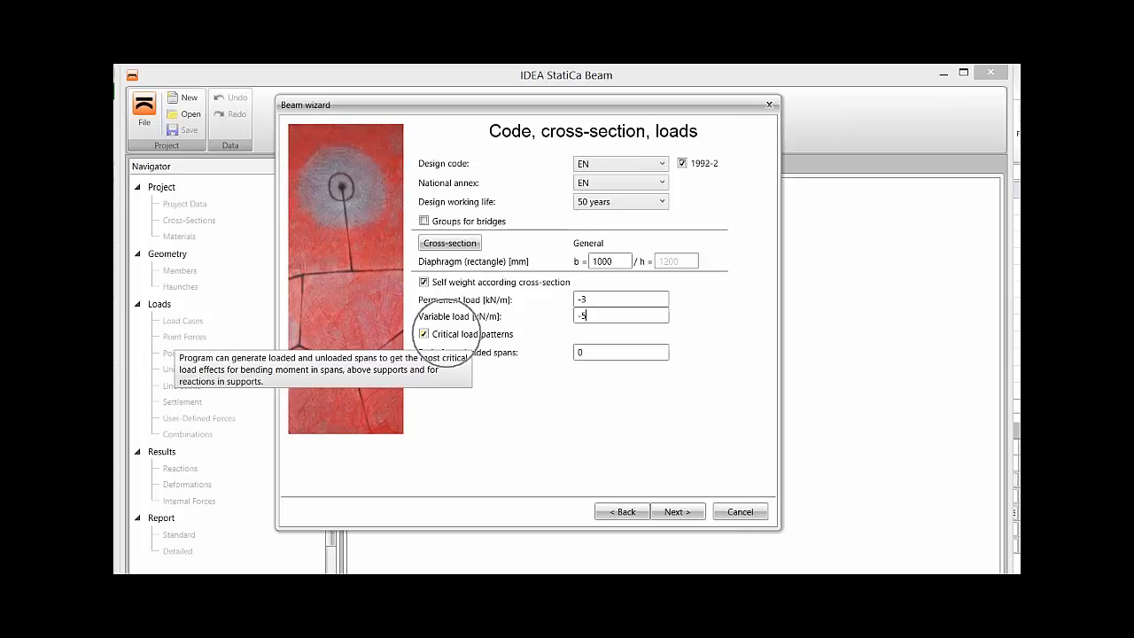
left_click(678, 511)
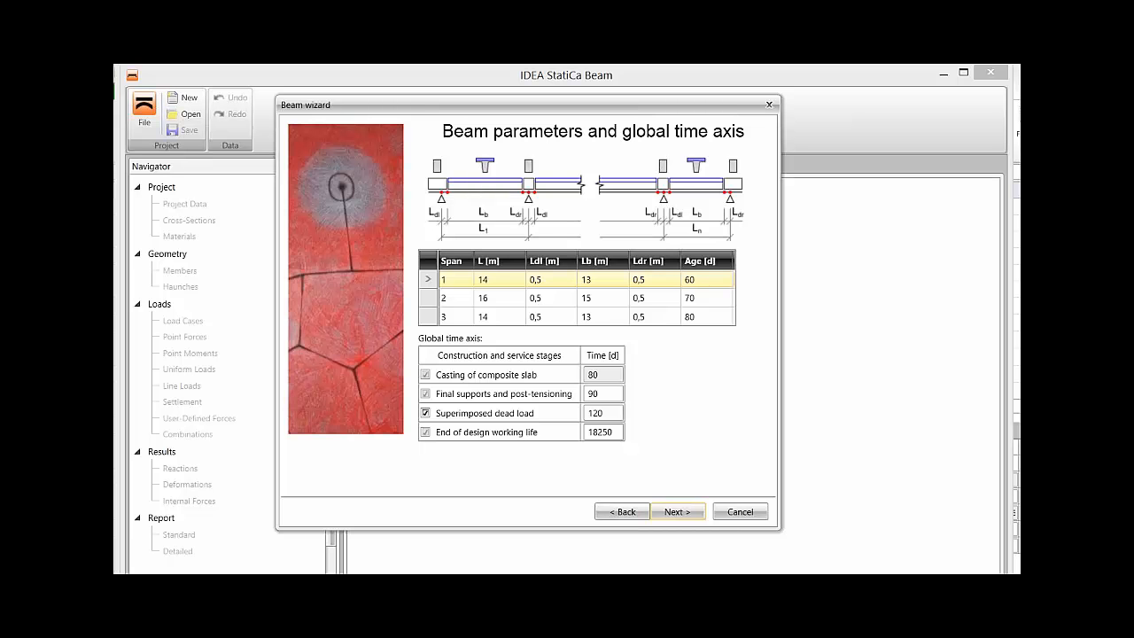
Examine the total lengths L and the diaphragm and beam lengths Ldl, Lb and Ldr in the table of three spans.
left_click(500, 279)
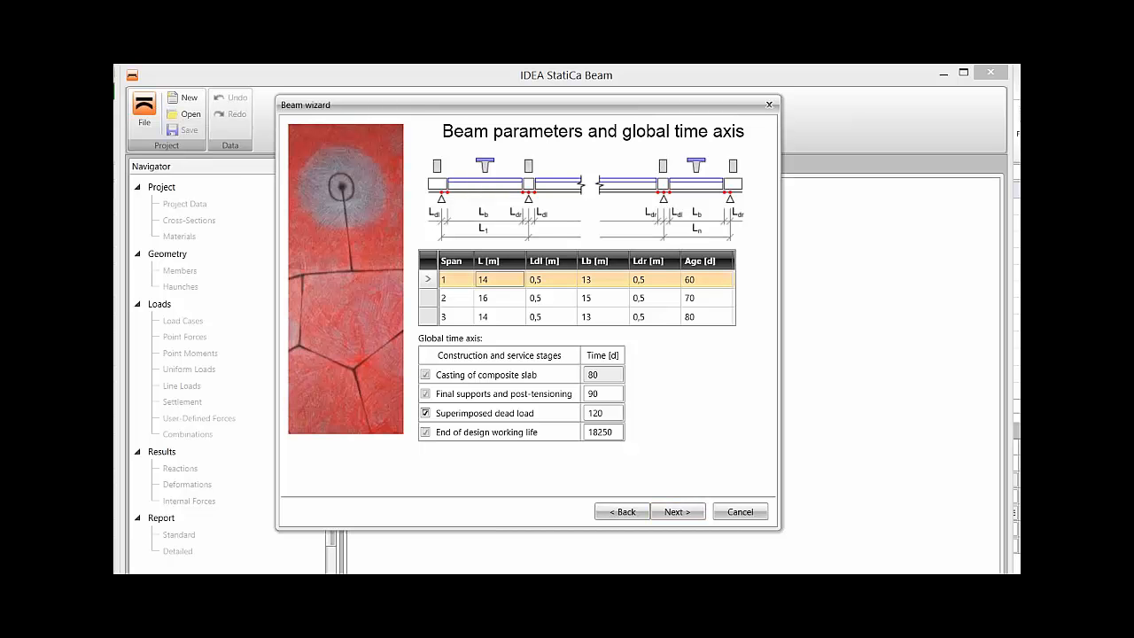
left_click(499, 297)
left_click(500, 316)
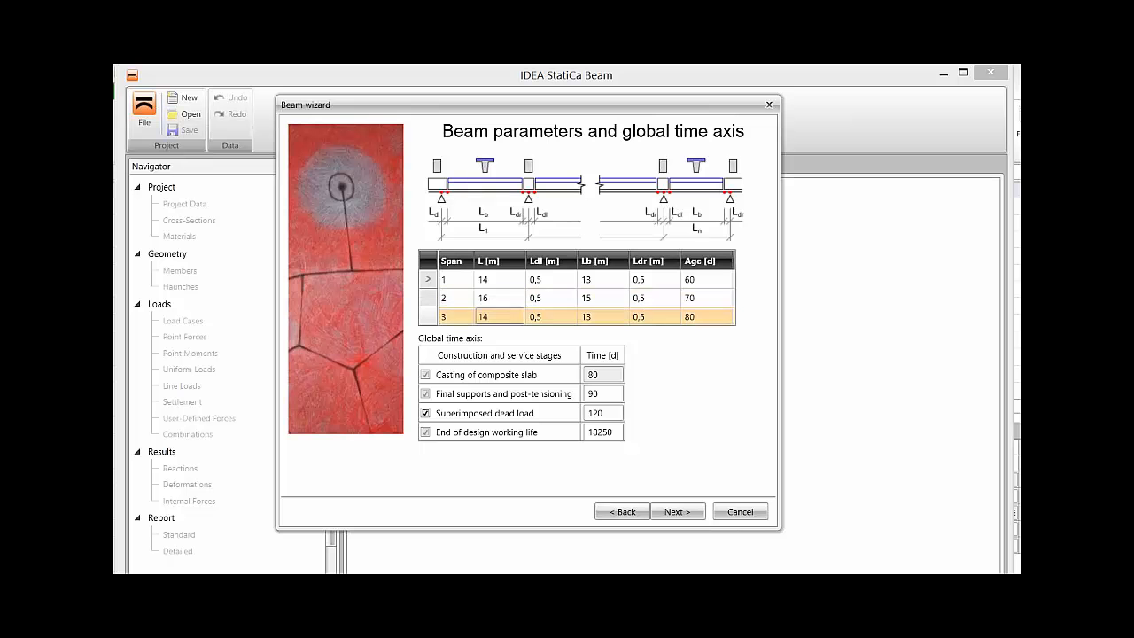
left_click(500, 297)
left_click(499, 280)
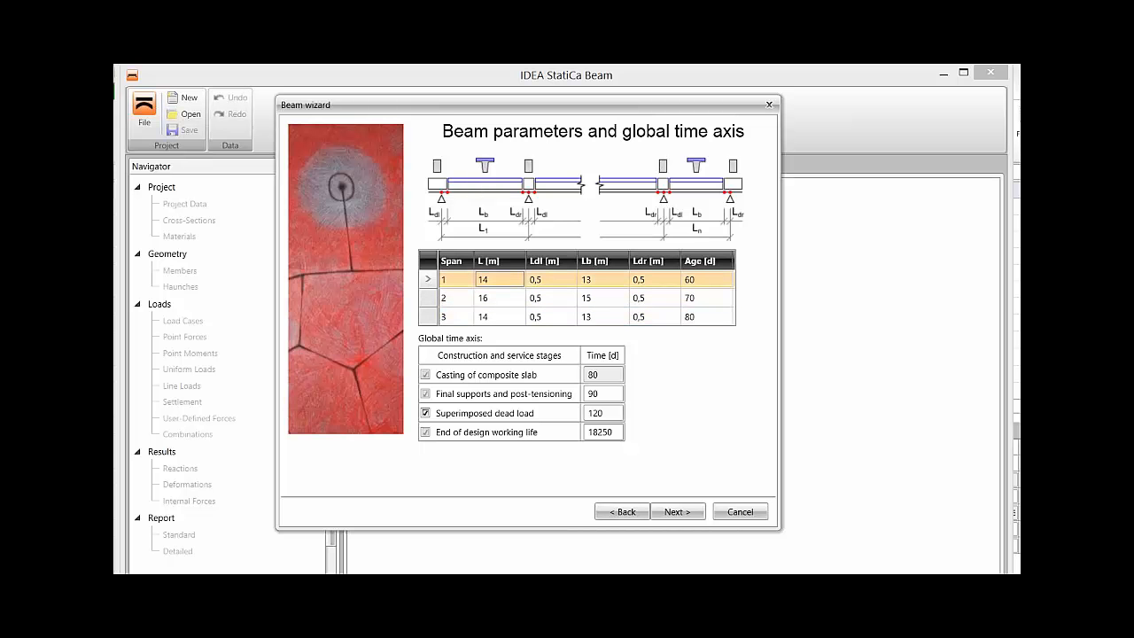
left_click(551, 279)
left_click(551, 297)
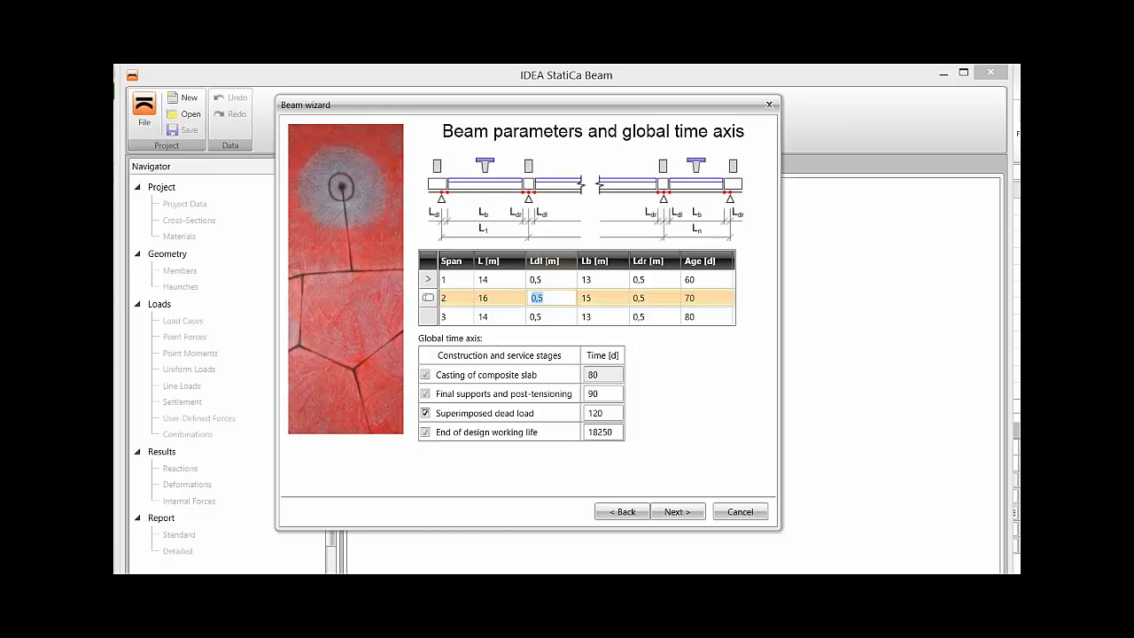
left_click(552, 279)
left_click(604, 280)
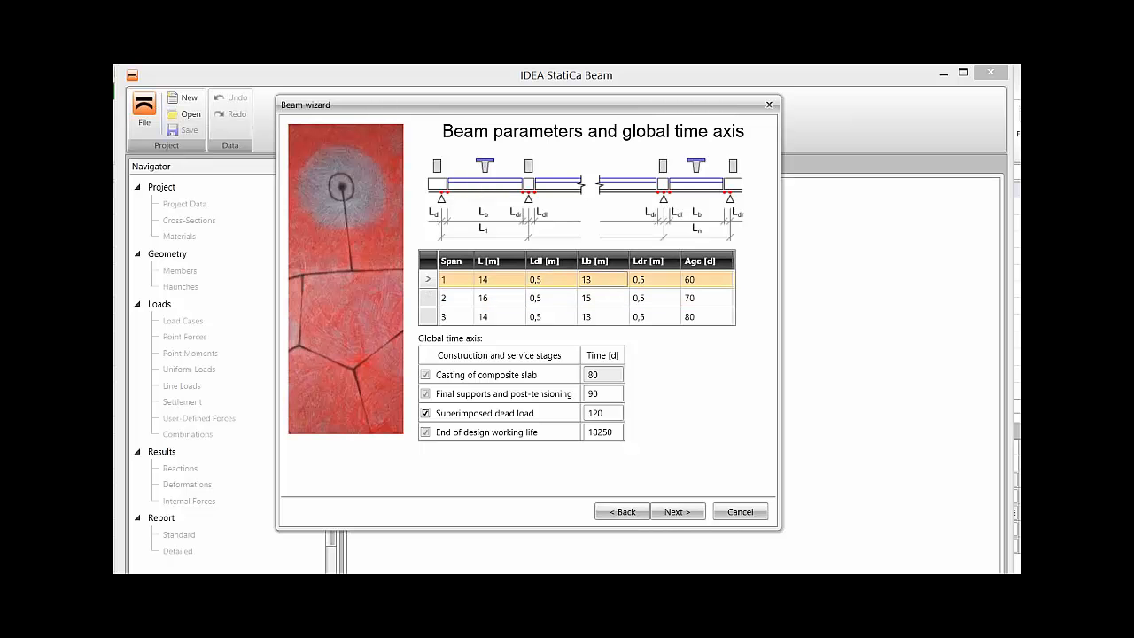
double_click(654, 280)
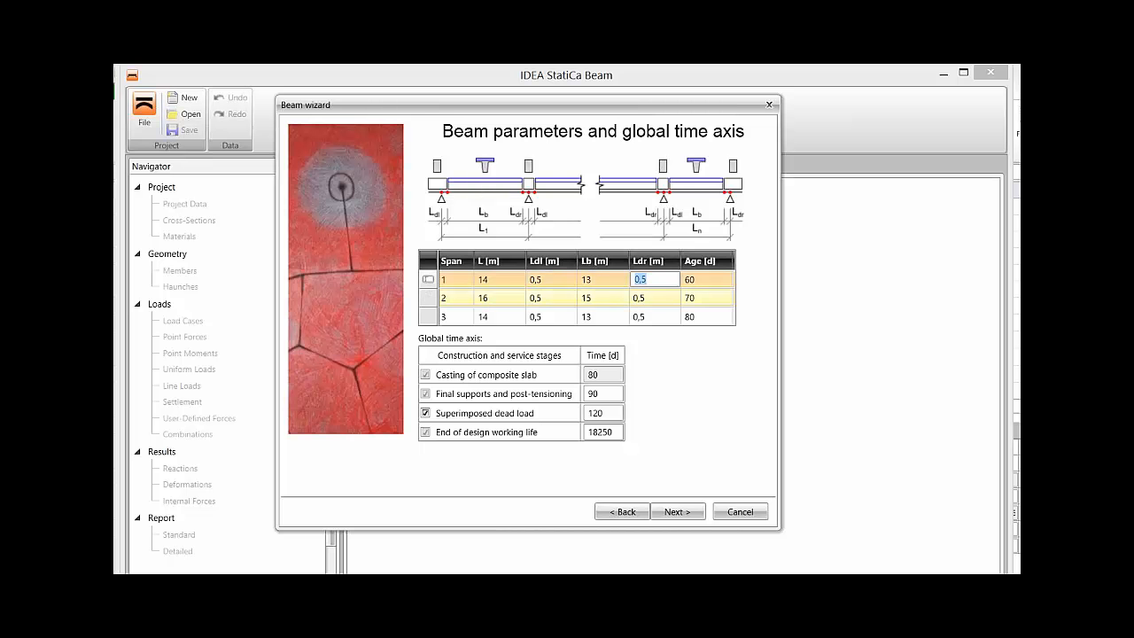
double_click(654, 299)
double_click(654, 317)
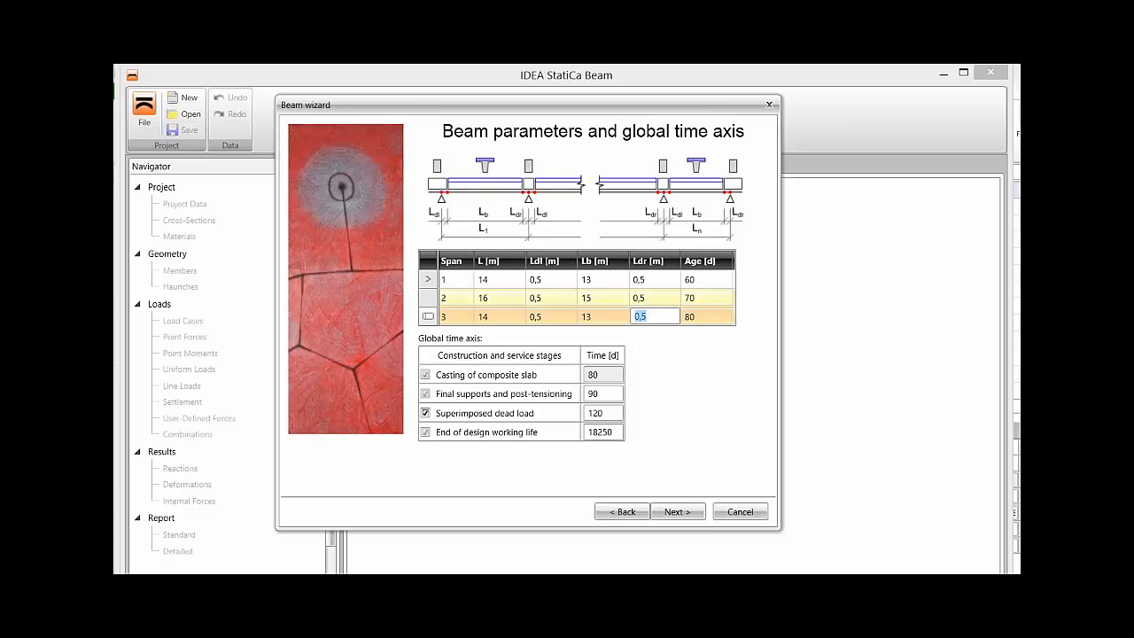
left_click(654, 280)
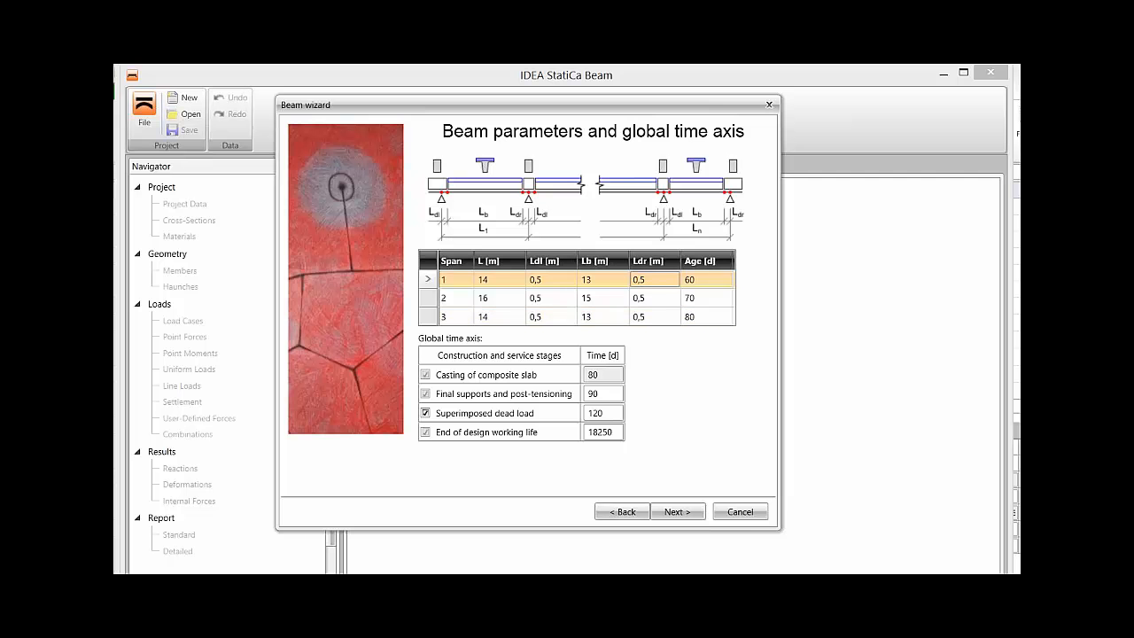
Review the times of the construction and service stages on the global time axis and continue the beam wizard.
left_click(604, 374)
double_click(594, 375)
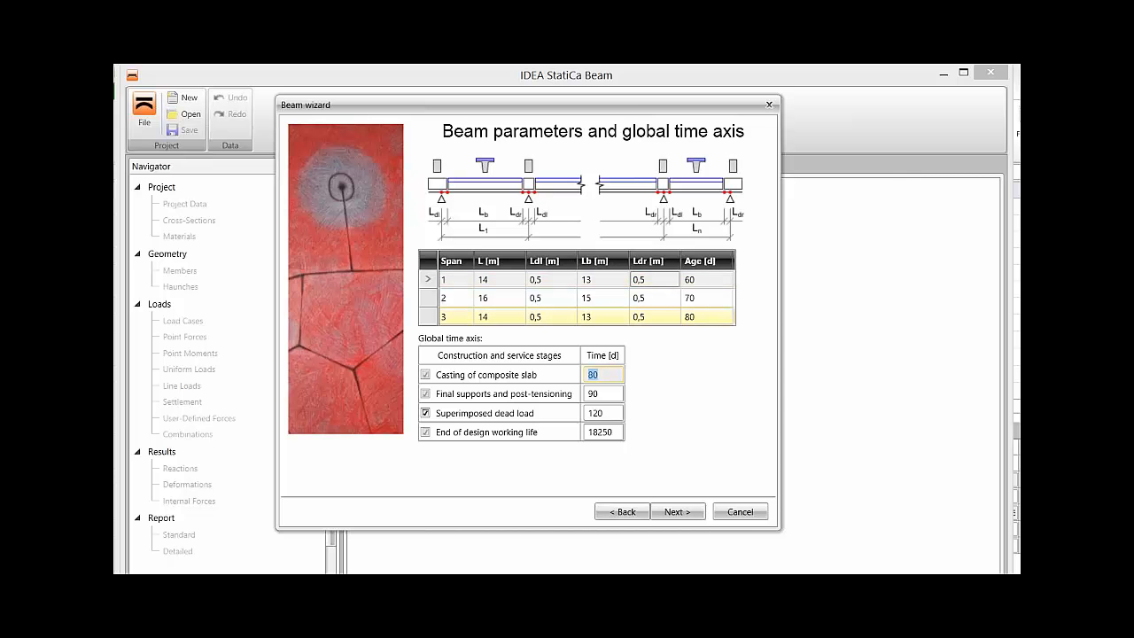
double_click(596, 393)
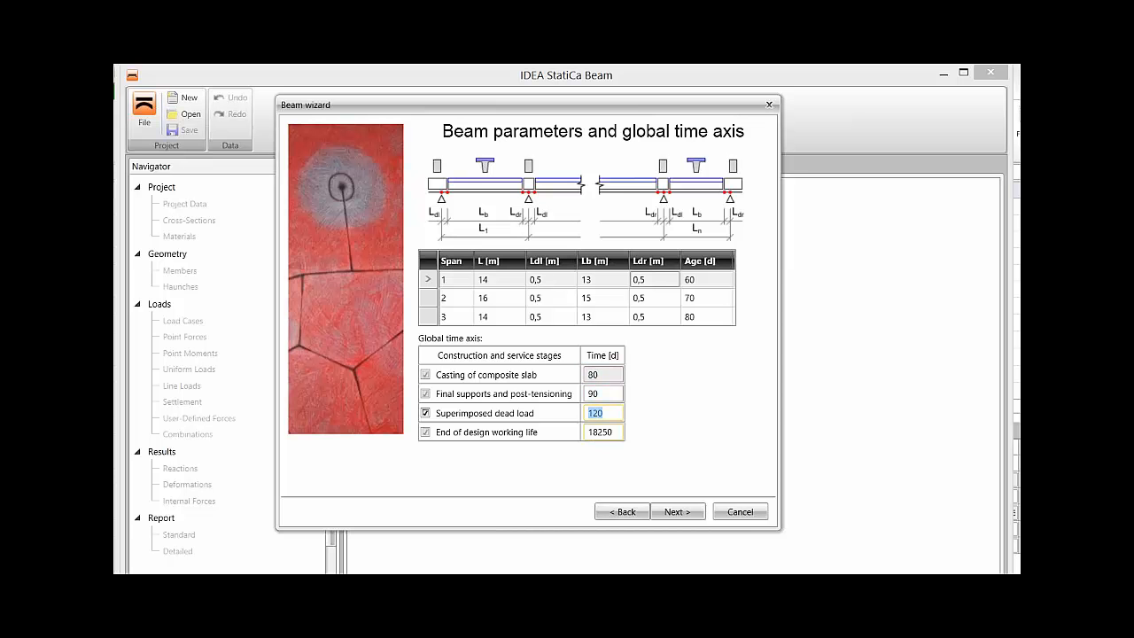
double_click(600, 431)
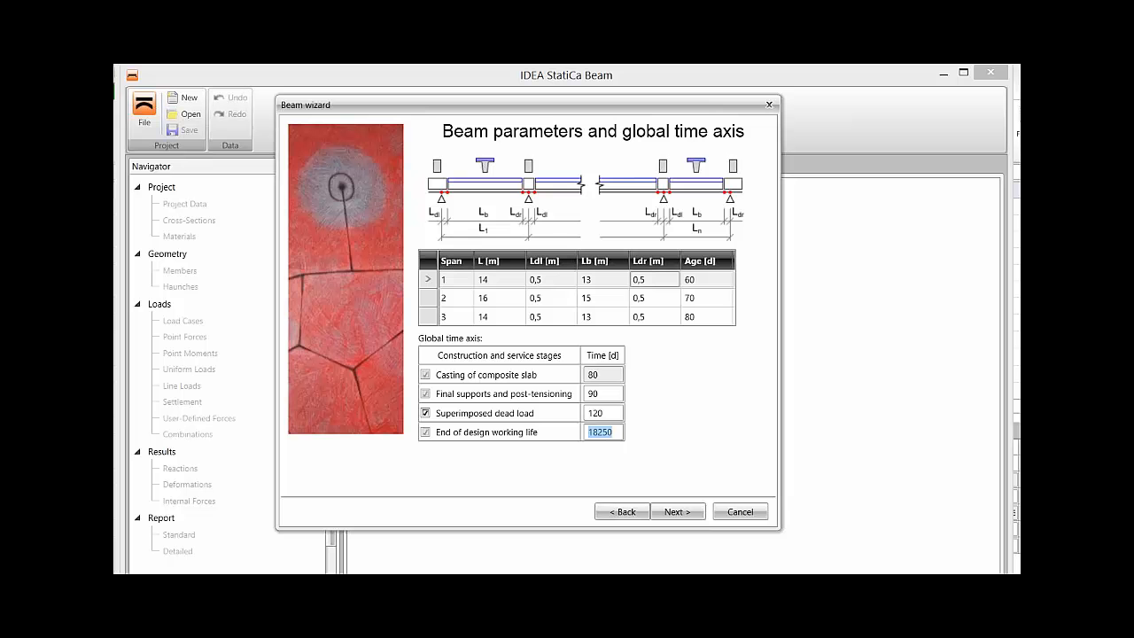
left_click(678, 511)
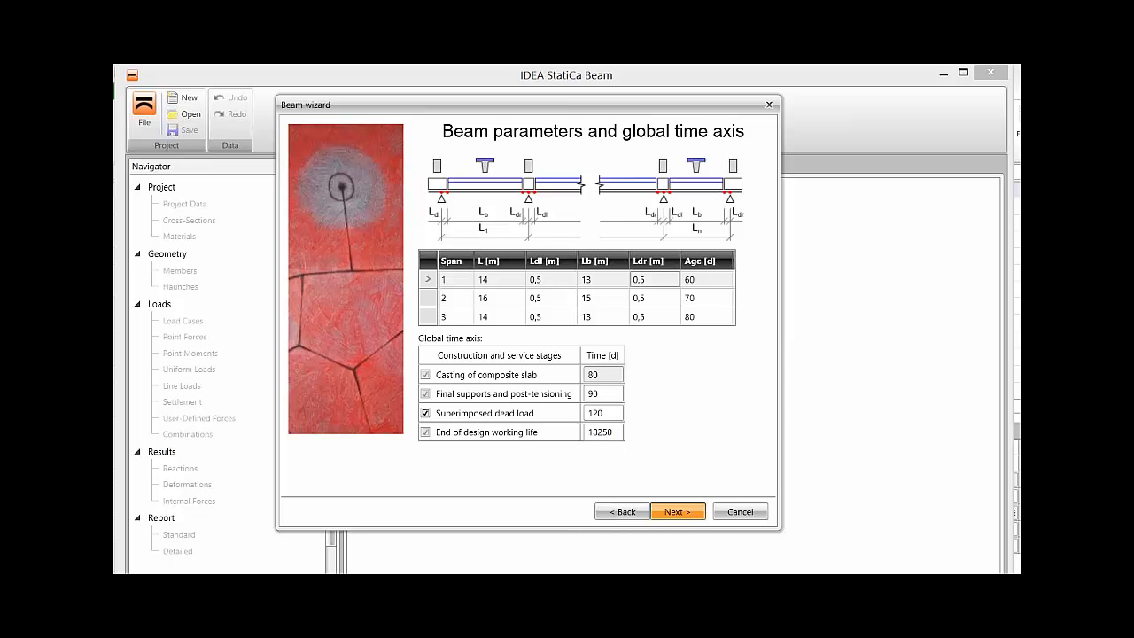
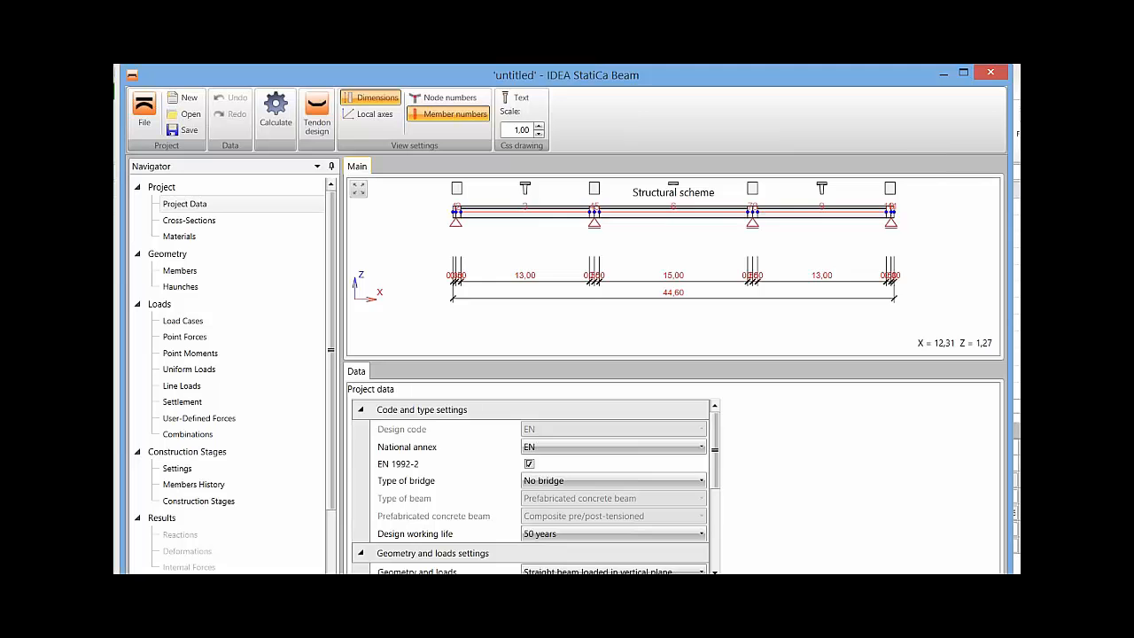
Set the height h of the Rectangle 1200,1000 cross-section to 1400 mm.
middle_click_drag(573, 199, 568, 238)
scroll(568, 237, "up", 2)
middle_click_drag(683, 231, 665, 235)
left_click(189, 221)
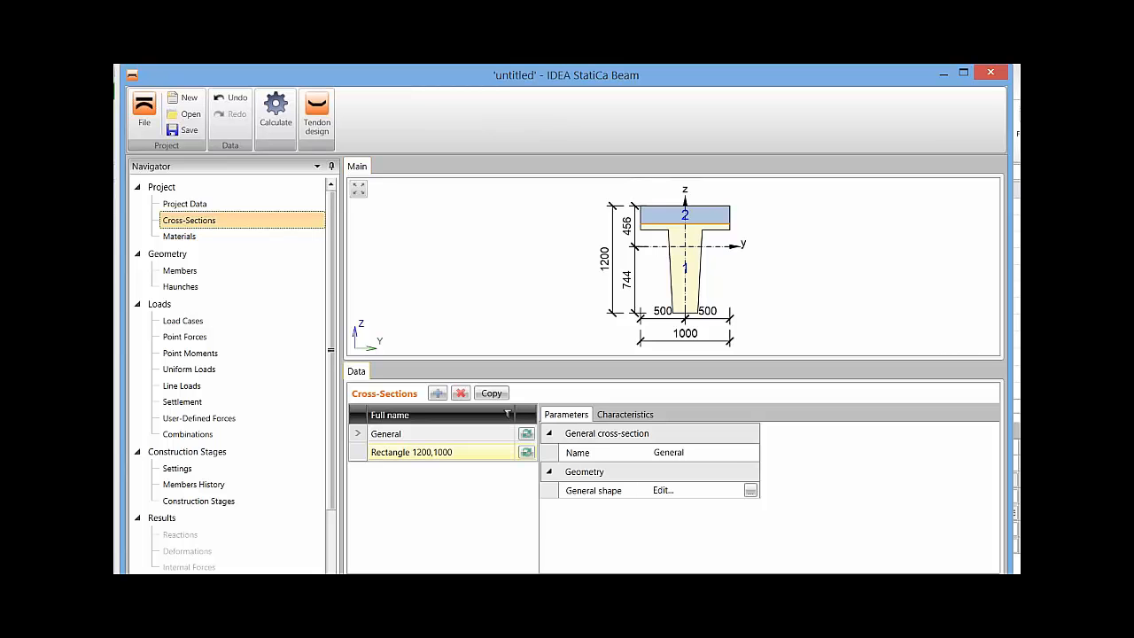
left_click(440, 453)
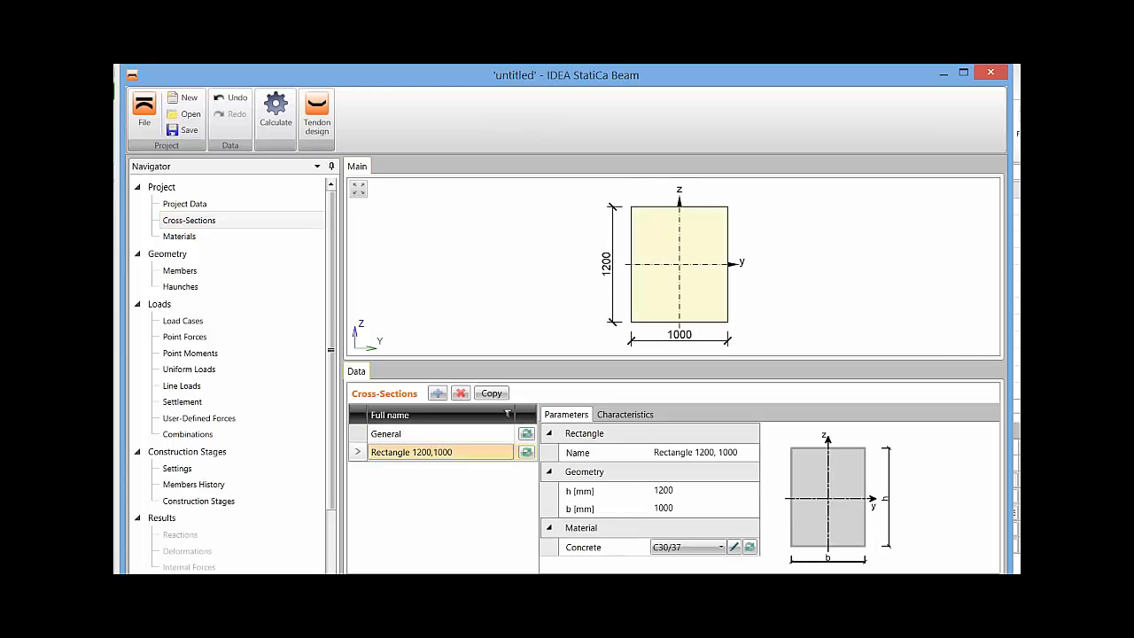
left_click_drag(676, 490, 654, 489)
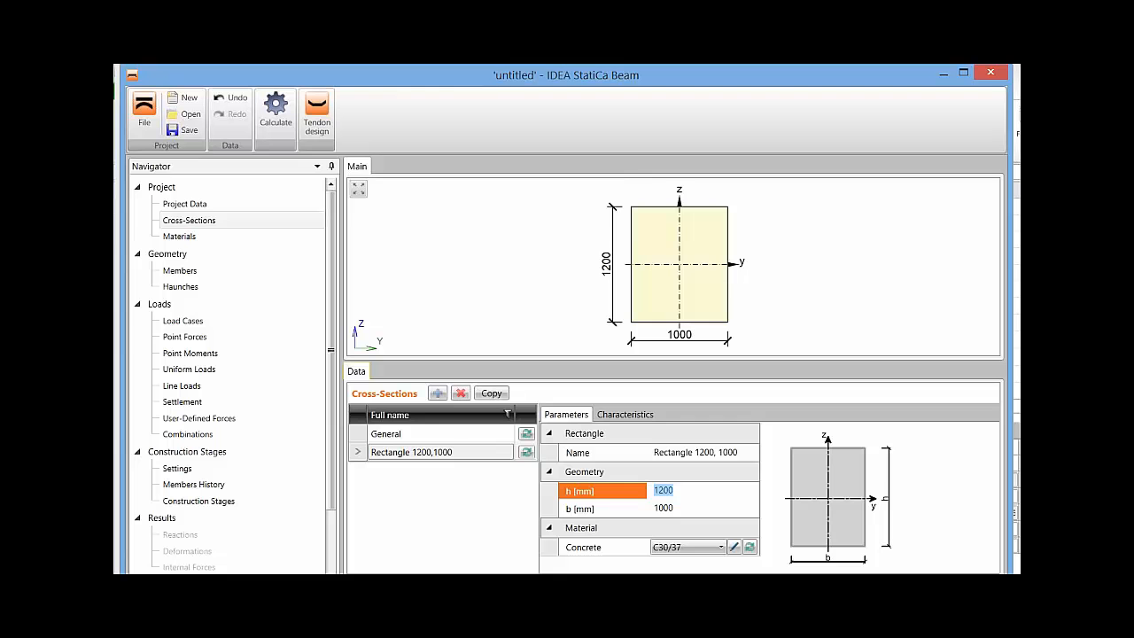
type("14")
key("Tab")
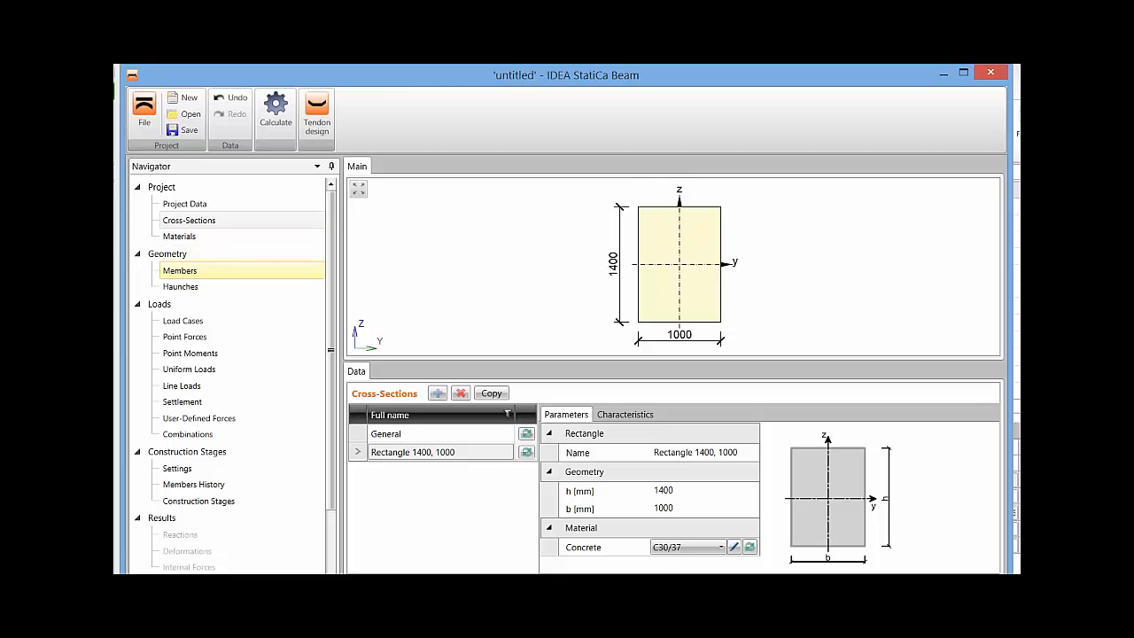
Examine the member geometry around the intermediate support and the tables of members and nodal supports.
left_click(180, 270)
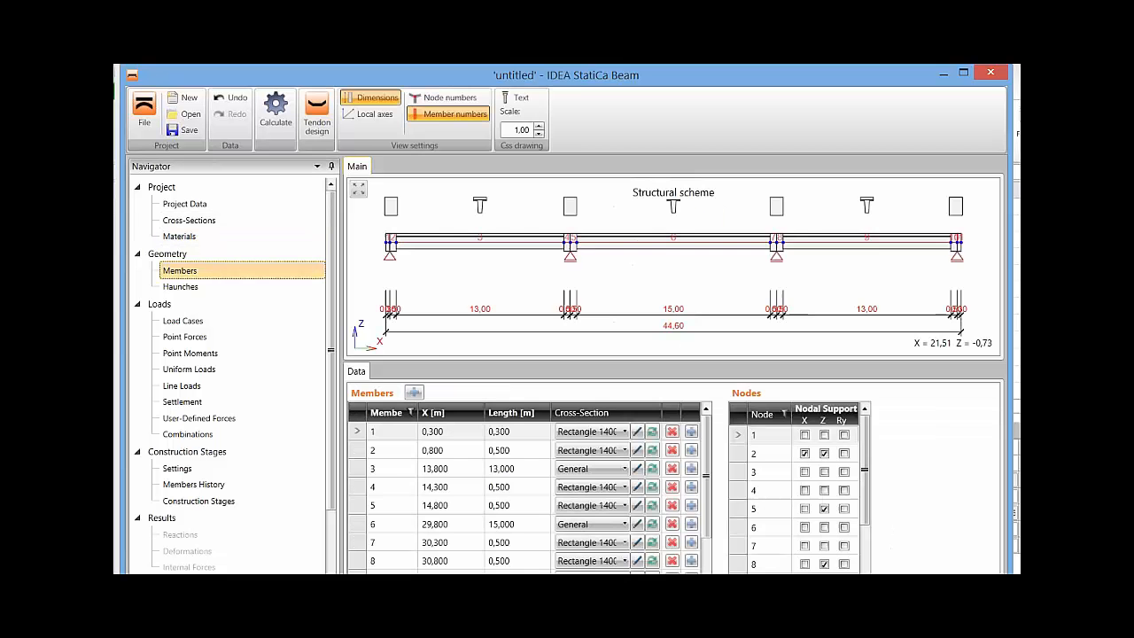
scroll(568, 223, "up", 8)
scroll(561, 245, "up", 1)
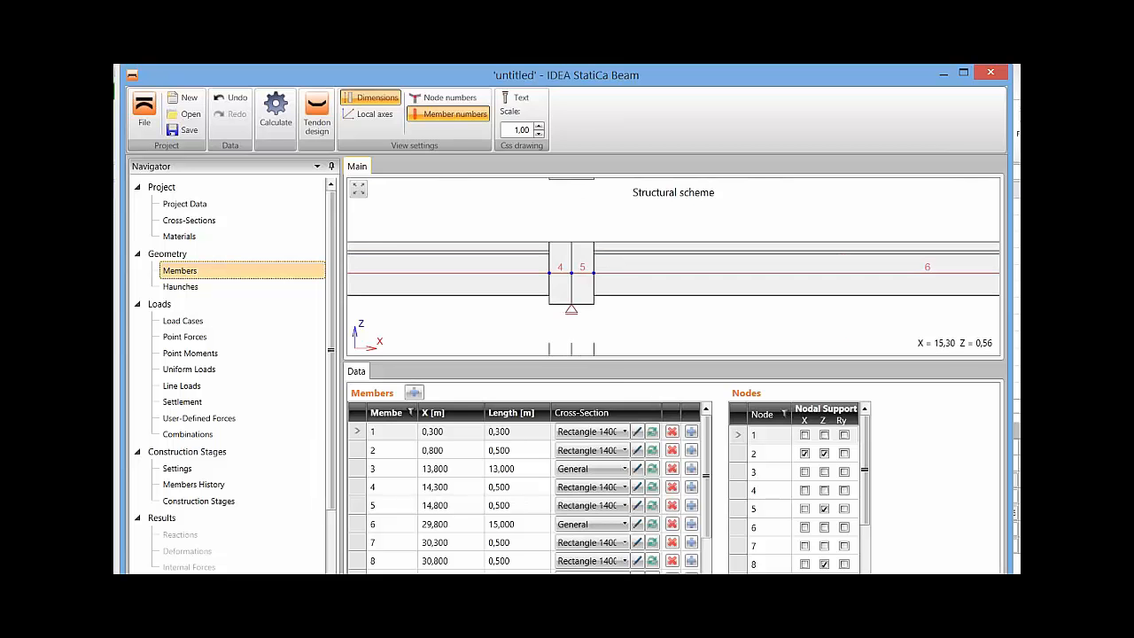
right_click(493, 318)
left_click(532, 327)
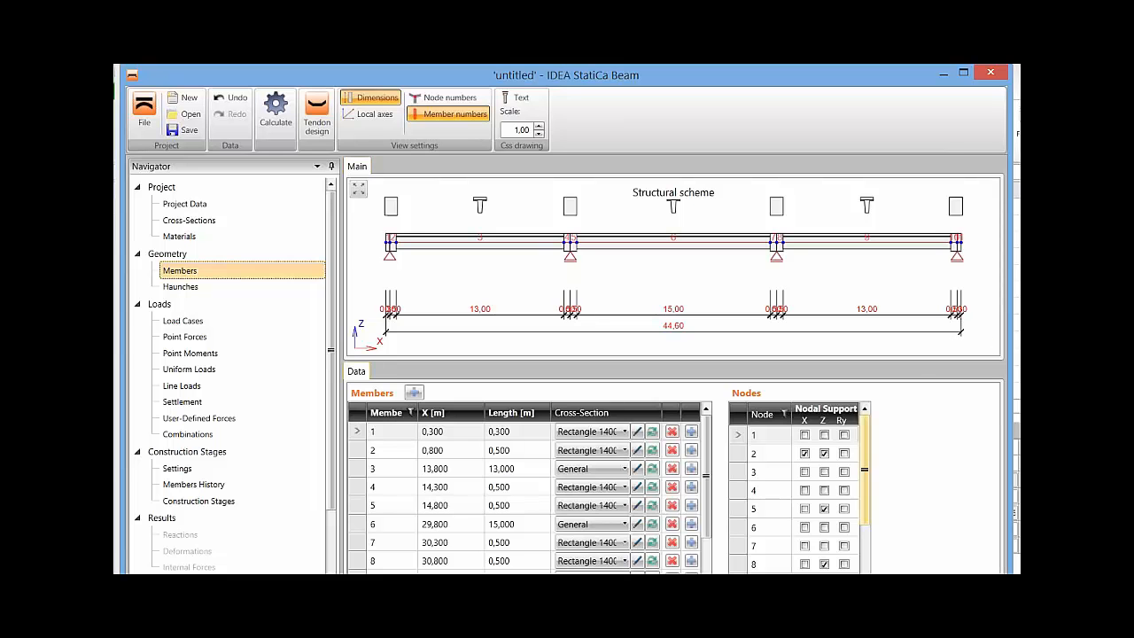
mouse_move(865, 470)
left_mouse_down()
mouse_move(865, 514)
mouse_move(864, 469)
left_mouse_up()
mouse_move(706, 475)
left_mouse_down()
mouse_move(707, 508)
mouse_move(706, 476)
left_mouse_up()
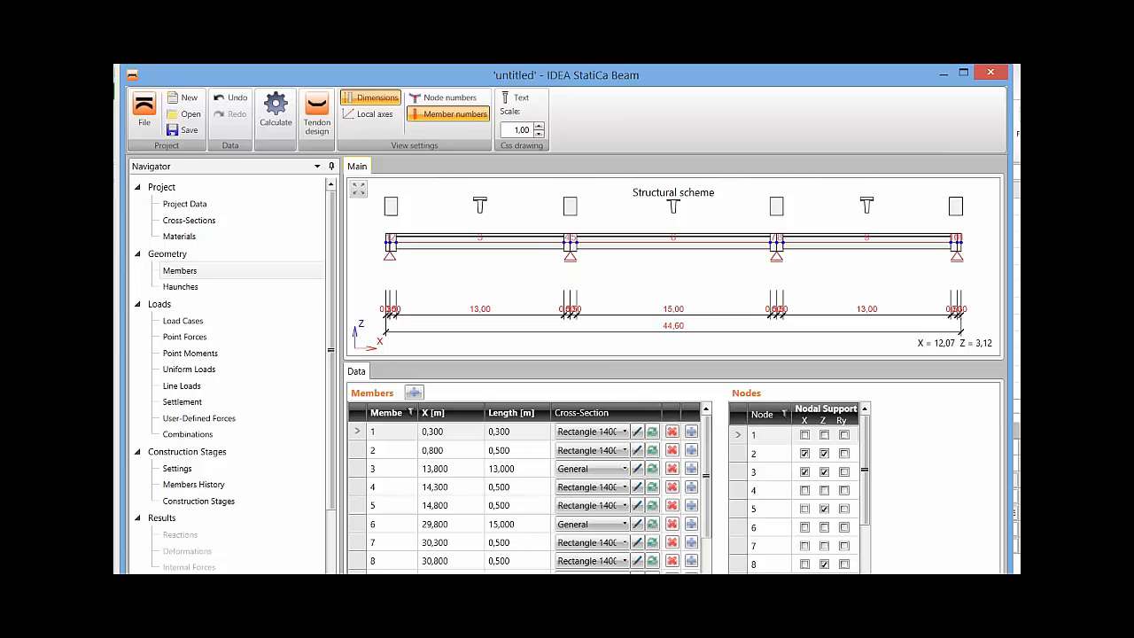
left_click(181, 287)
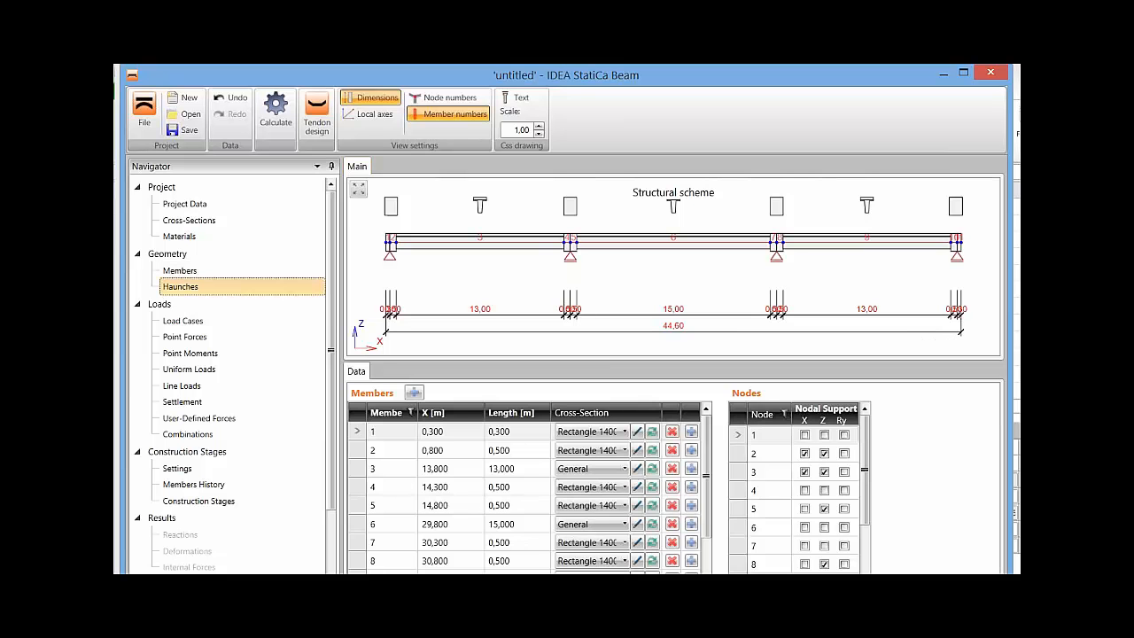
Examine the load cases, viewing the variable load patterns Q-1-0-3-0-5, Q-0-2-0-4-0, Q-1-2-0-4-5, Q-1-0-3-4-0 and Q-0-2-3-0-5 on the beam.
left_click(183, 321)
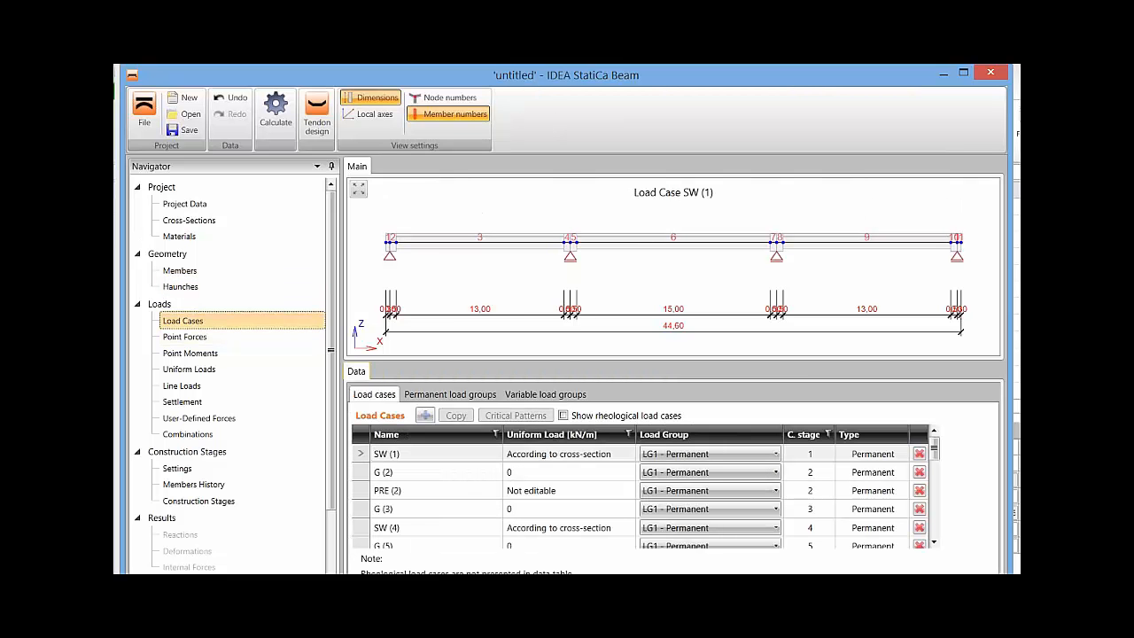
left_click(934, 448)
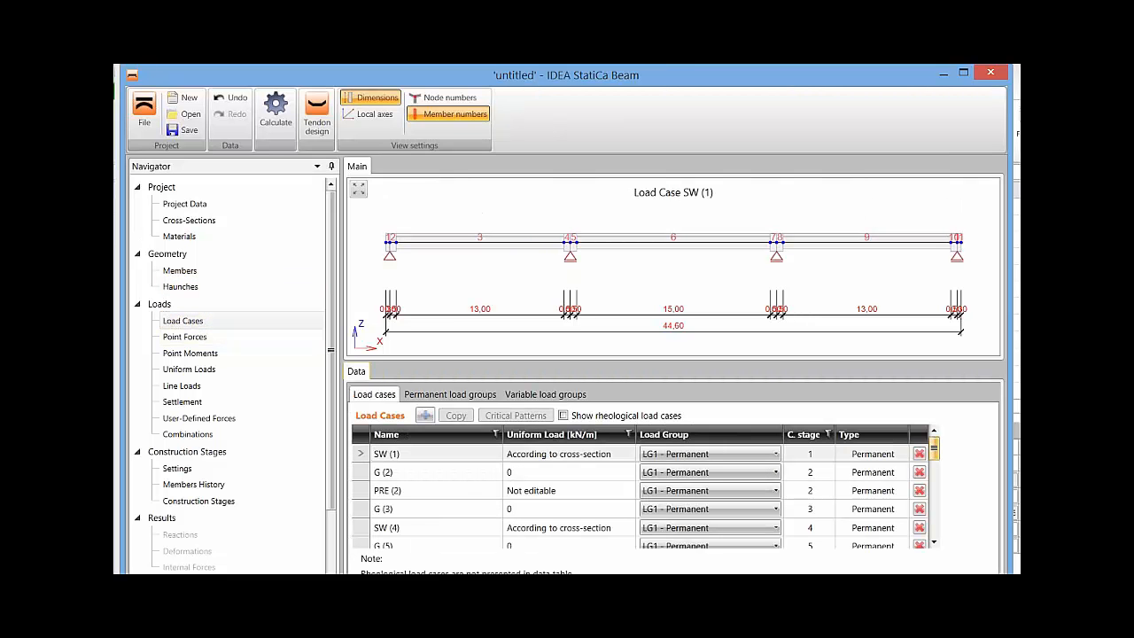
left_click_drag(934, 448, 934, 521)
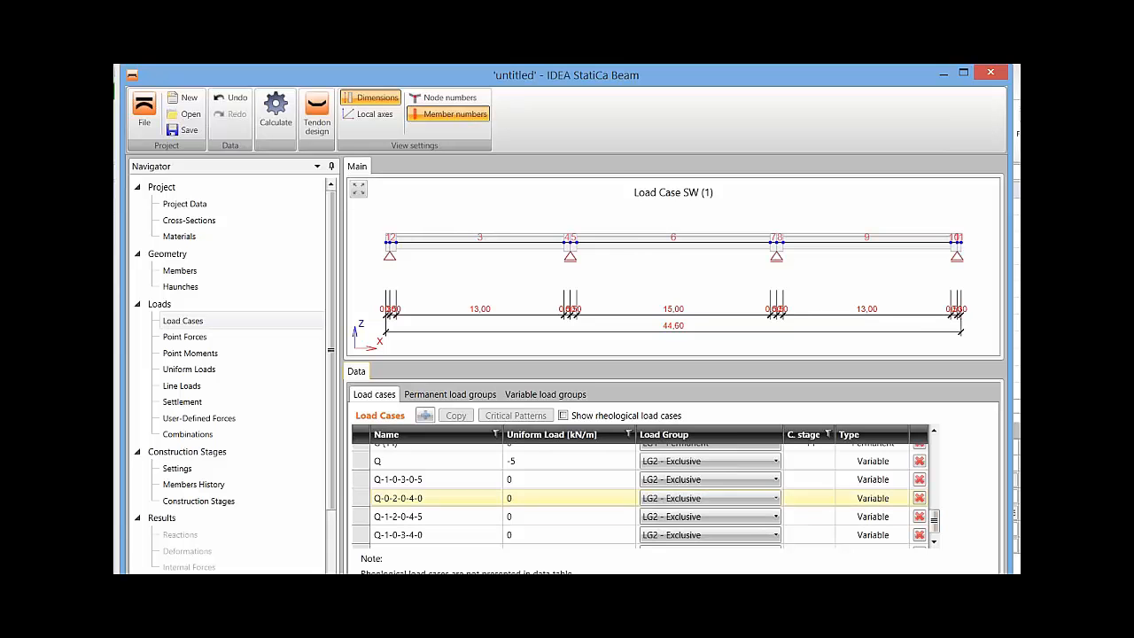
left_click(434, 479)
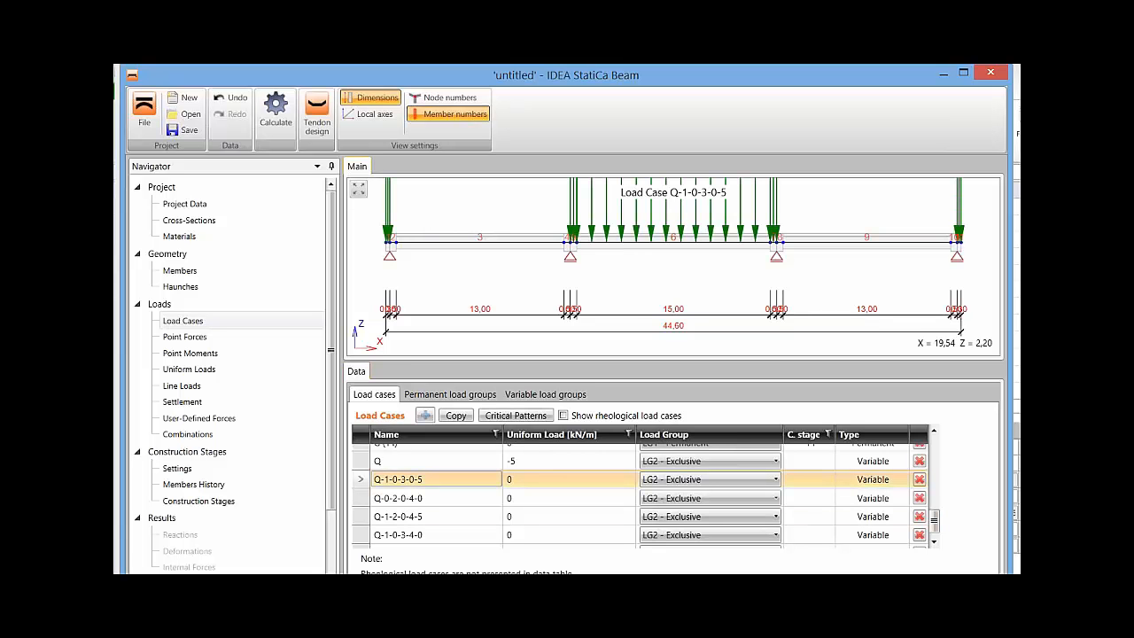
middle_click_drag(638, 213, 637, 266)
left_click(434, 498)
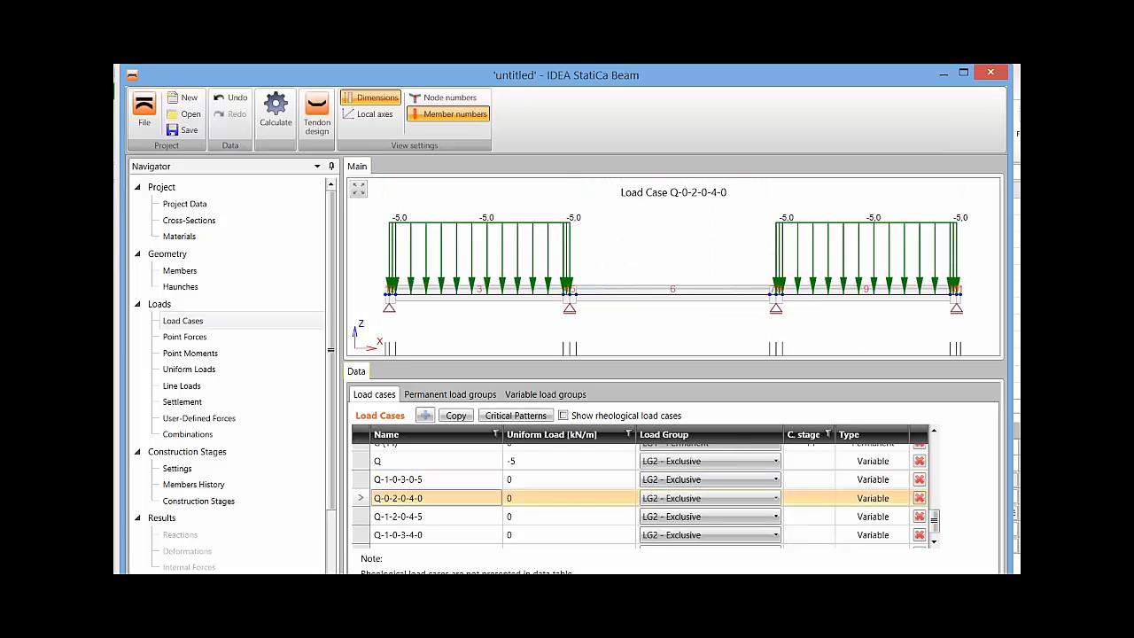
left_click(434, 516)
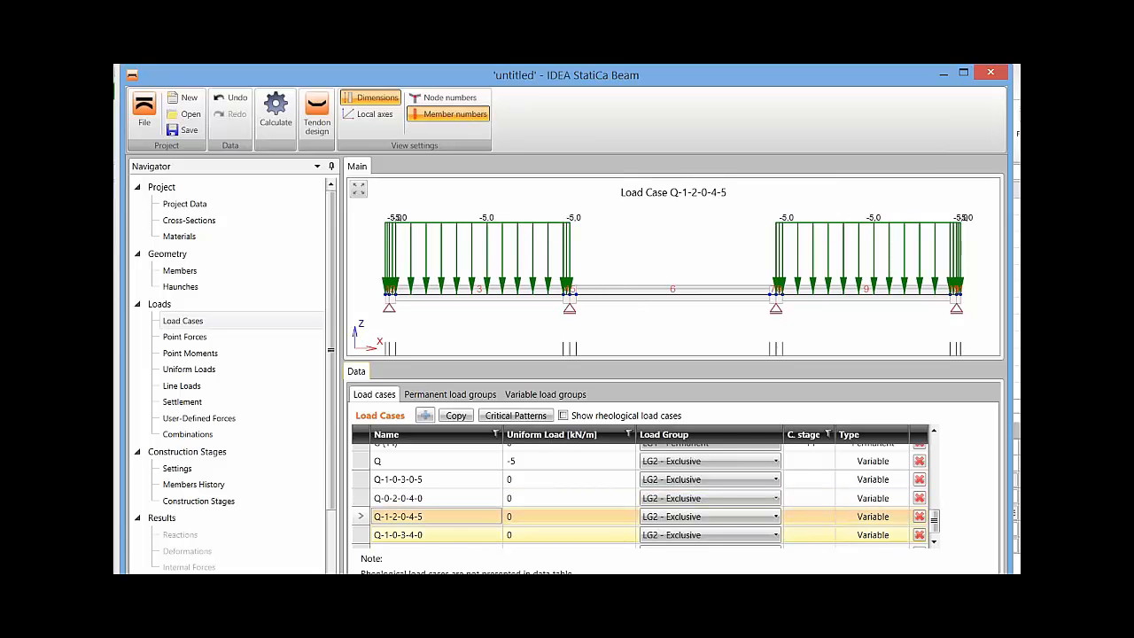
left_click(434, 535)
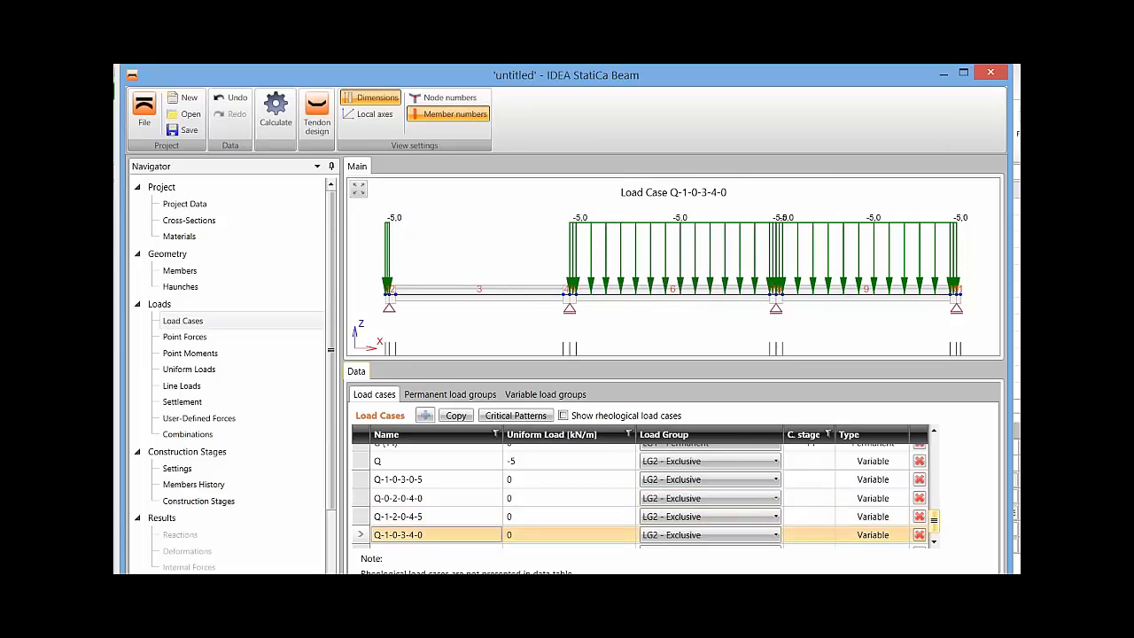
scroll(931, 527, "down", 1)
left_click(434, 539)
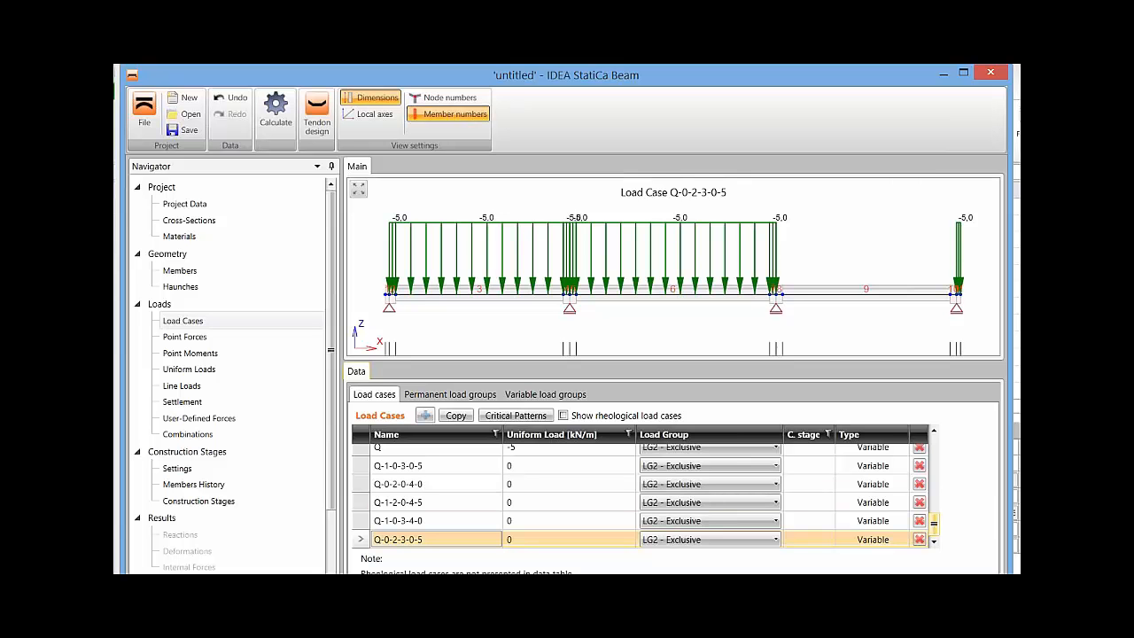
Check the settings of the variable load groups and the force loads in points of load case Q-0-2-3-0-5.
left_click_drag(934, 523, 934, 449)
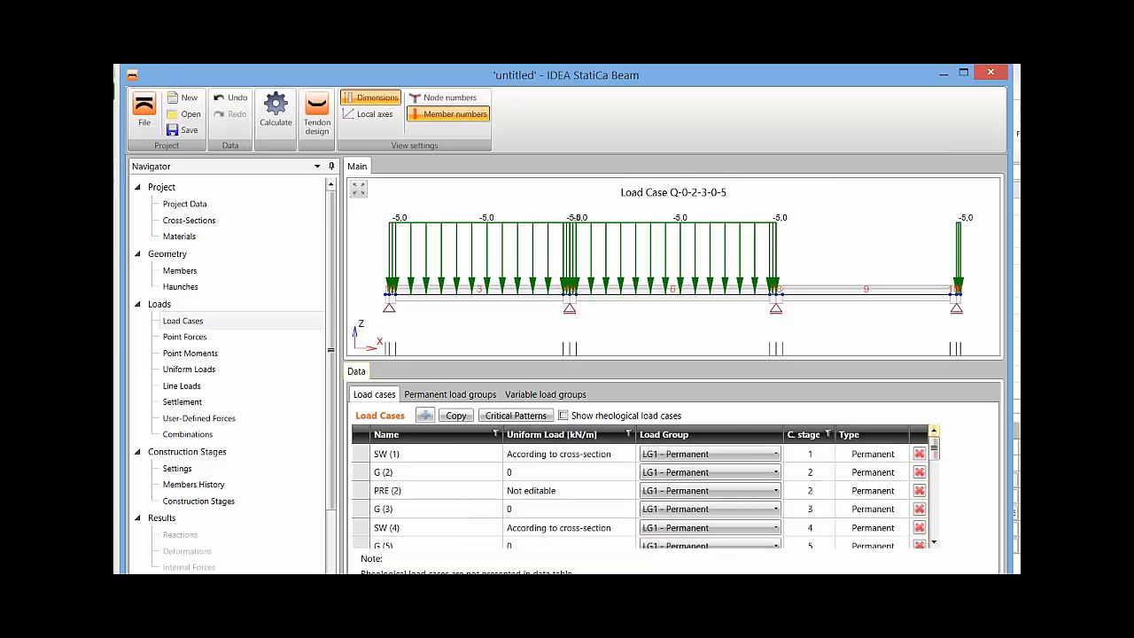
left_click(545, 394)
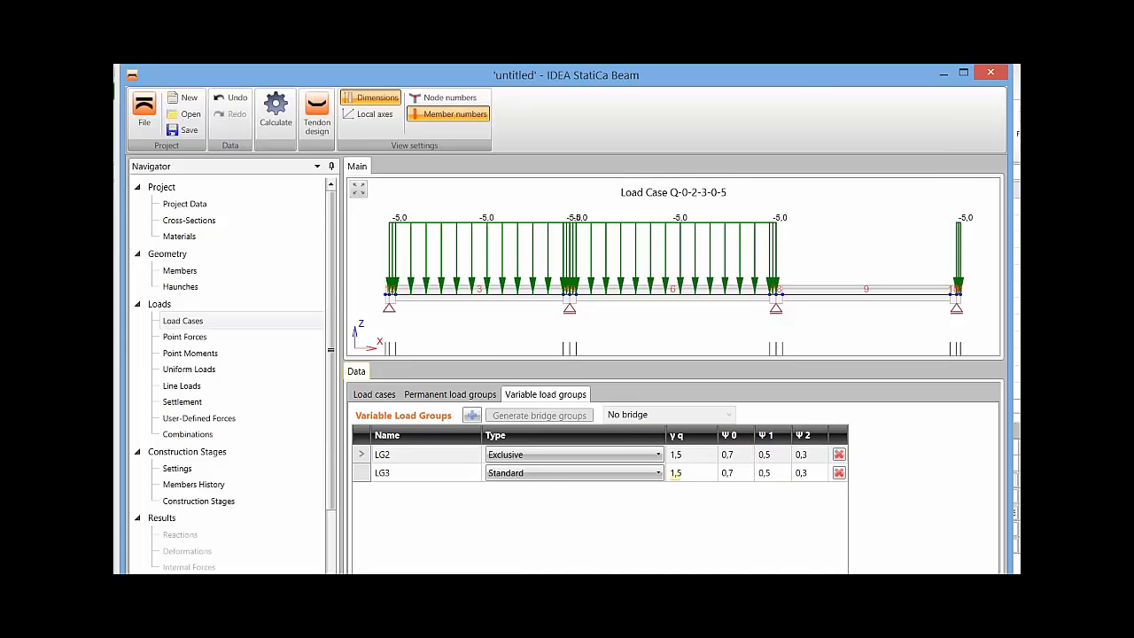
left_click(374, 394)
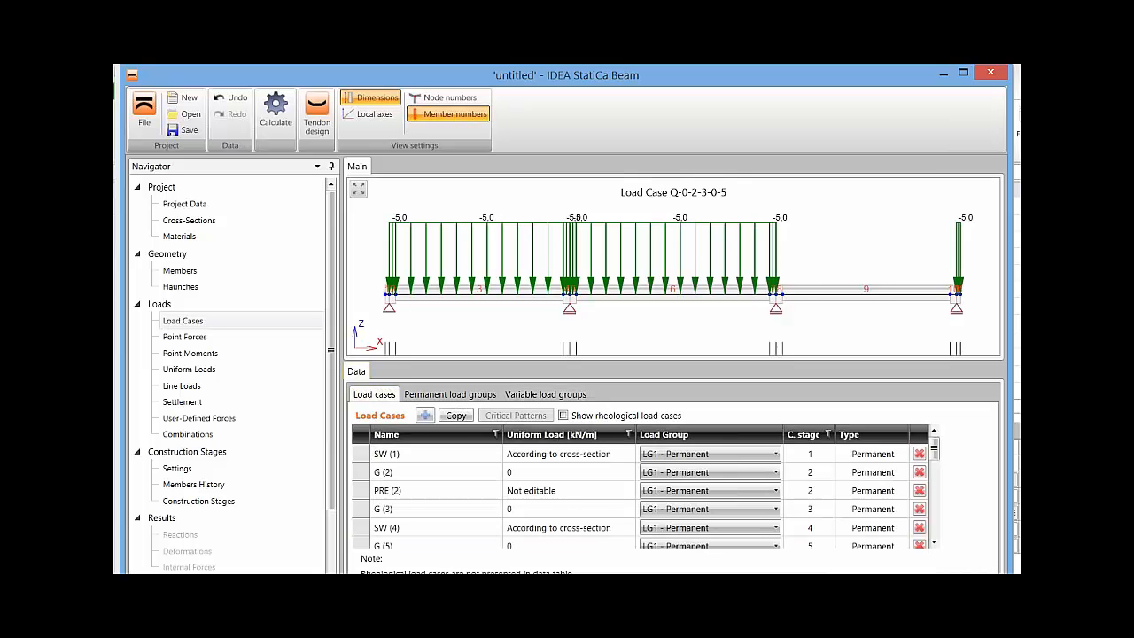
left_click_drag(934, 448, 934, 526)
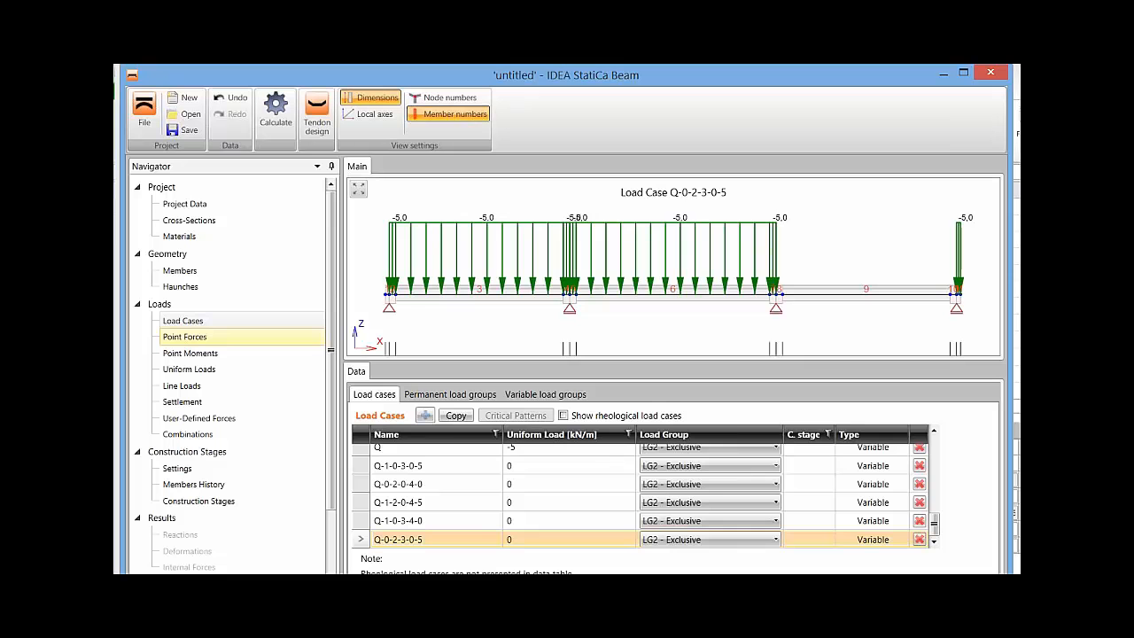
left_click(204, 337)
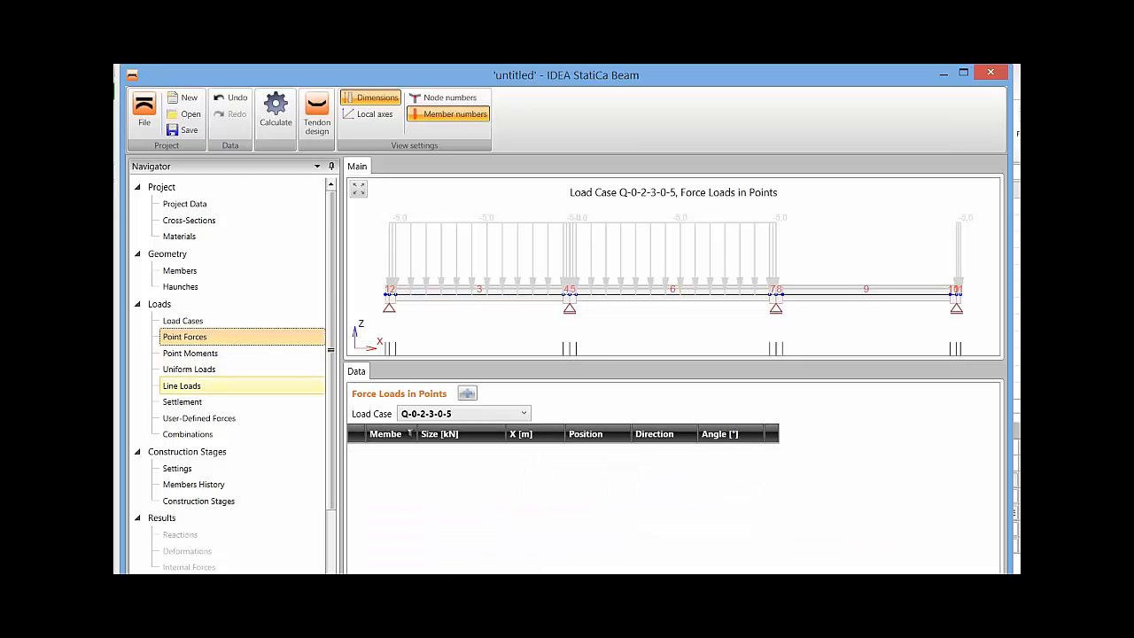
left_click(198, 417)
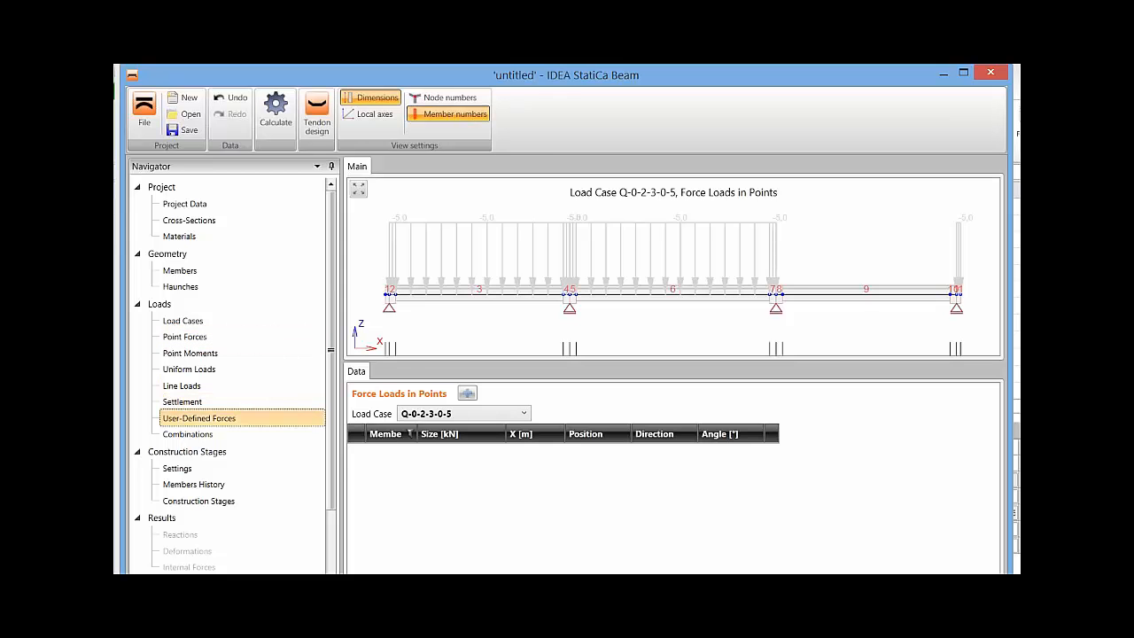
Open the Load Combinations Manager for the construction stages and look through the combinations of every stage.
left_click(187, 433)
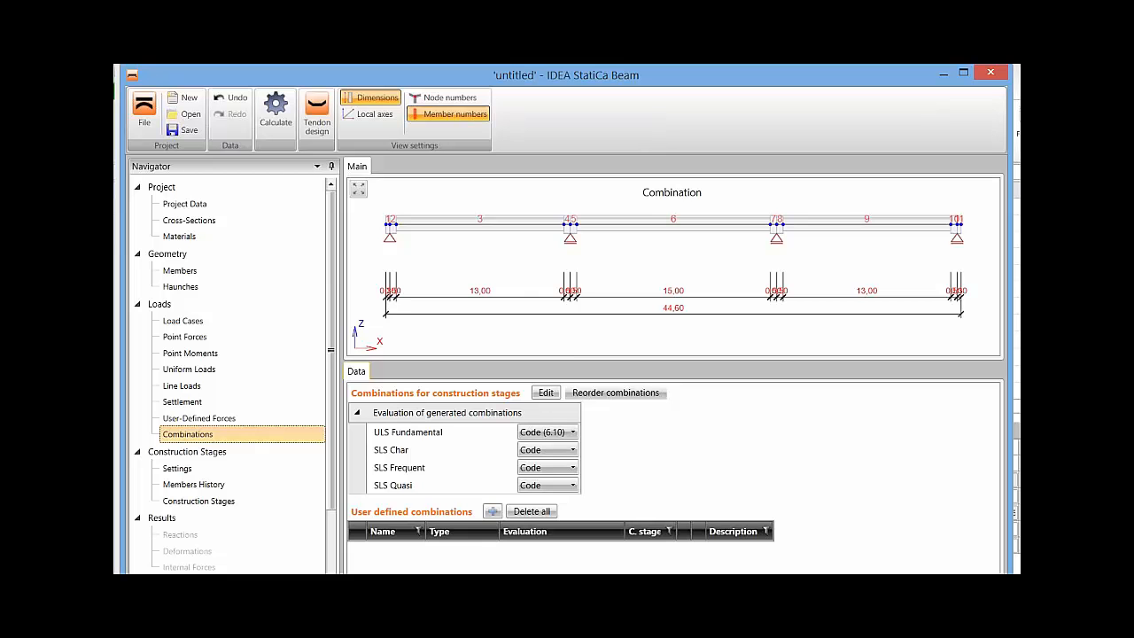
left_click(545, 392)
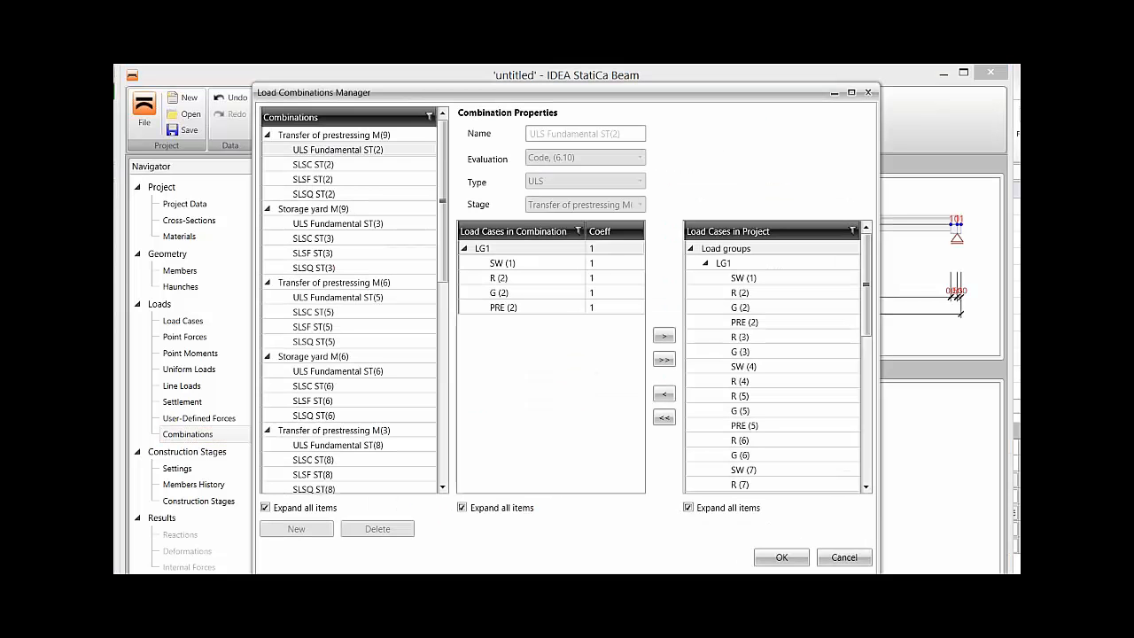
scroll(349, 302, "down", 5)
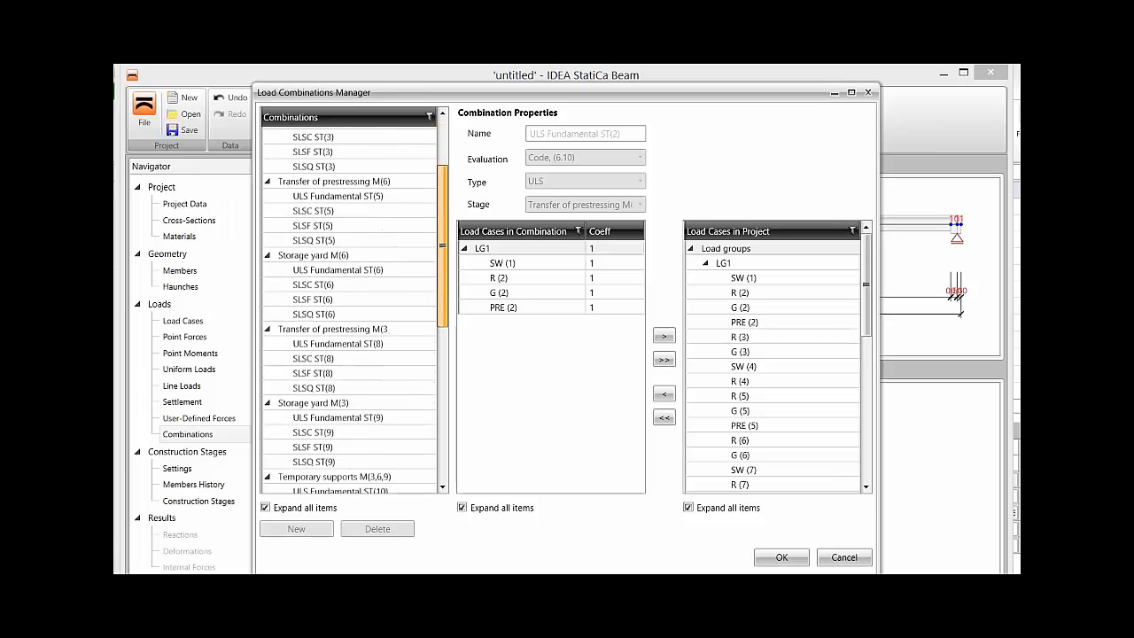
scroll(349, 310, "down", 5)
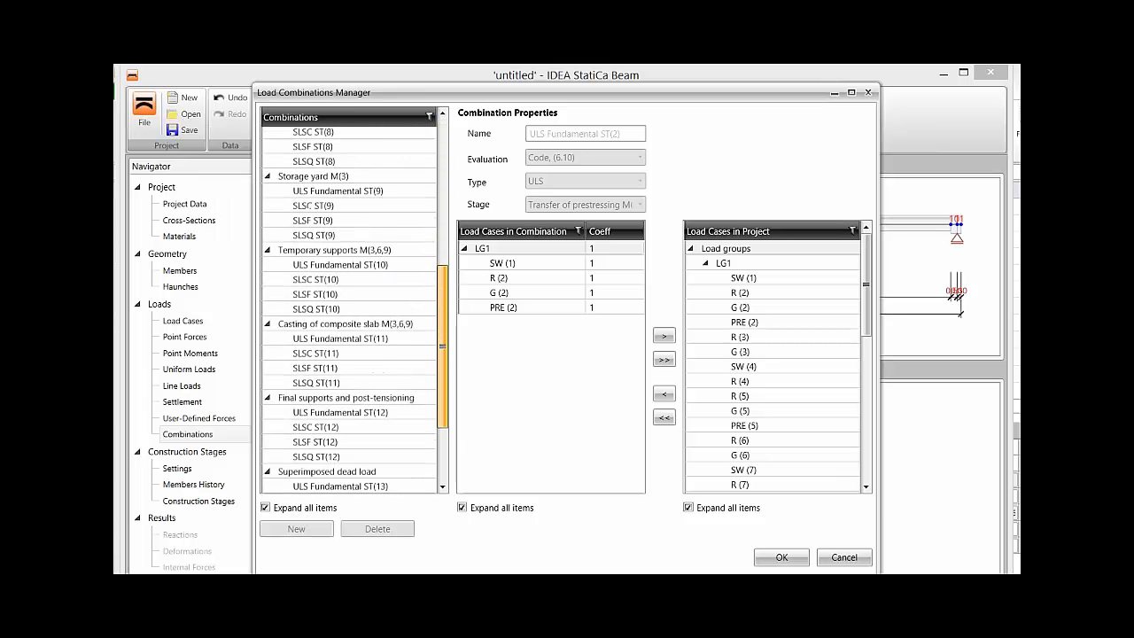
scroll(349, 354, "down", 1)
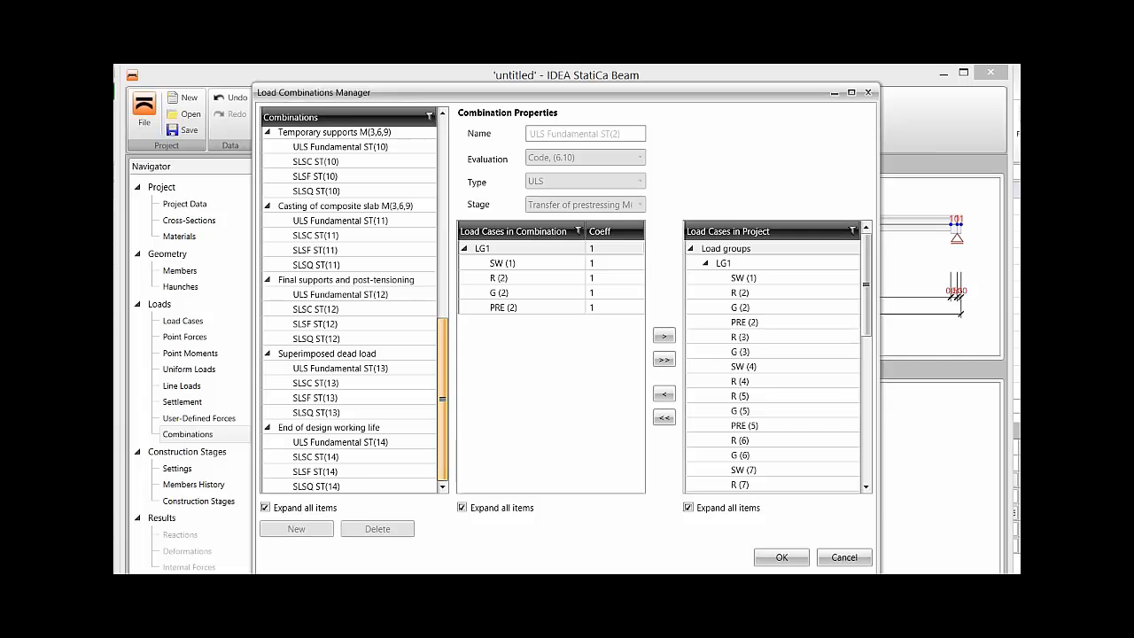
Examine the load cases and coefficients in combination ULS Fundamental ST(14) and close the manager without changes.
left_click(340, 442)
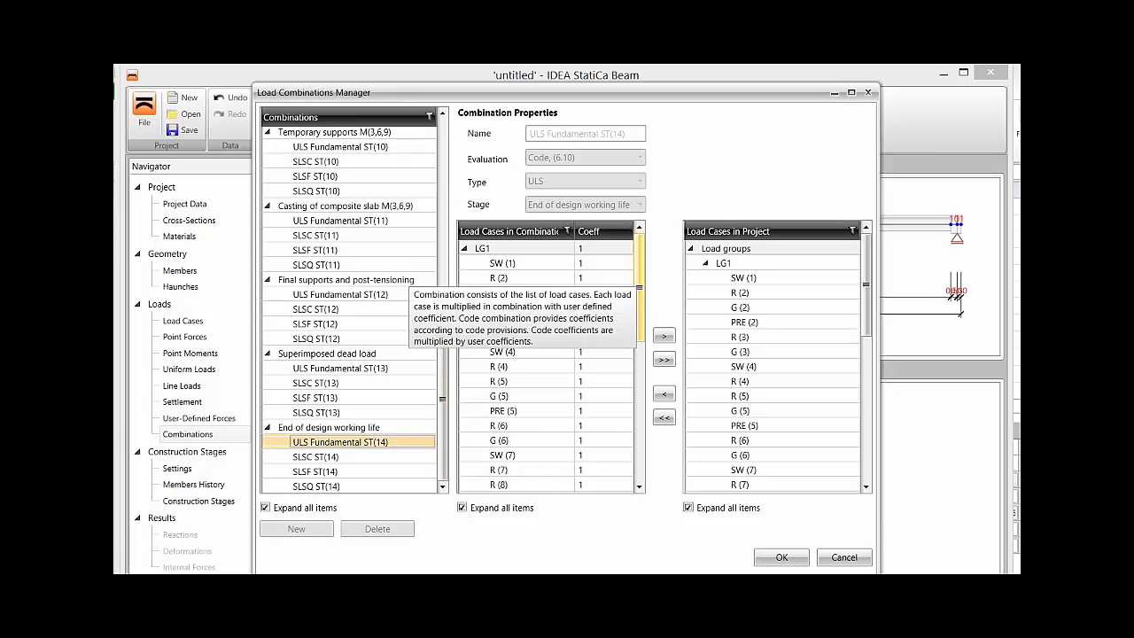
scroll(531, 366, "down", 3)
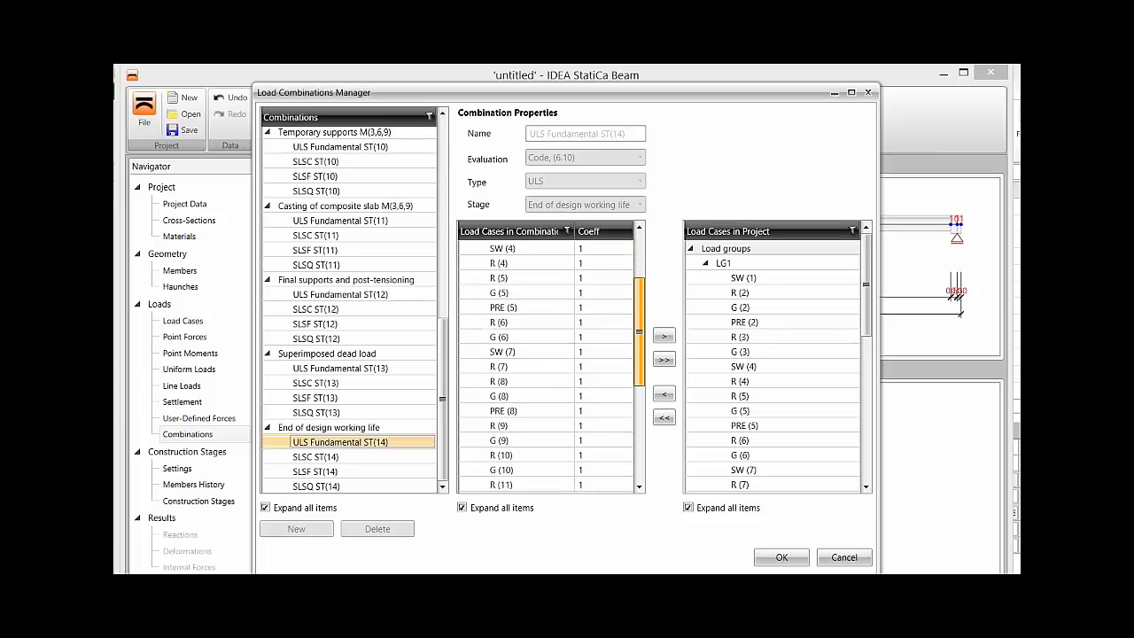
scroll(531, 367, "down", 4)
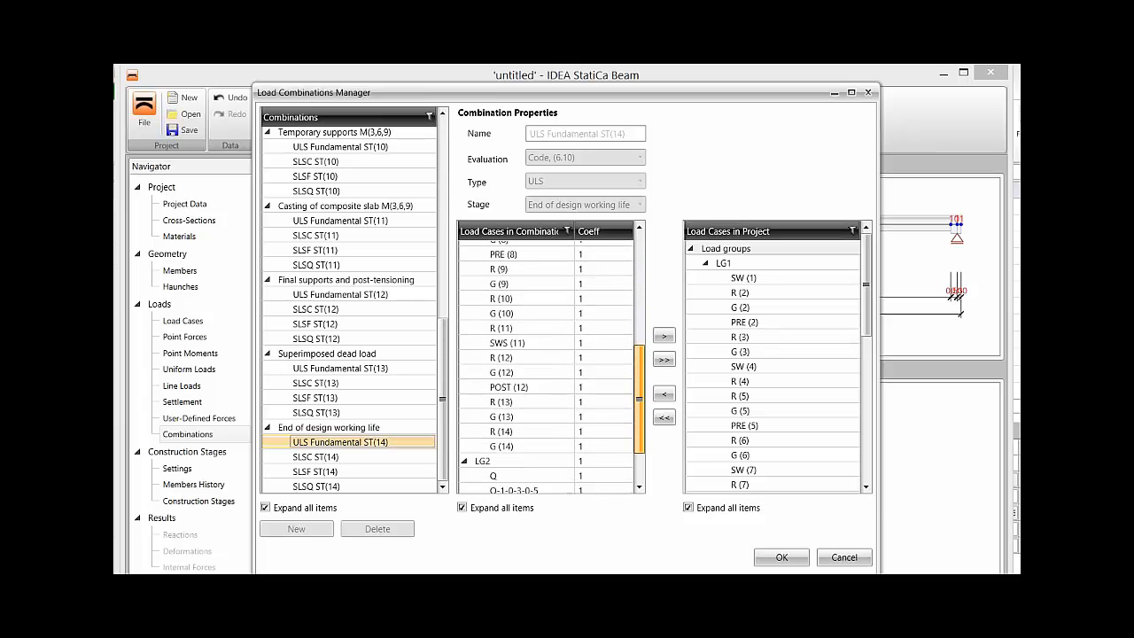
scroll(531, 367, "down", 2)
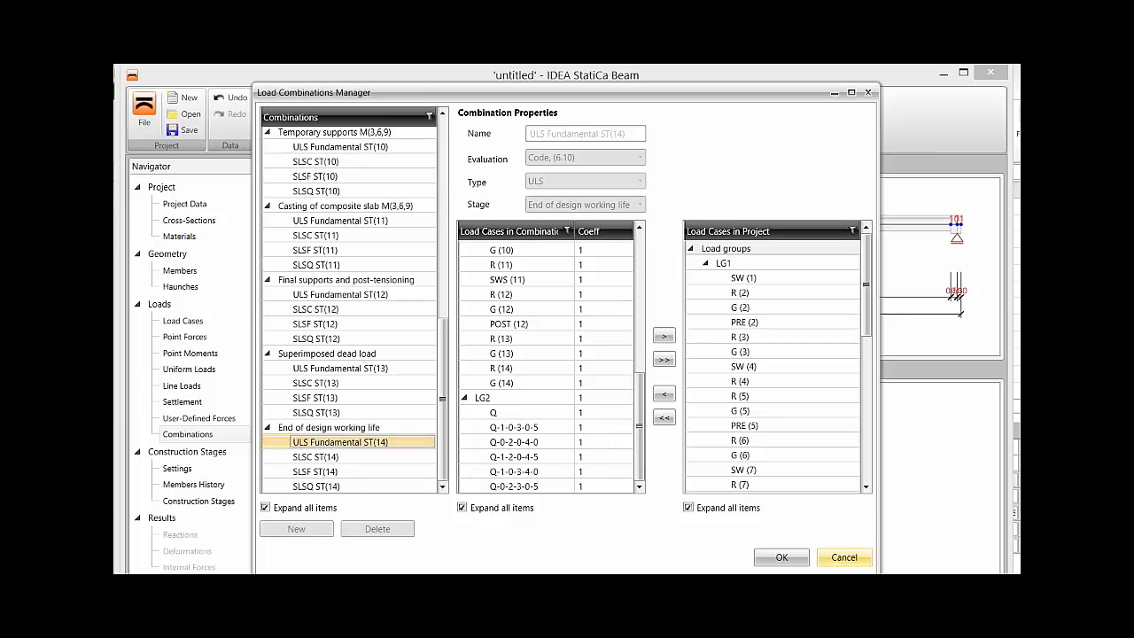
left_click(844, 558)
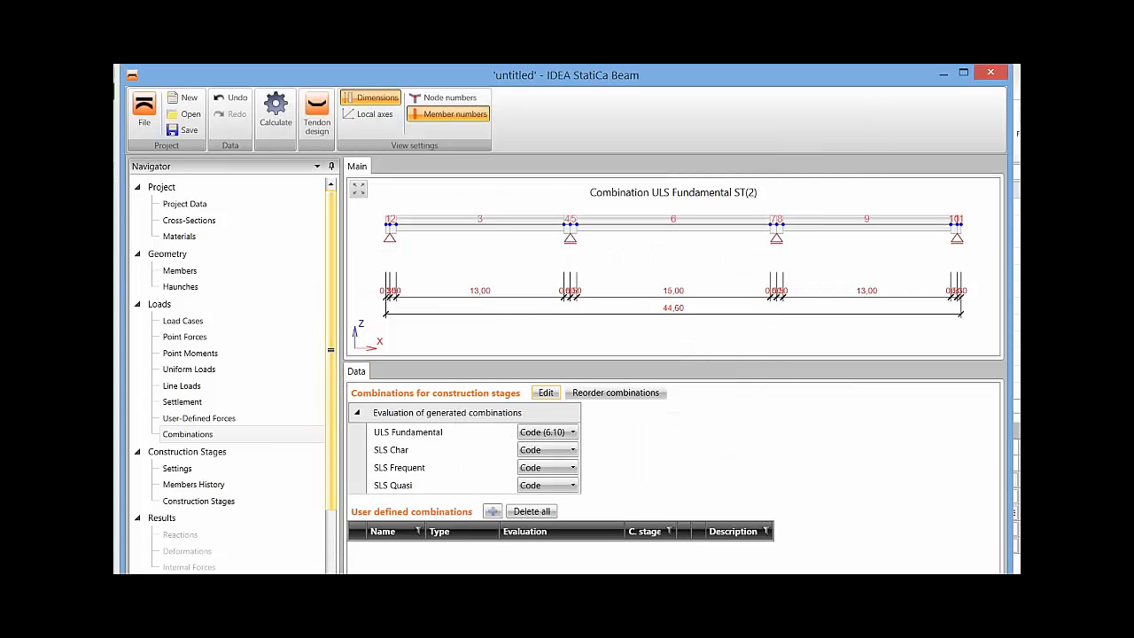
Check the construction stages settings and display the full load history diagram of the construction stages.
scroll(230, 372, "down", 3)
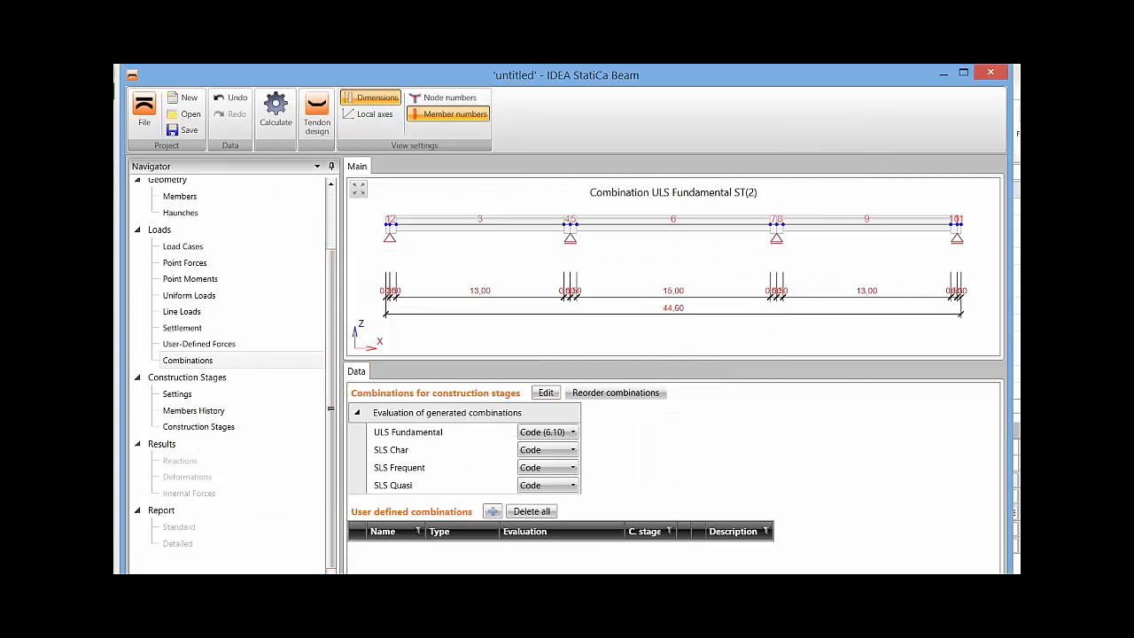
left_click(177, 394)
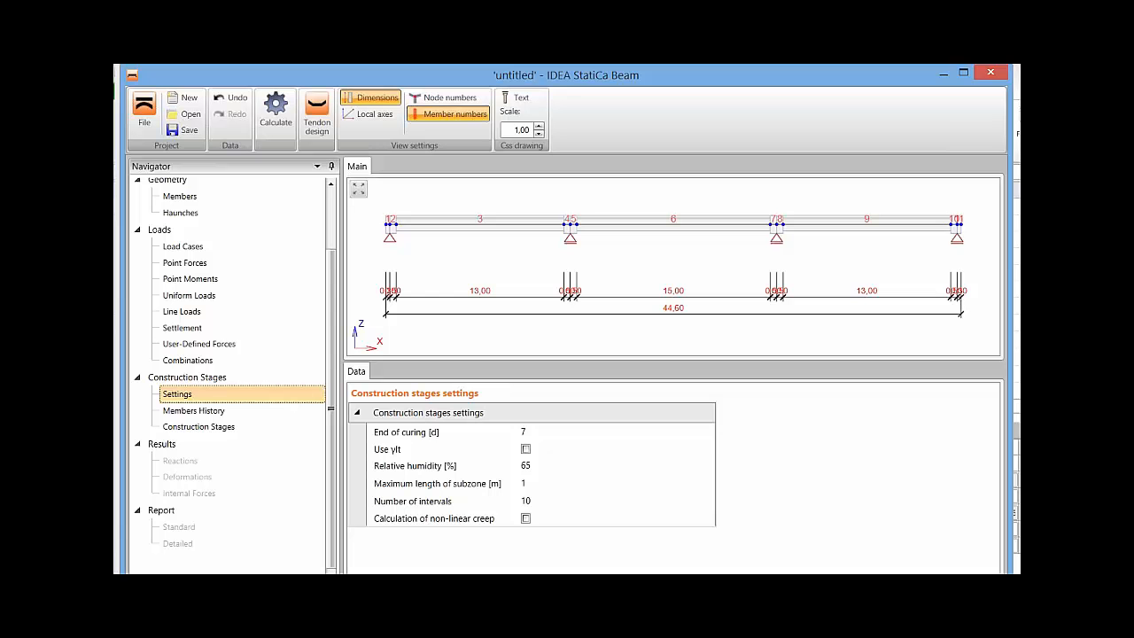
left_click(198, 427)
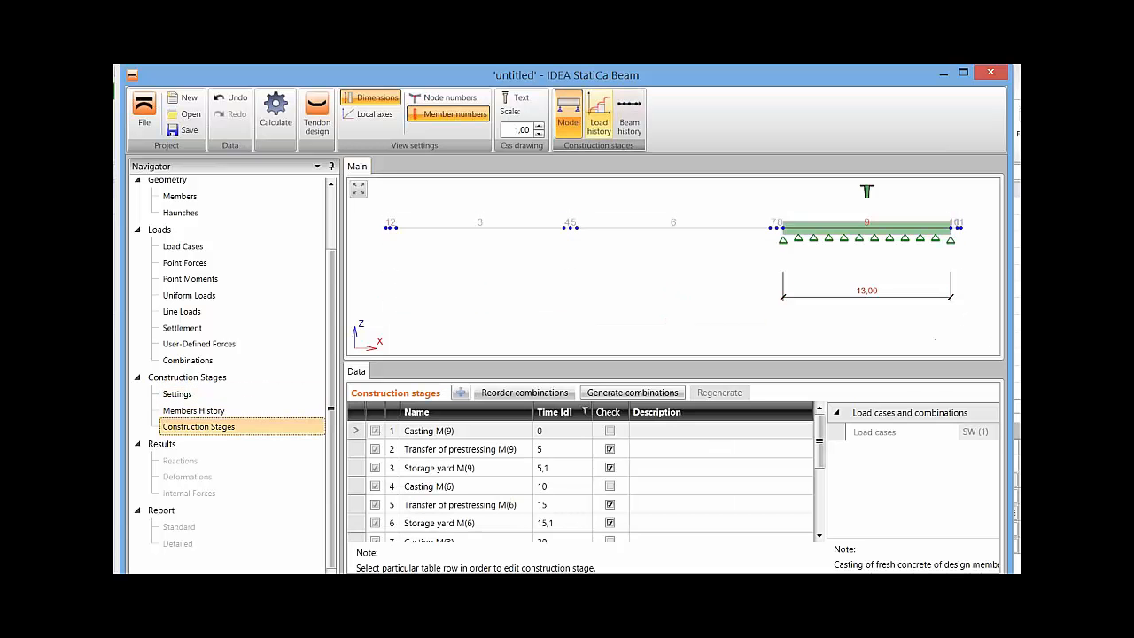
left_click(596, 111)
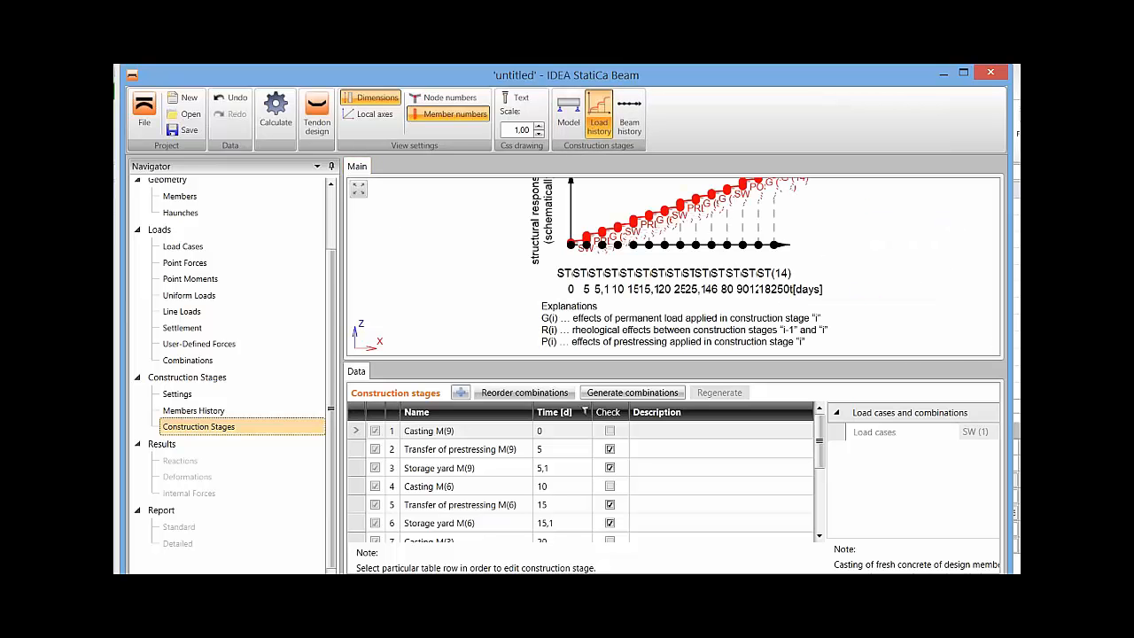
left_click_drag(567, 361, 567, 422)
right_click(460, 277)
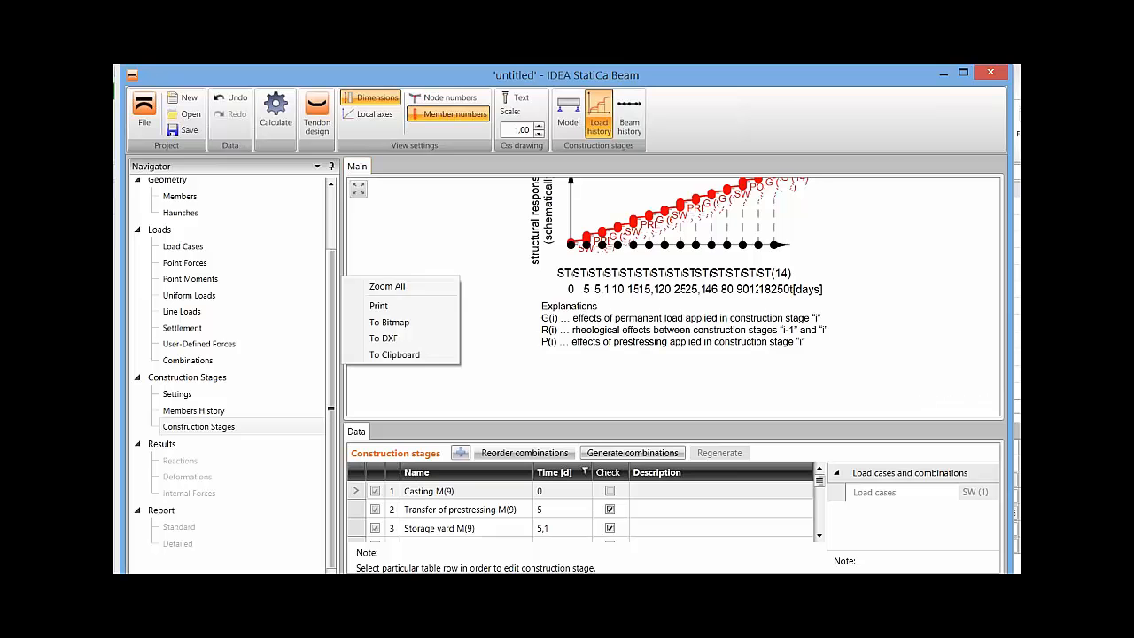
left_click(387, 287)
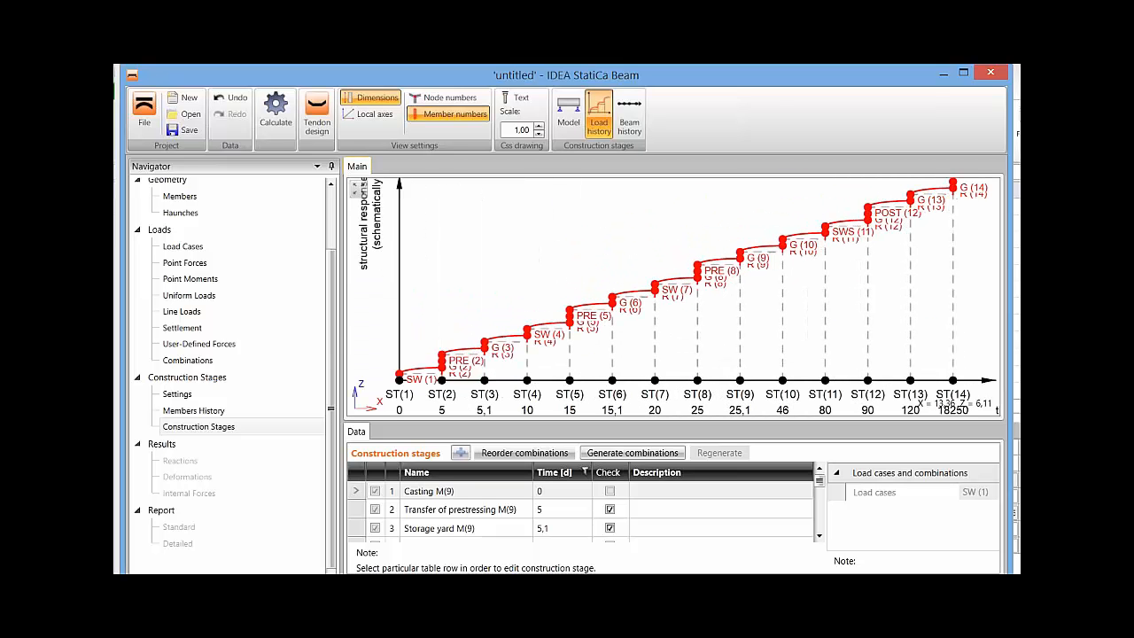
Examine the load history diagram stage by stage from ST(1) to ST(10), including its explanations of G, R and P effects.
middle_click_drag(479, 319, 491, 251)
scroll(463, 303, "up", 6)
scroll(488, 252, "up", 2)
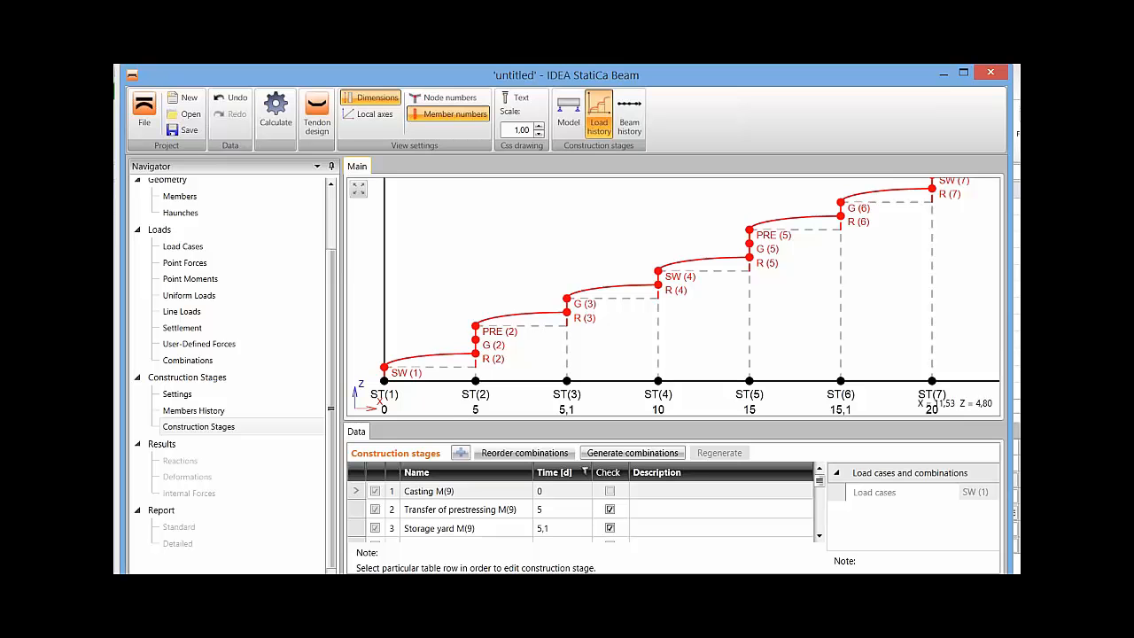
scroll(820, 177, "down", 3)
middle_click_drag(821, 213, 720, 291)
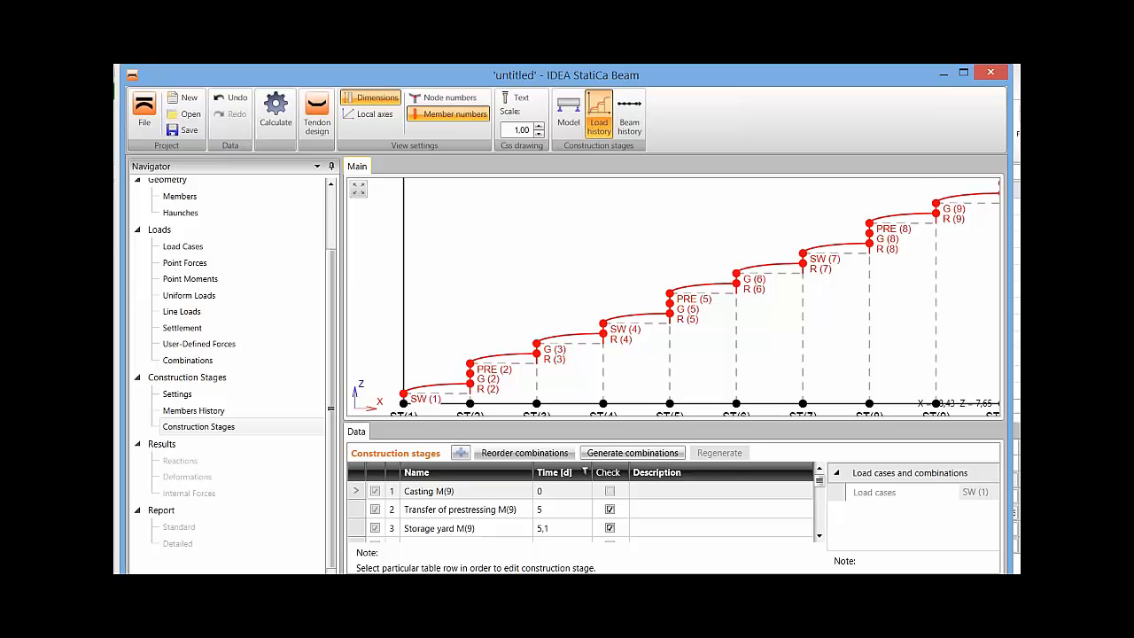
middle_click_drag(691, 297, 672, 267)
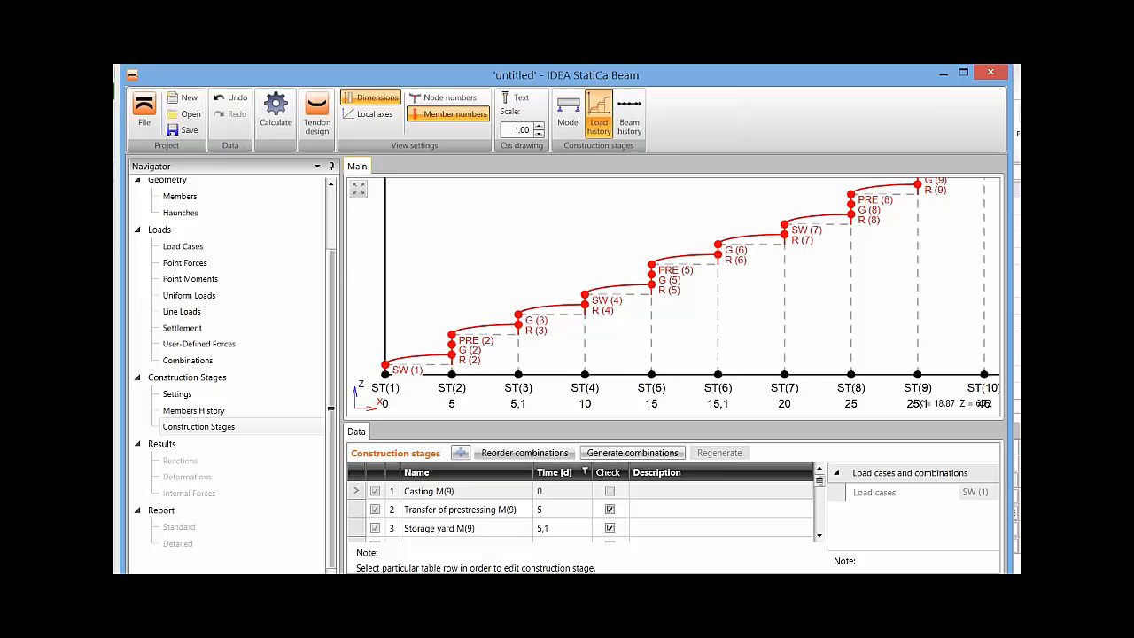
scroll(889, 177, "down", 2)
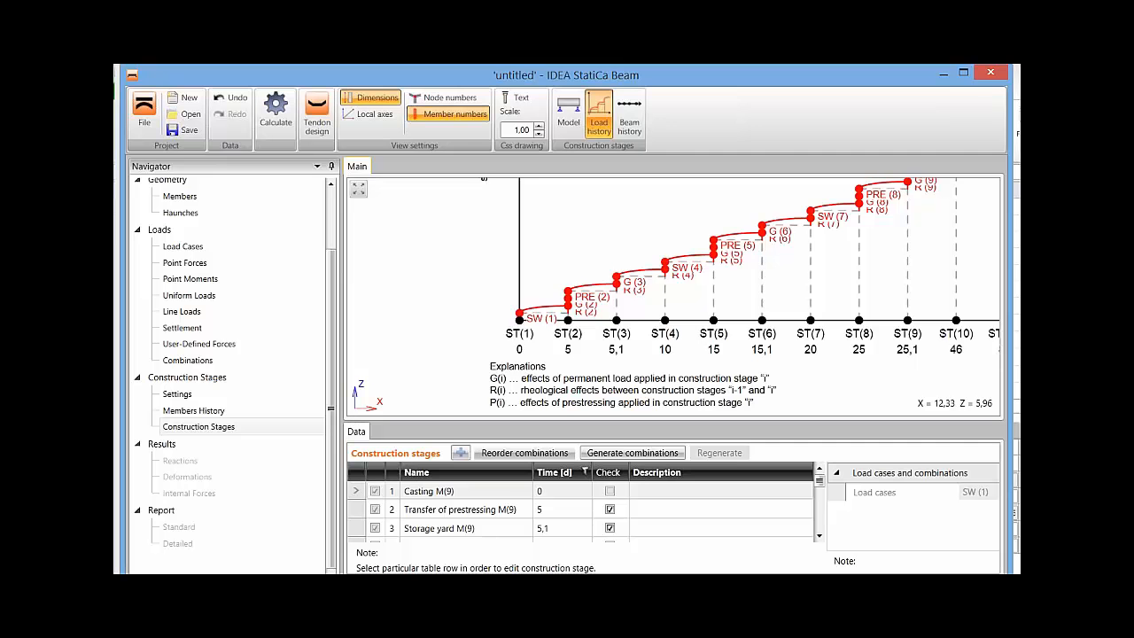
middle_click_drag(691, 283, 707, 305)
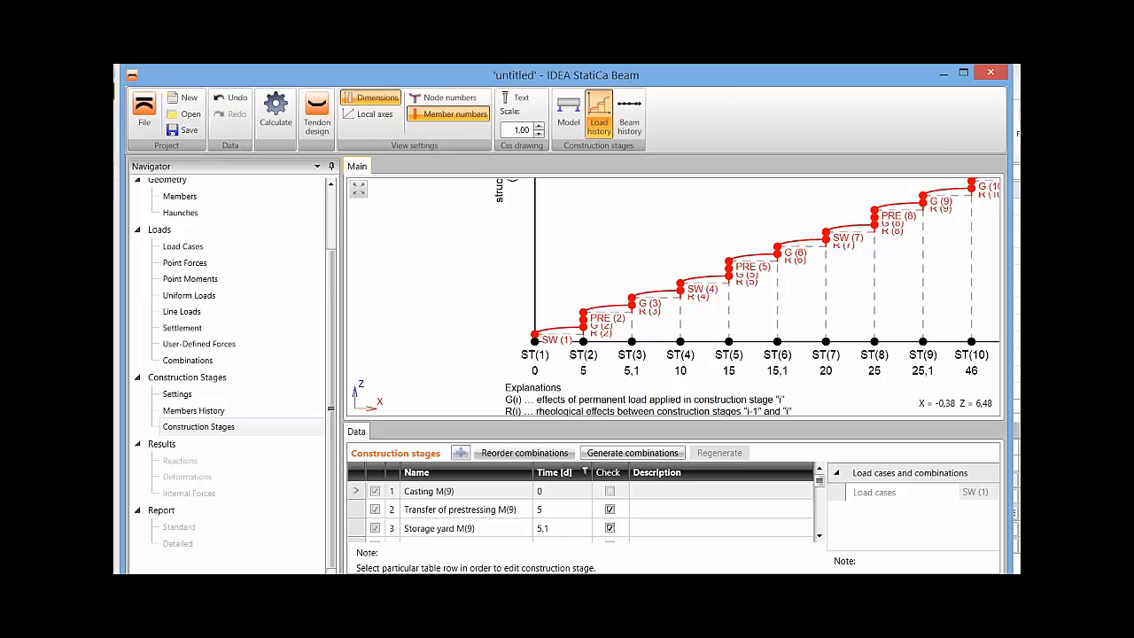
Return to the model view of the stages and review the construction stages settings for curing, relative humidity and subzones.
left_click(569, 113)
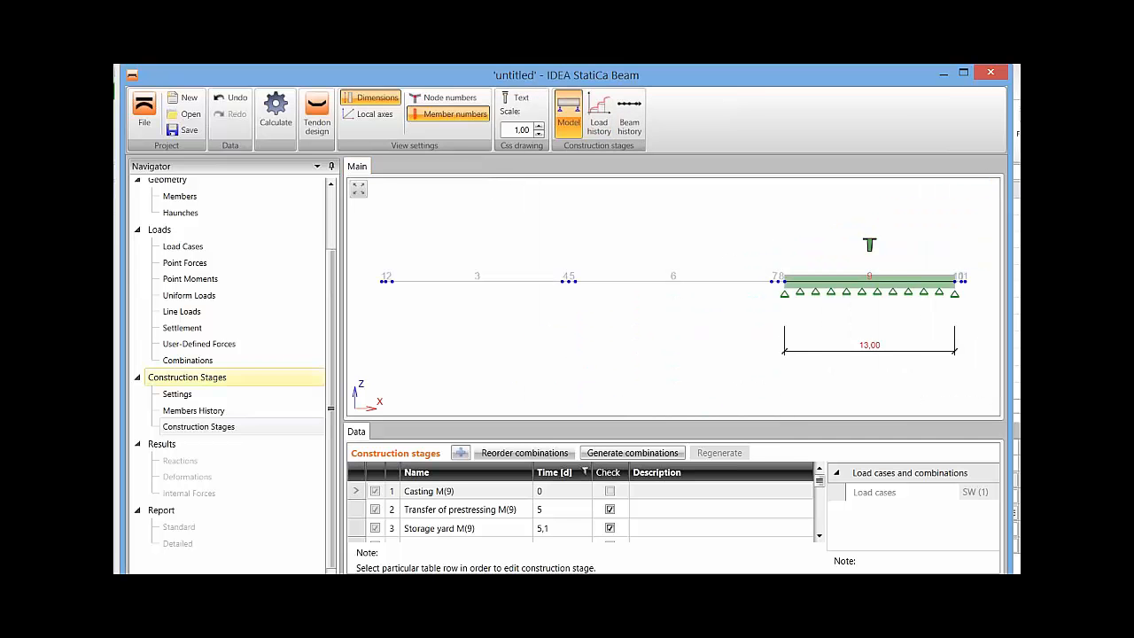
left_click(177, 394)
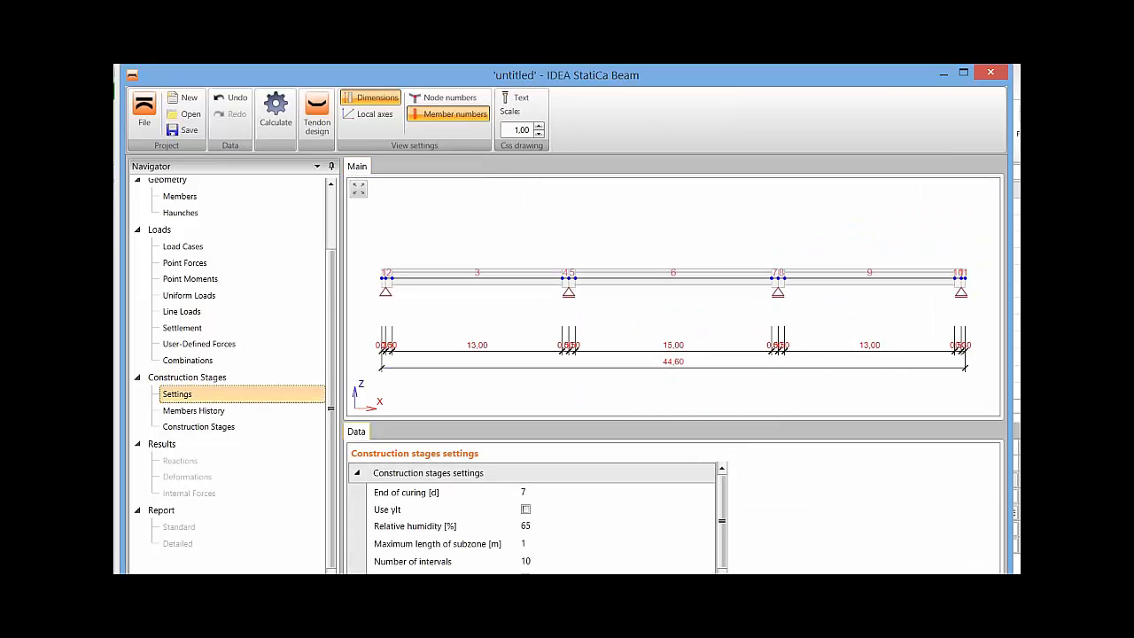
left_click_drag(722, 521, 722, 524)
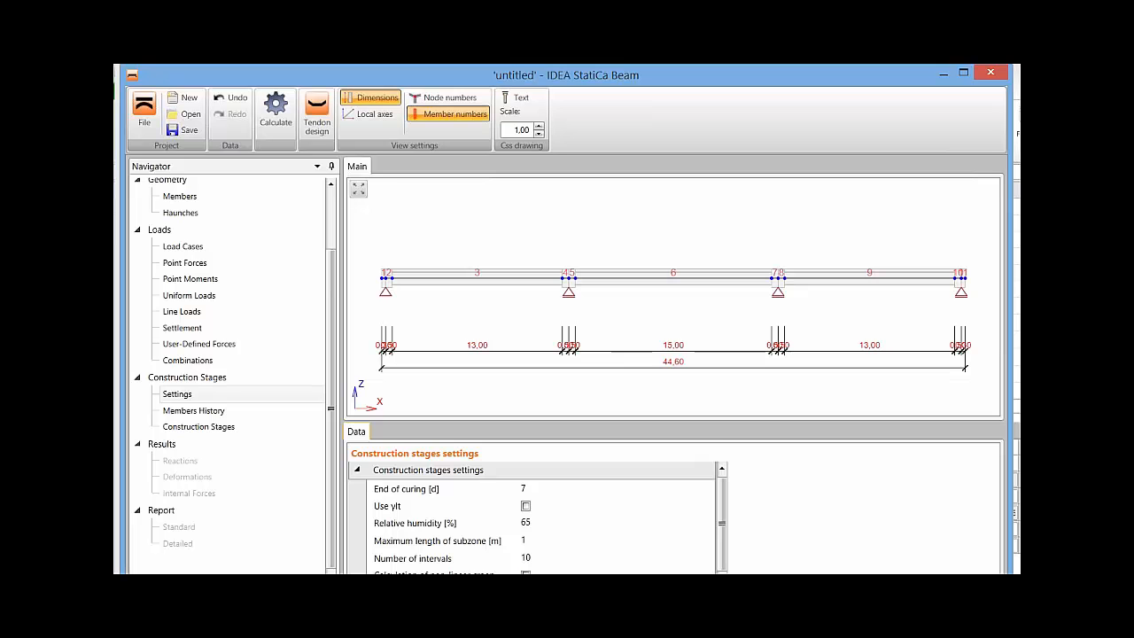
Open the history of members and review the stages of member 3 in its local time axis.
left_click(194, 410)
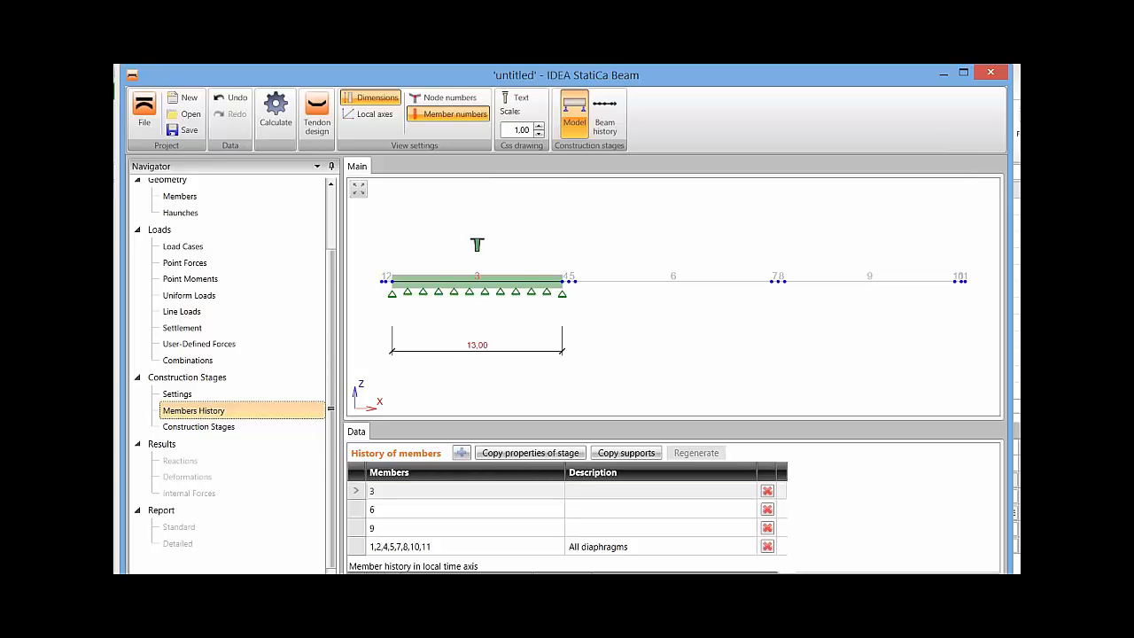
left_click_drag(791, 419, 790, 319)
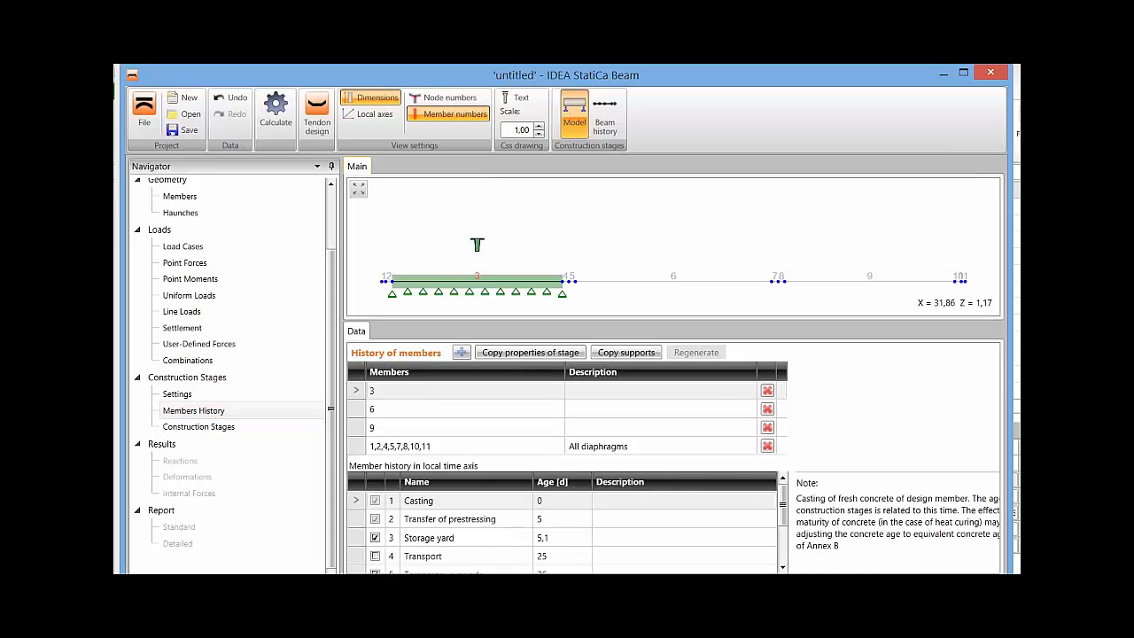
left_click_drag(581, 319, 580, 304)
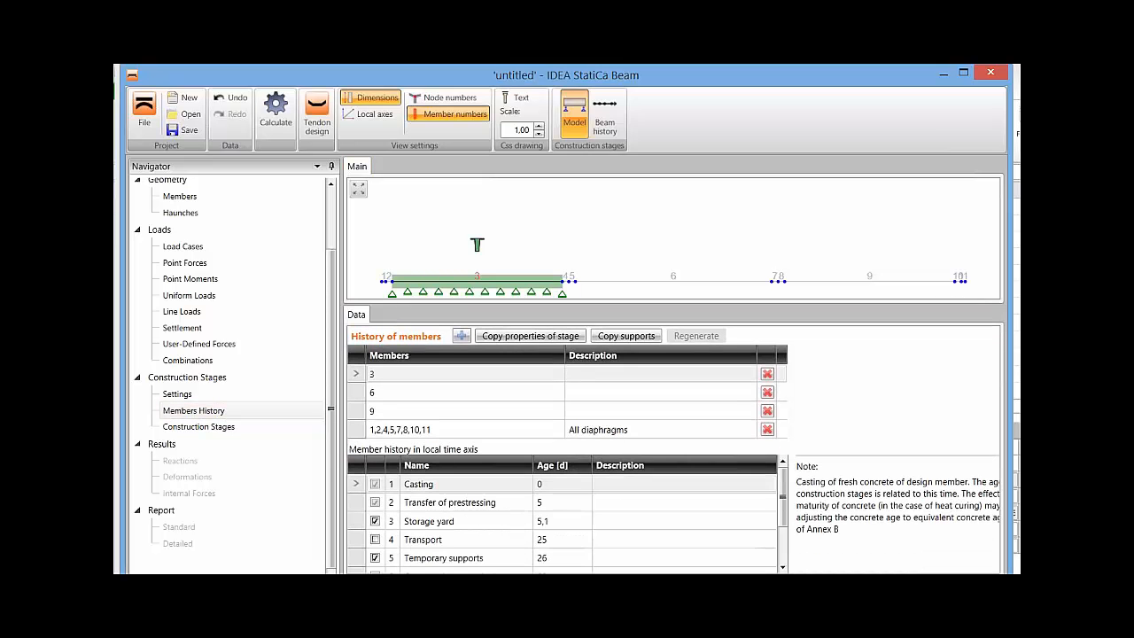
middle_click_drag(564, 227, 567, 184)
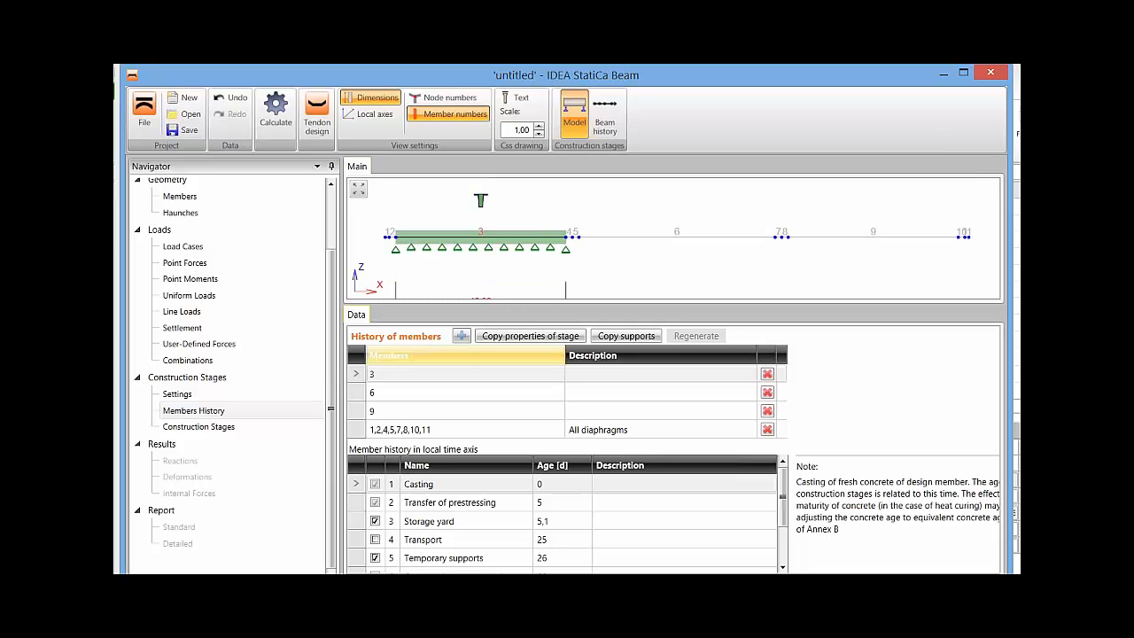
left_click(466, 374)
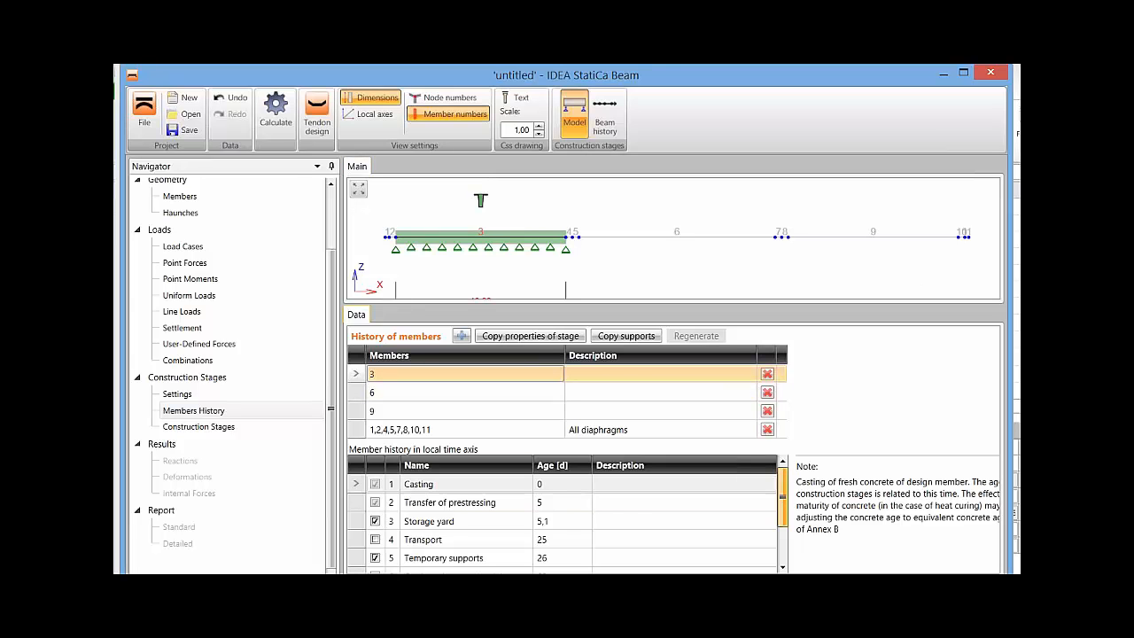
mouse_move(783, 497)
left_mouse_down()
mouse_move(783, 530)
mouse_move(783, 496)
left_mouse_up()
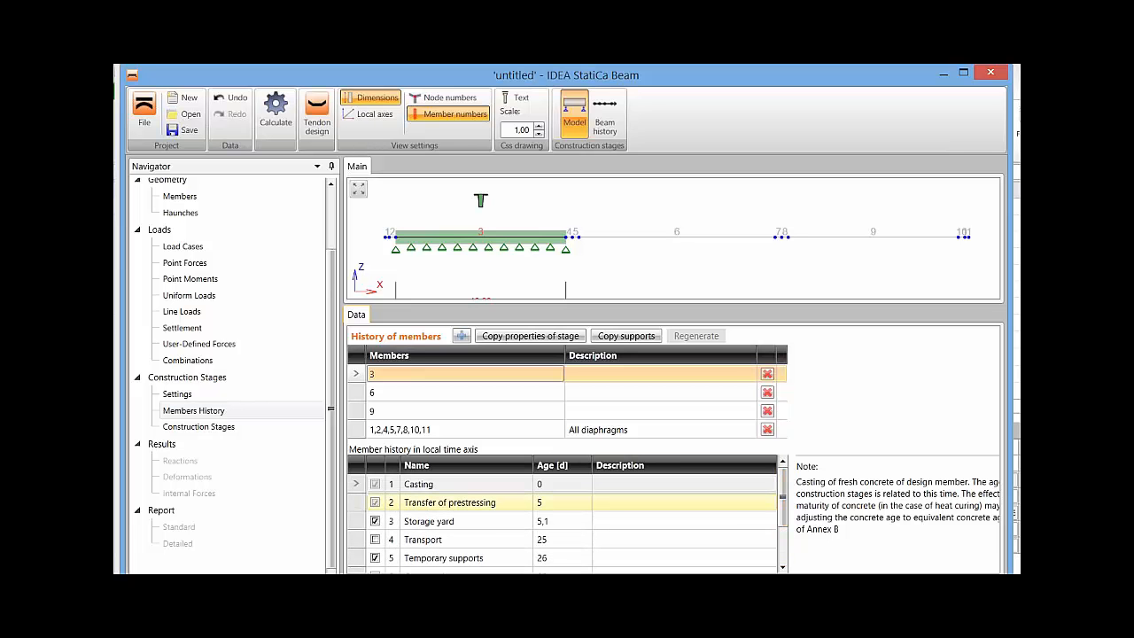
Enable user-specified concrete strength for member 3's Transfer of prestressing stage, set fck to 30 MPa, and check the stage's concrete age.
left_click(467, 502)
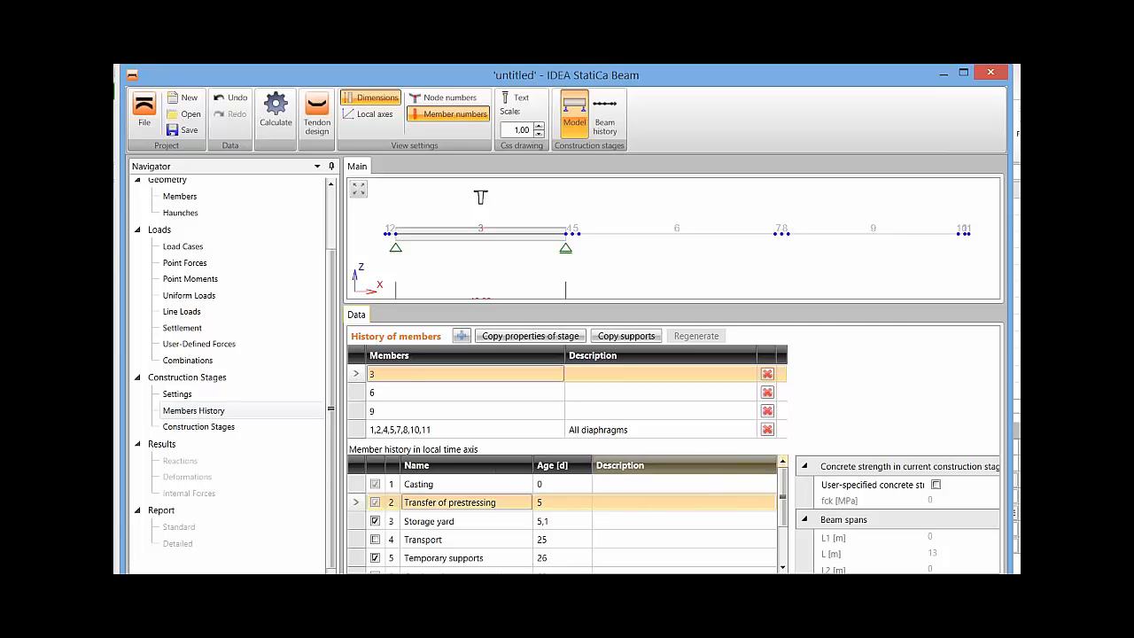
left_click_drag(591, 465, 490, 465)
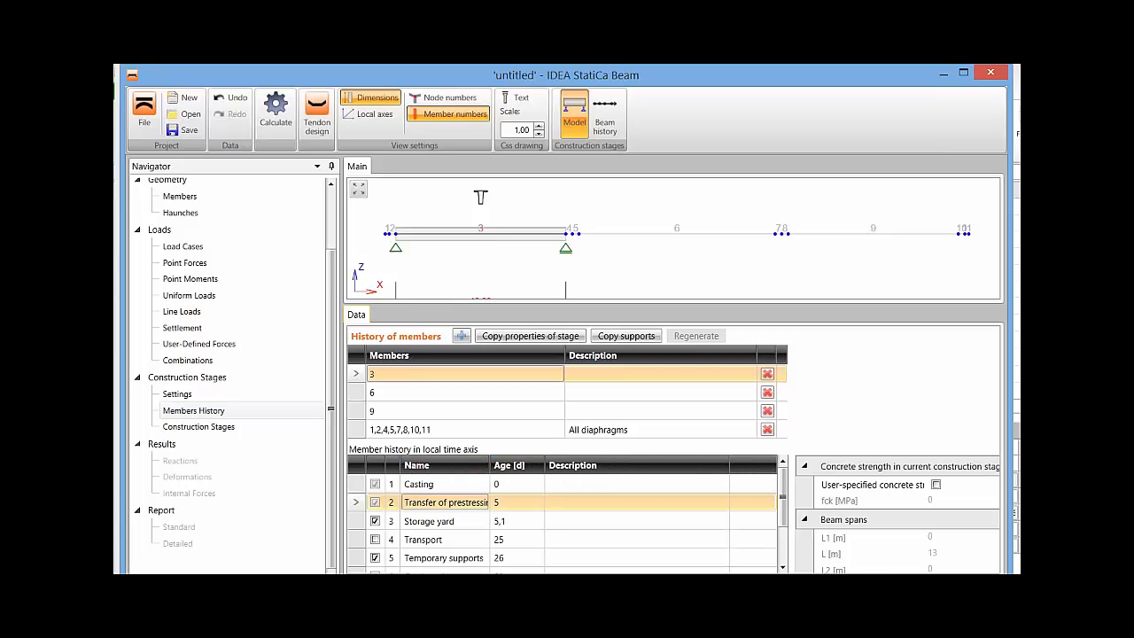
left_click_drag(780, 576, 893, 576)
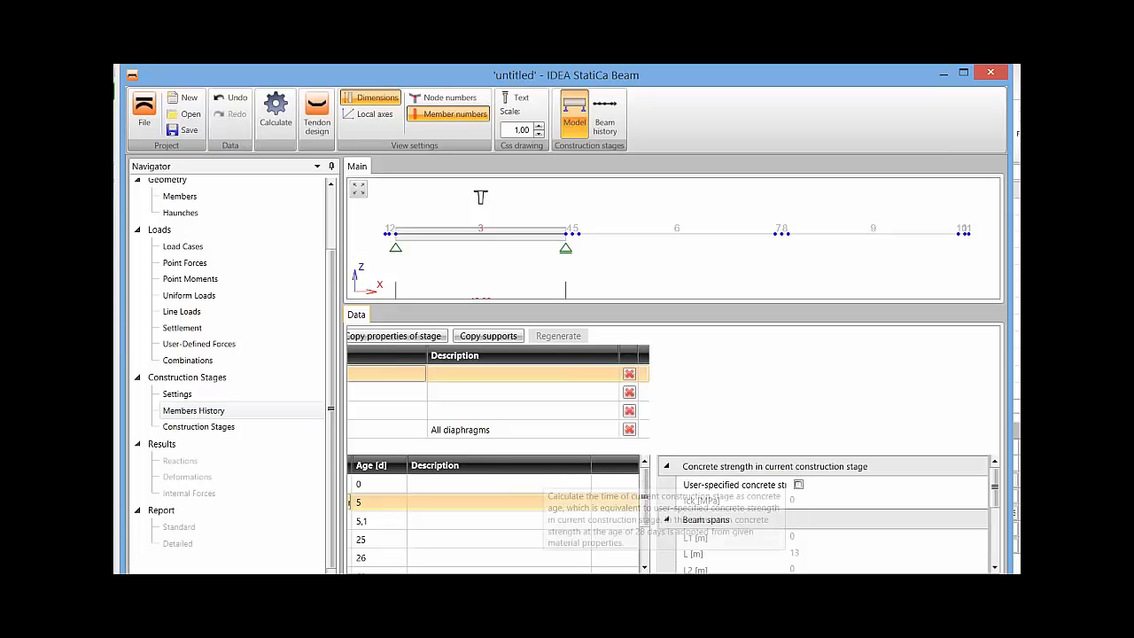
left_click(798, 485)
left_click_drag(811, 501, 791, 502)
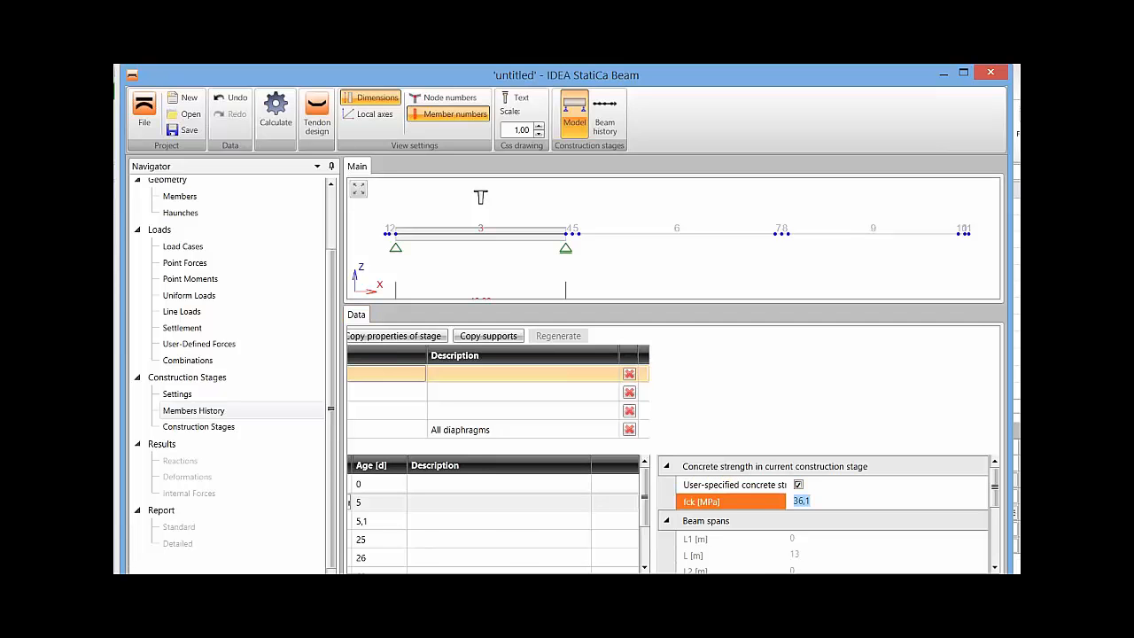
type("30")
key("Tab")
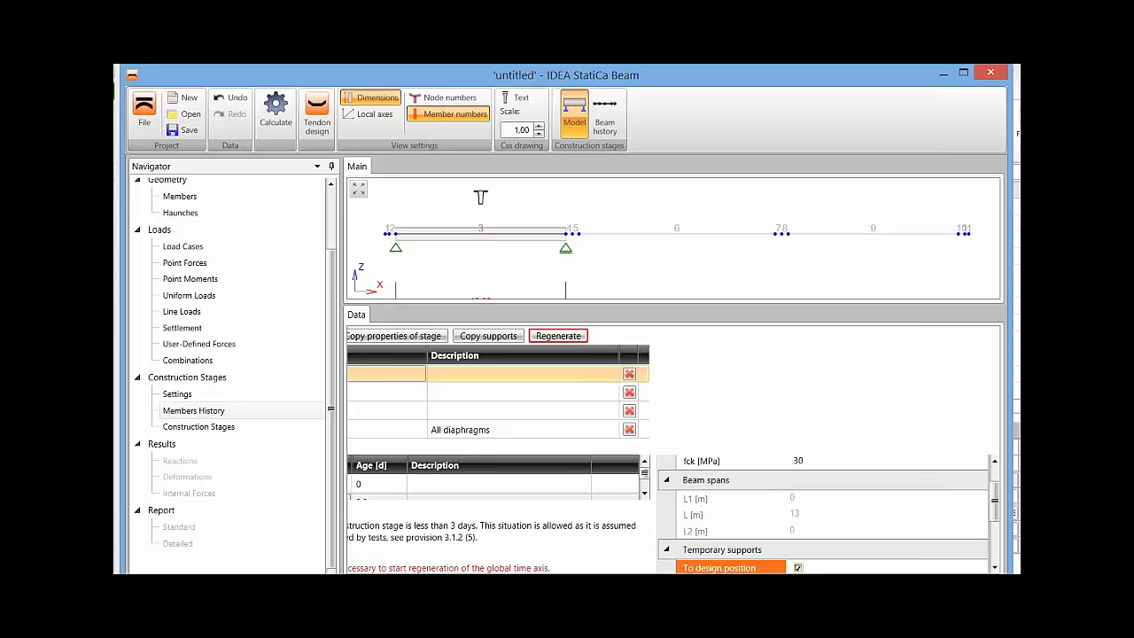
left_click_drag(995, 502, 995, 485)
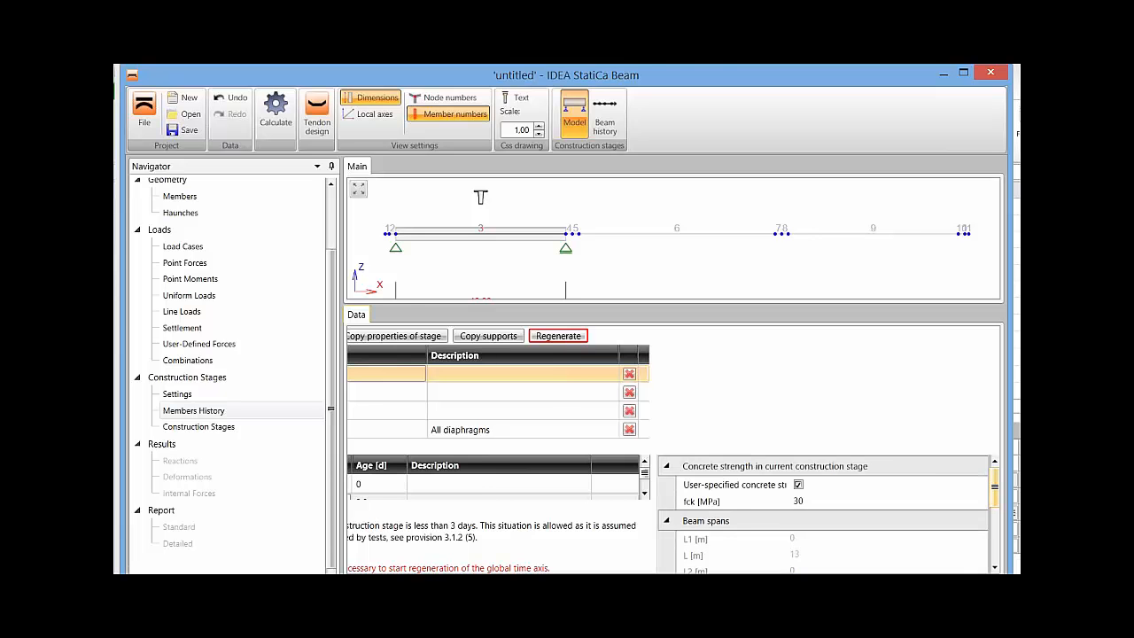
left_click_drag(868, 576, 759, 575)
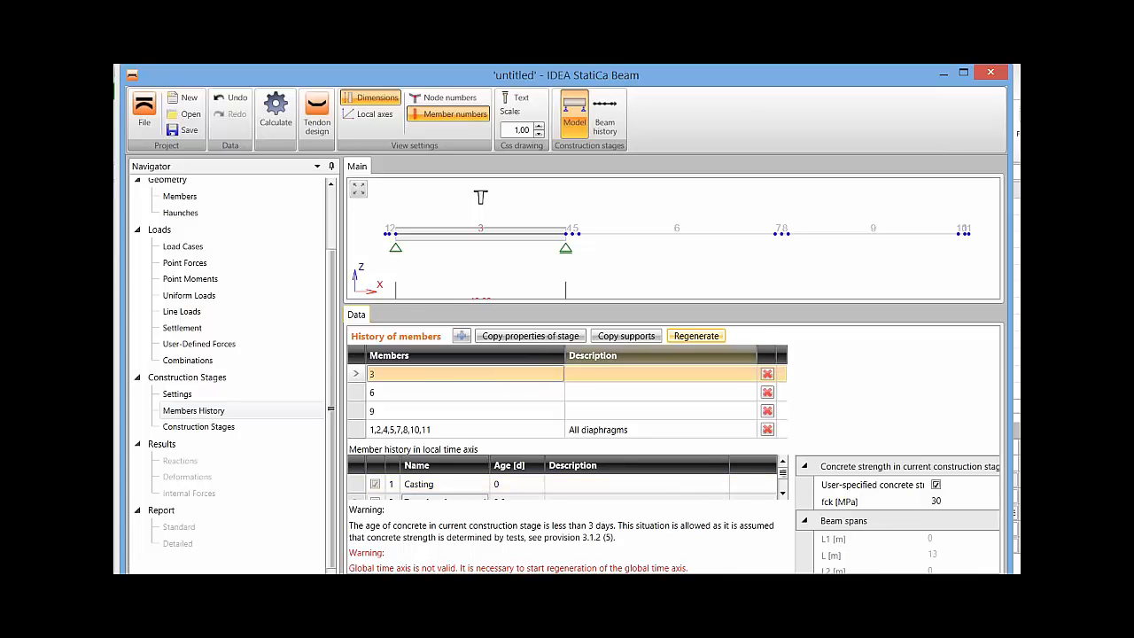
left_click_drag(602, 305, 602, 250)
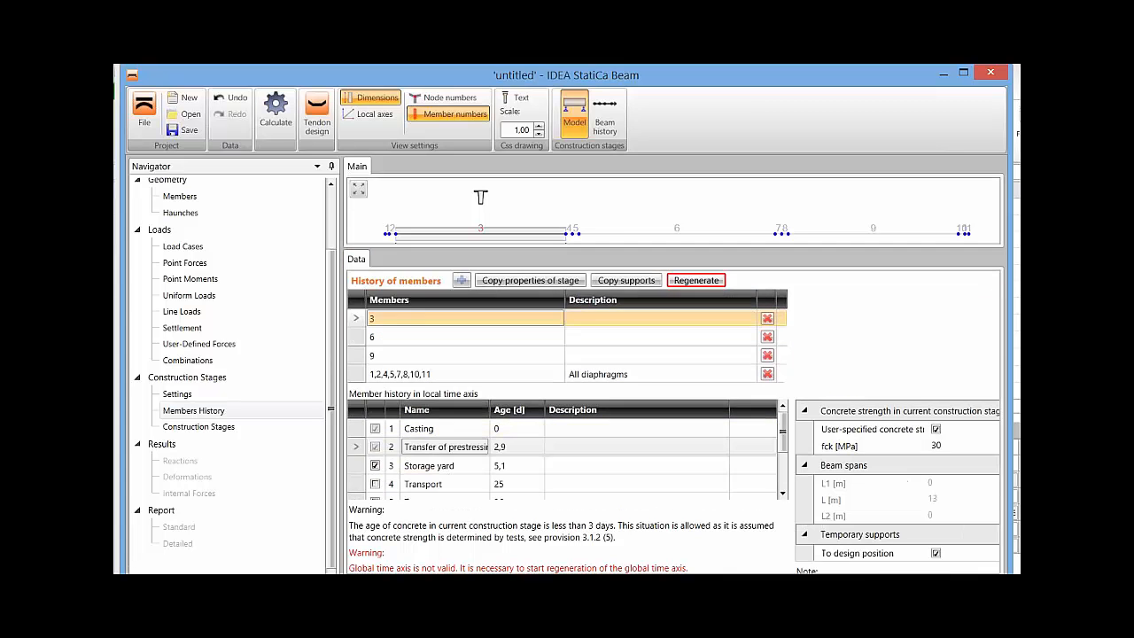
Set fck for member 3's Transfer of prestressing stage to 20 MPa and check the stage's concrete age.
left_click(517, 446)
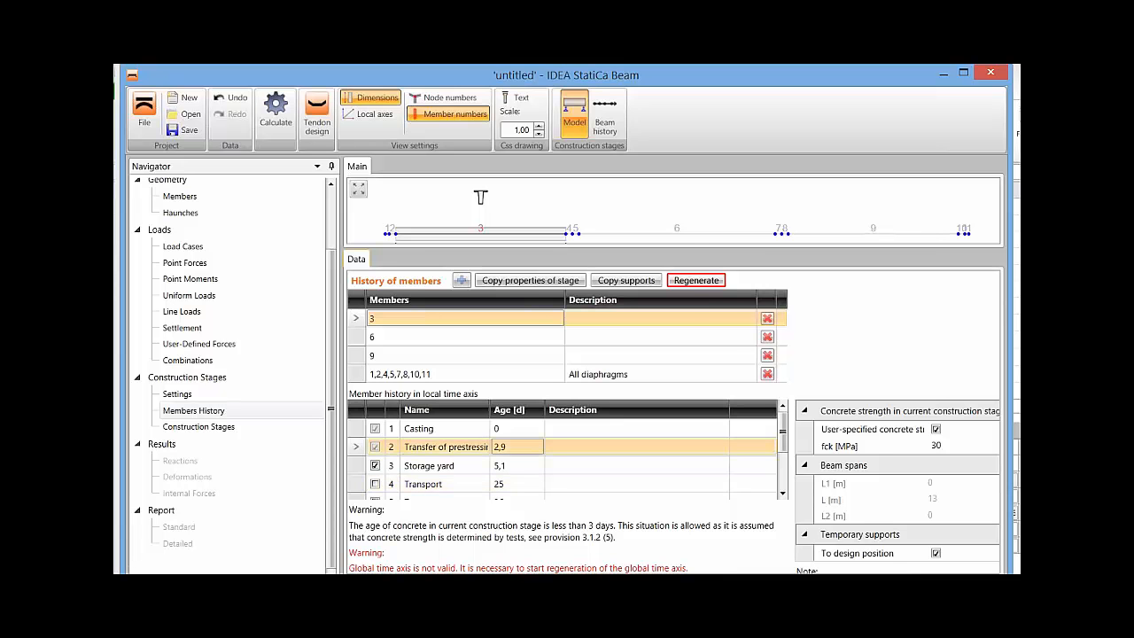
left_click(943, 446)
double_click(811, 446)
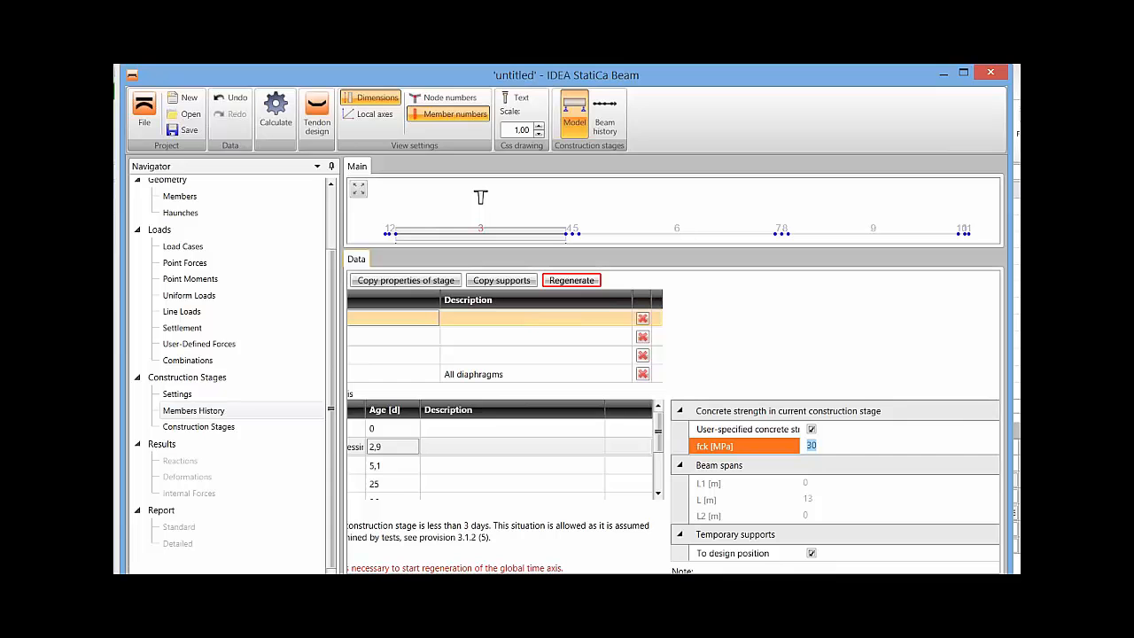
type("20")
key("Tab")
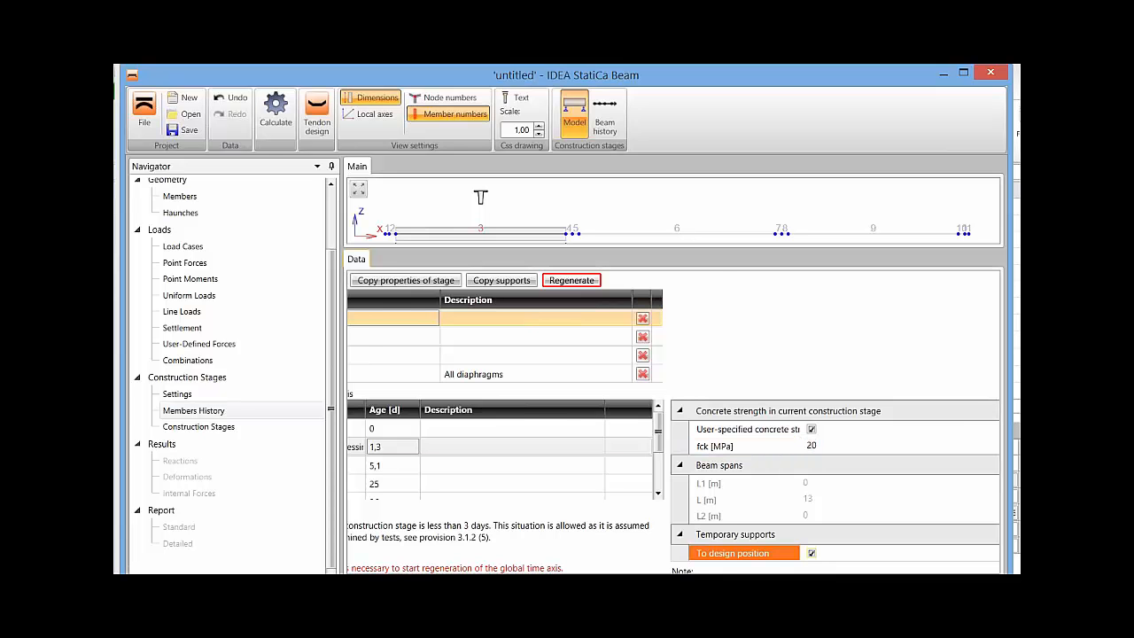
left_click_drag(611, 578, 512, 578)
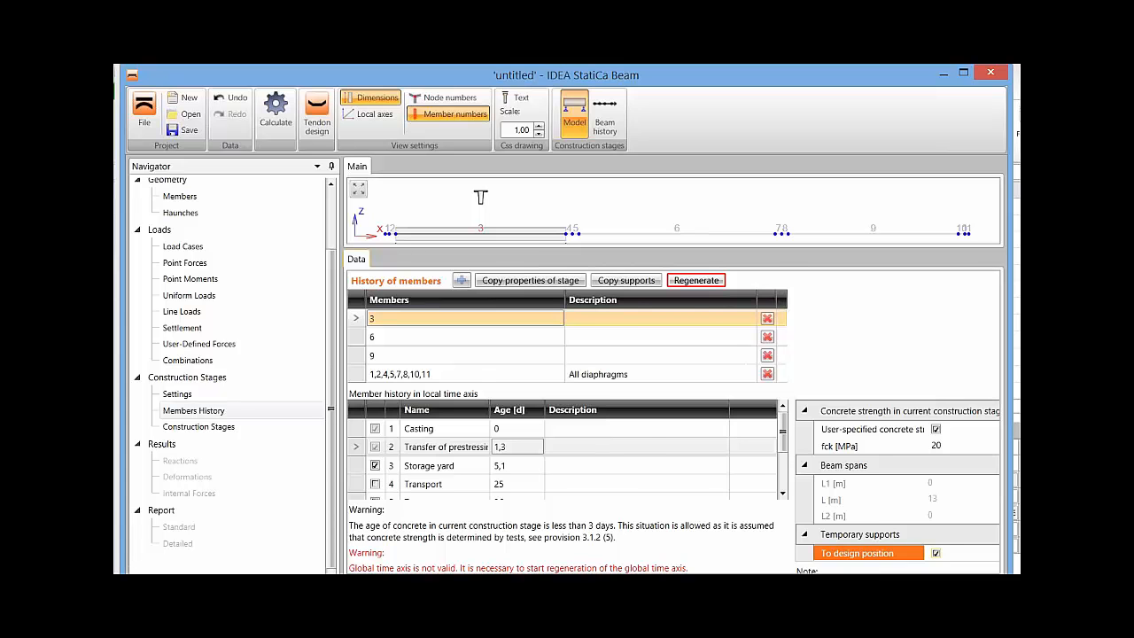
Set fck back to 30 MPa for member 3's Transfer of prestressing stage and open the value for editing again.
left_click(946, 446)
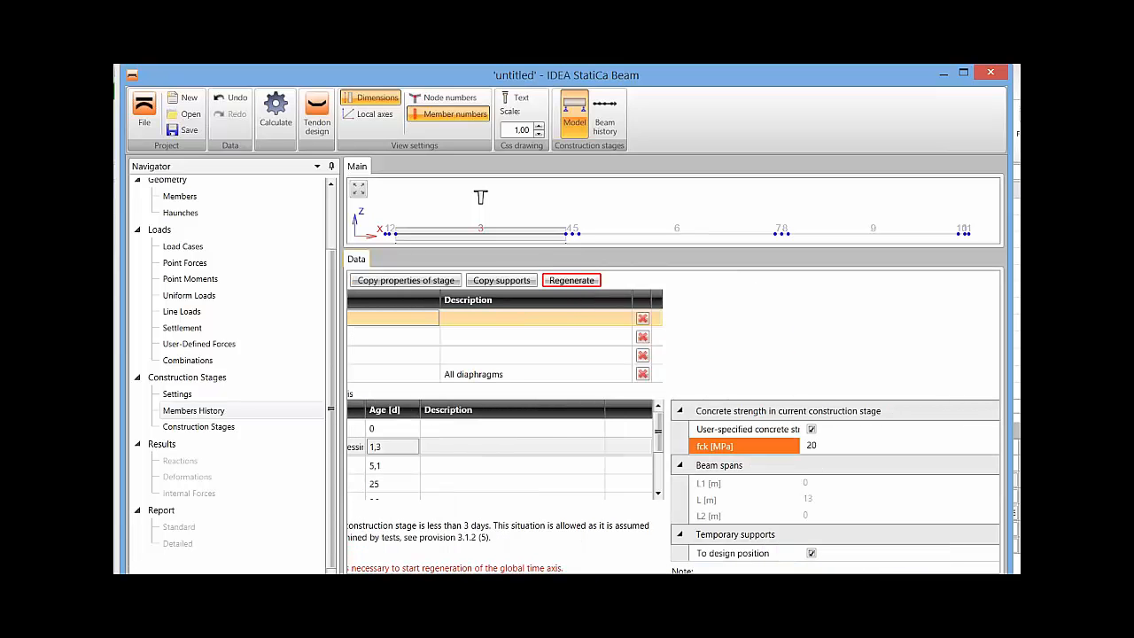
left_click_drag(820, 446, 806, 446)
type("30")
key("Tab")
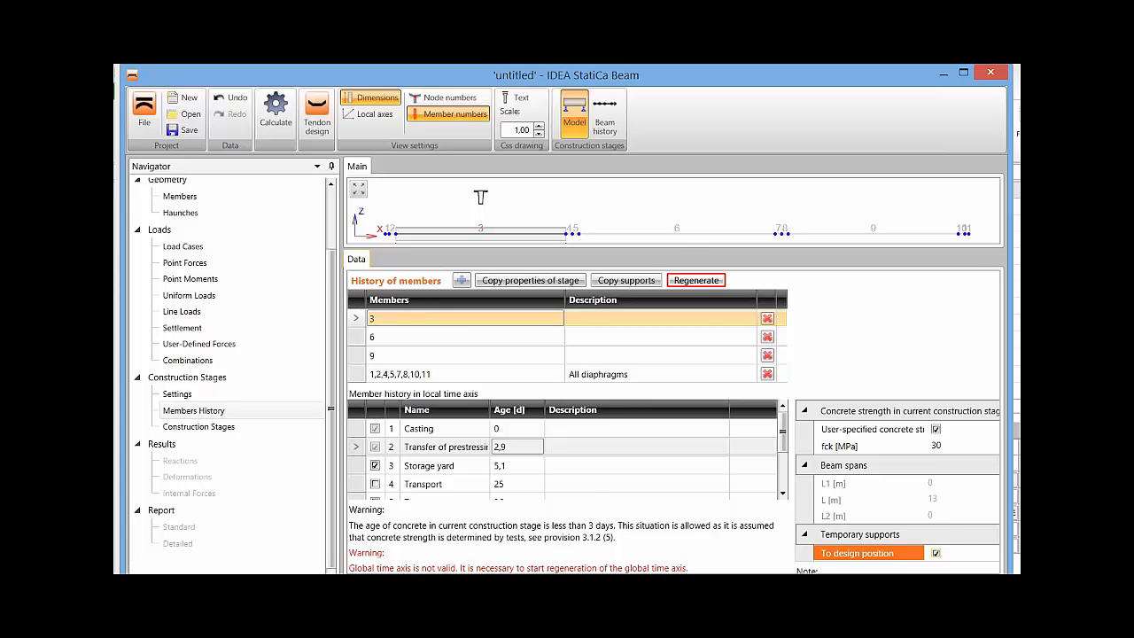
left_click(944, 446)
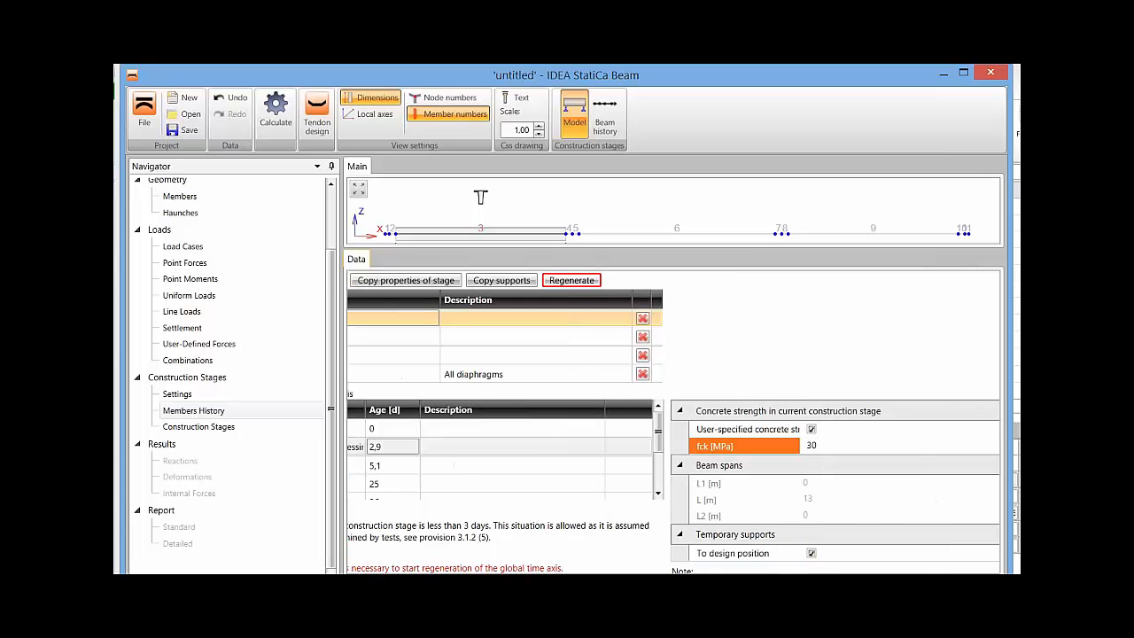
Set the age of member 3's Storage yard stage to 3 days.
double_click(812, 446)
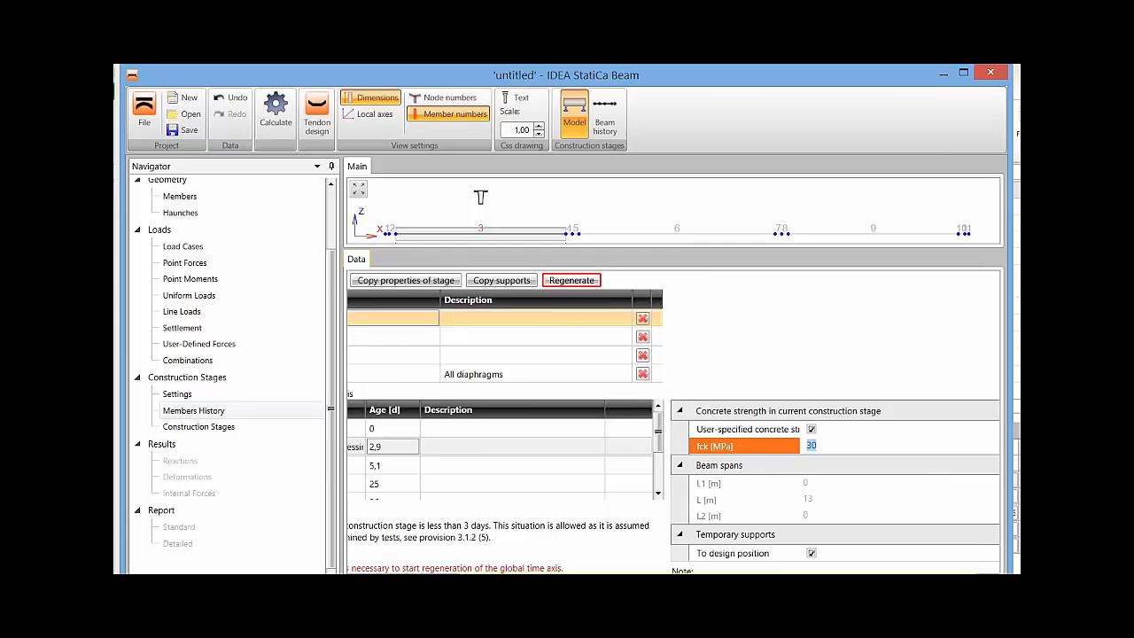
left_click_drag(779, 577, 676, 577)
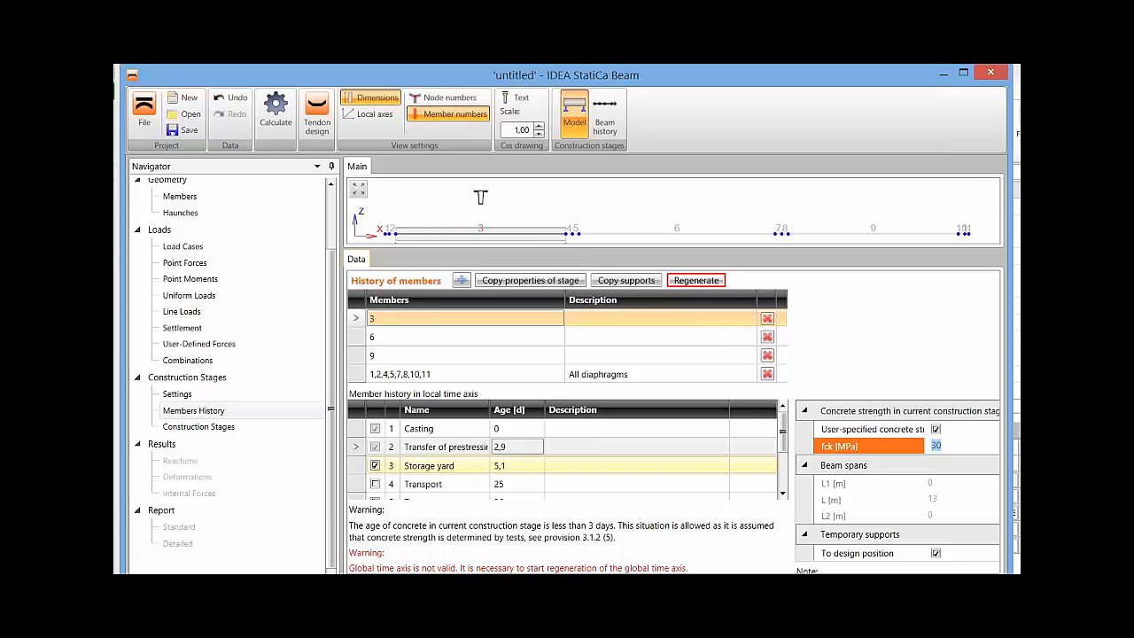
double_click(517, 465)
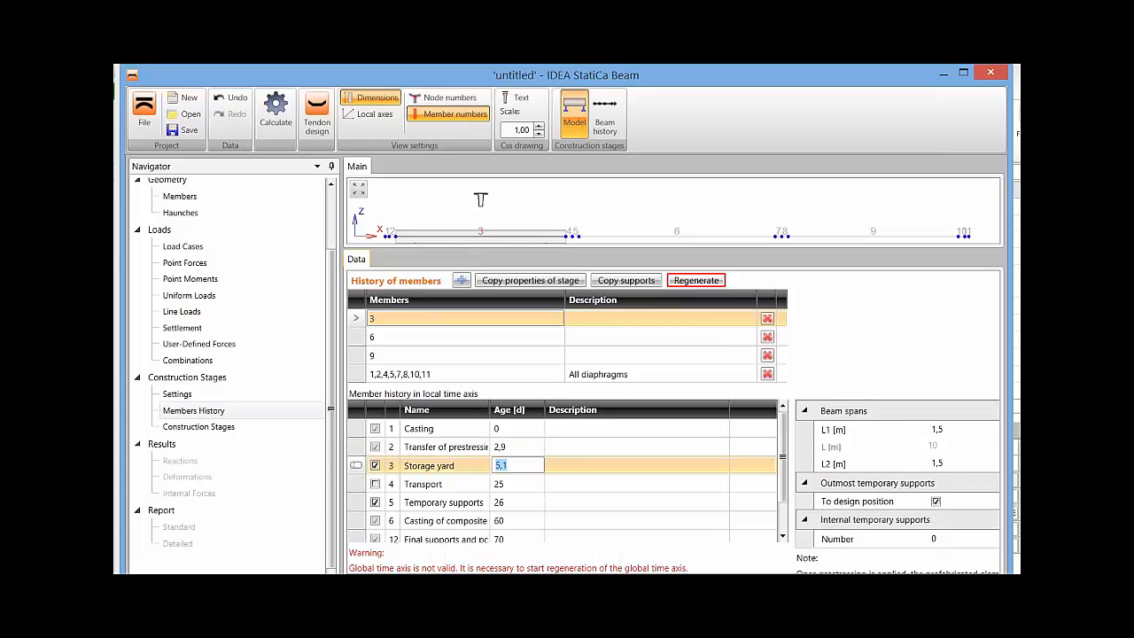
type("3")
key("Return")
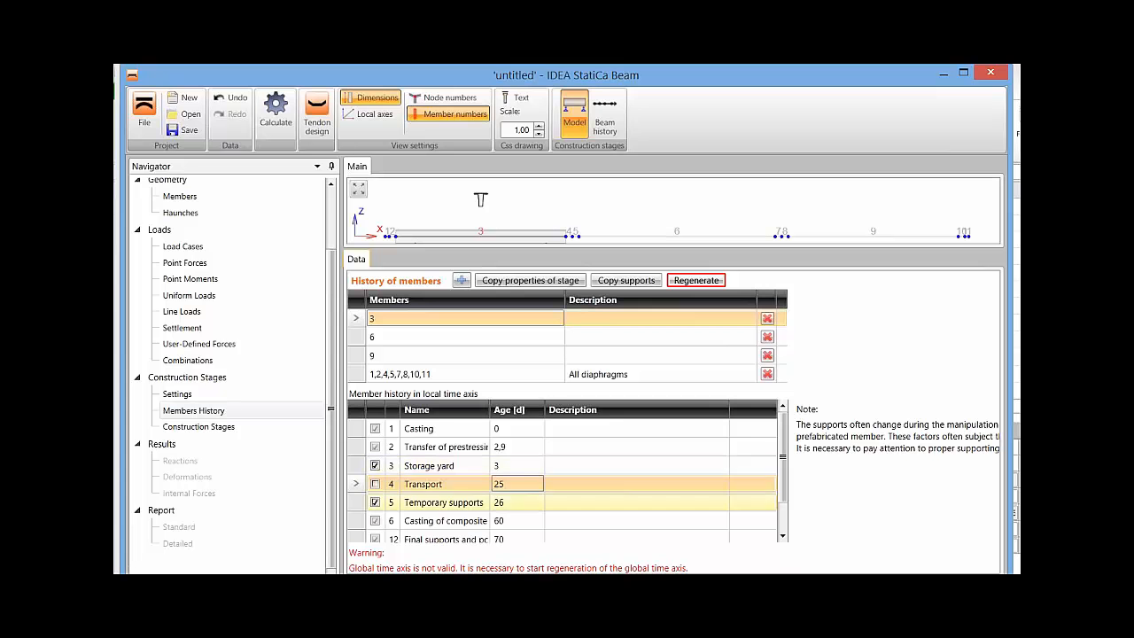
Review the internal temporary supports in member 3's Casting of composite stage and disable the required camber.
scroll(443, 496, "down", 1)
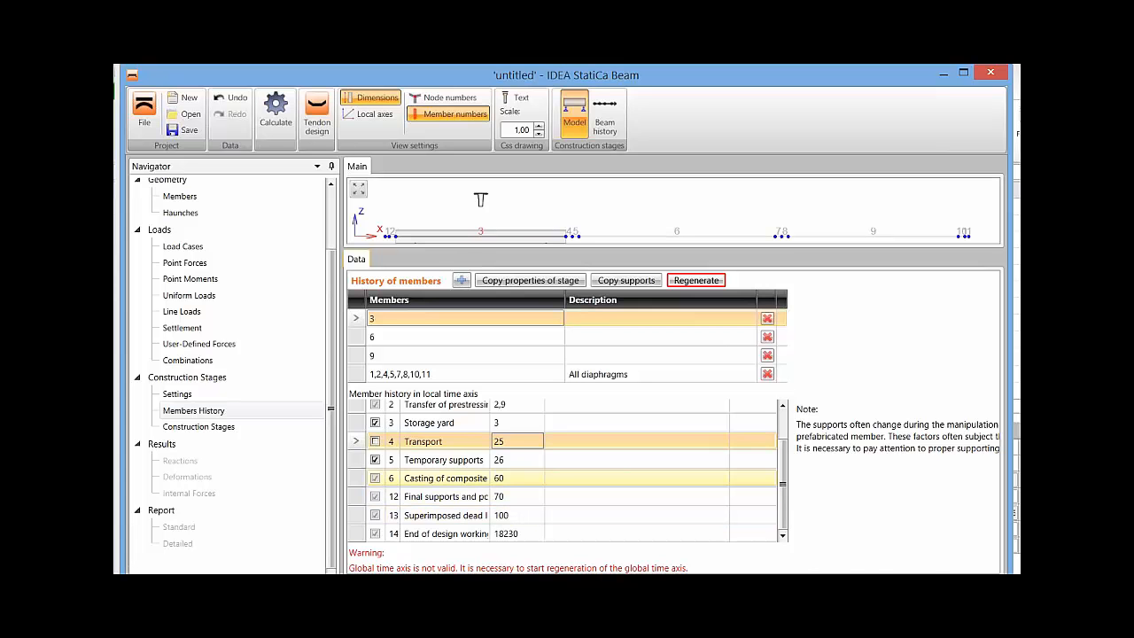
left_click(445, 478)
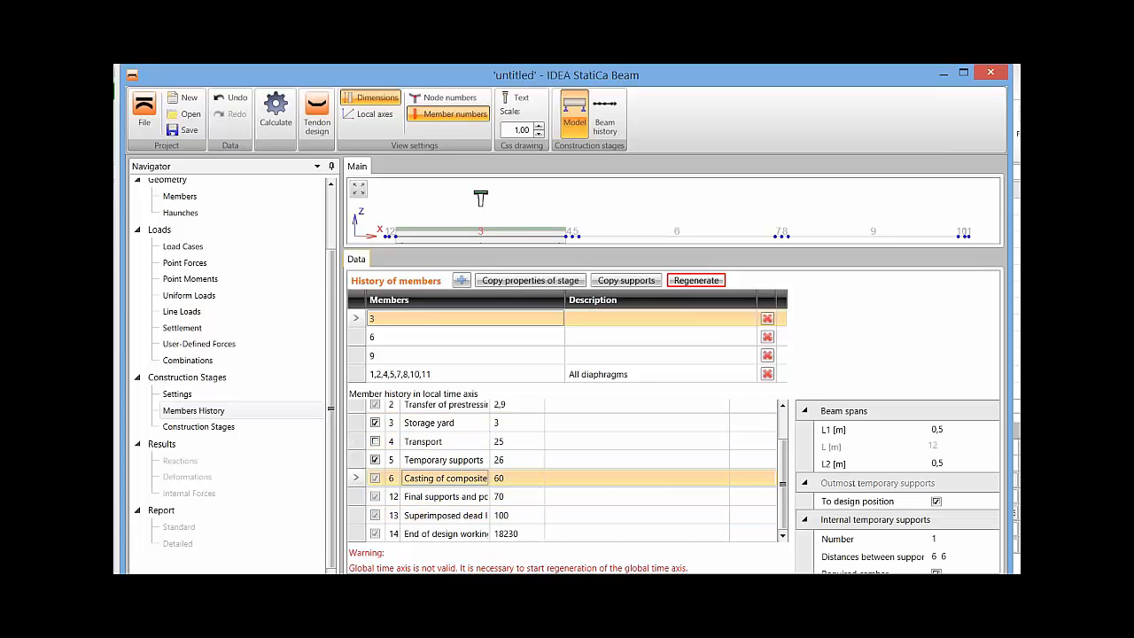
left_click_drag(593, 578, 703, 578)
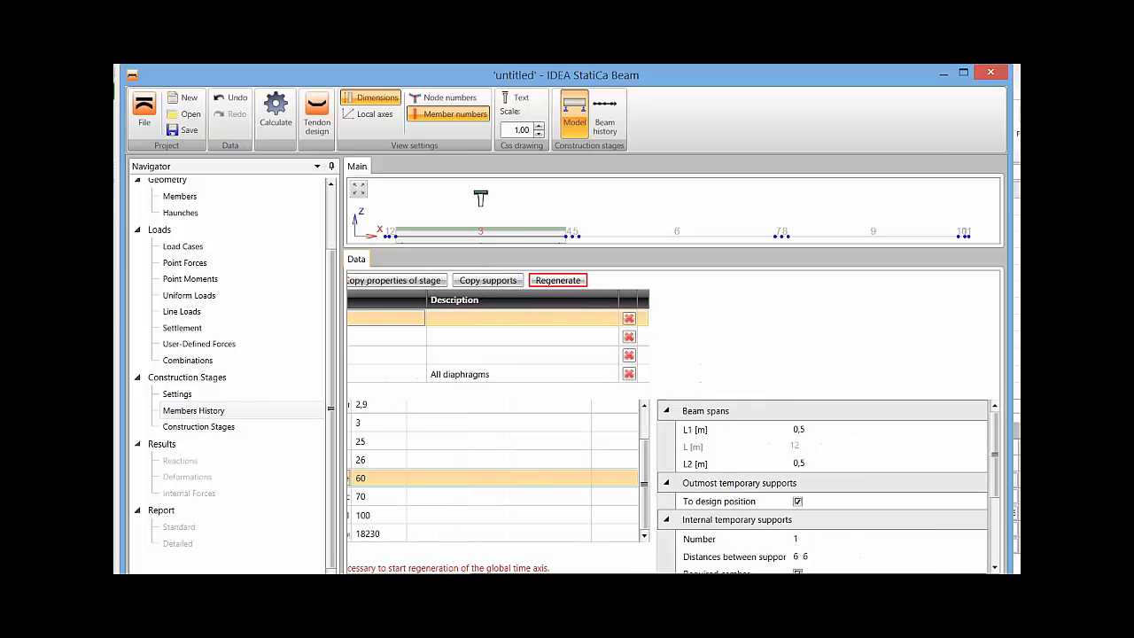
left_click_drag(995, 456, 995, 480)
middle_click_drag(673, 202, 686, 181)
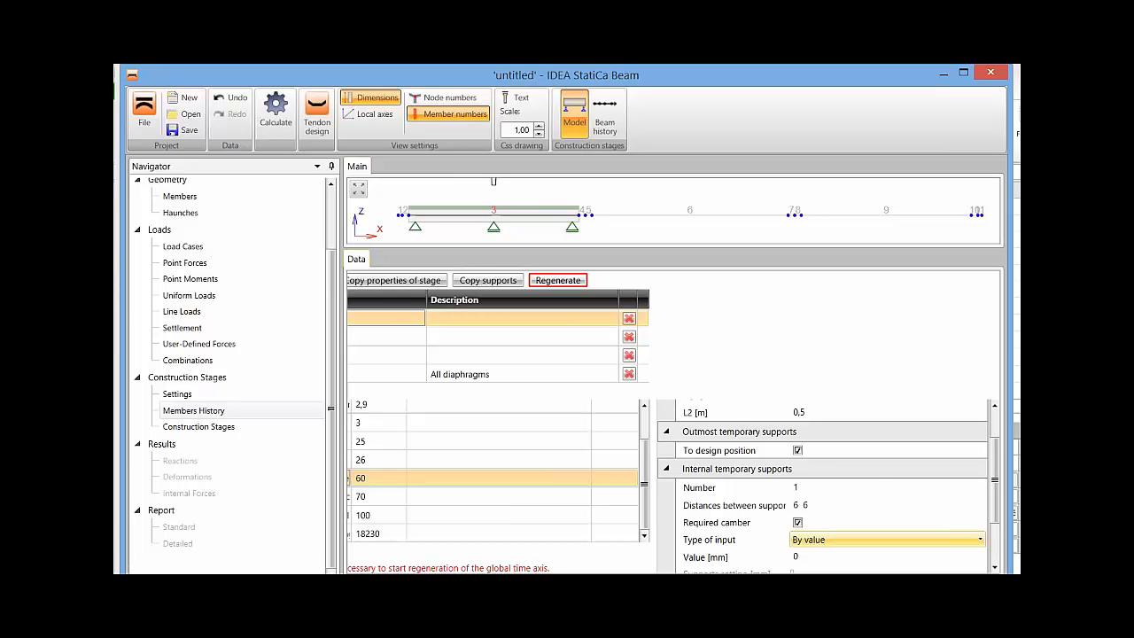
scroll(827, 485, "down", 1)
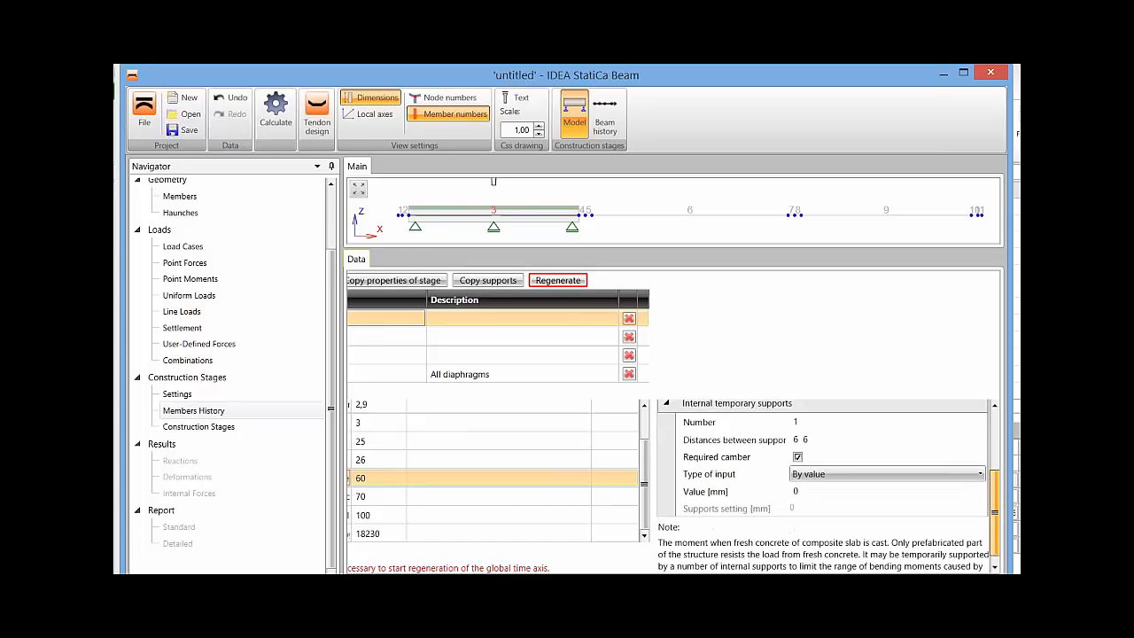
scroll(718, 500, "up", 1)
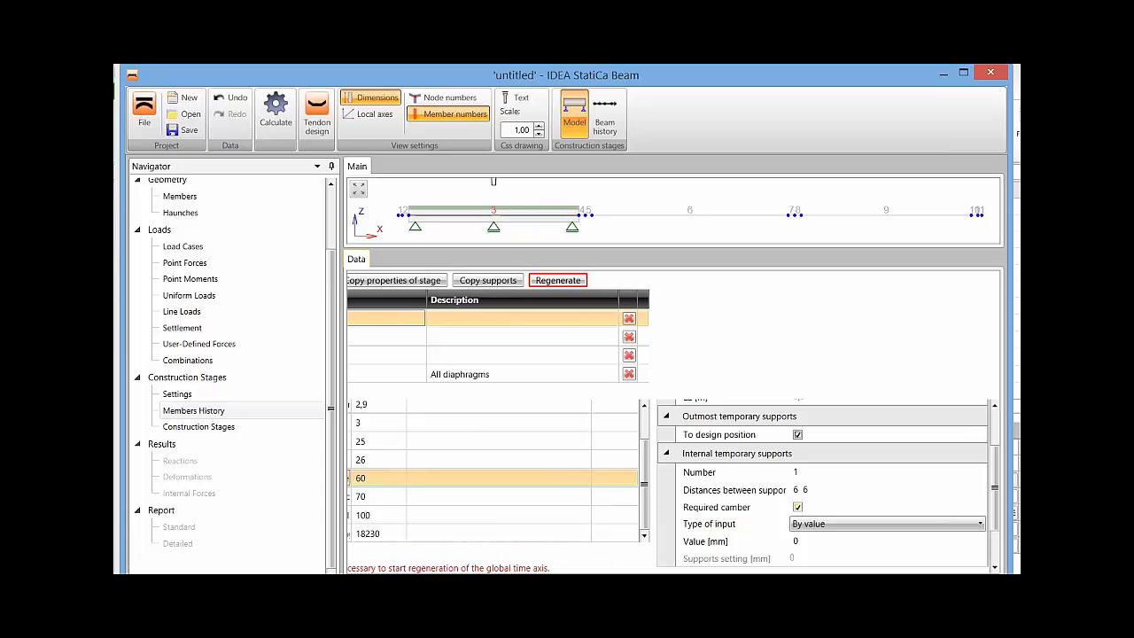
left_click(795, 541)
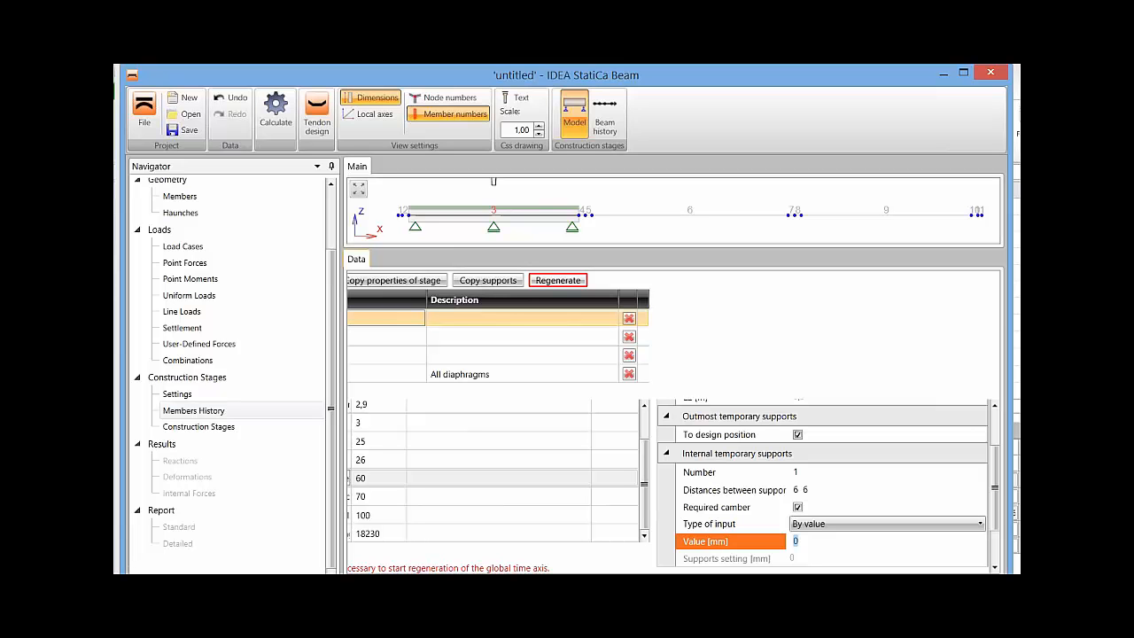
left_click(798, 508)
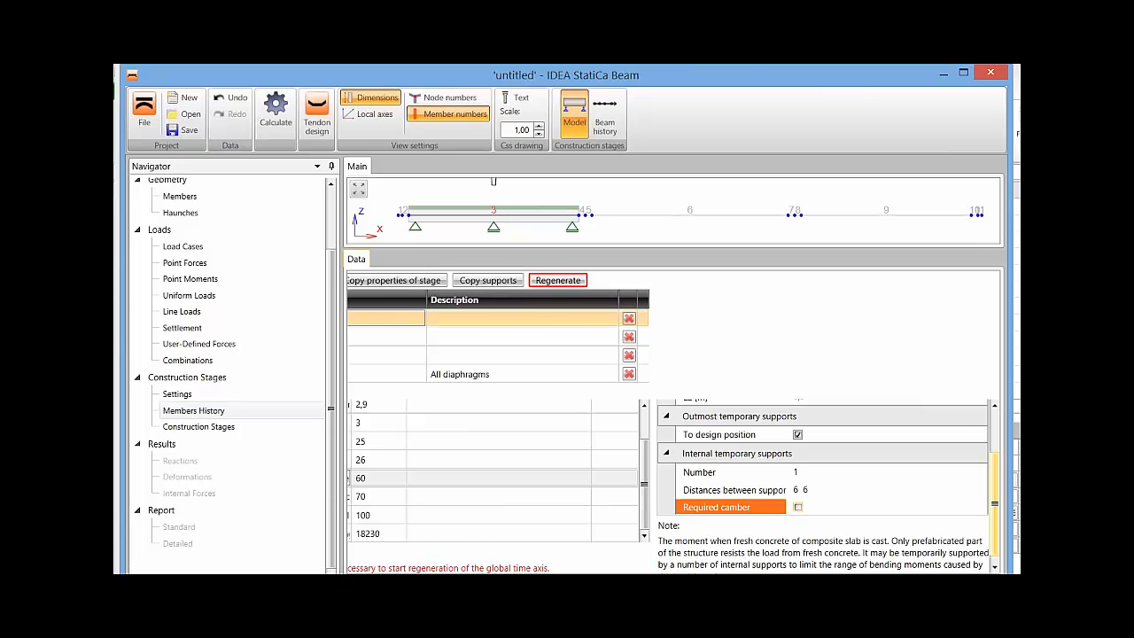
scroll(824, 478, "up", 1)
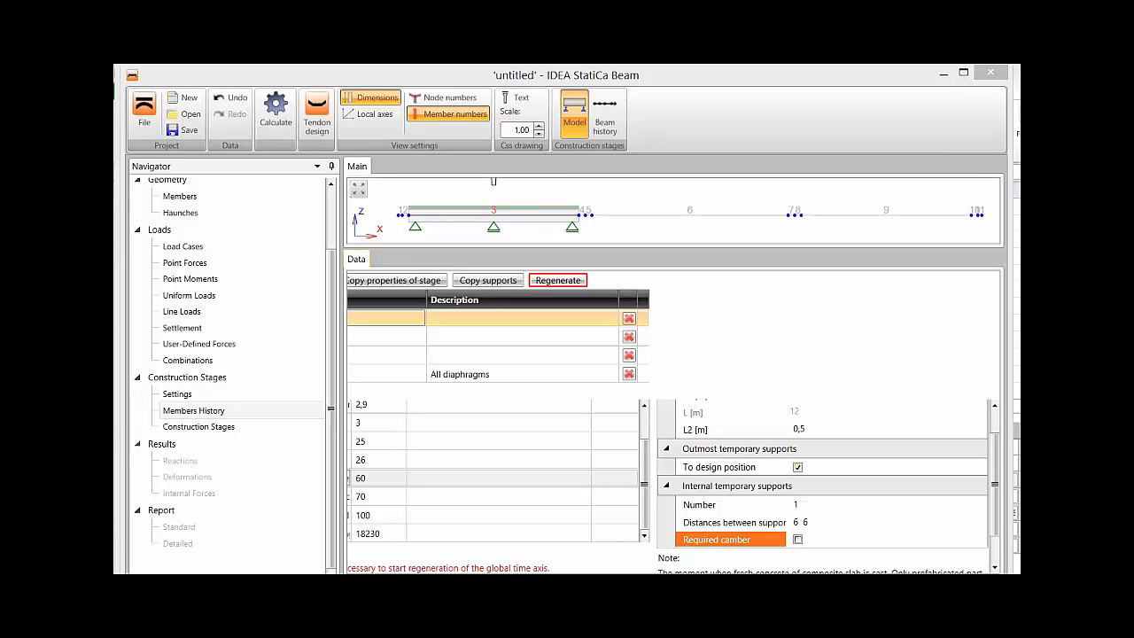
Enable user-specified concrete strength for member 6's Transfer of prestressing stage and set fck to 30 MPa.
left_click_drag(644, 483, 644, 455)
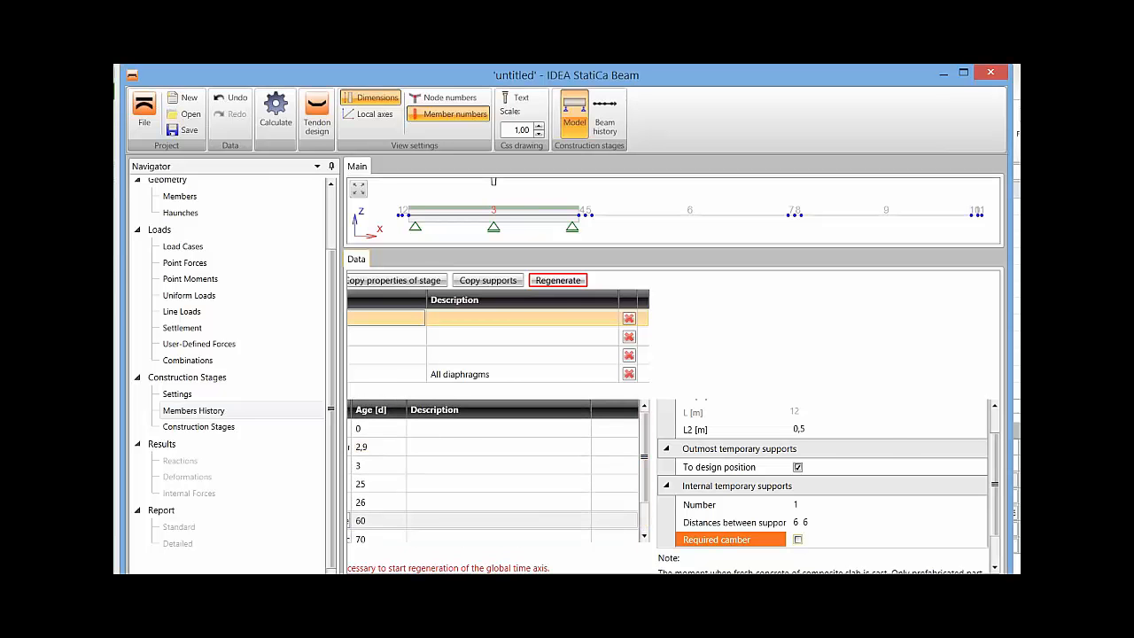
left_click_drag(620, 583, 508, 583)
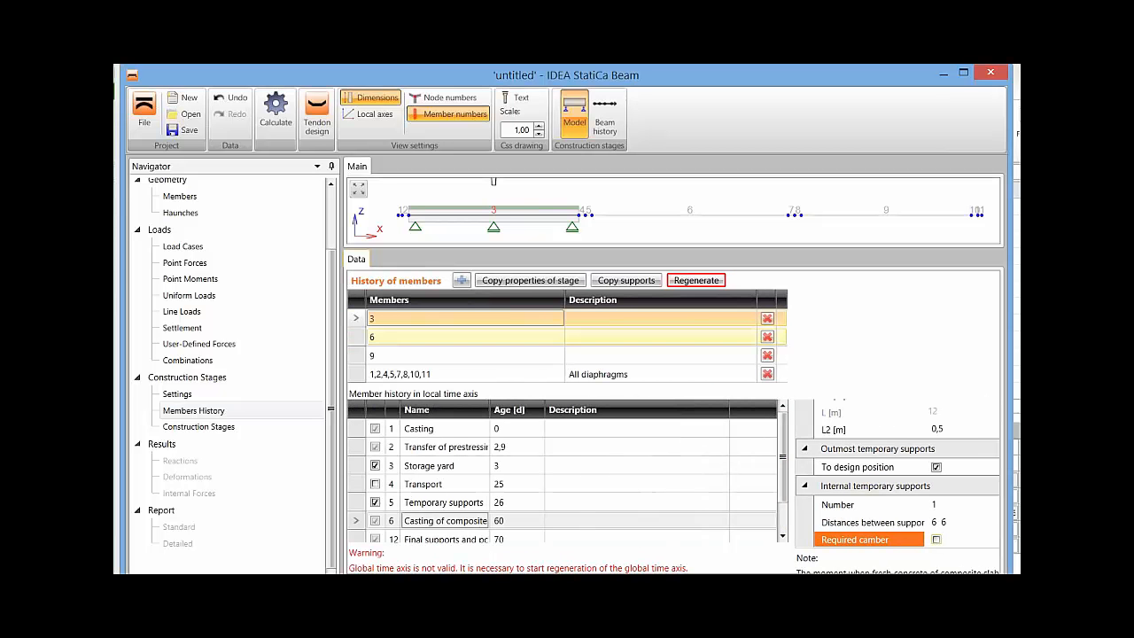
left_click(451, 338)
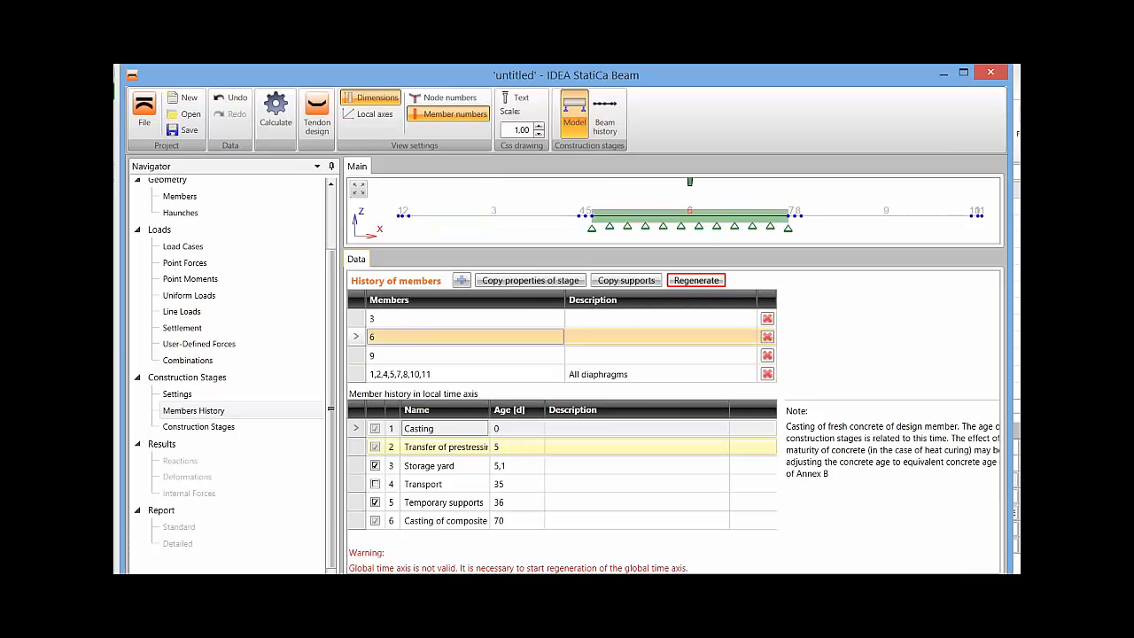
left_click(446, 447)
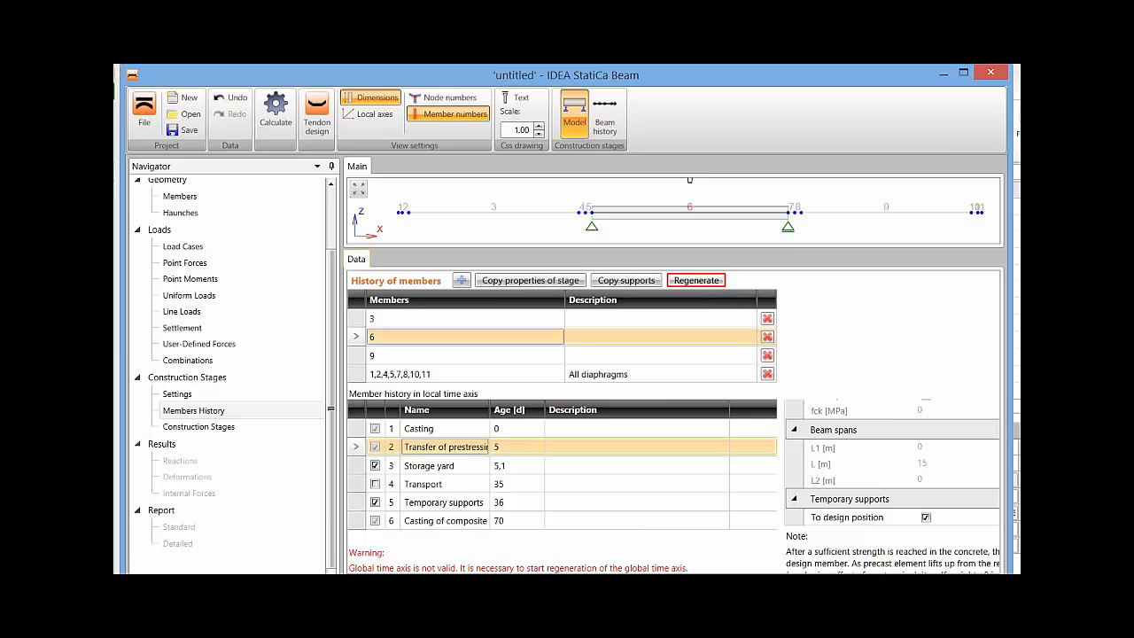
left_click_drag(655, 576, 760, 576)
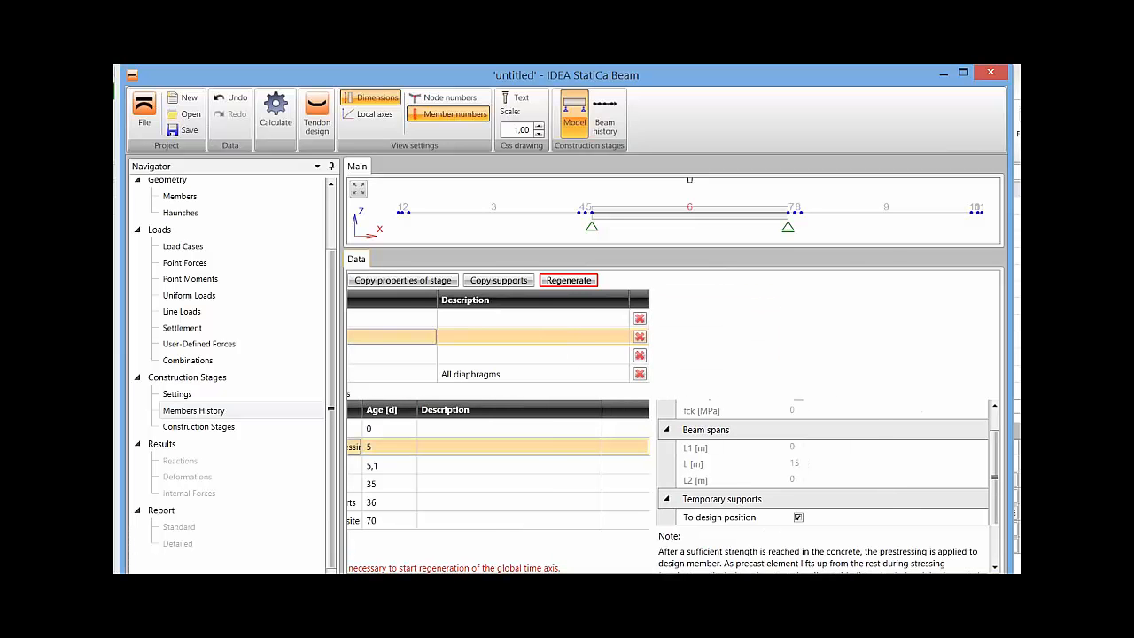
scroll(824, 478, "up", 2)
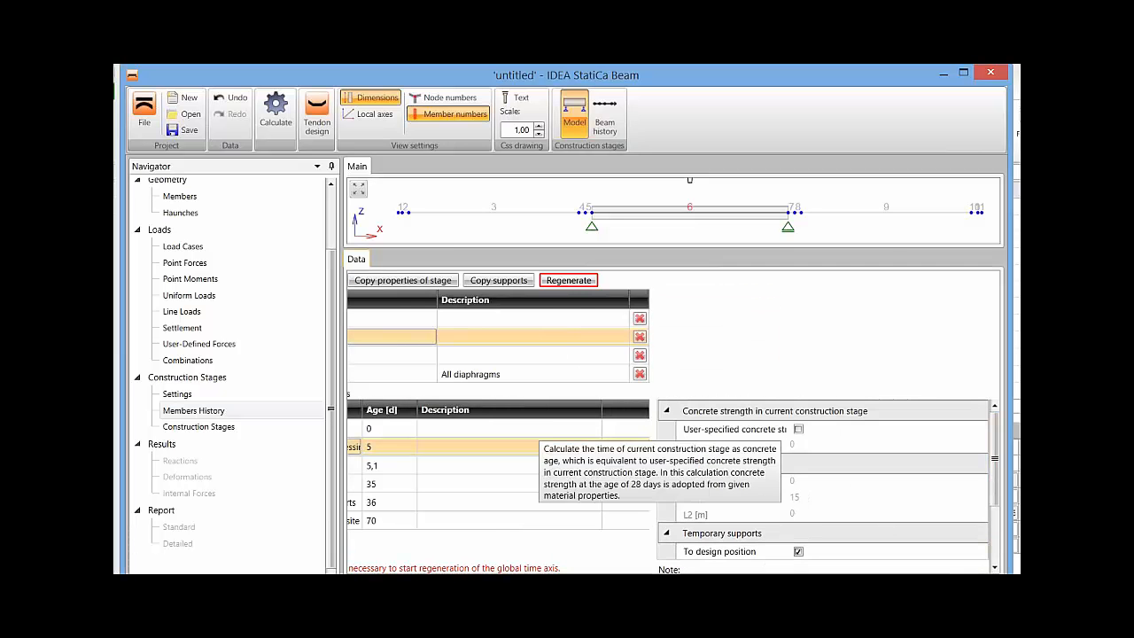
left_click(799, 429)
double_click(801, 446)
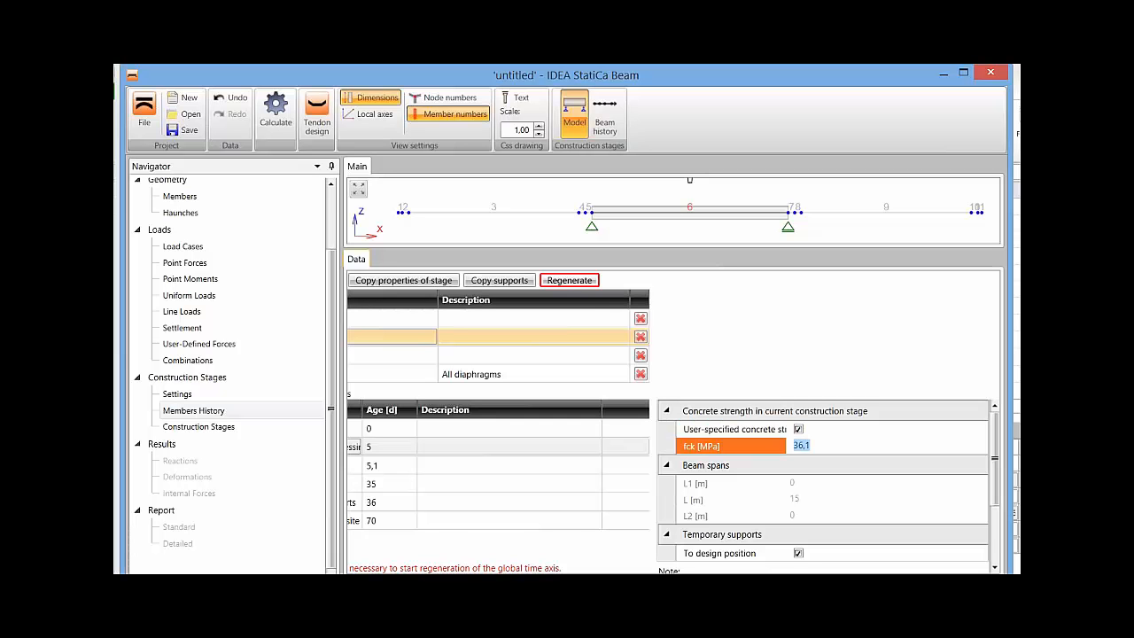
type("30")
key("Tab")
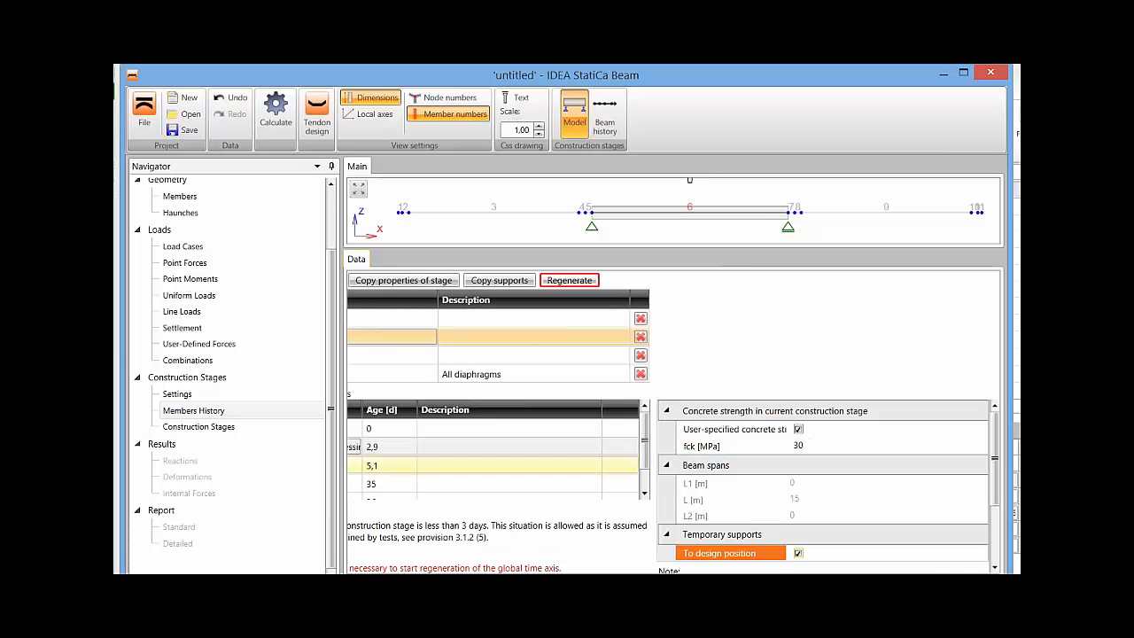
Set the age of member 6's Storage yard stage to 3 days.
double_click(375, 465)
type("3")
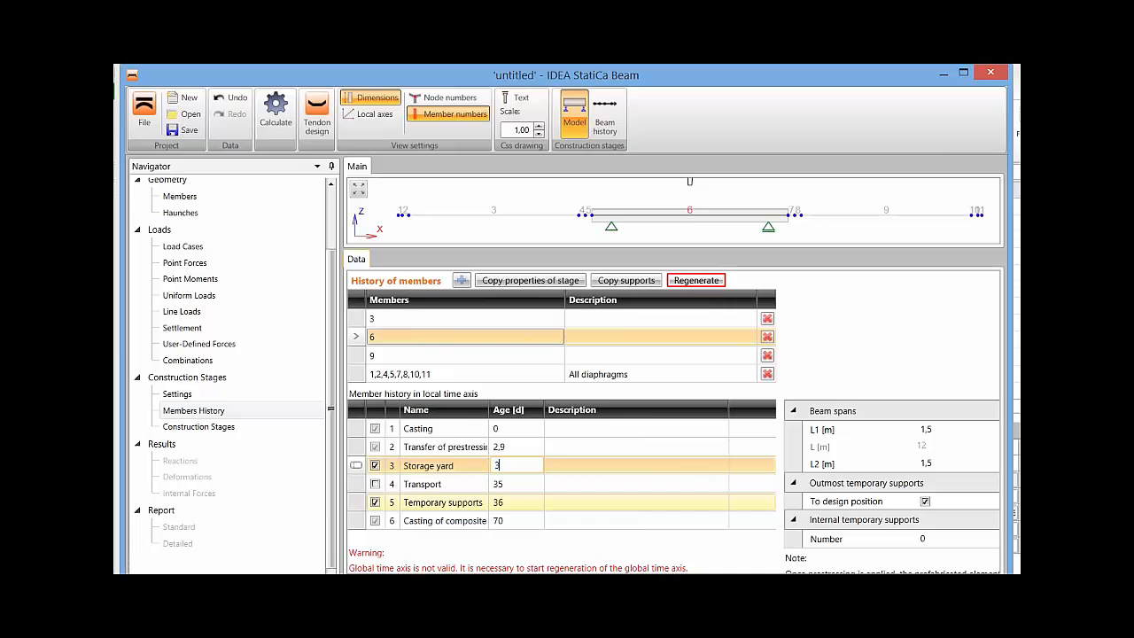
key("Return")
Disable the required camber of the internal temporary supports in member 6's Casting of composite stage.
left_click(445, 521)
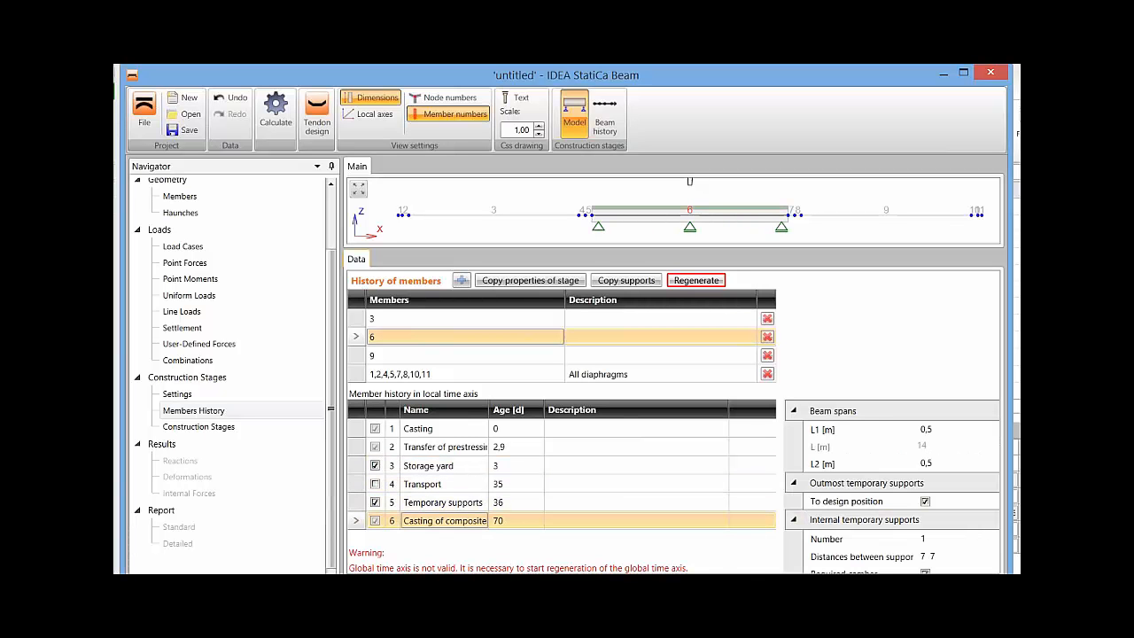
scroll(673, 422, "right", 3)
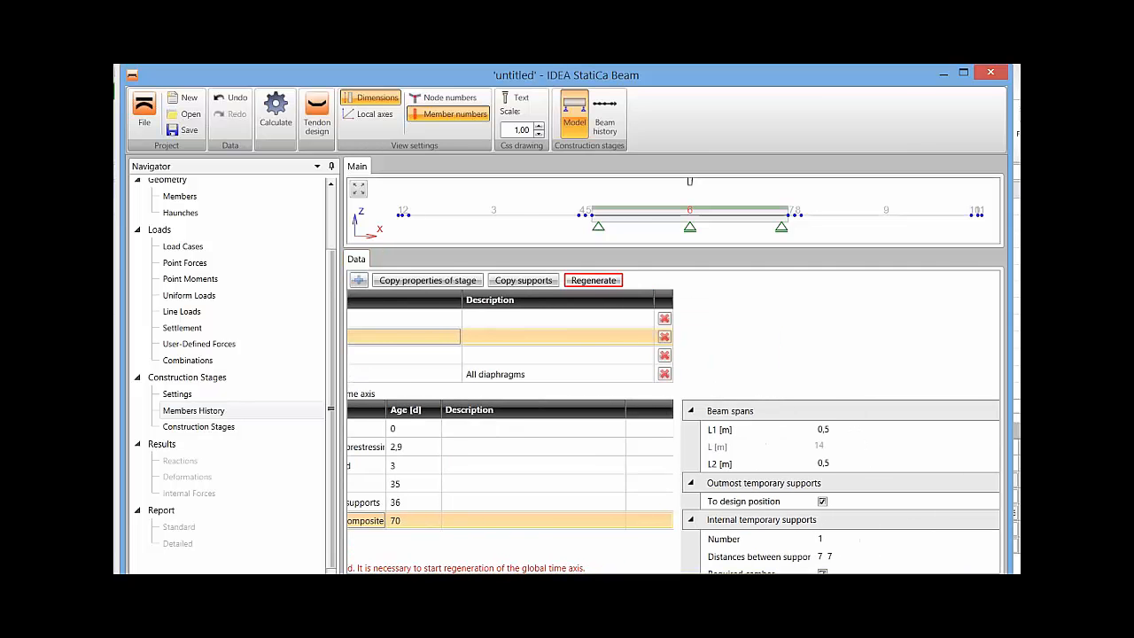
scroll(673, 422, "right", 1)
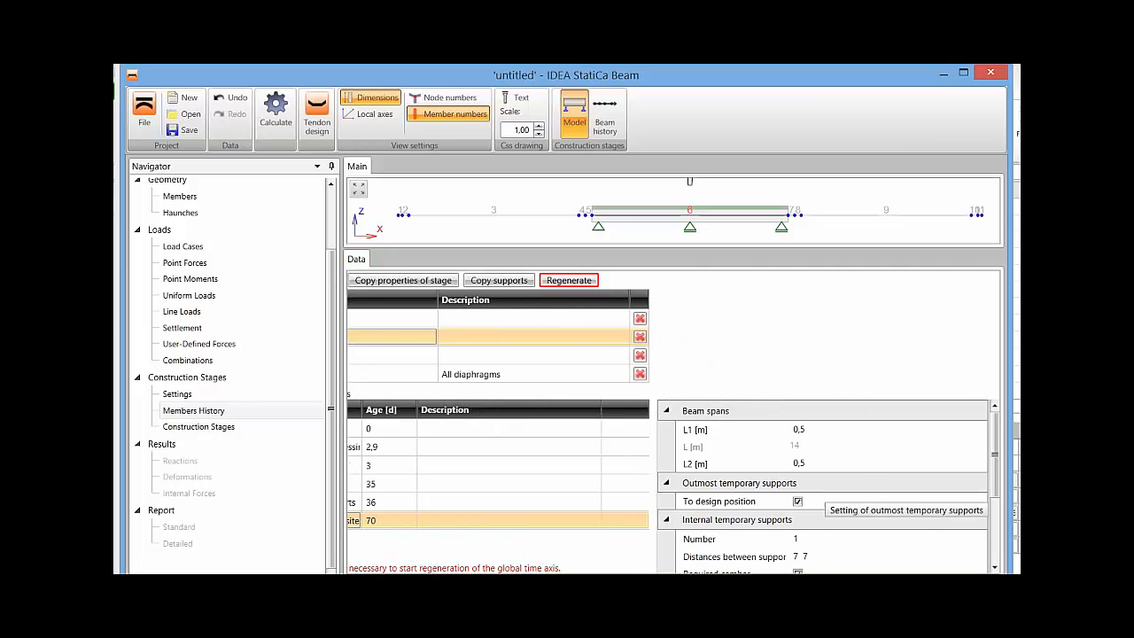
scroll(819, 496, "down", 3)
left_click(797, 497)
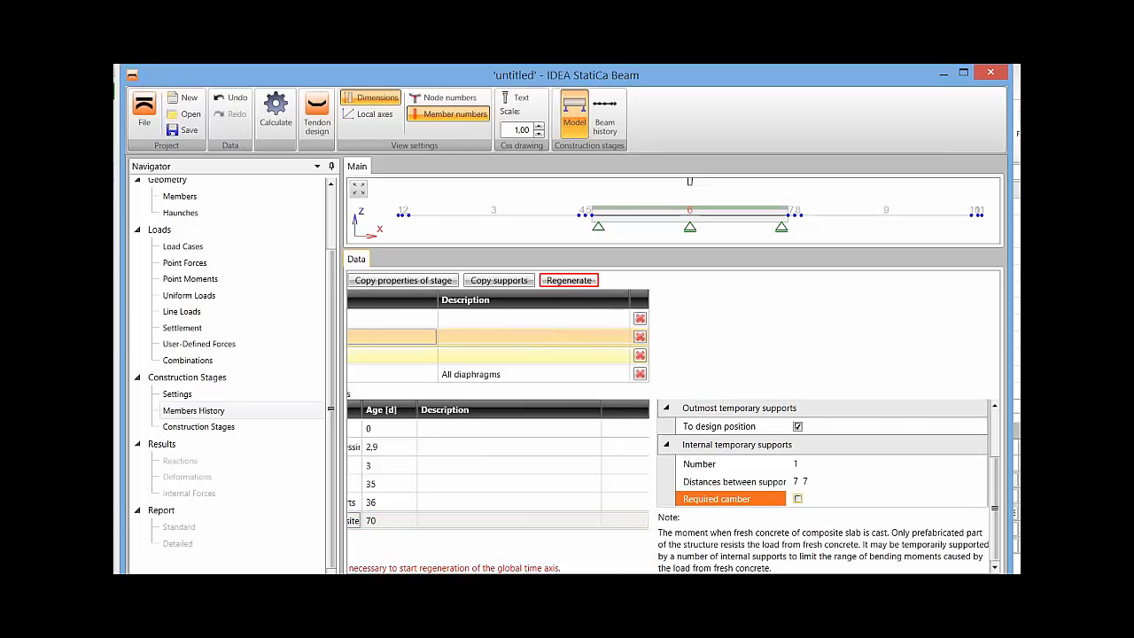
Enable user-specified concrete strength for member 9's Transfer of prestressing stage and set fck to 30 MPa.
left_click(402, 357)
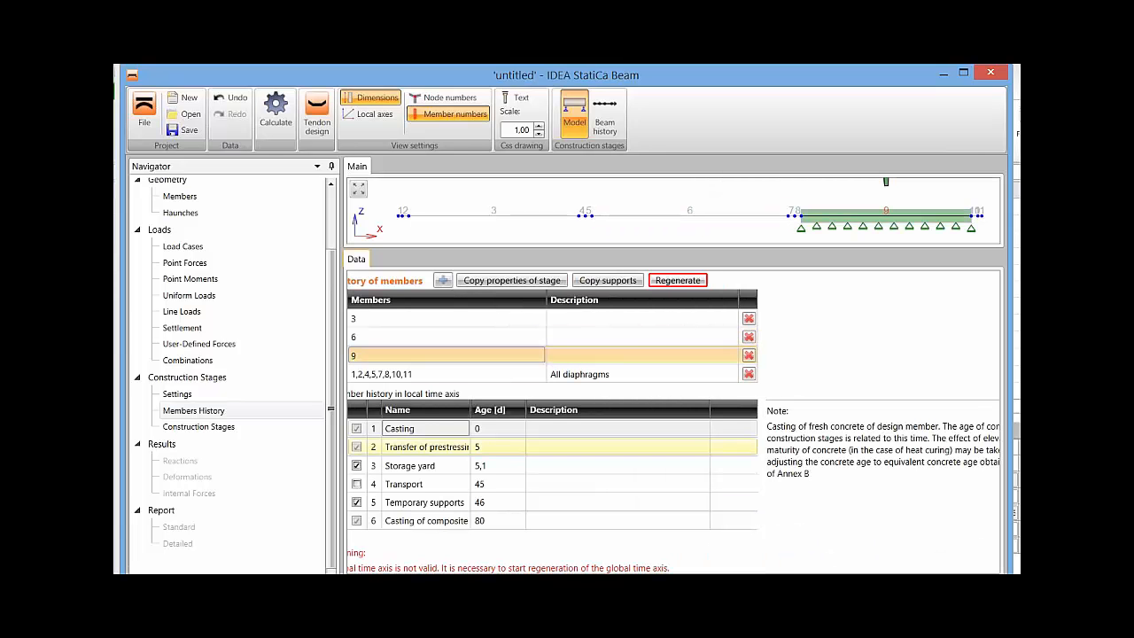
left_click(426, 448)
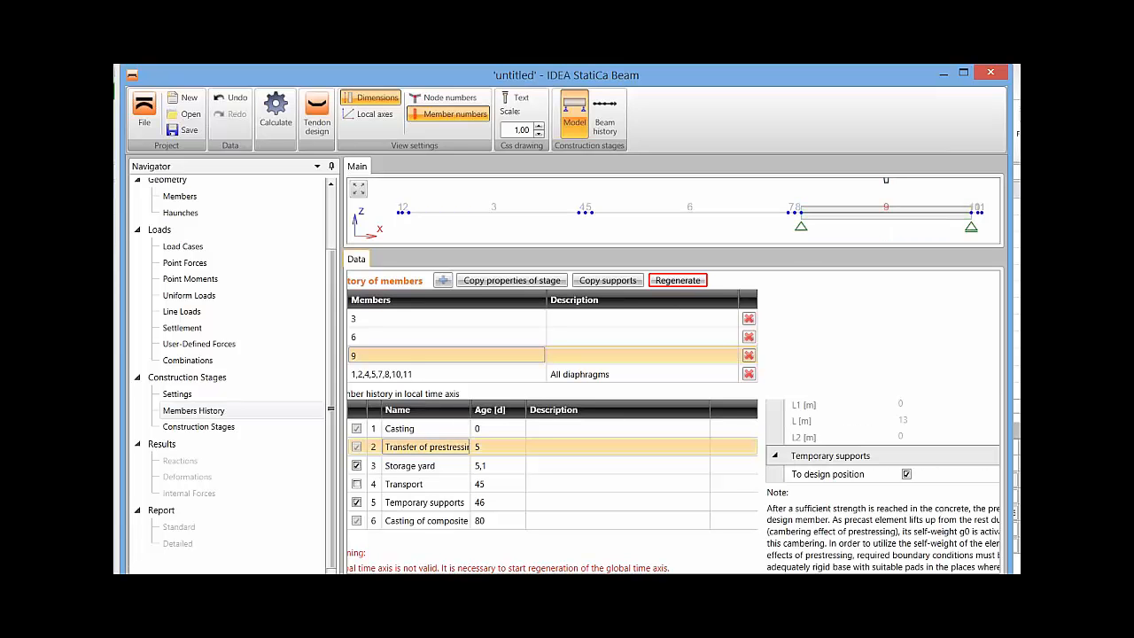
scroll(905, 507, "up", 1)
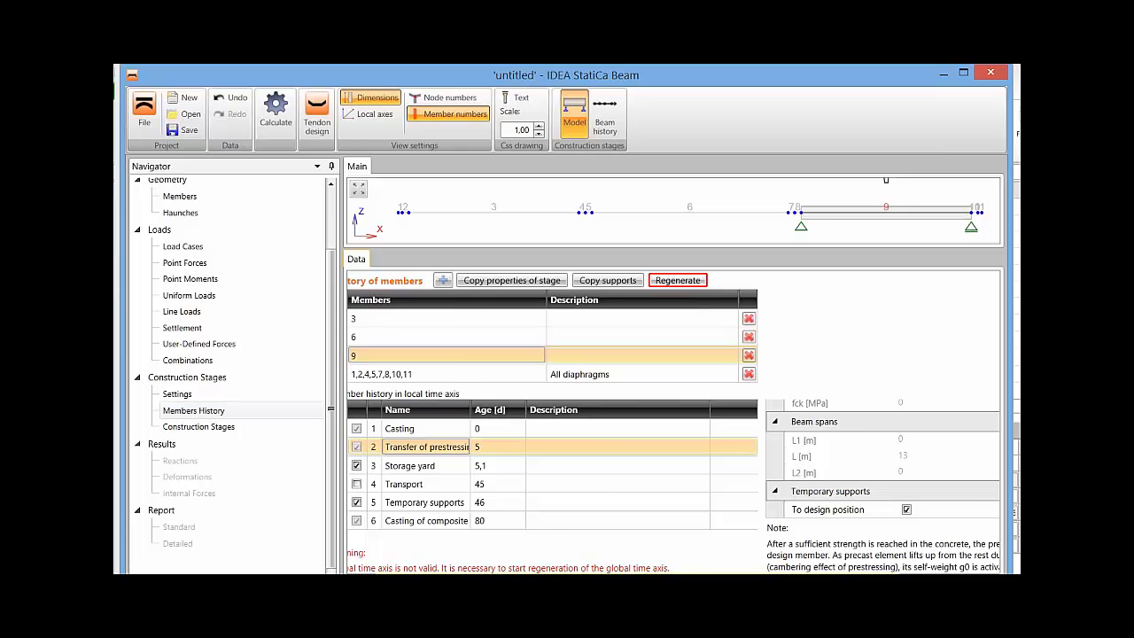
scroll(673, 421, "right", 3)
scroll(824, 483, "up", 2)
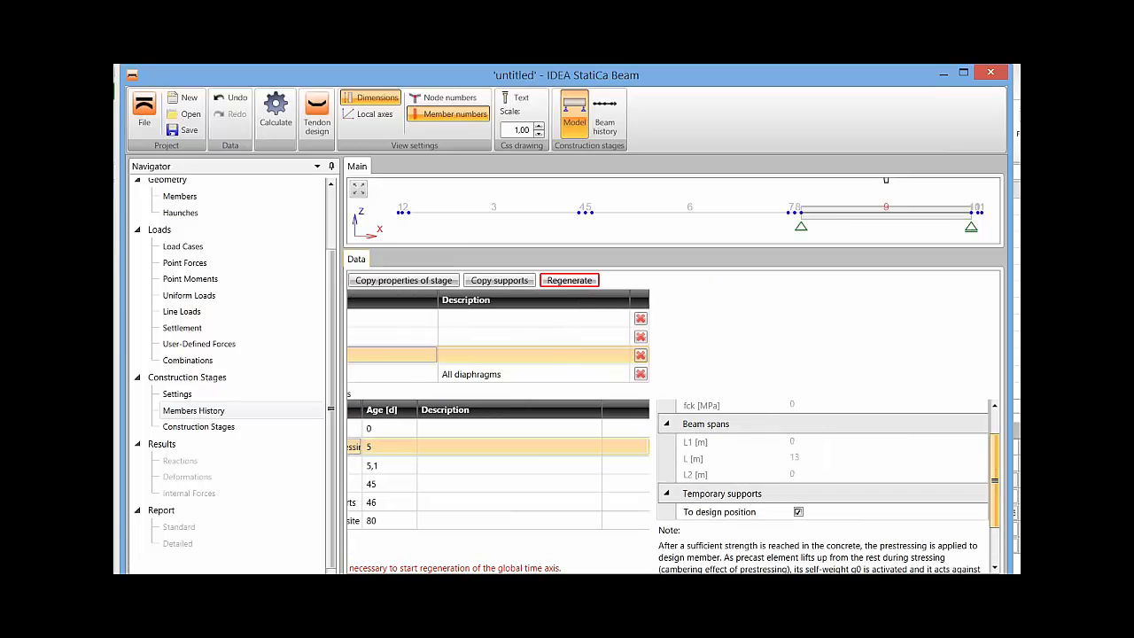
left_click(798, 429)
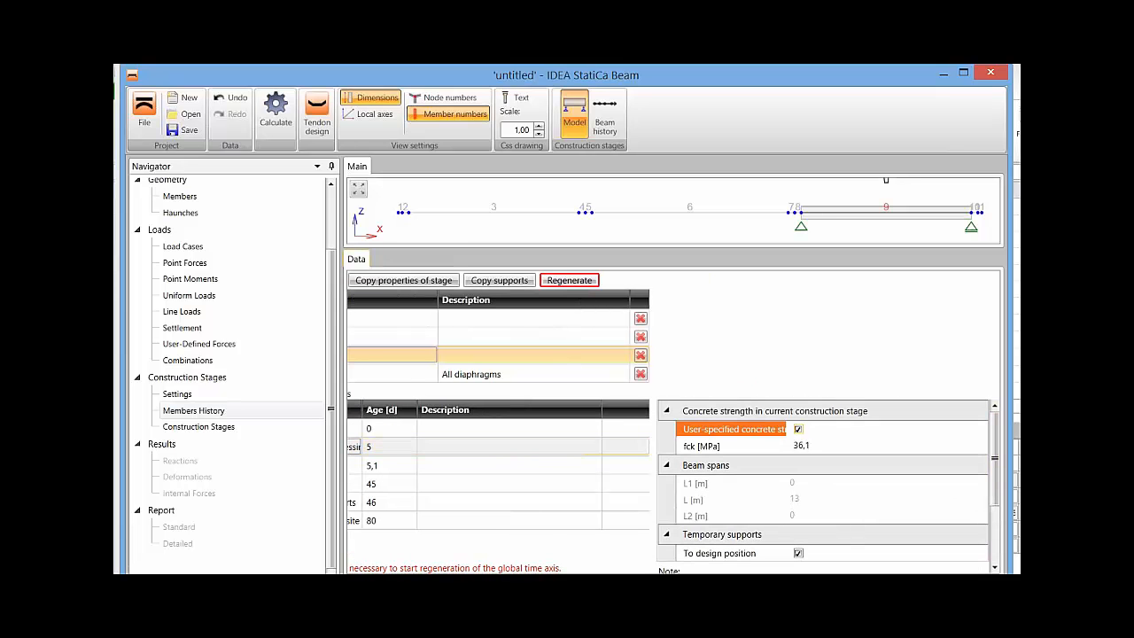
double_click(801, 445)
type("30")
key("Tab")
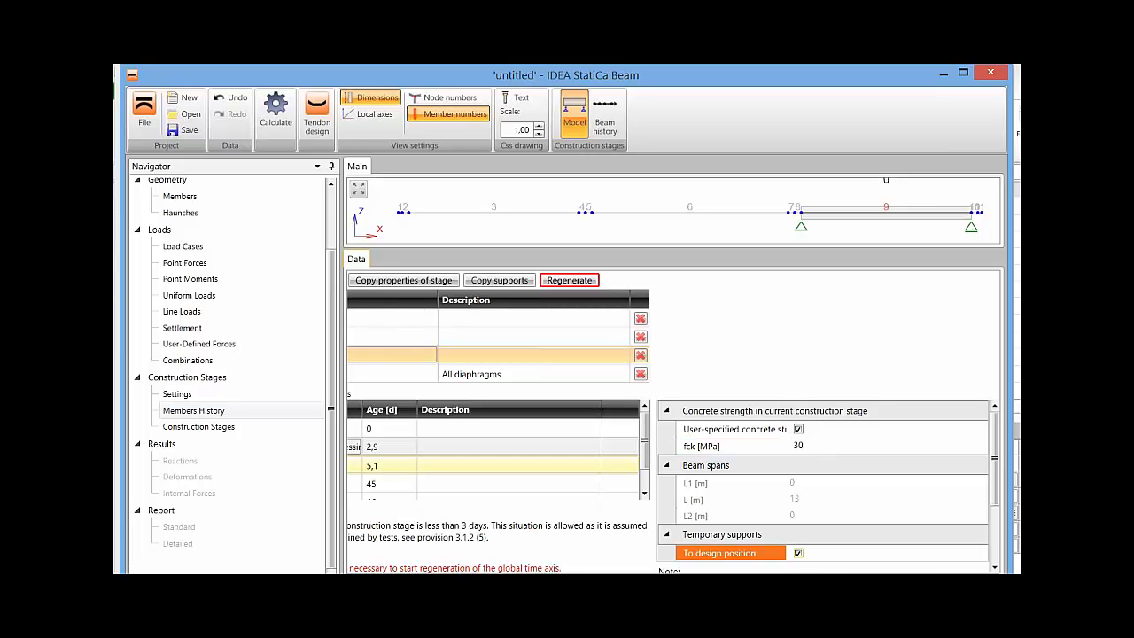
Set the age of member 9's Storage yard stage to 3 days.
left_click(381, 465)
left_click(381, 465)
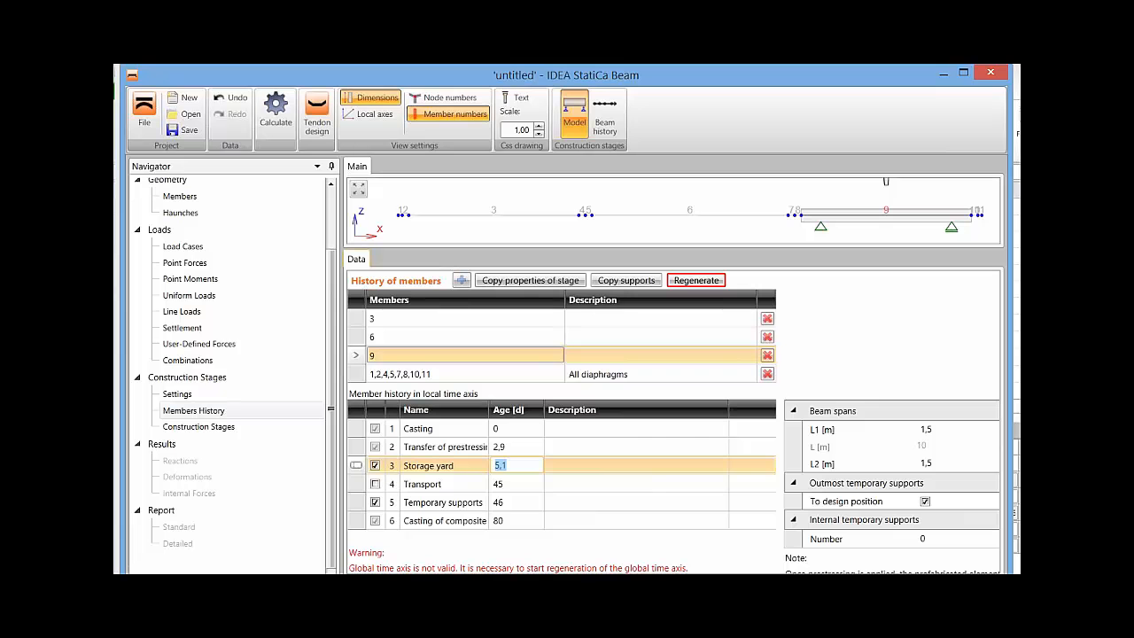
type("3")
key("Return")
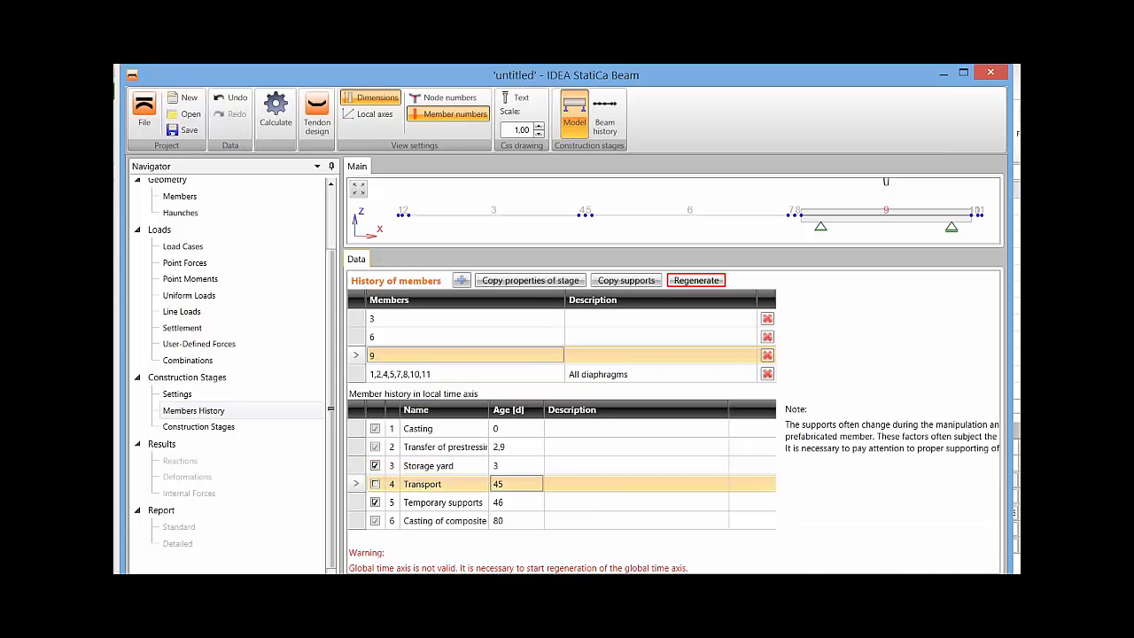
Disable the required camber of the internal temporary supports in member 9's Casting of composite stage.
left_click(445, 521)
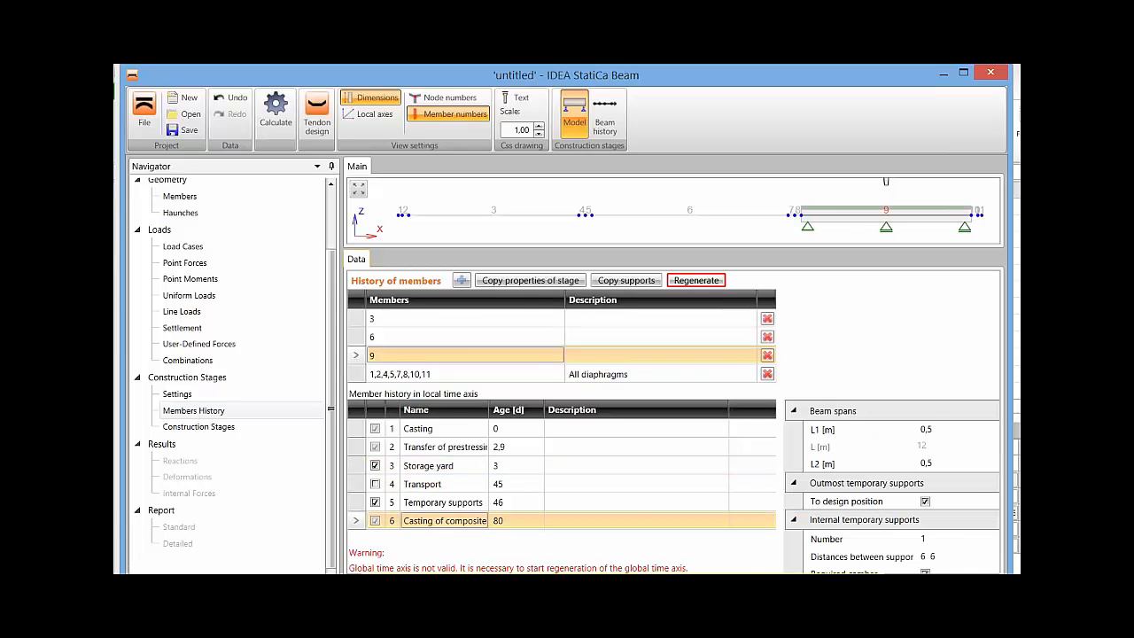
scroll(673, 424, "right", 3)
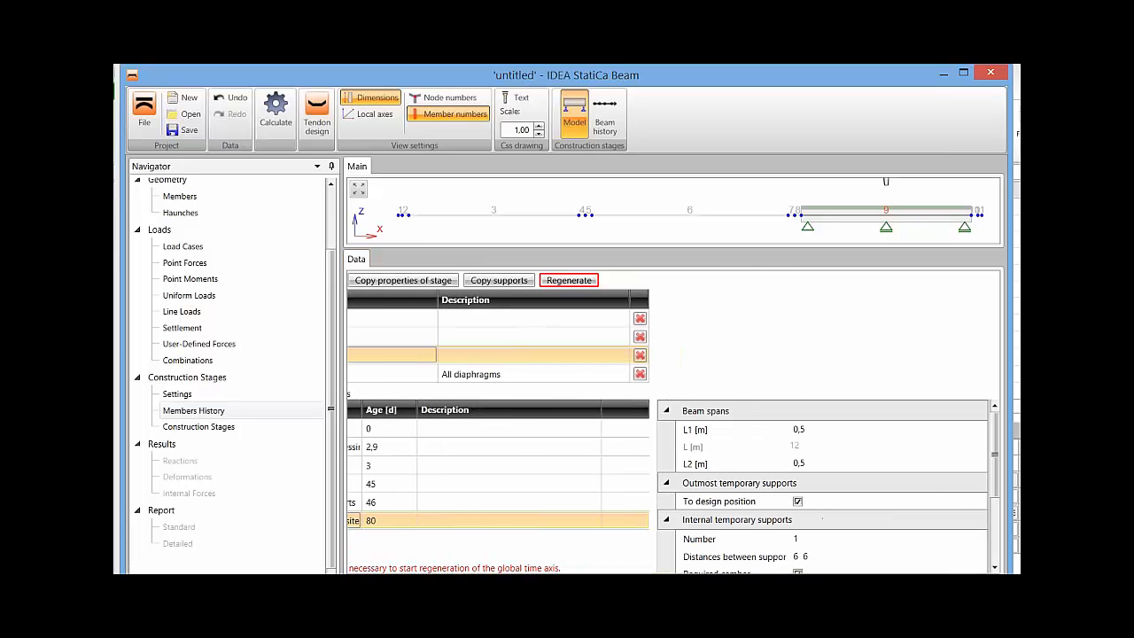
left_click_drag(994, 454, 994, 498)
left_click(797, 487)
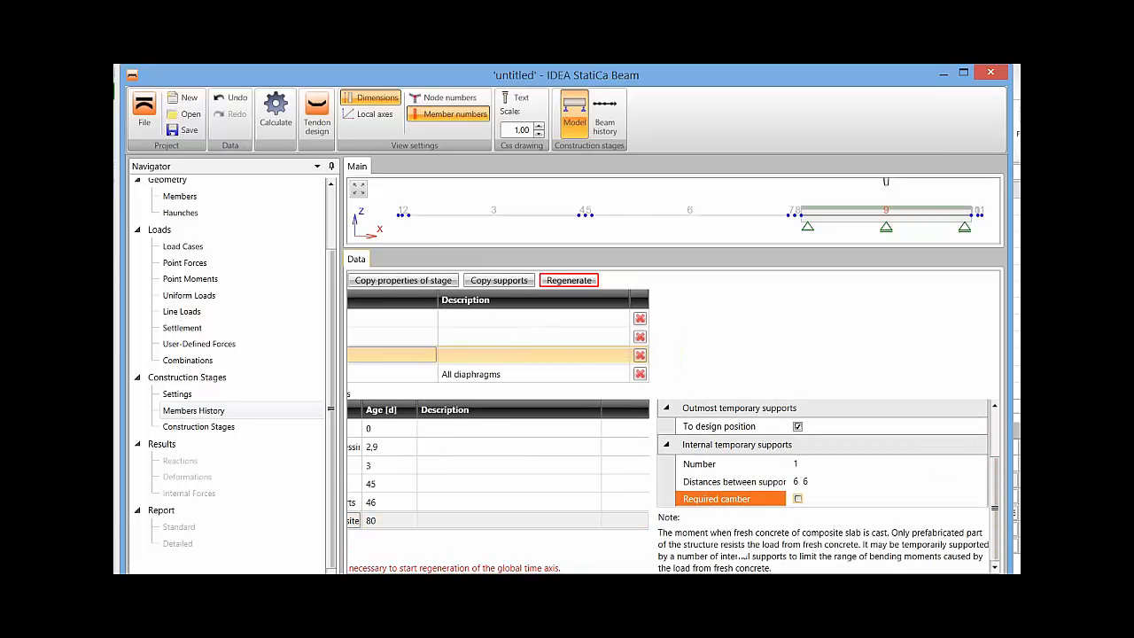
scroll(673, 424, "left", 3)
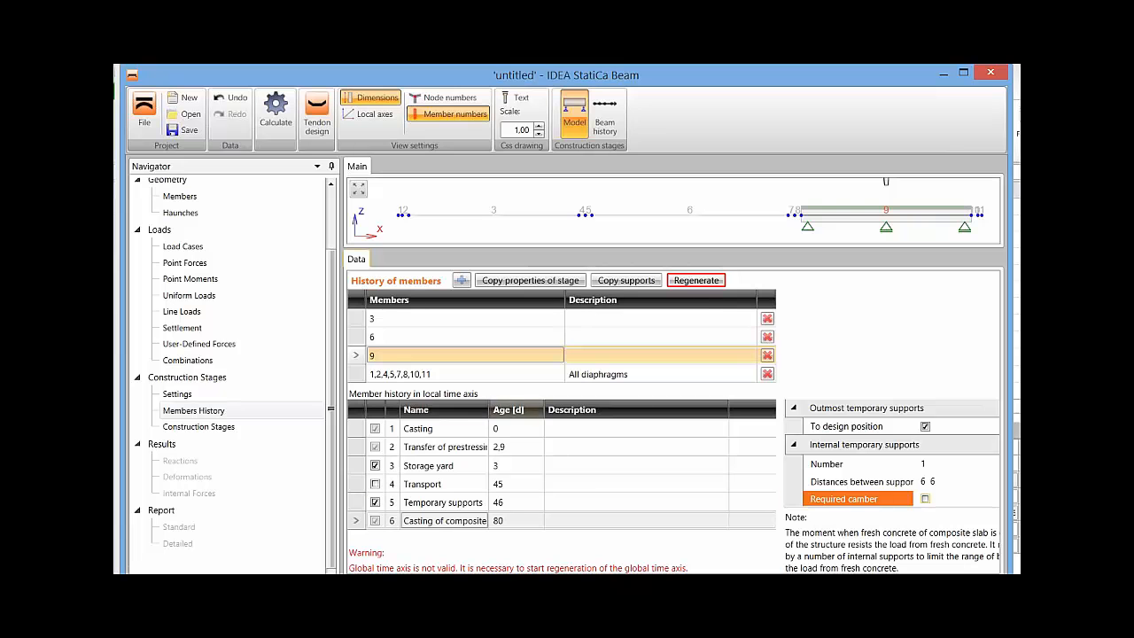
Check the histories of members 6, 3, 9 and all diaphragms, regenerate the global time axis and display the construction stages.
left_click(509, 338)
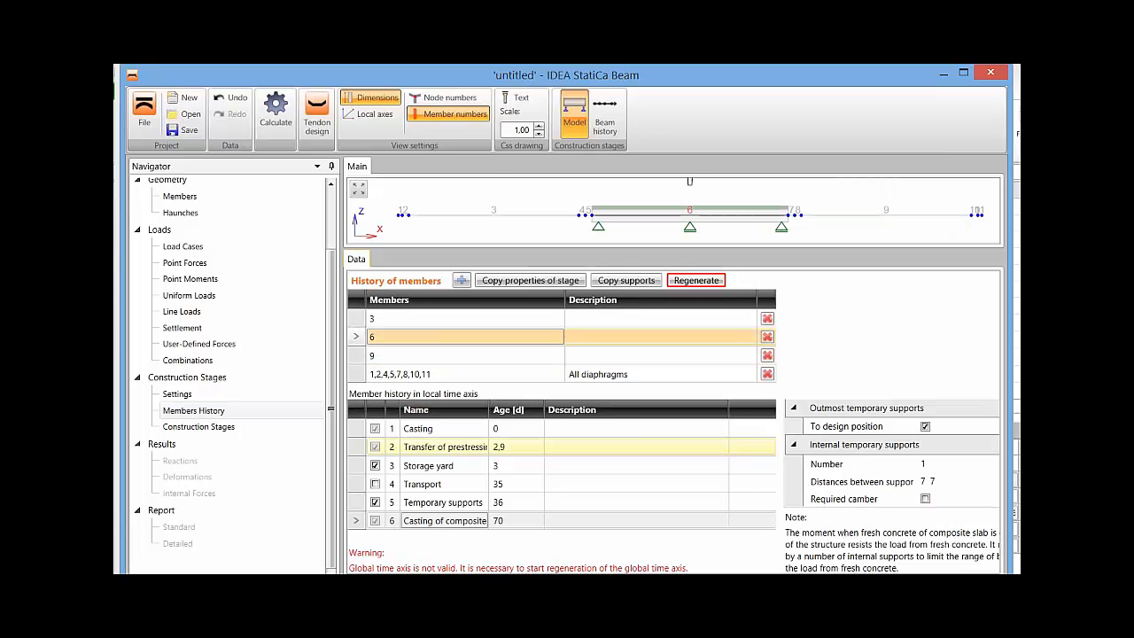
left_click(508, 319)
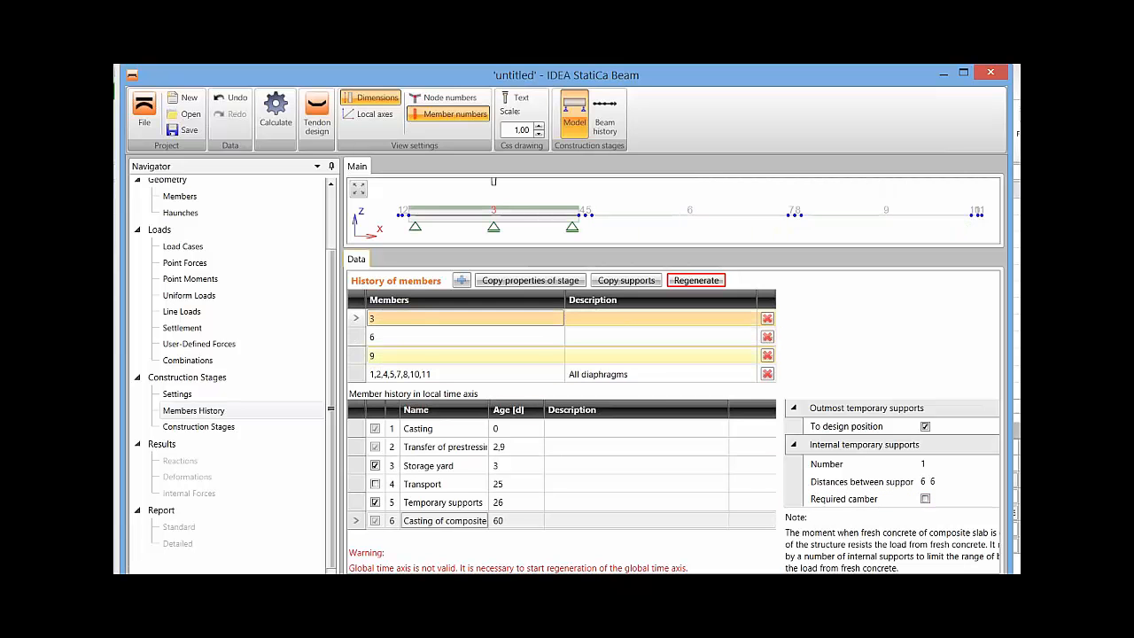
left_click(508, 355)
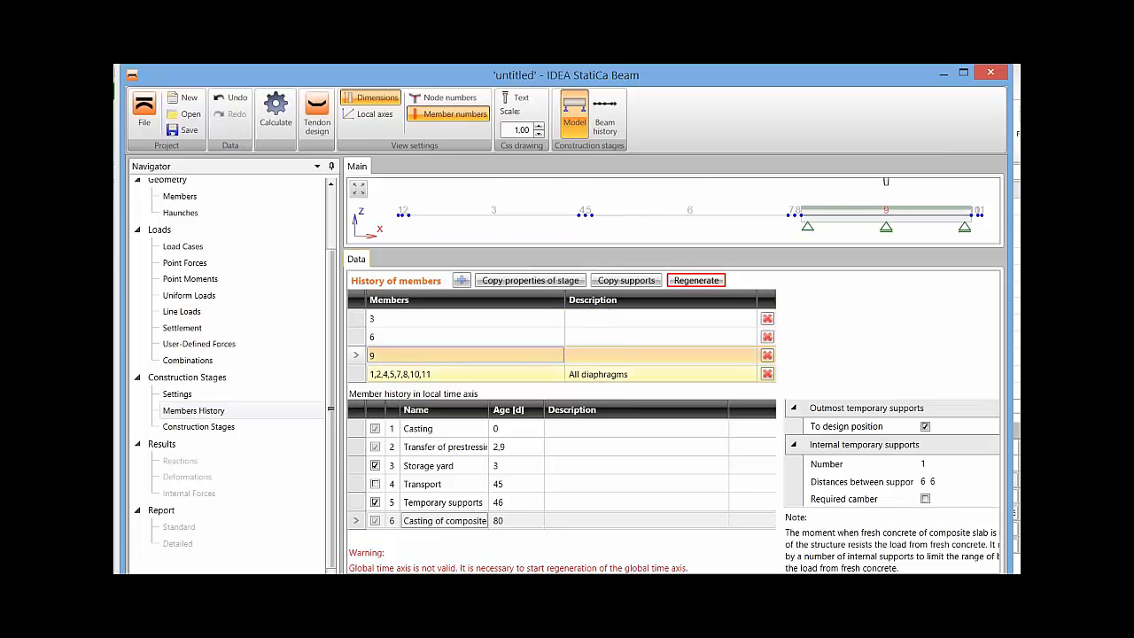
left_click(508, 374)
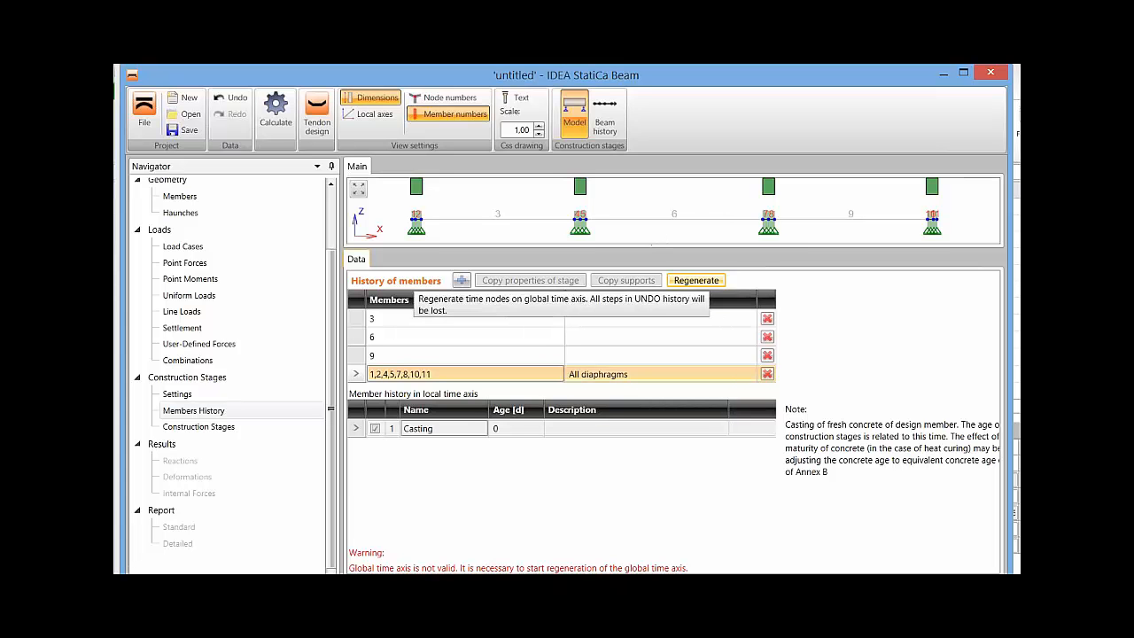
left_click(696, 280)
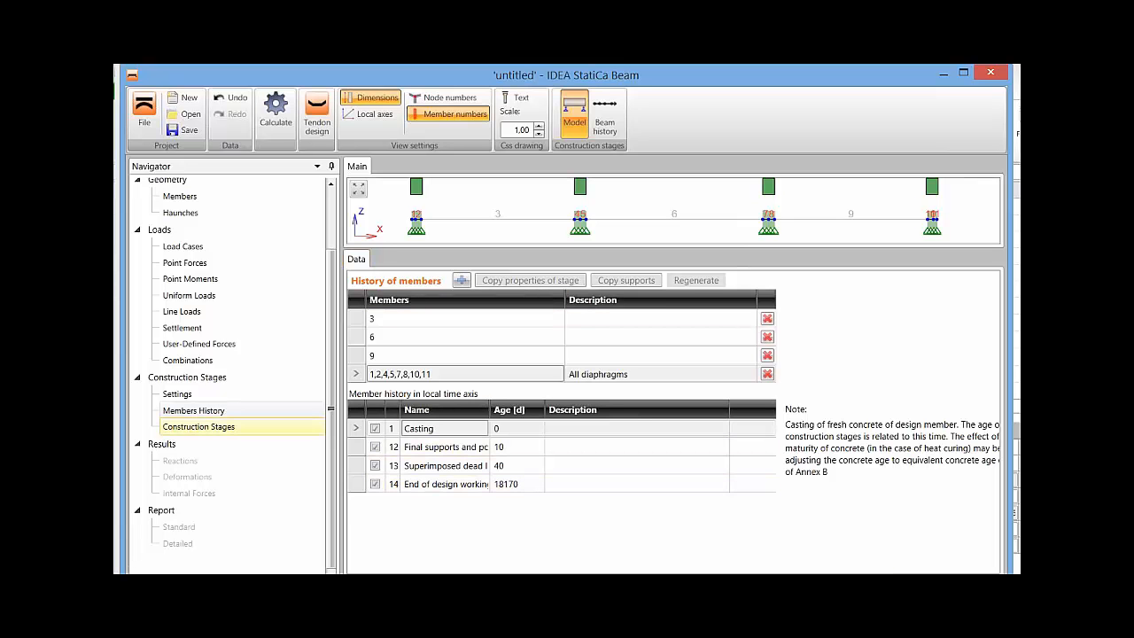
left_click(199, 427)
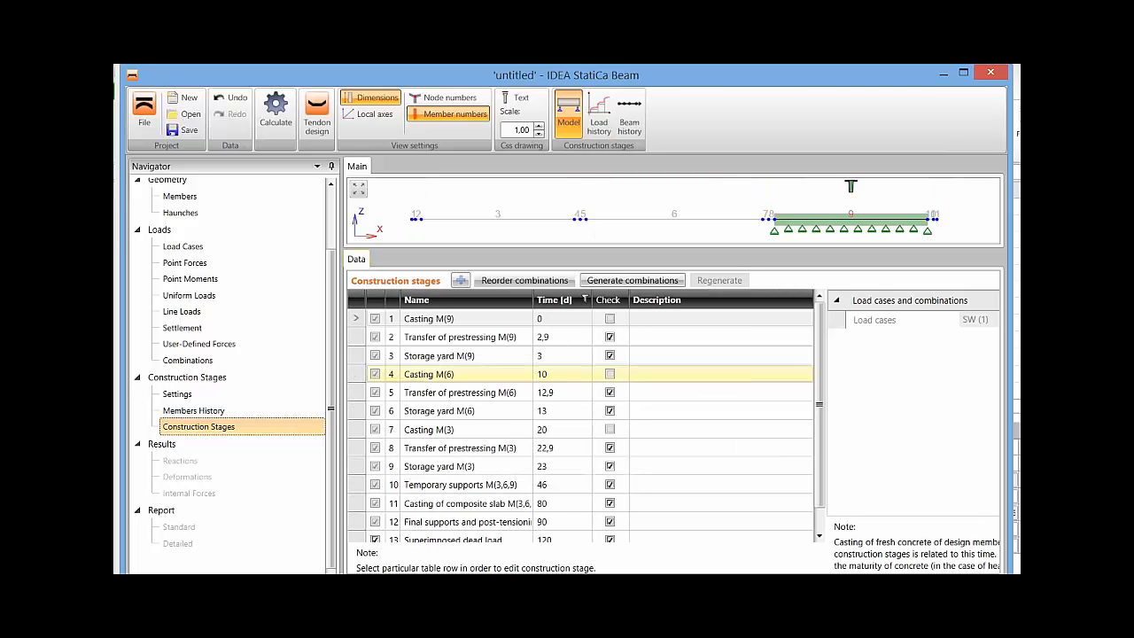
mouse_move(820, 404)
left_mouse_down()
mouse_move(820, 427)
mouse_move(819, 404)
left_mouse_up()
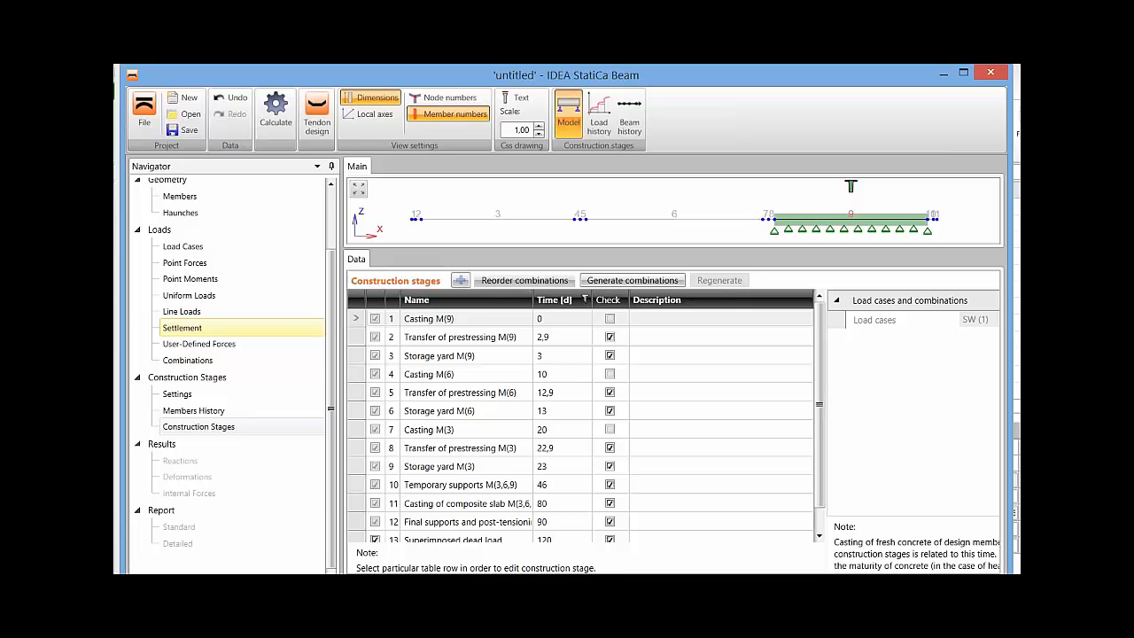
Save the project as GR in the Composite continuous IDEA folder.
left_click(183, 130)
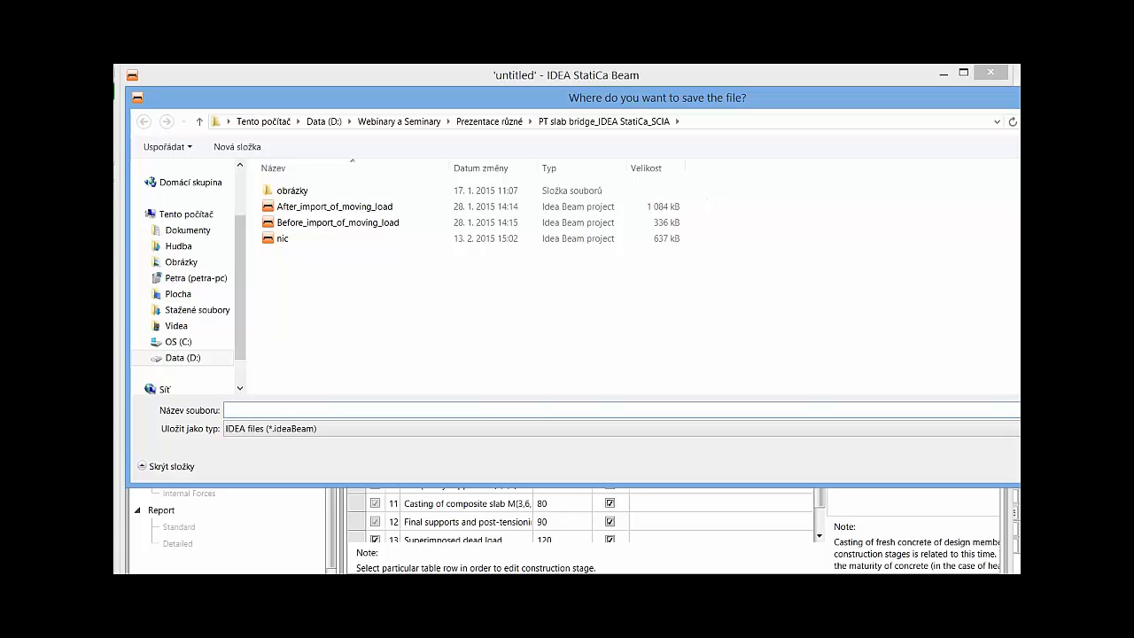
type("GR")
left_click(490, 122)
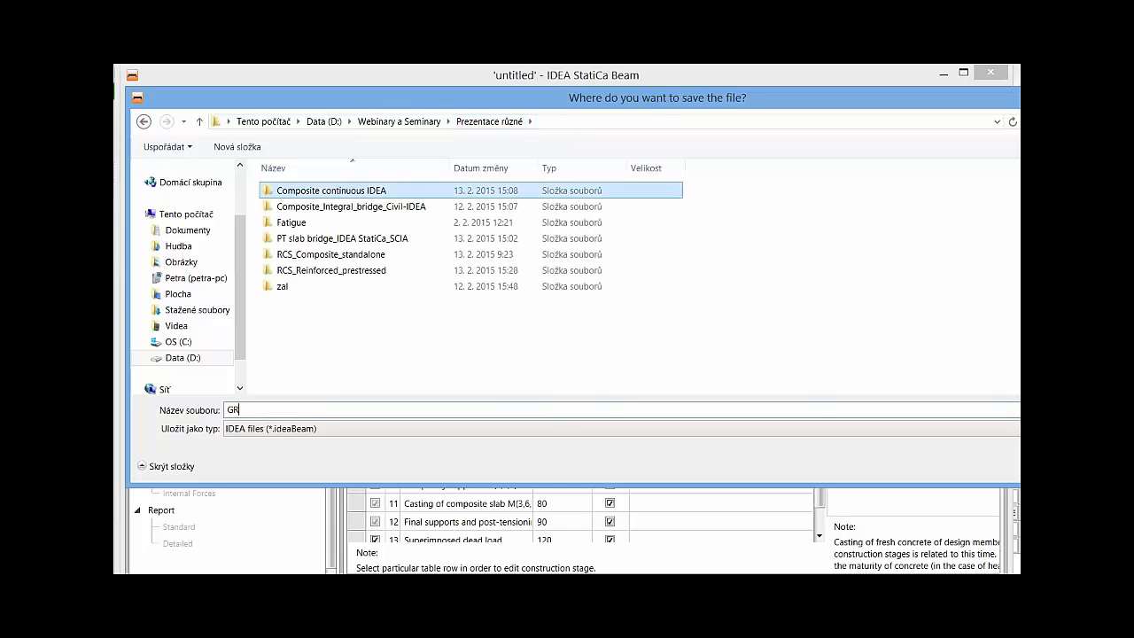
double_click(332, 190)
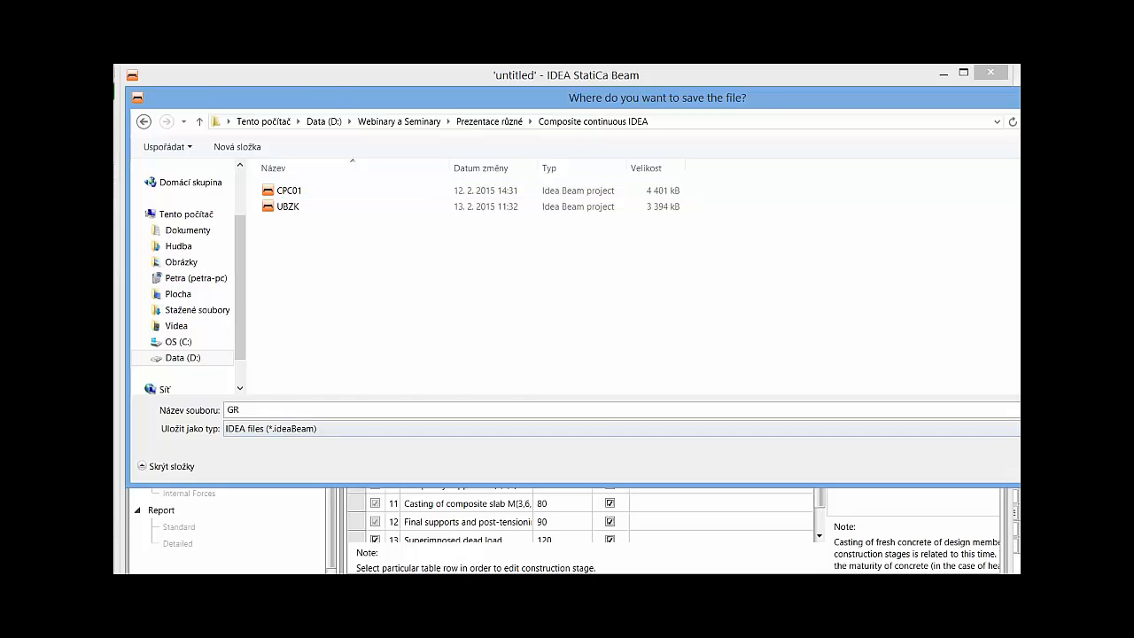
key("Return")
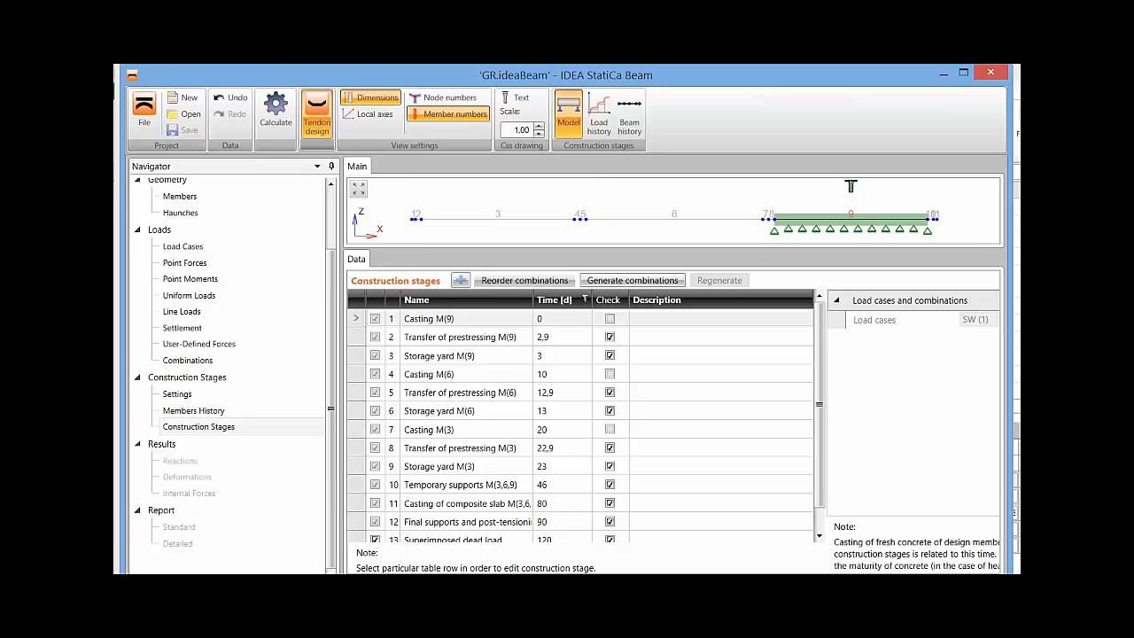
Launch the tendon design in IDEA StatiCa Tendon and display the project's design members data.
left_click(317, 114)
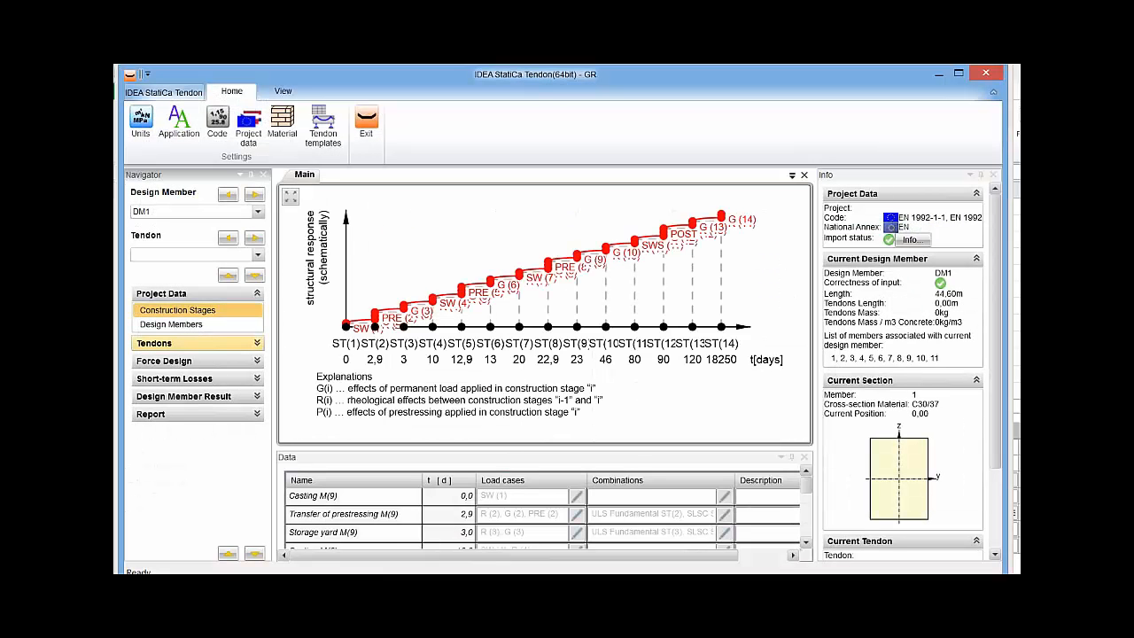
left_click(196, 343)
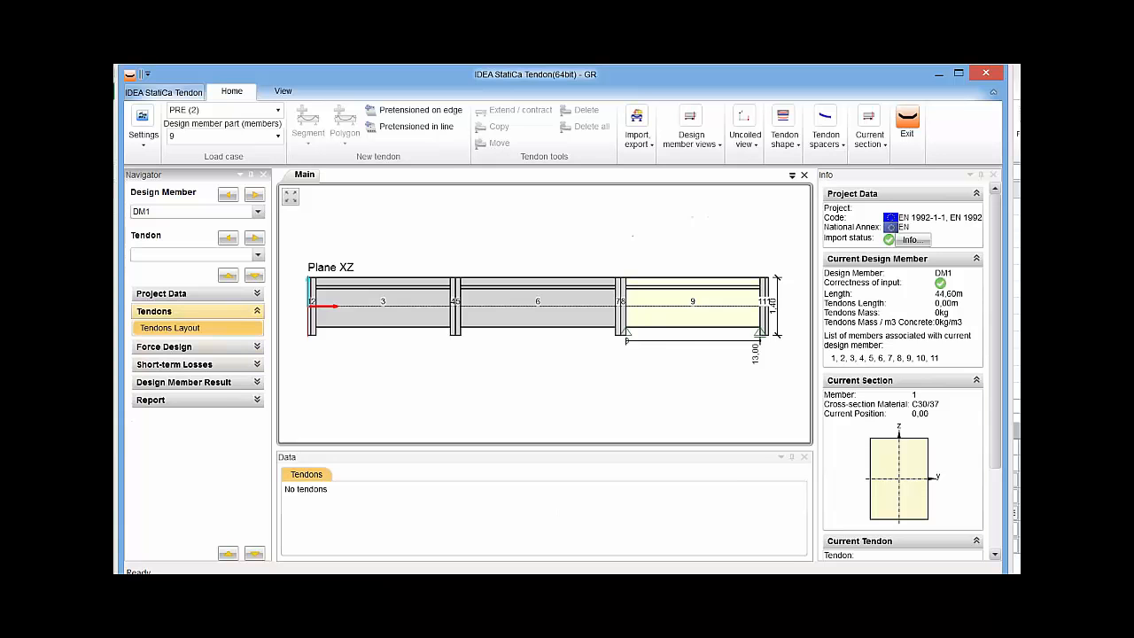
left_click(197, 294)
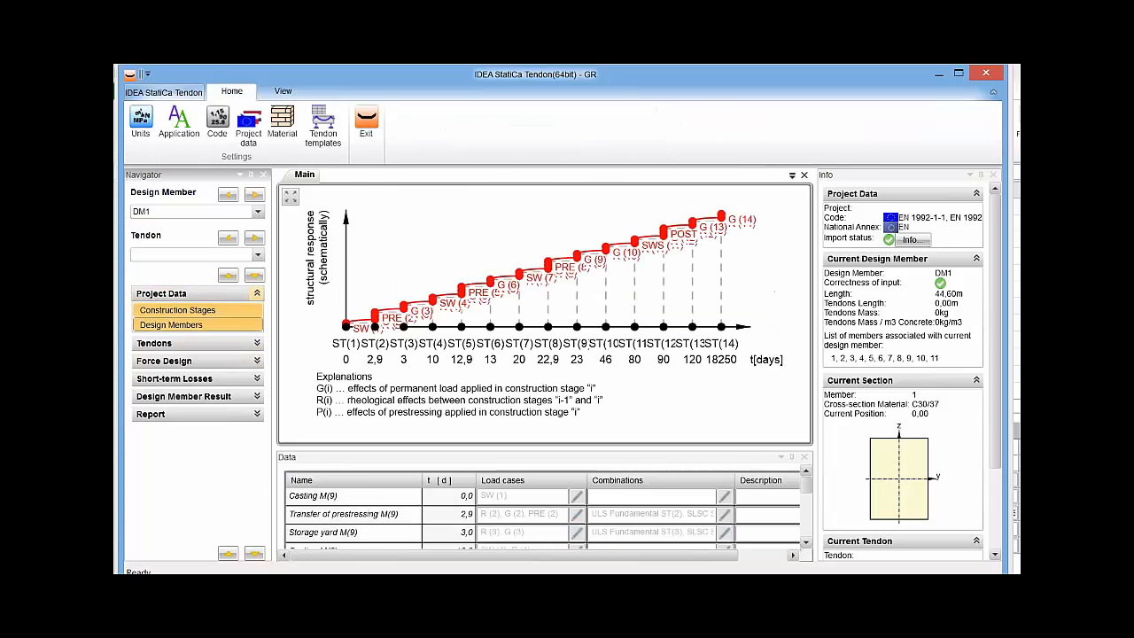
left_click(189, 324)
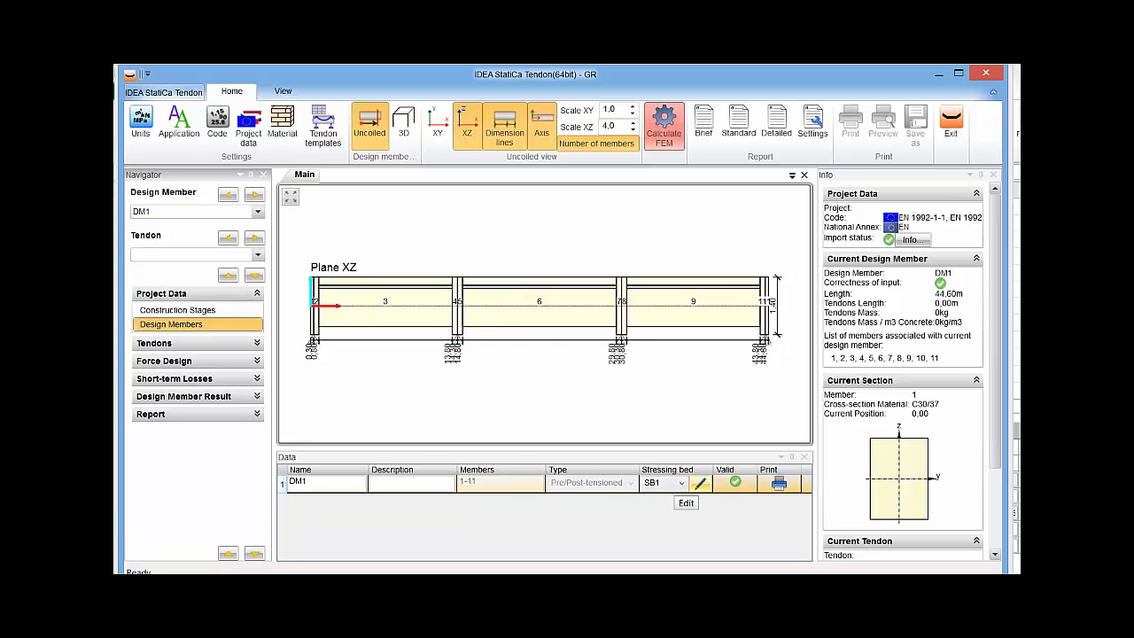
Examine design member DM1's stressing bed settings, including the short-term relaxation duration and Tmax, and dismiss them without saving.
left_click(700, 483)
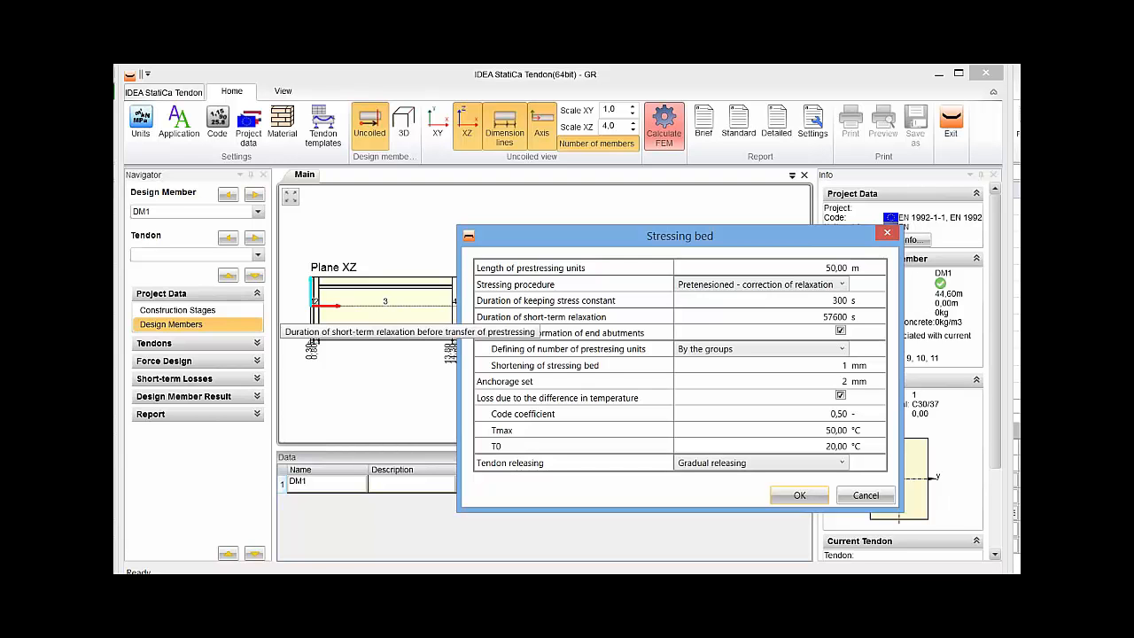
left_click(763, 316)
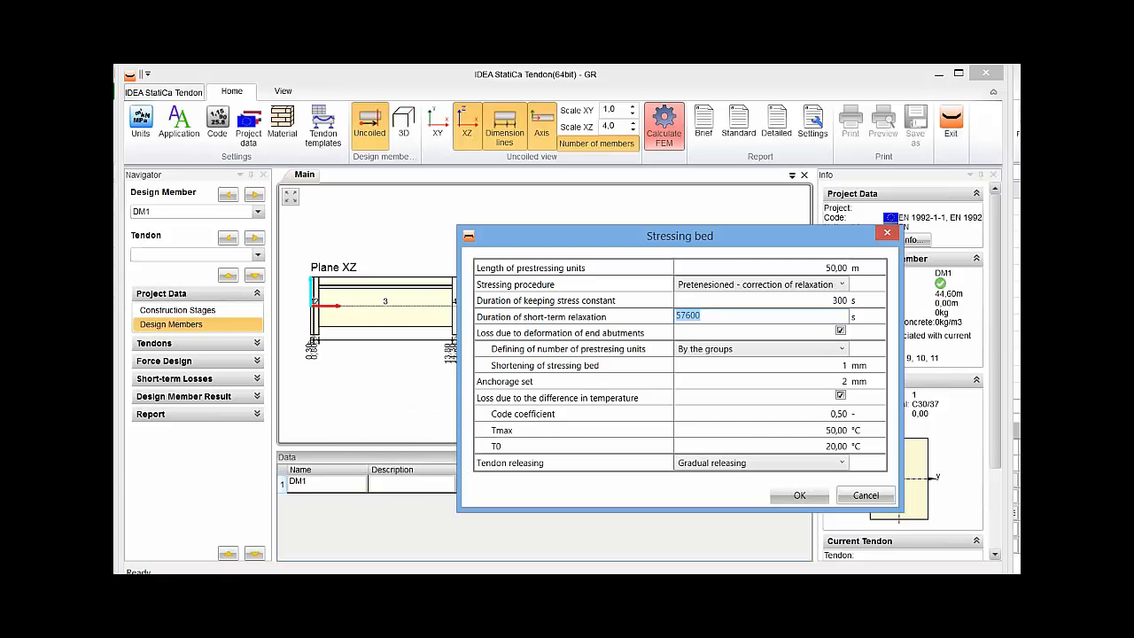
left_click(762, 430)
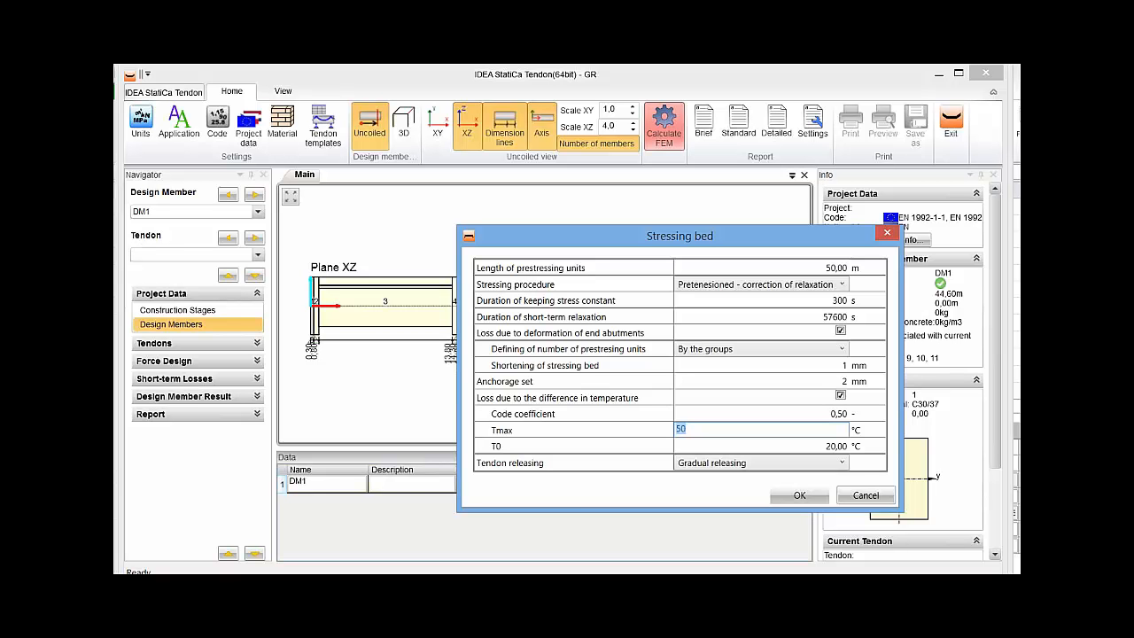
left_click(762, 317)
key("Return")
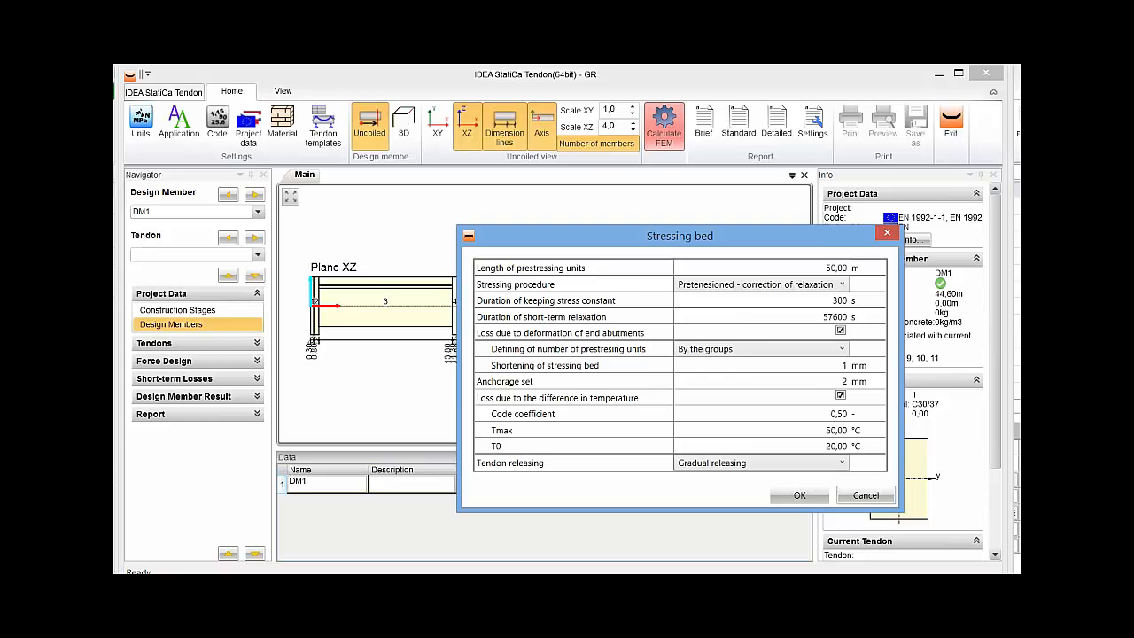
left_click(865, 495)
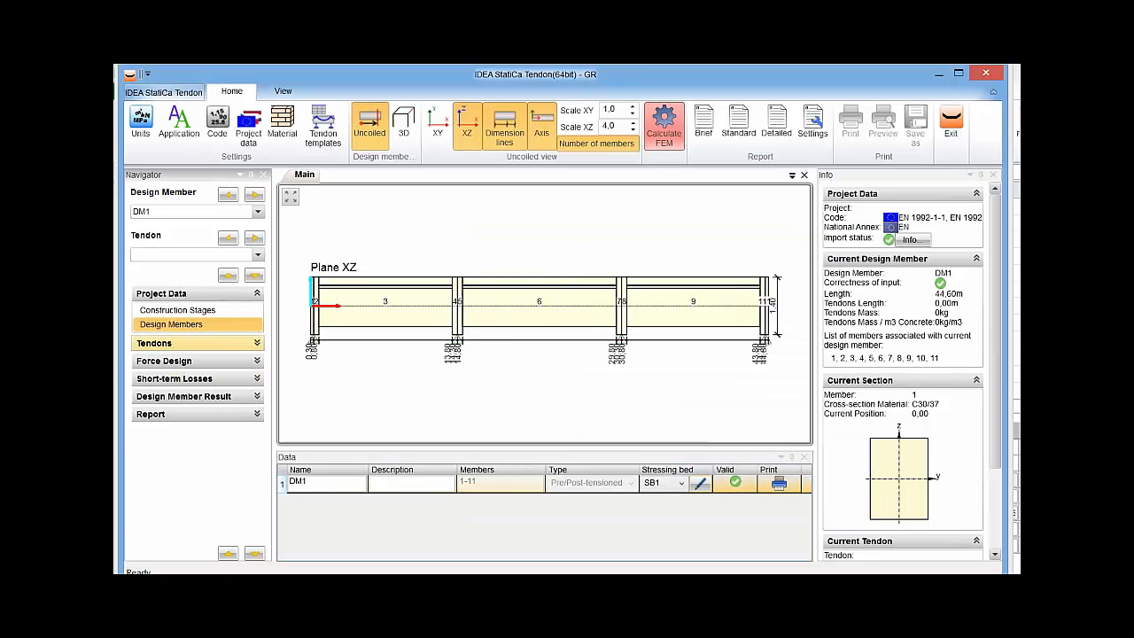
Import new tendons from the text file T-composite_G1_G2 preten.nav into load case PRE (2) on member 9.
left_click(198, 343)
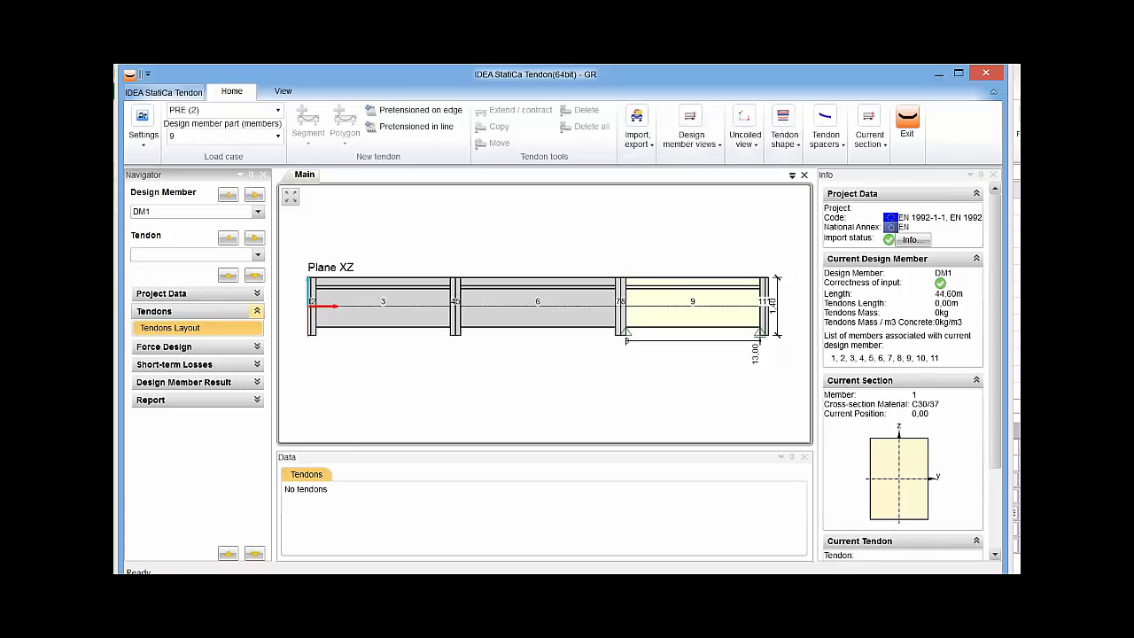
left_click(638, 129)
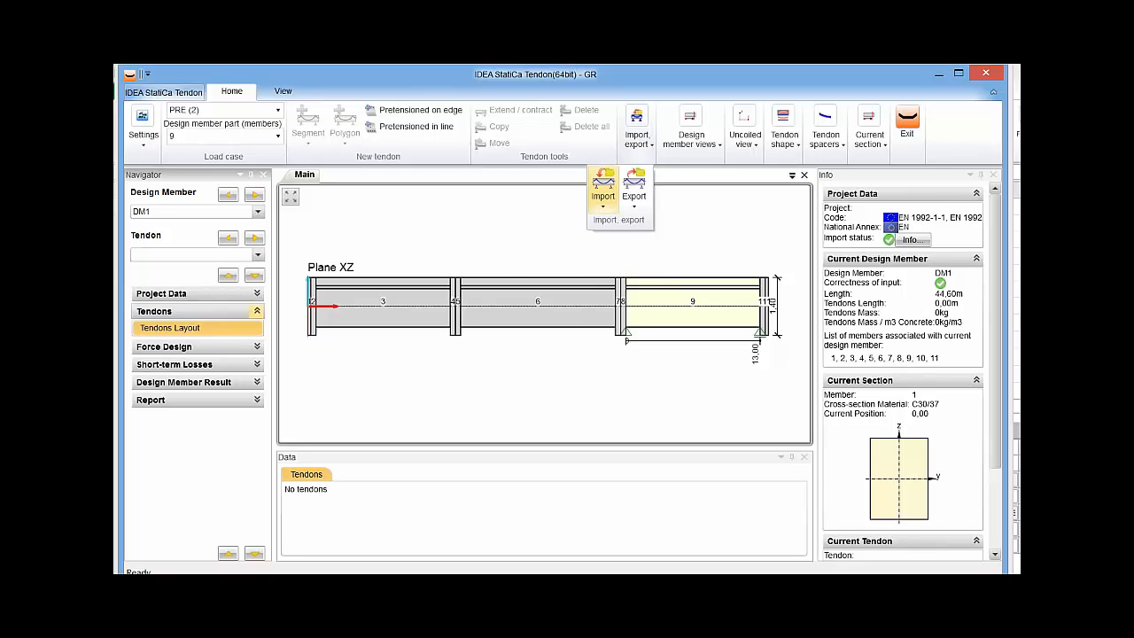
left_click(603, 190)
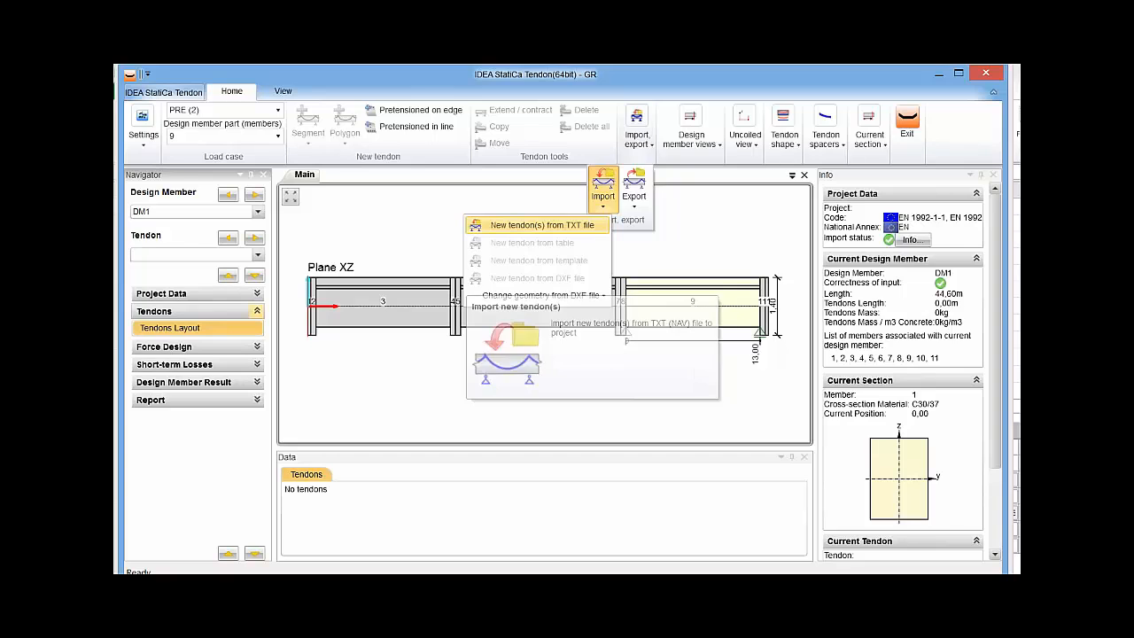
left_click(539, 225)
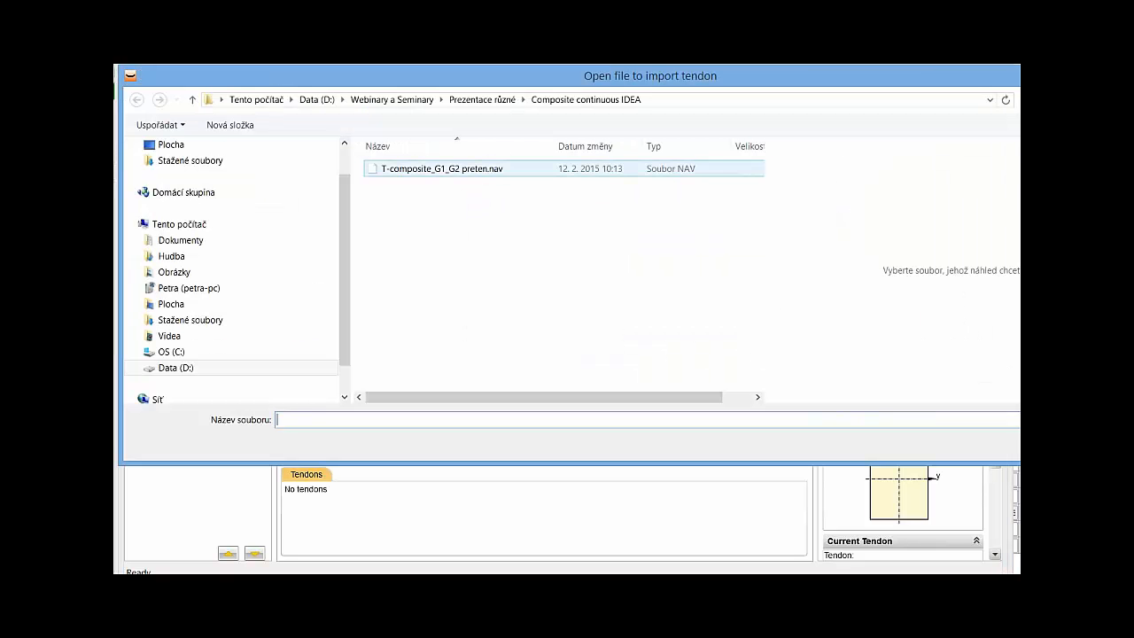
left_click(442, 168)
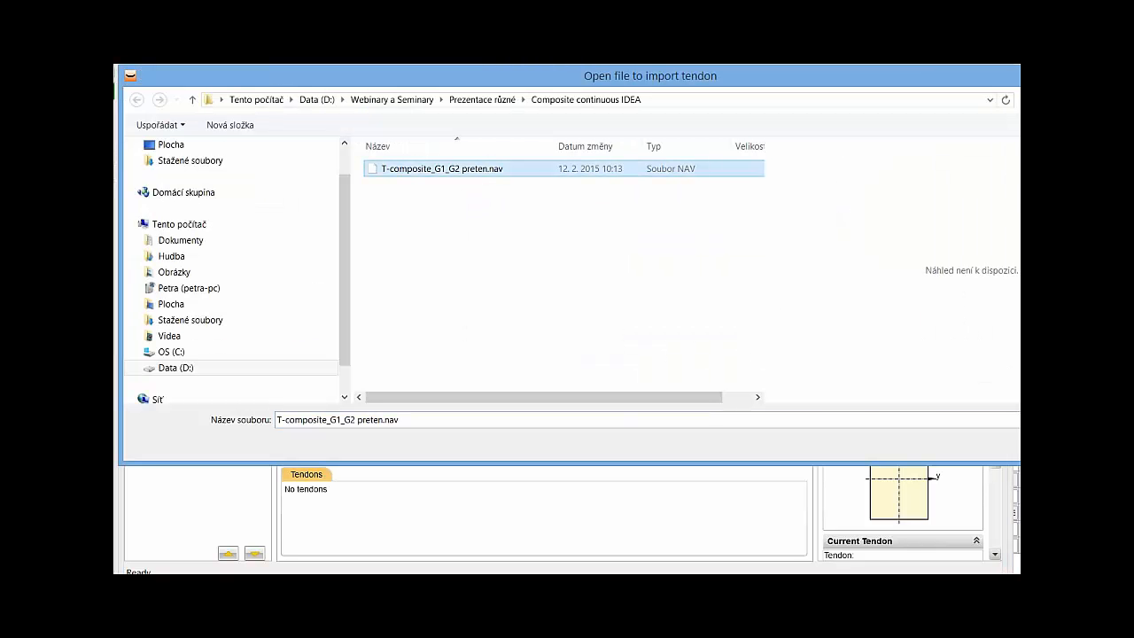
key("Return")
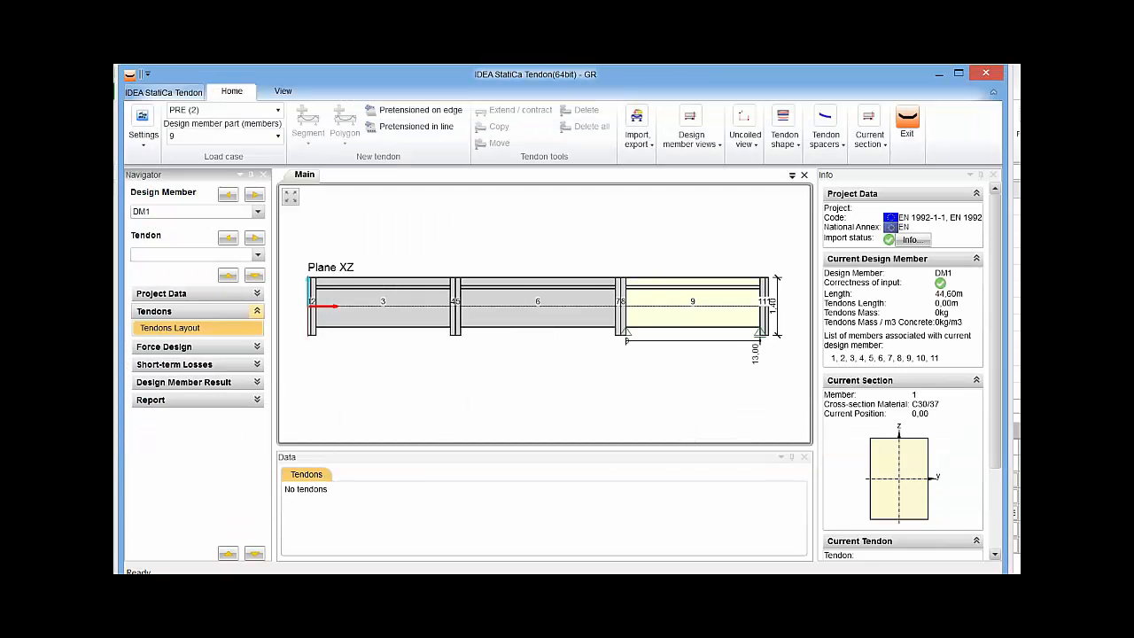
Inspect the imported tendons along member 9 and in the design member's cross-section at position 35 m.
scroll(700, 327, "up", 7)
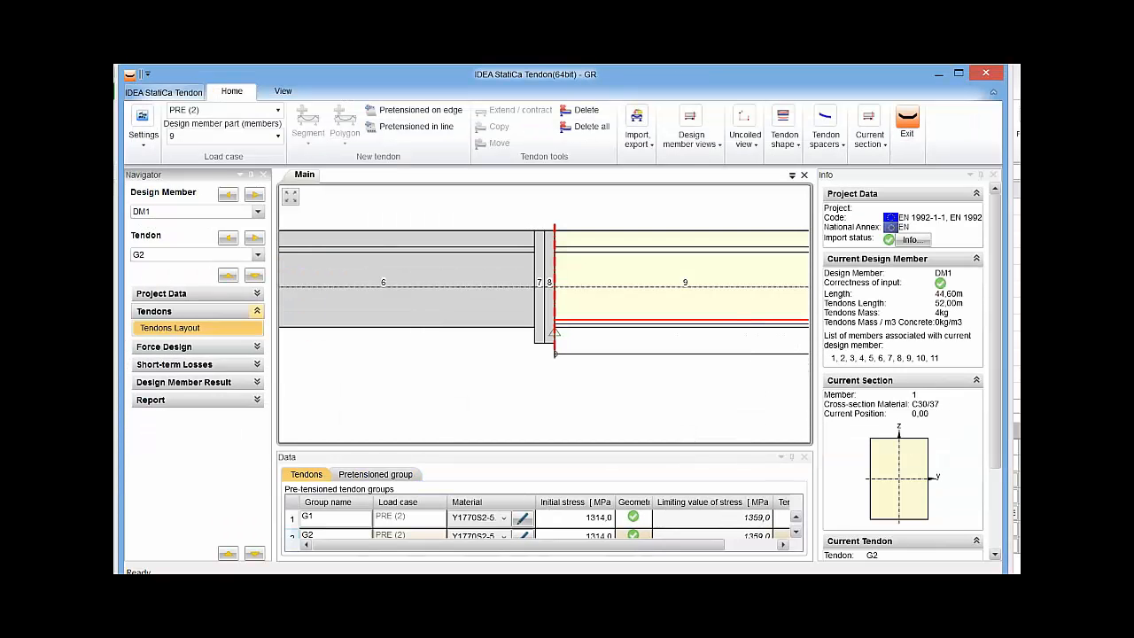
middle_click_drag(700, 327, 561, 328)
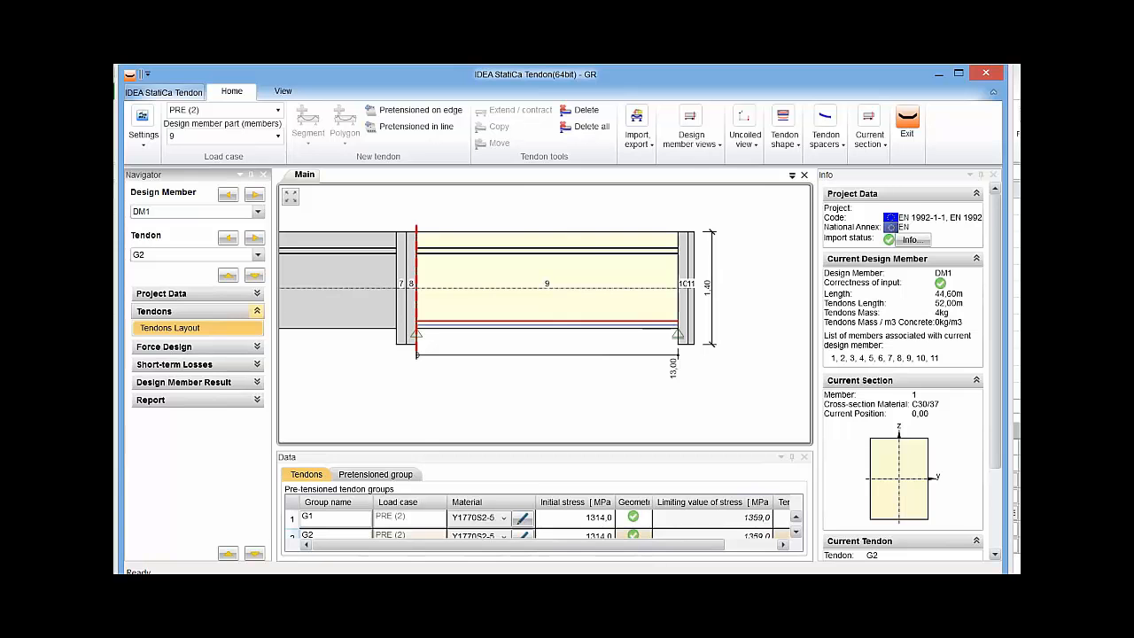
left_click(745, 137)
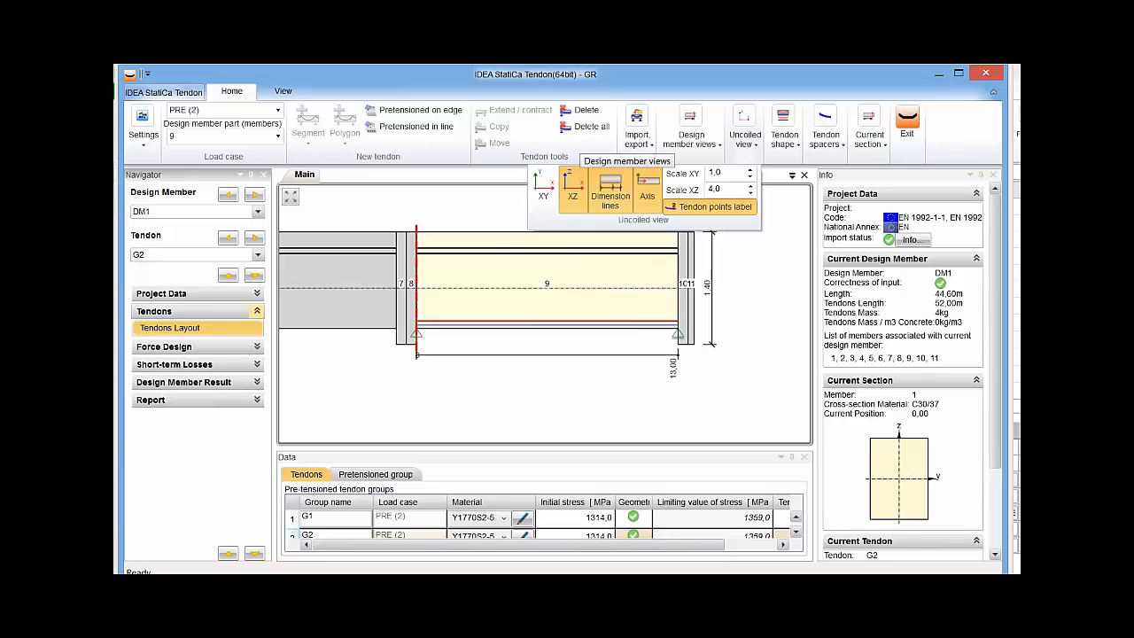
left_click(691, 128)
left_click(689, 186)
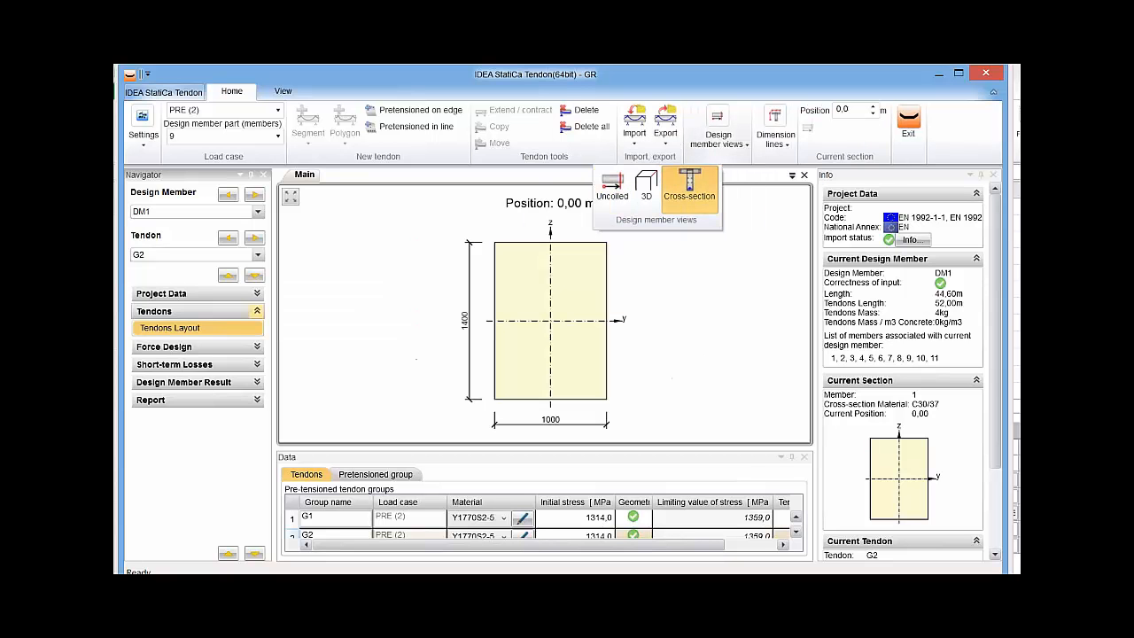
left_click_drag(853, 110, 834, 110)
type("35")
key("Return")
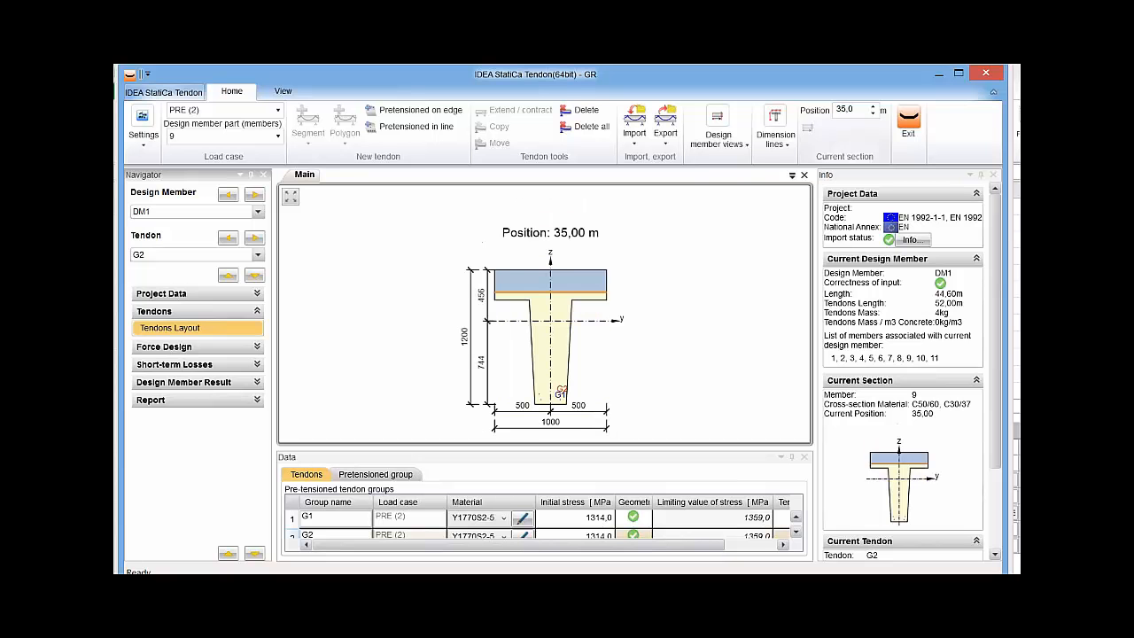
Set the tendon material of pretensioned group G1 to Y1860S7-12.5.
scroll(526, 427, "up", 5)
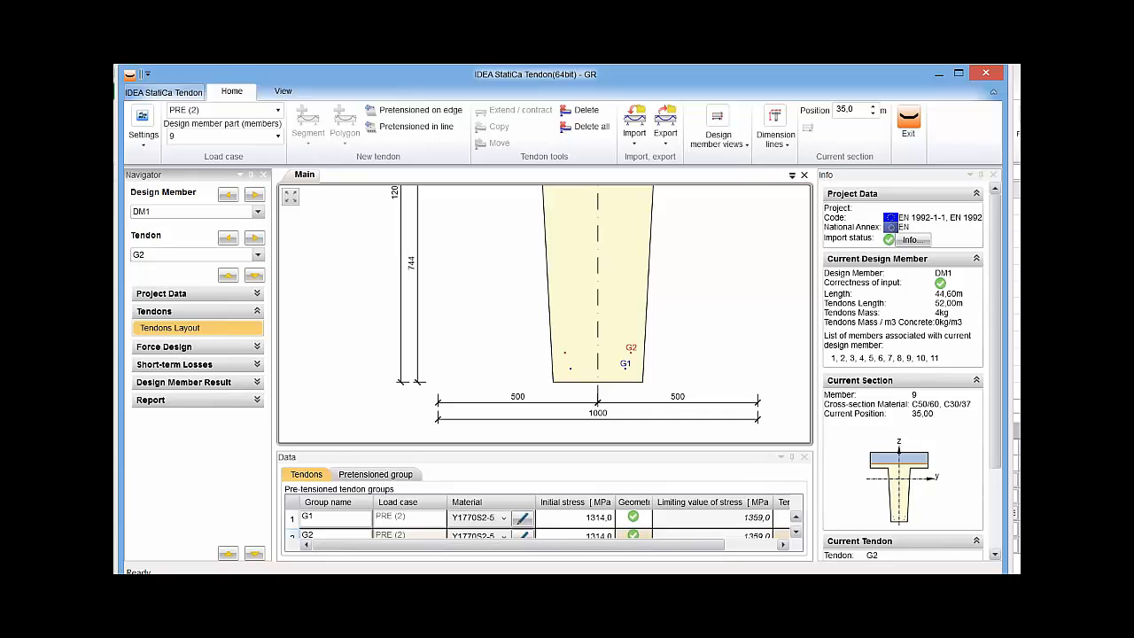
left_click_drag(524, 448, 524, 403)
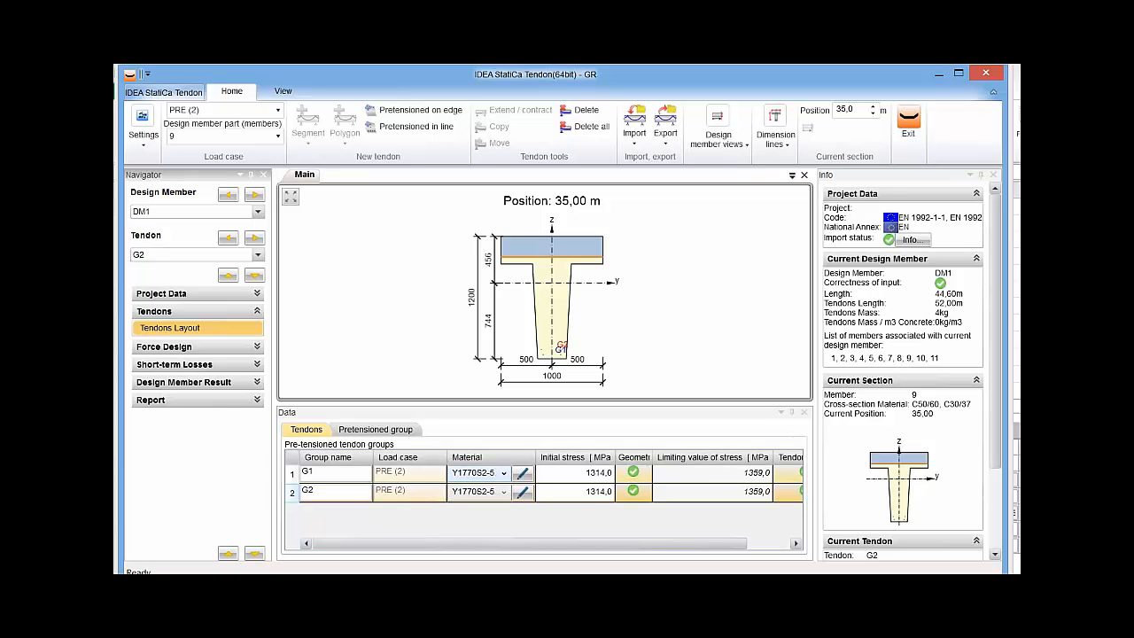
left_click(502, 474)
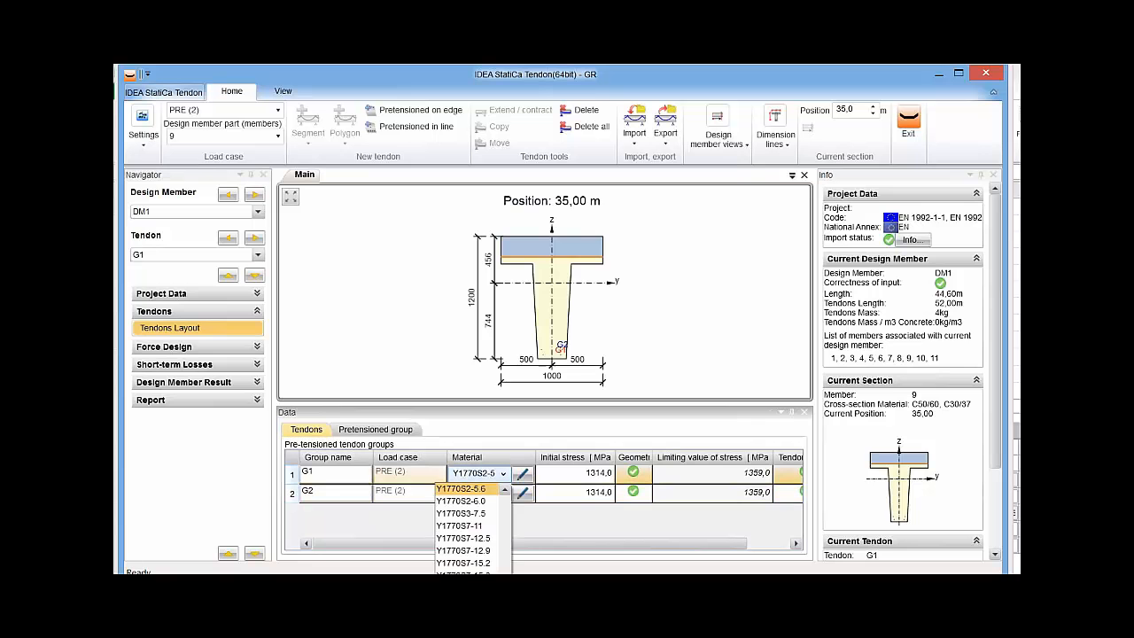
left_click(463, 551)
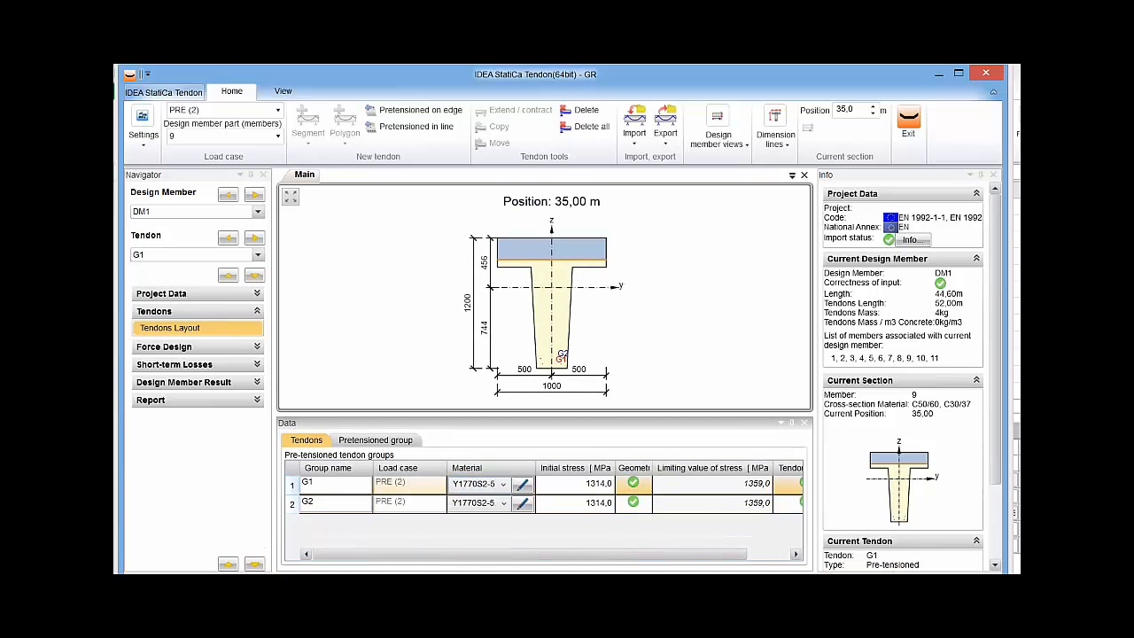
left_click(502, 484)
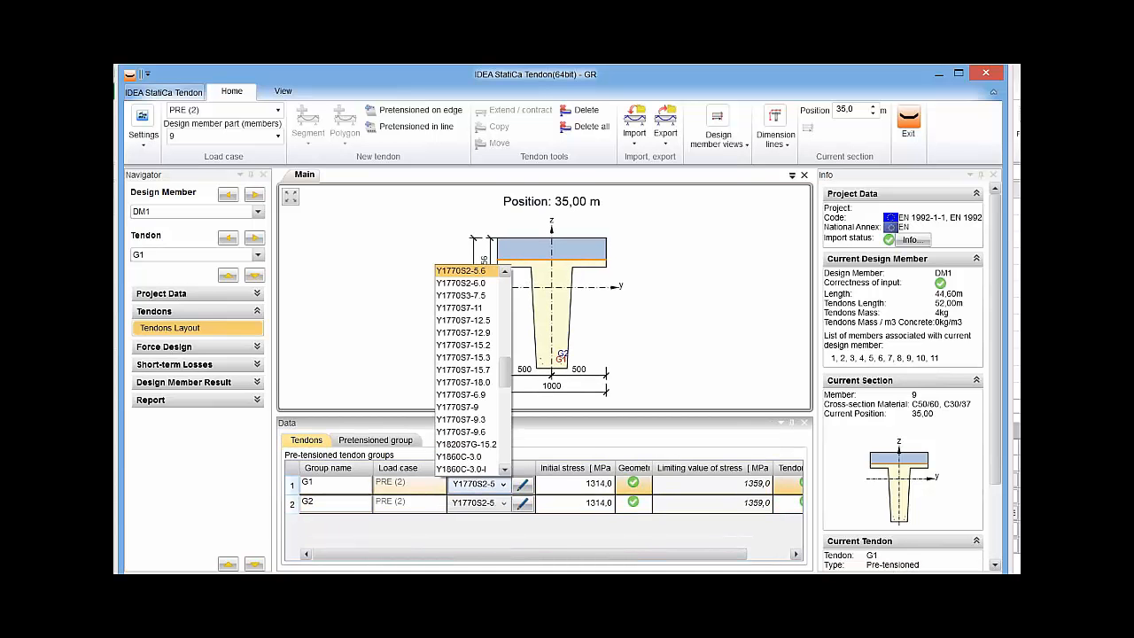
scroll(469, 381, "down", 5)
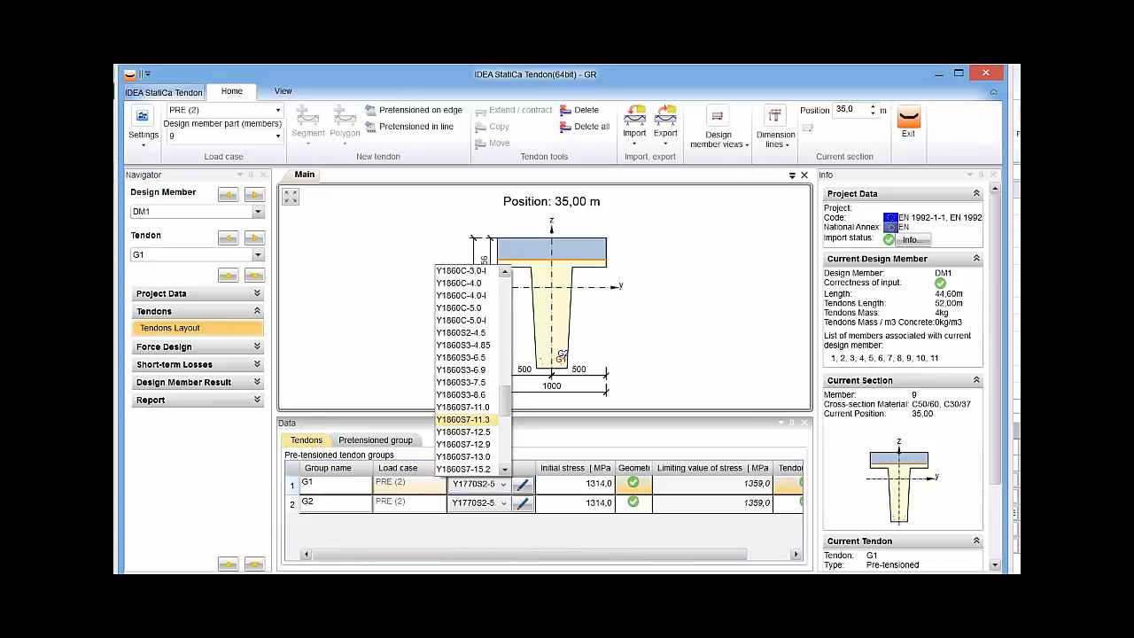
scroll(465, 443, "down", 3)
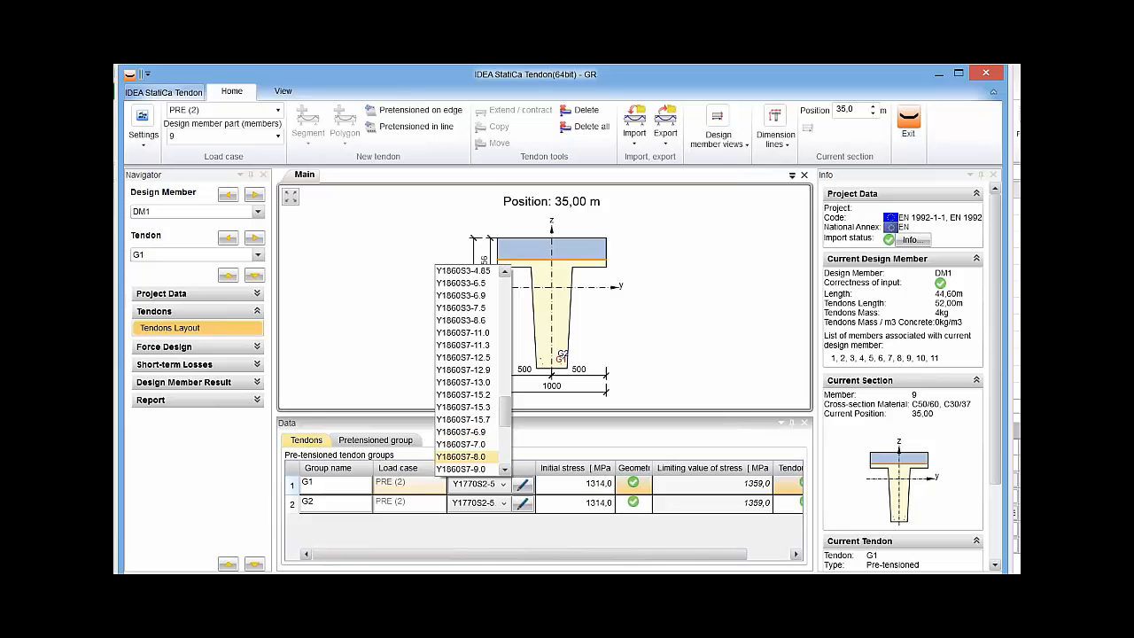
scroll(466, 447, "down", 3)
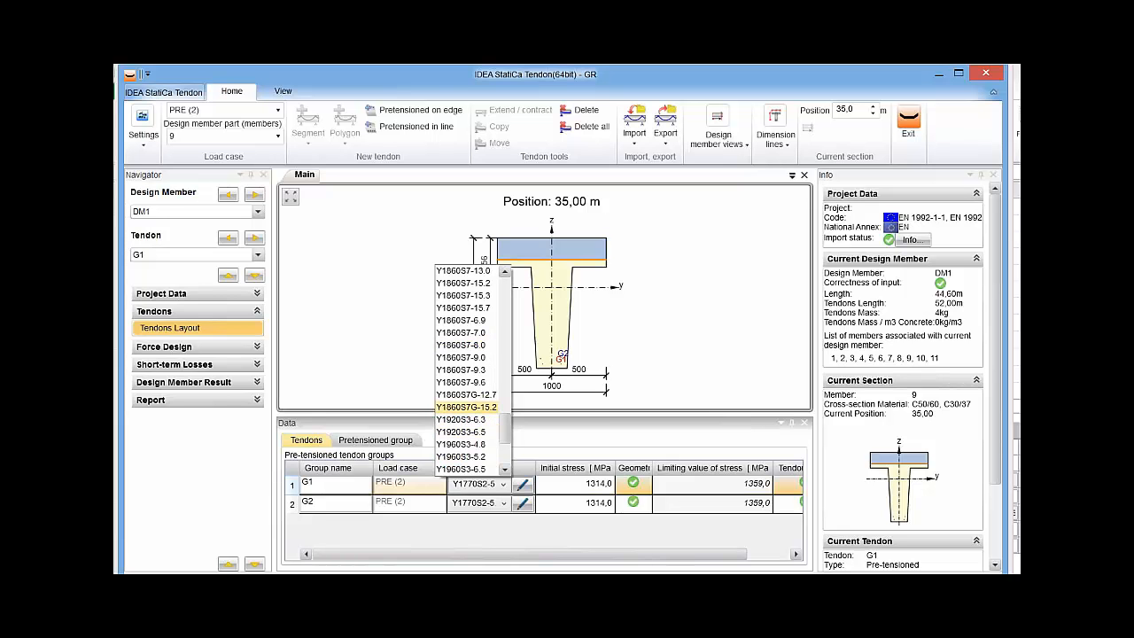
scroll(465, 403, "up", 2)
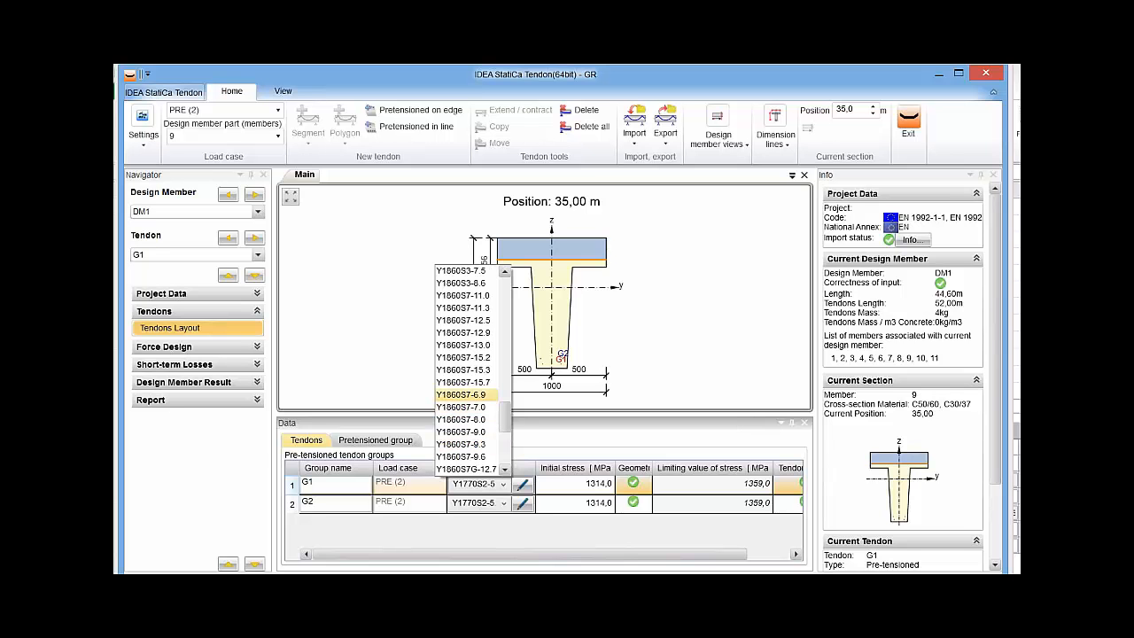
left_click(463, 320)
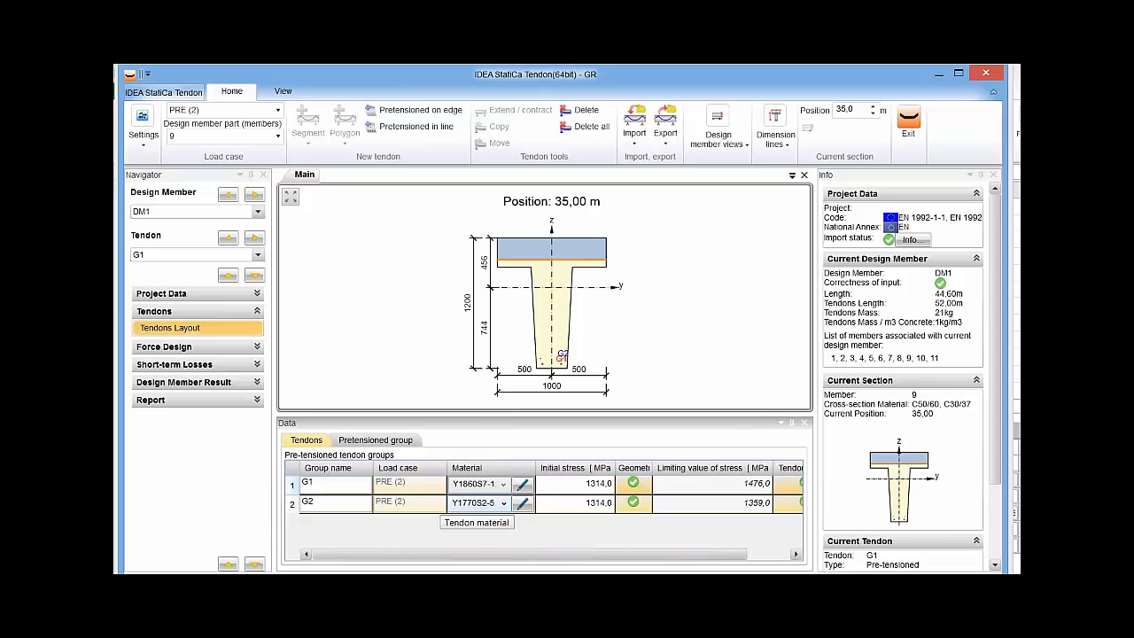
Assign the material Y1860S7-12.5 to pretensioned group G2 as well.
left_click(503, 503)
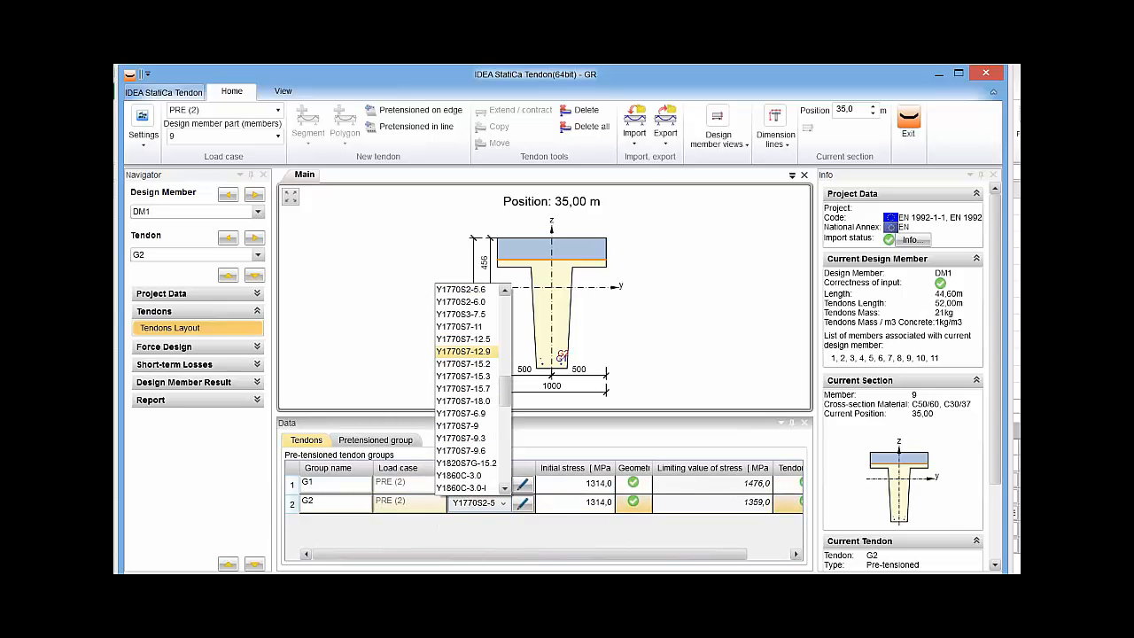
key("Down")
key("Down")
key("Down")
key("Down")
key("Down")
key("Down")
key("Down")
key("Down")
key("Down")
key("Down")
key("Down")
key("Down")
key("Down")
key("Down")
key("Down")
key("Down")
key("Down")
key("Down")
key("Down")
key("Down")
key("Down")
key("Down")
key("Down")
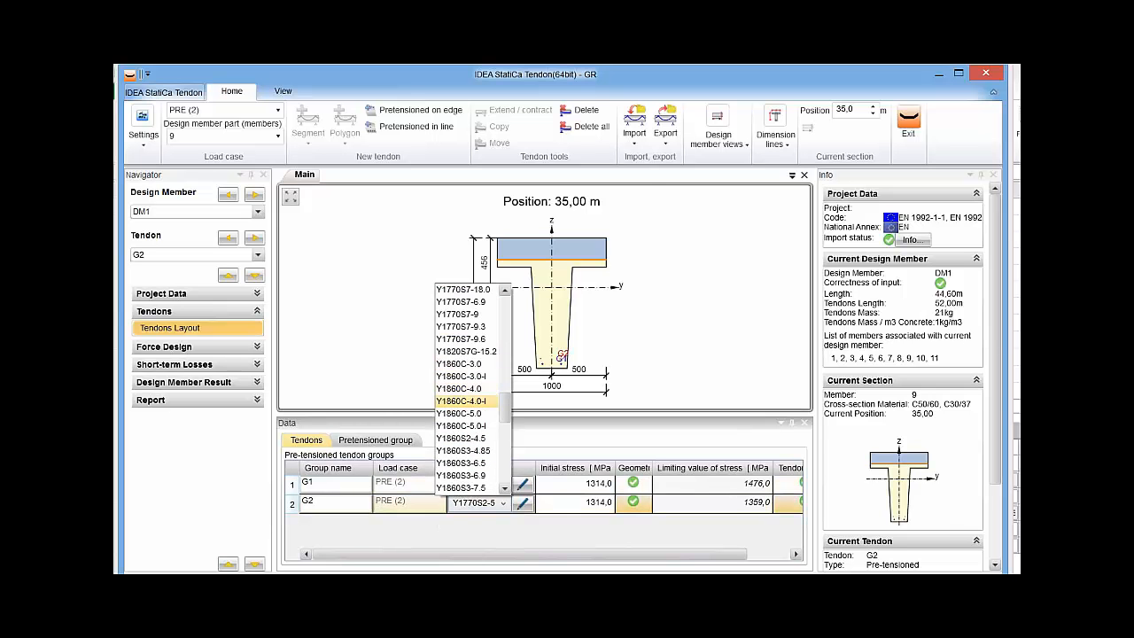
key("Down")
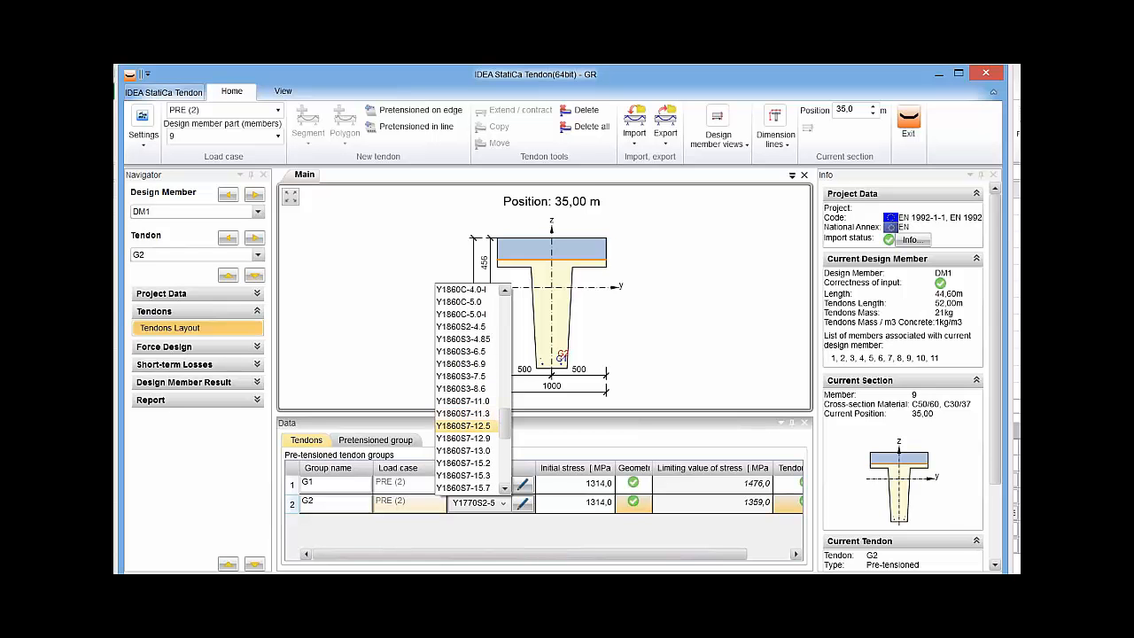
key("Return")
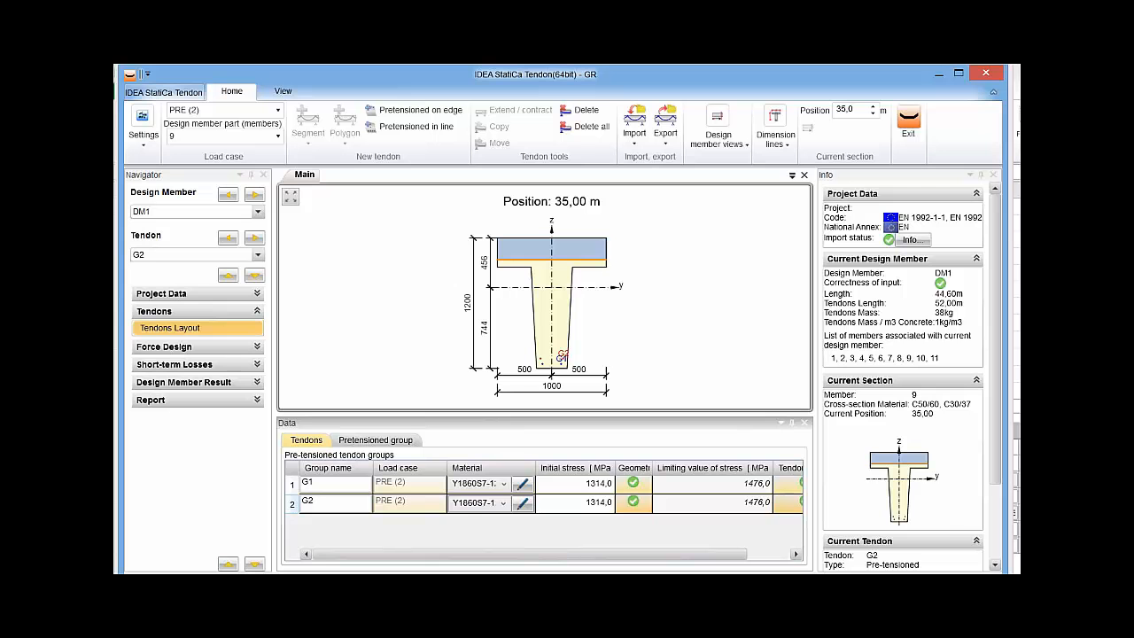
Set the initial stress of both pretensioned groups G1 and G2 to 1450 MPa.
left_click(575, 483)
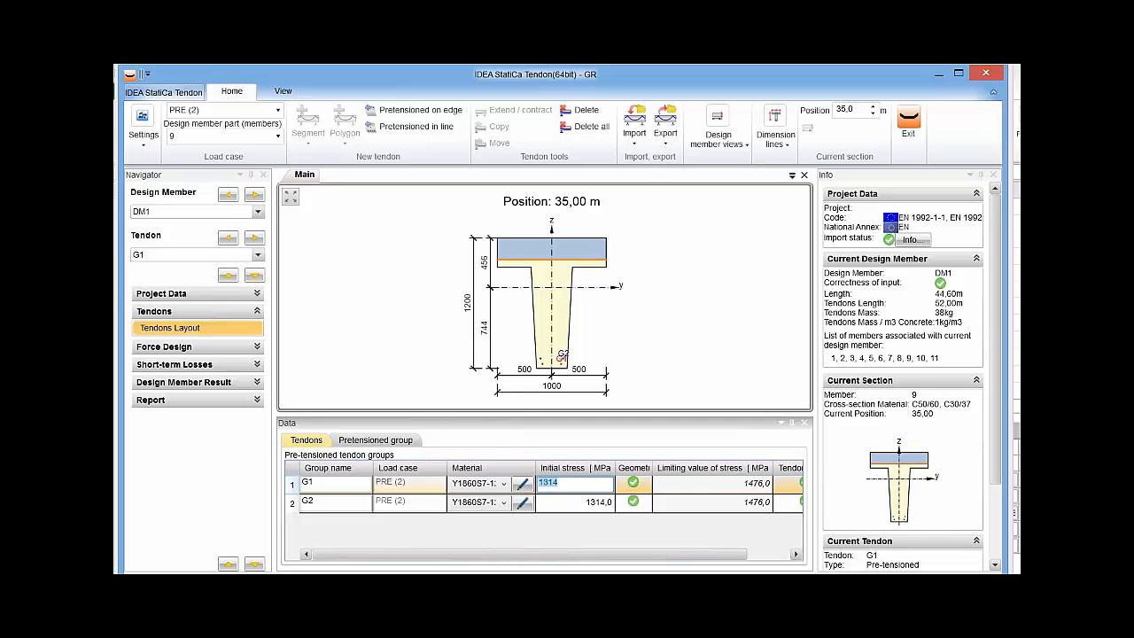
left_click_drag(773, 467, 726, 468)
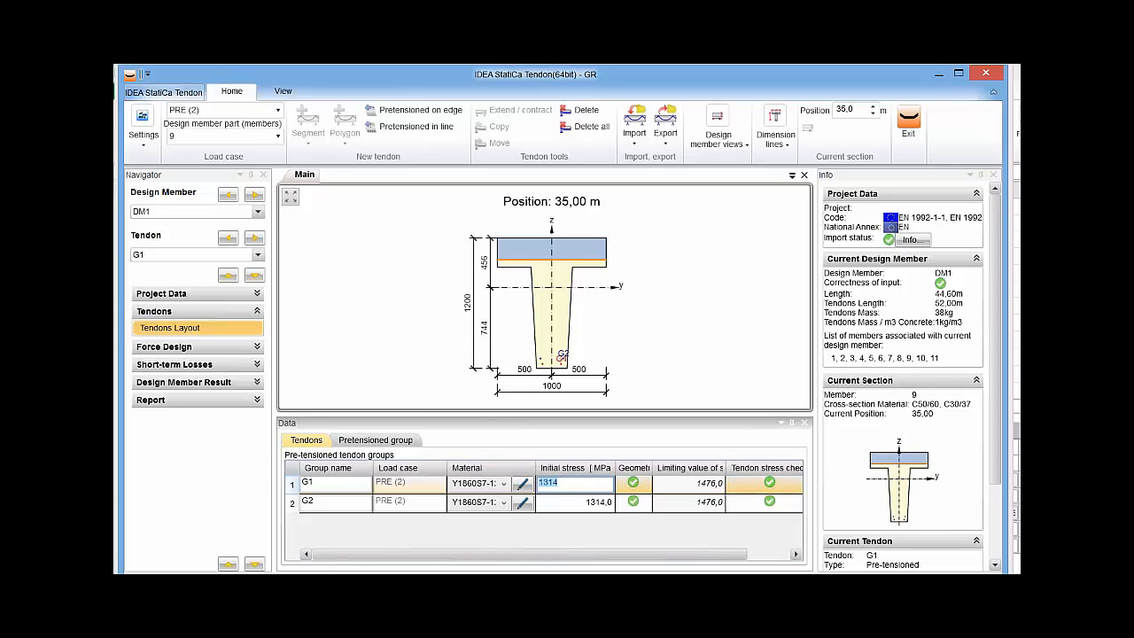
type("1450")
key("Return")
left_click(575, 503)
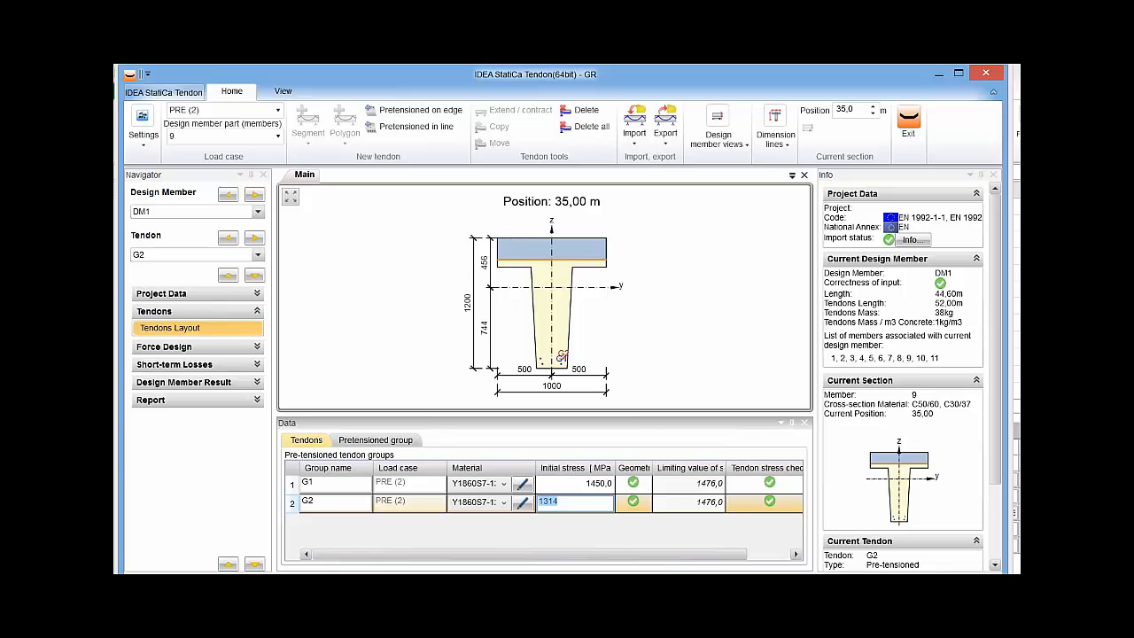
type("1450")
key("Return")
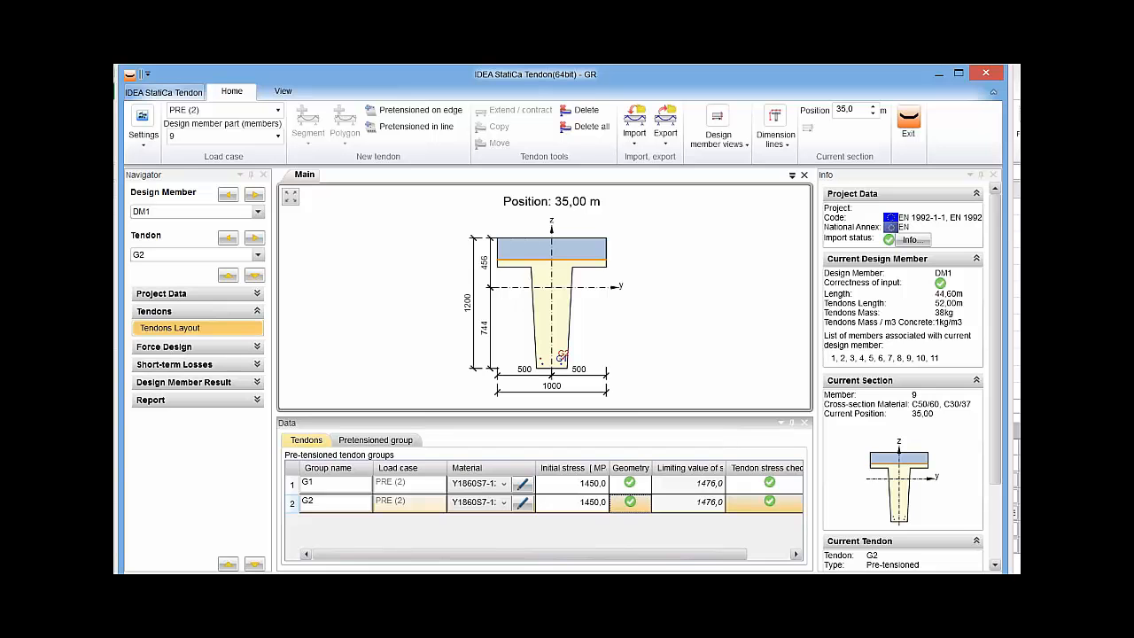
Review the limiting stress values and tendon stress checks of groups G1 and G2, narrowing the stress check column.
left_click_drag(567, 555, 610, 555)
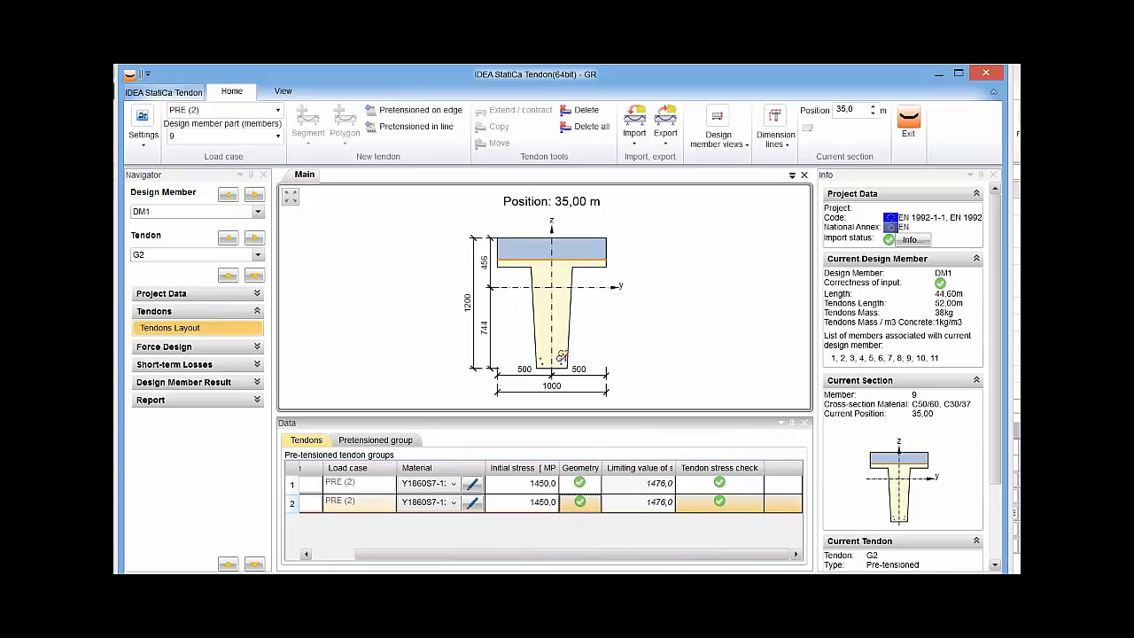
left_click_drag(763, 468, 728, 468)
left_click_drag(691, 554, 649, 555)
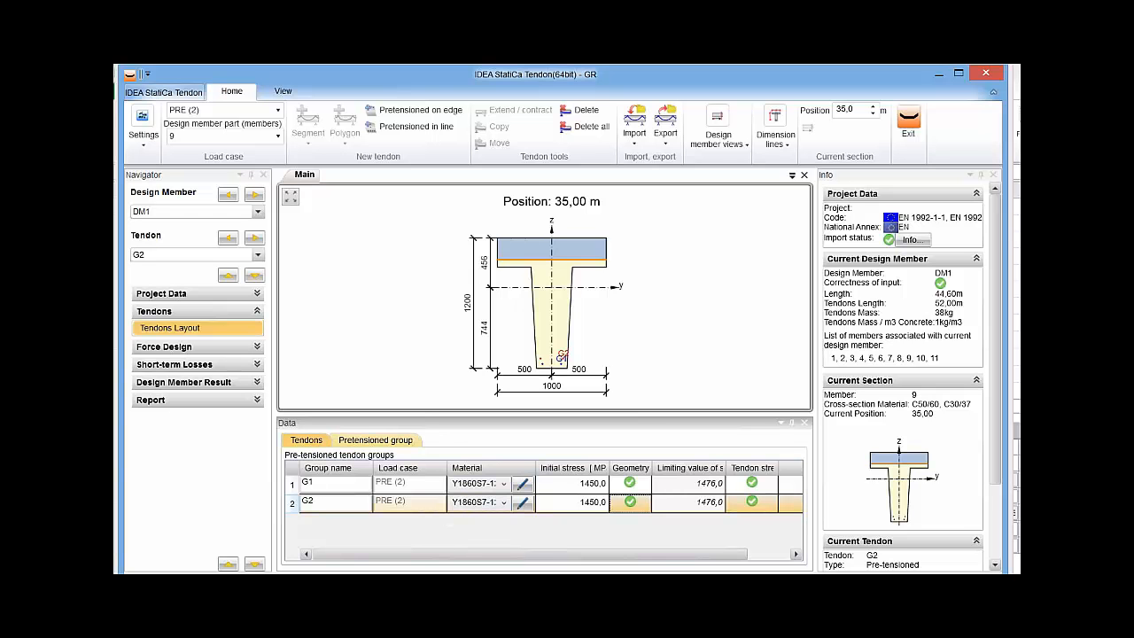
Examine pretensioned group G2's definition, including its cross-section edge, number of tendons, edge covers and end bar position.
left_click(374, 440)
scroll(443, 505, "down", 5)
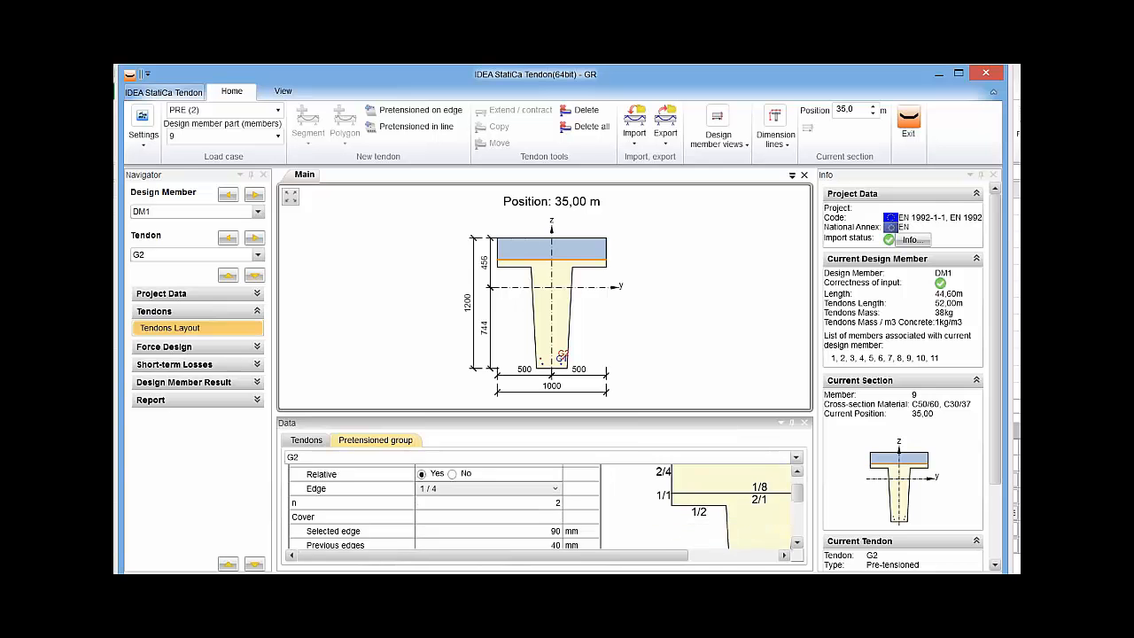
scroll(443, 505, "up", 4)
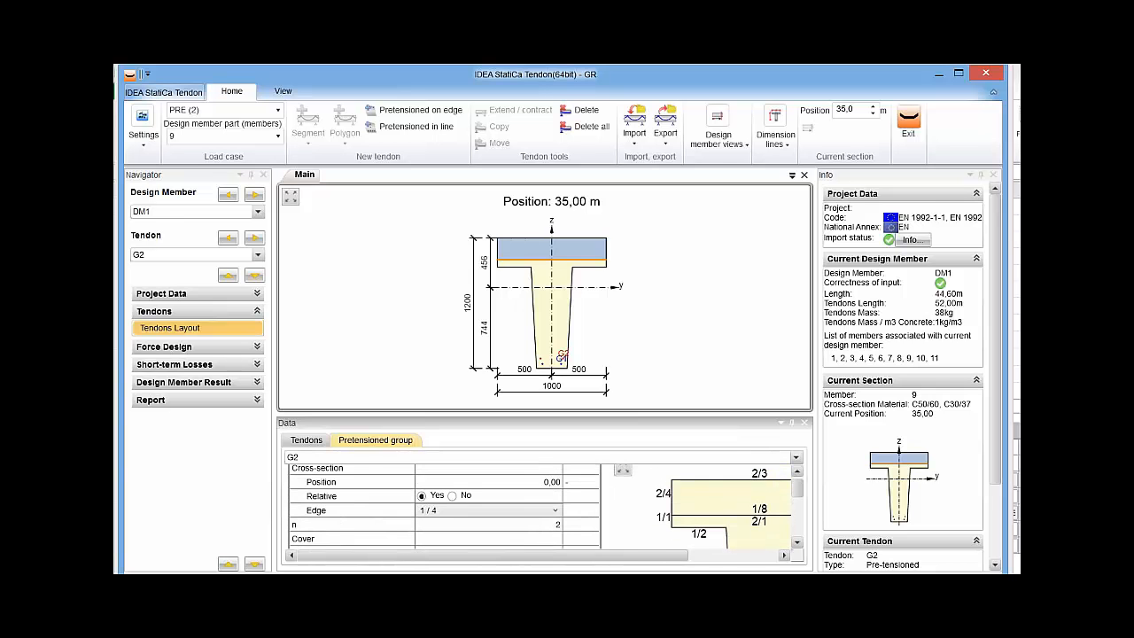
scroll(443, 505, "down", 4)
scroll(443, 505, "down", 1)
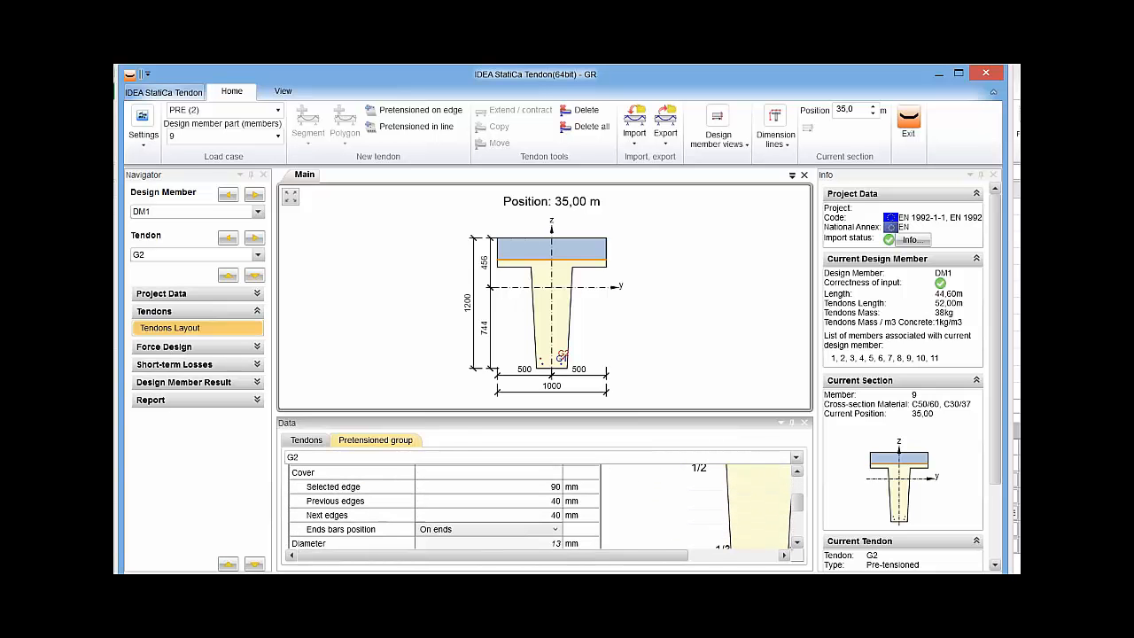
left_click(489, 486)
left_click(489, 501)
left_click(489, 515)
scroll(443, 505, "down", 3)
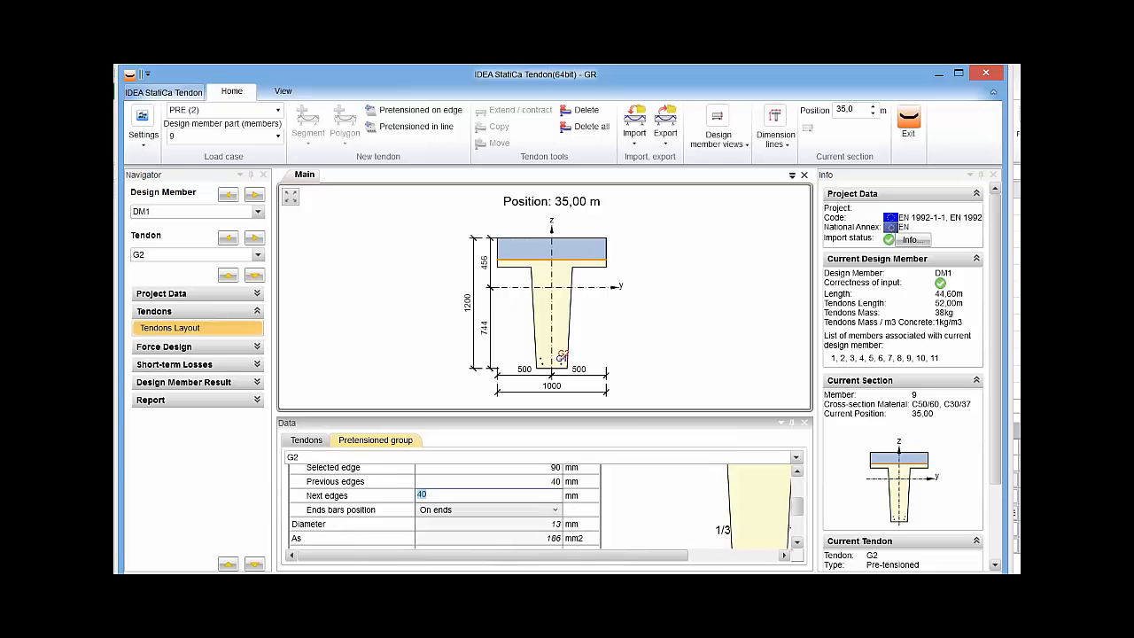
scroll(443, 505, "up", 5)
scroll(443, 505, "up", 2)
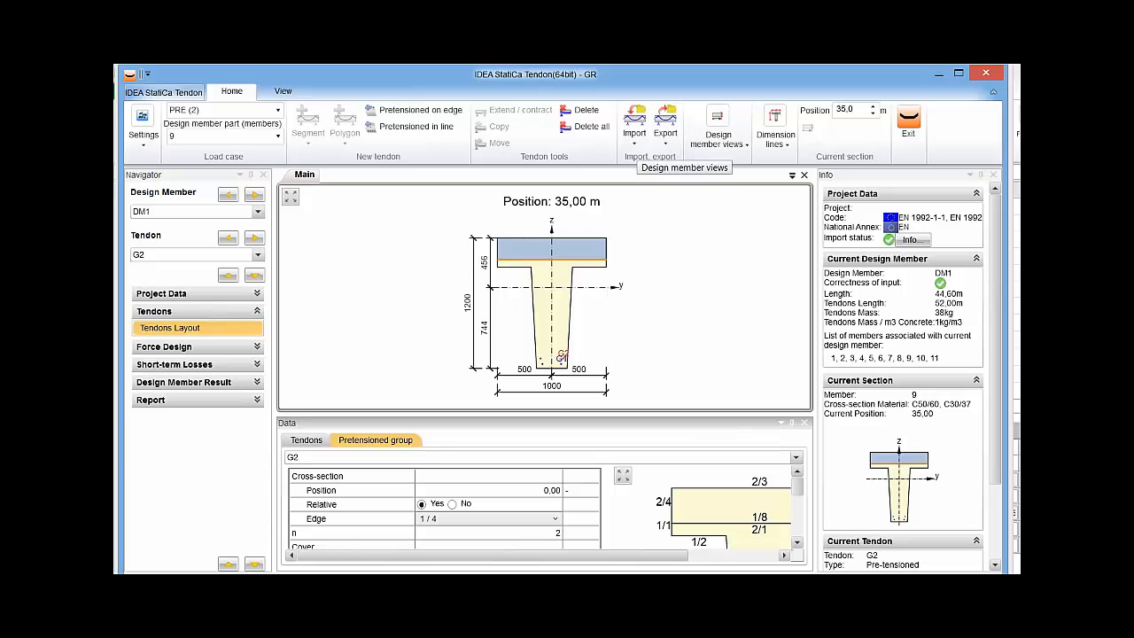
Show the design member in the XZ plane and import tendons from T-composite_G1_G2 preten.nav into load case PRE (5) on member 6.
left_click(717, 133)
left_click(639, 188)
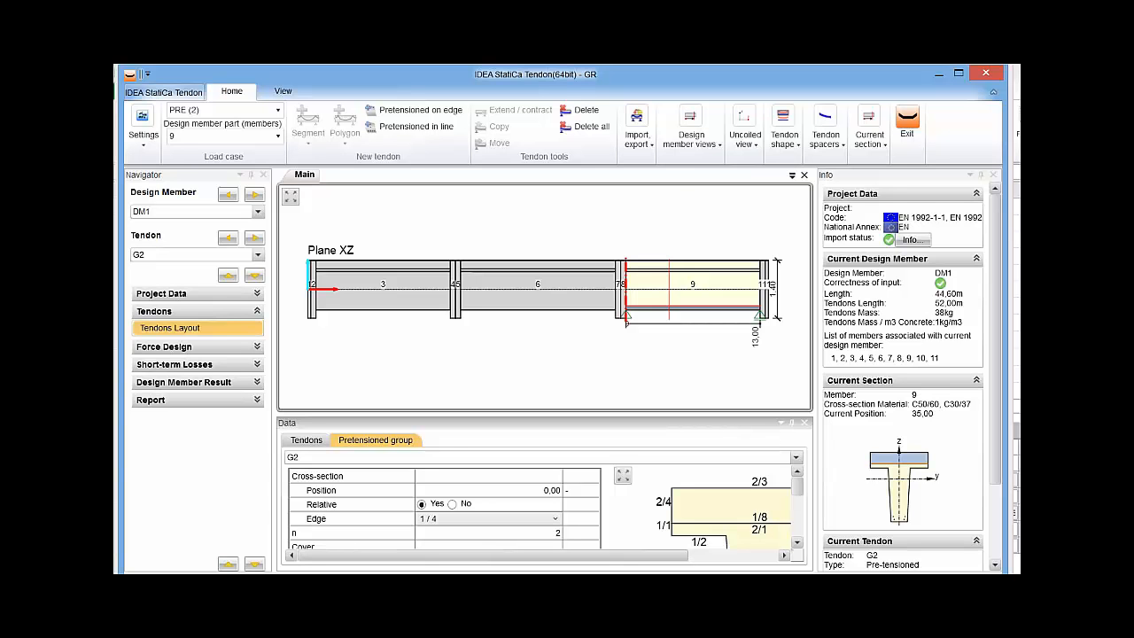
left_click(278, 110)
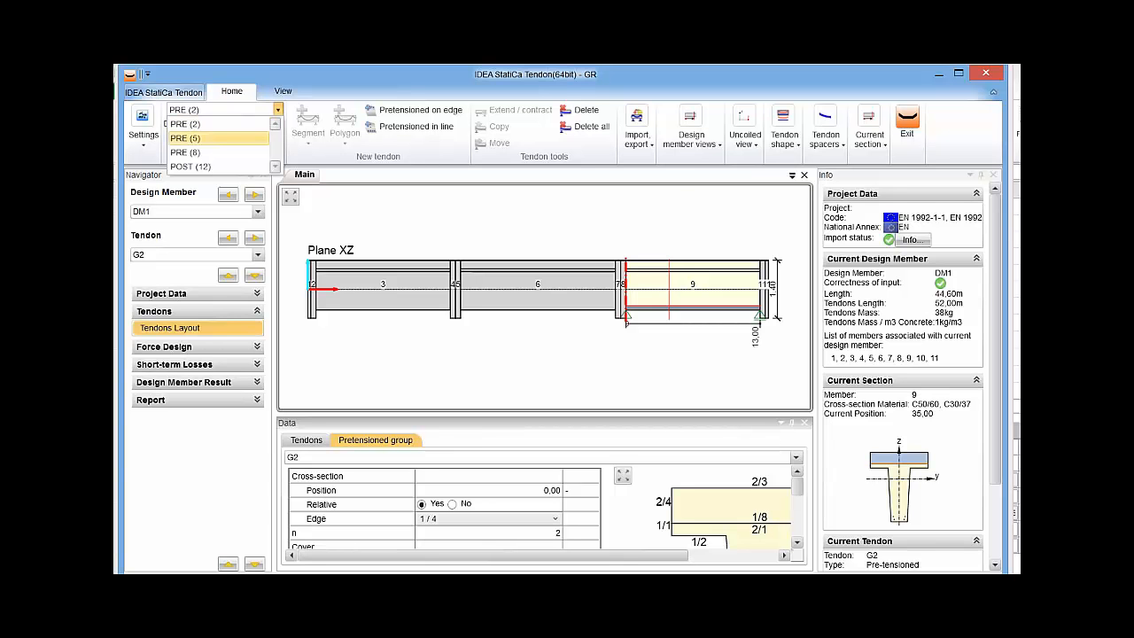
left_click(218, 138)
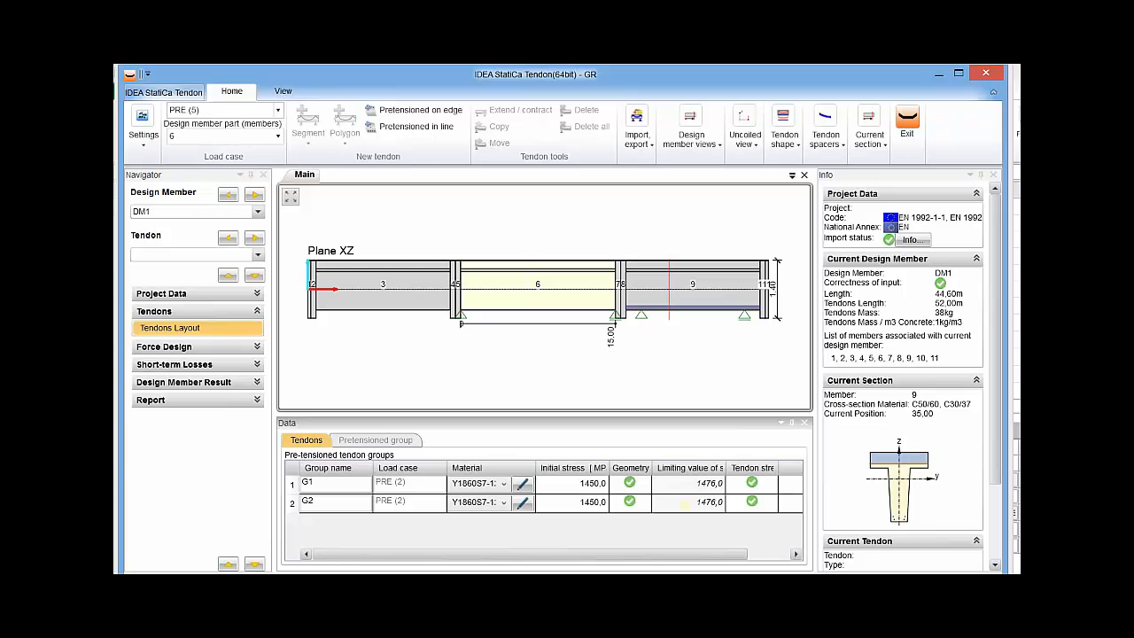
left_click(637, 133)
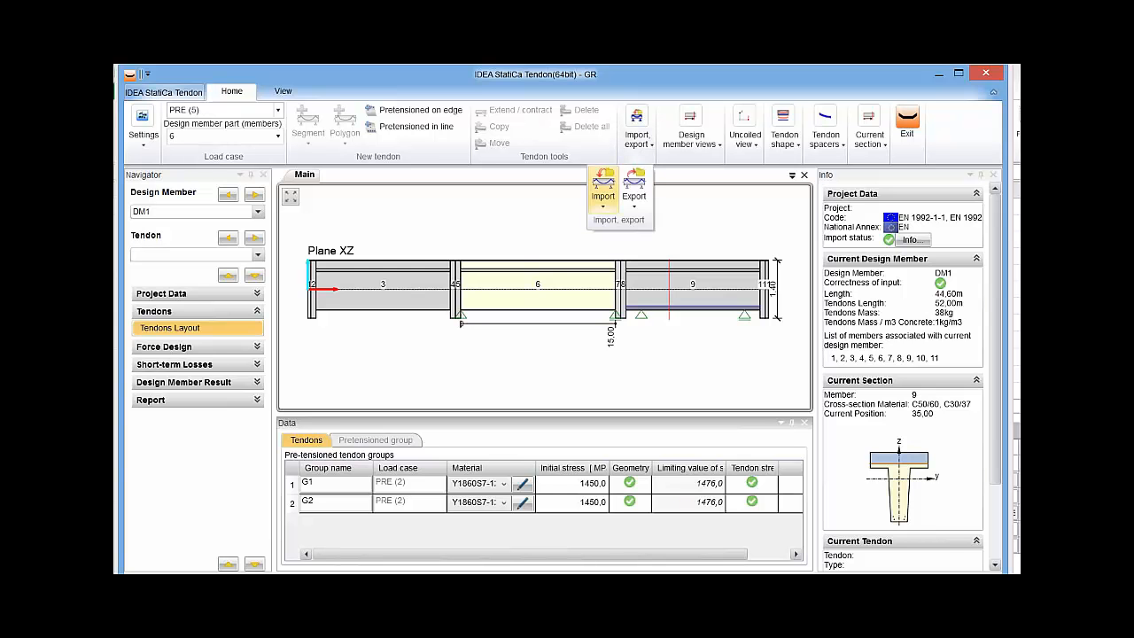
left_click(602, 191)
left_click(532, 225)
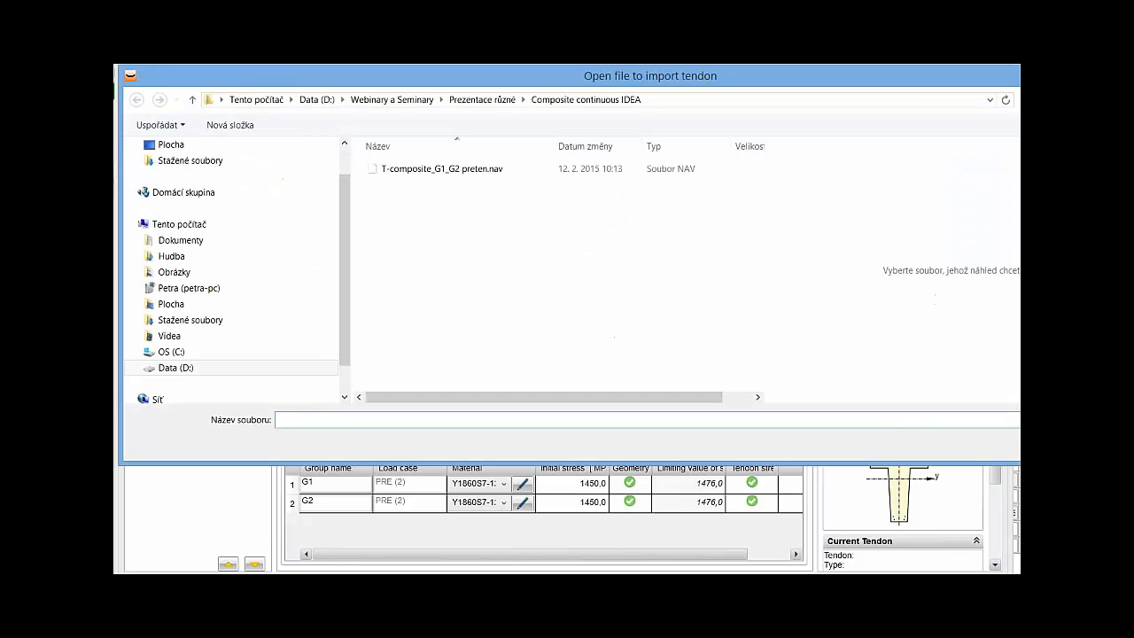
left_click(441, 168)
key("Return")
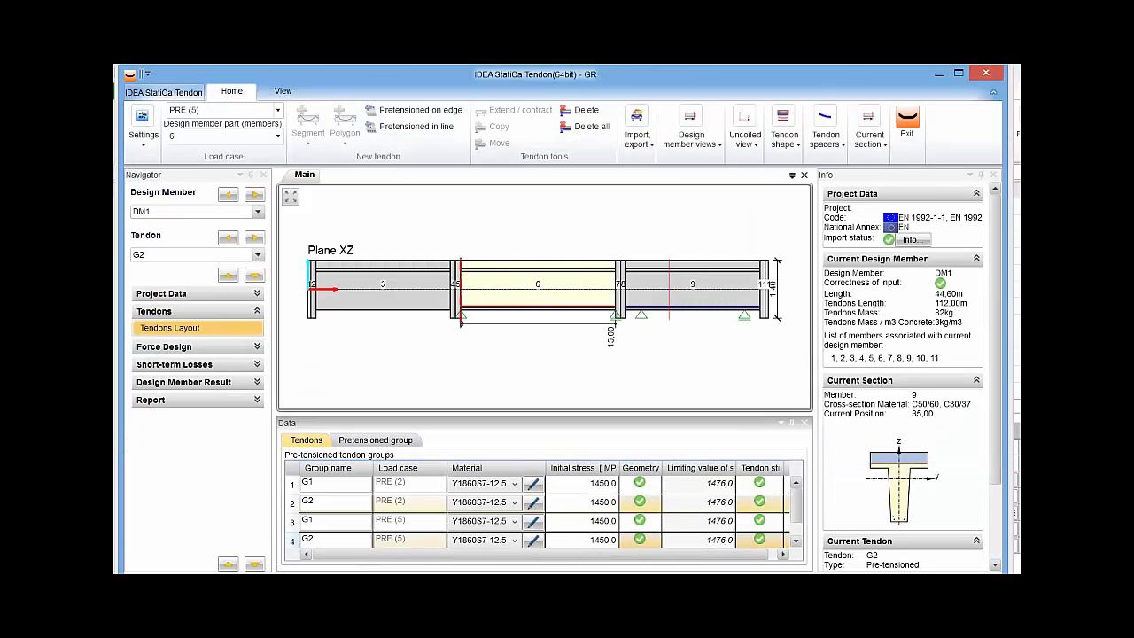
left_click_drag(796, 506, 796, 517)
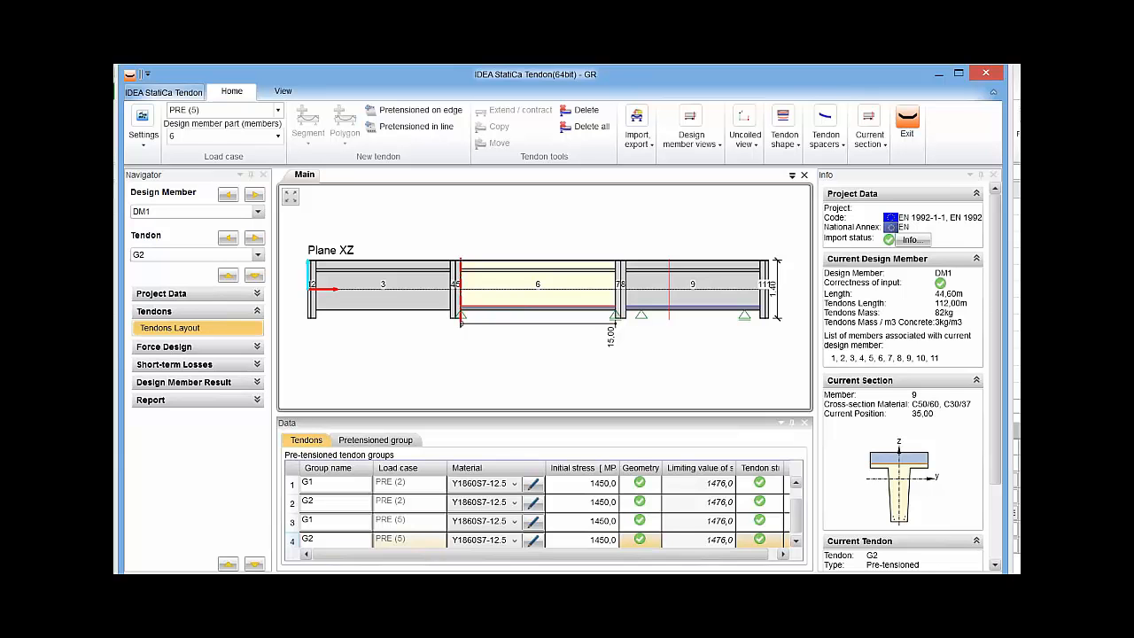
Import tendons from T-composite_G1_G2 preten.nav into load case PRE (8) on member 3.
left_click(277, 110)
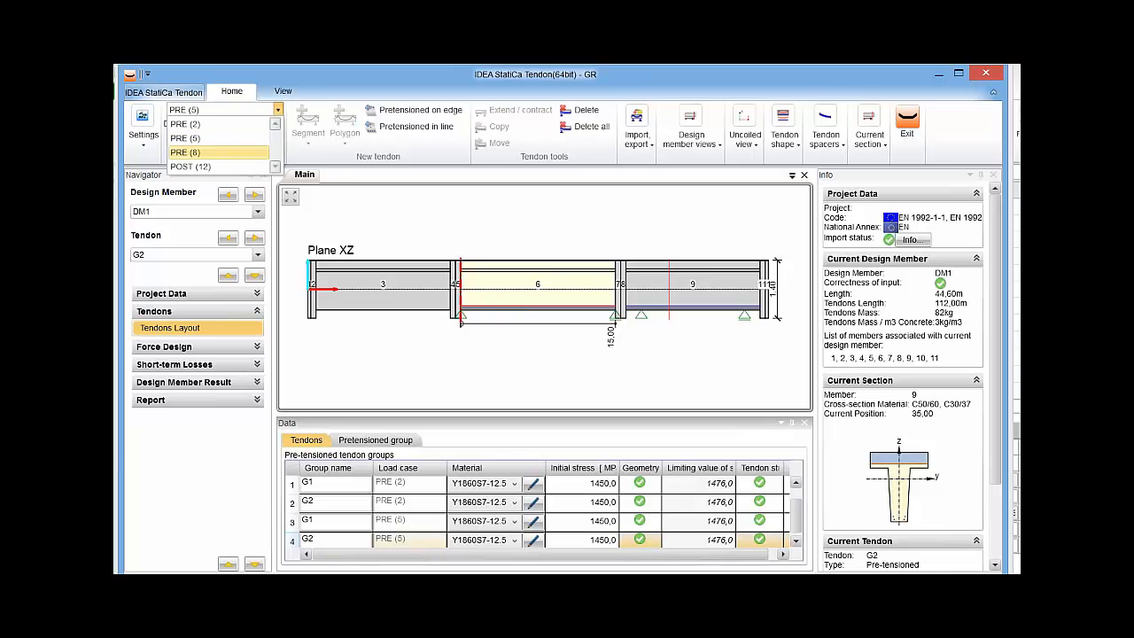
left_click(218, 153)
left_click(637, 137)
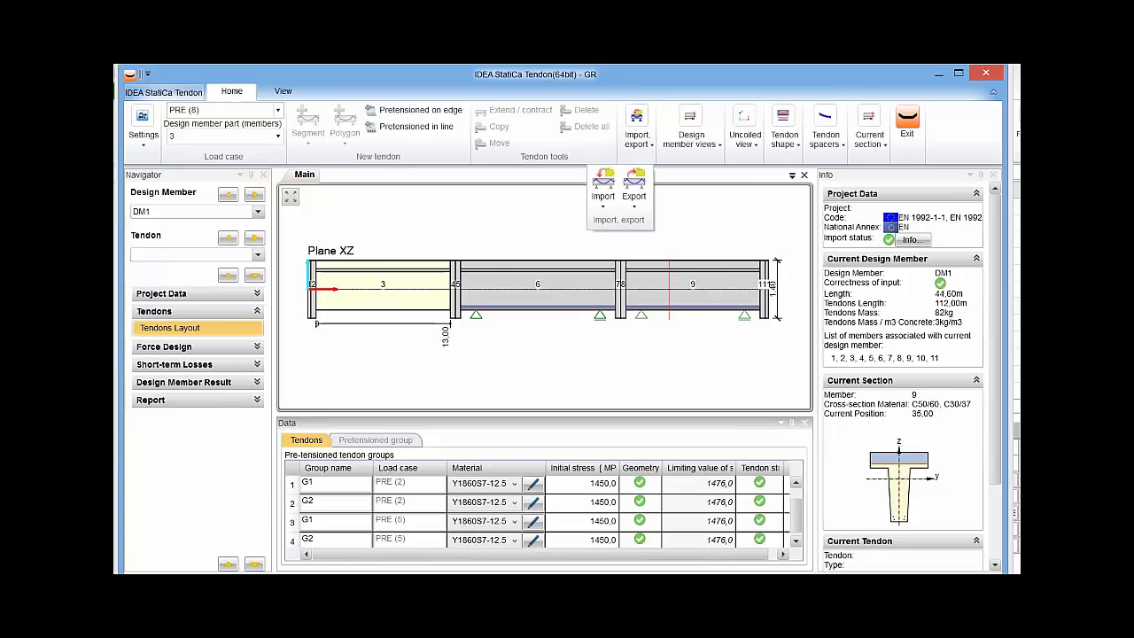
left_click(602, 191)
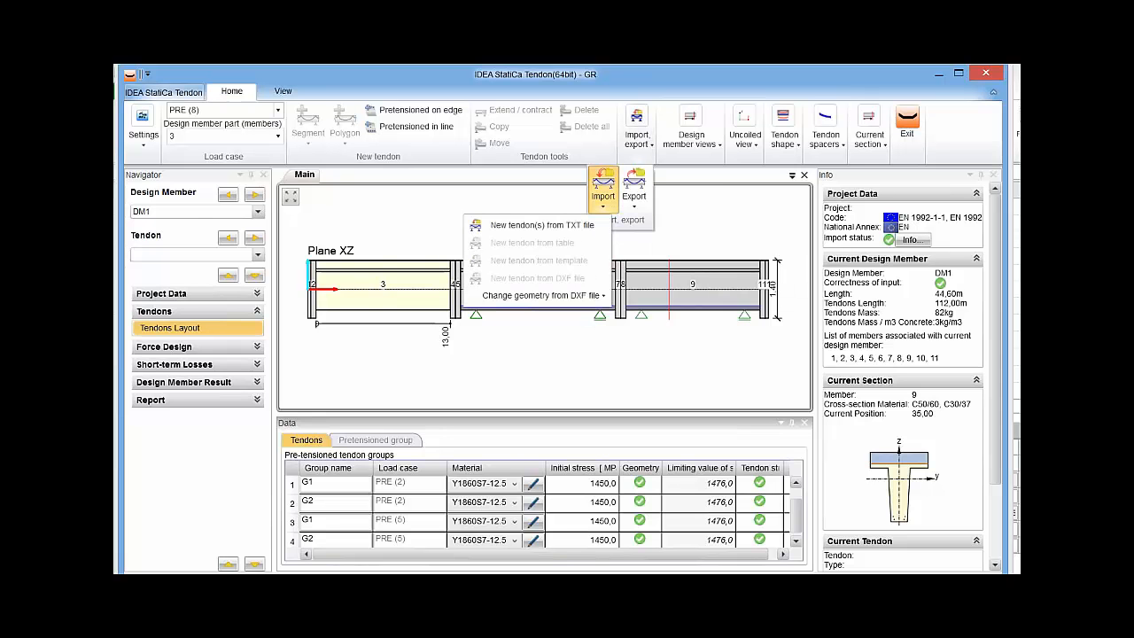
left_click(541, 225)
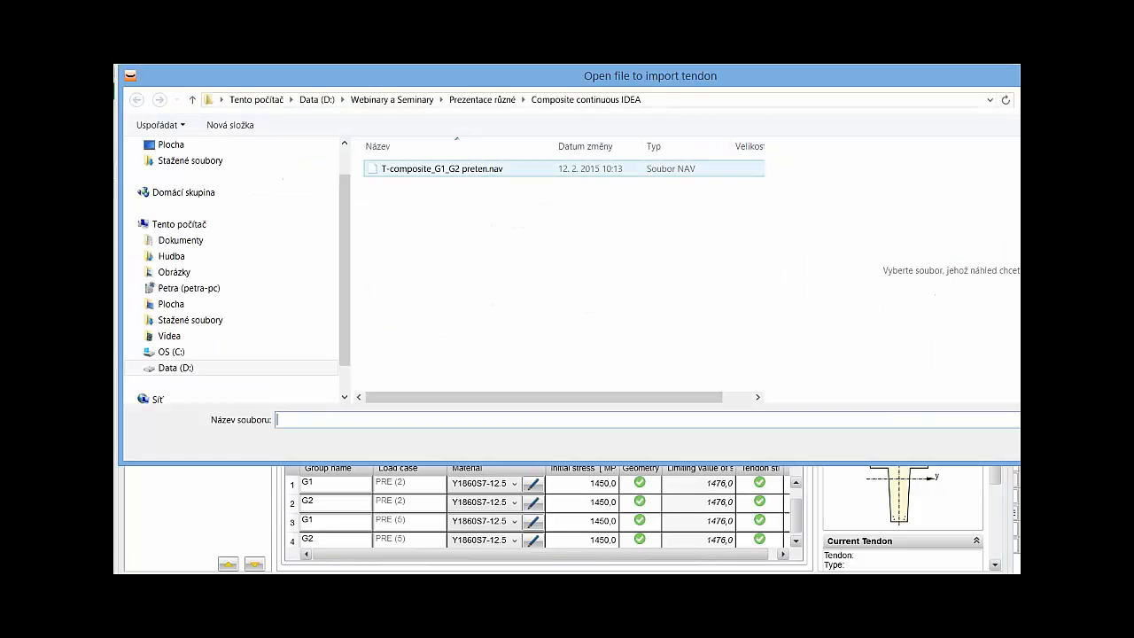
left_click(441, 168)
key("Return")
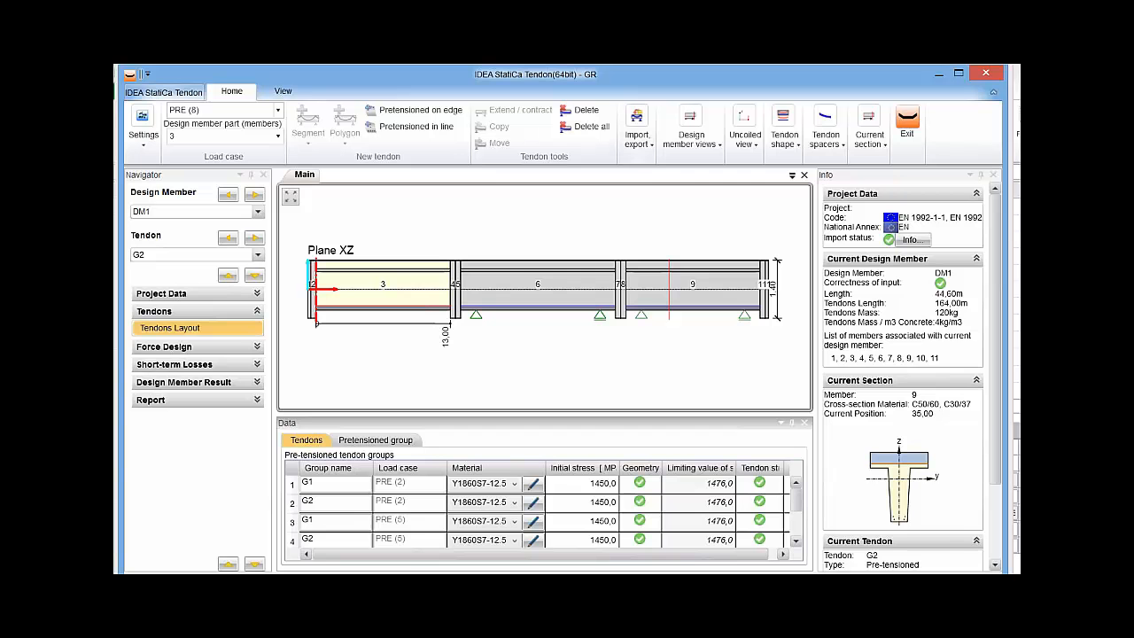
Switch to load case POST (12) and review the segment, polygon and import options for creating post-tensioned tendons.
left_click(277, 110)
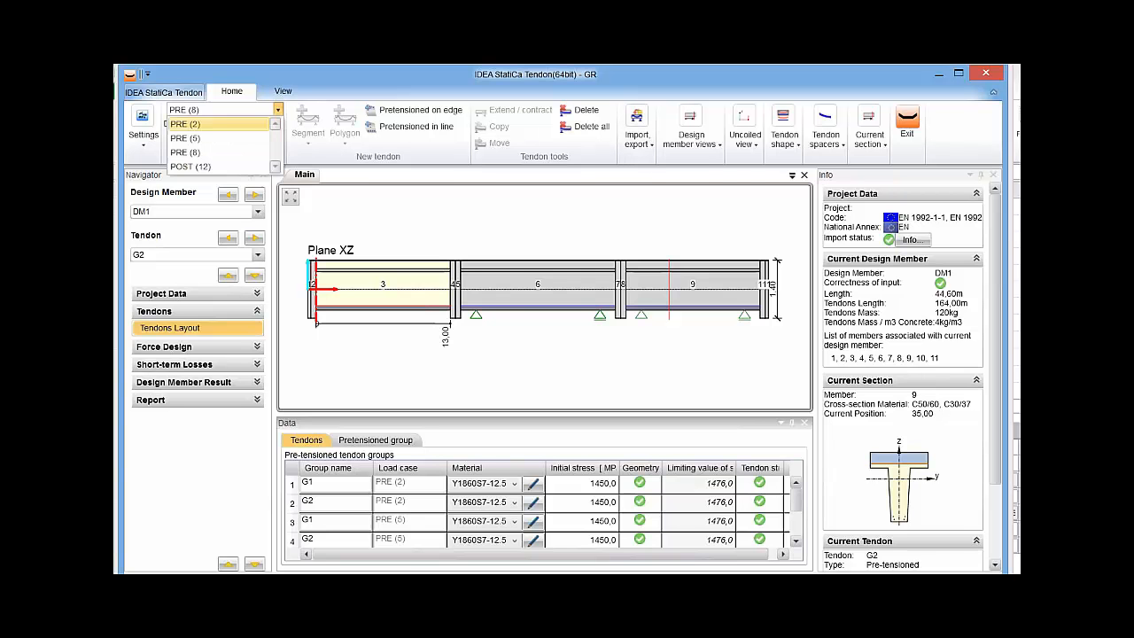
left_click(215, 166)
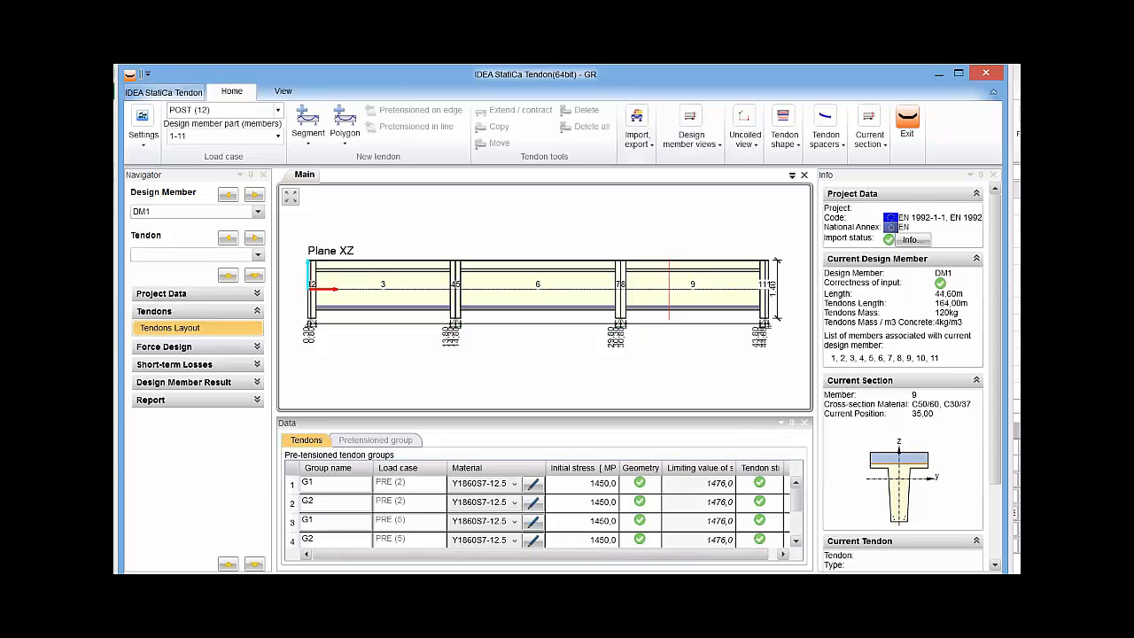
left_click(307, 133)
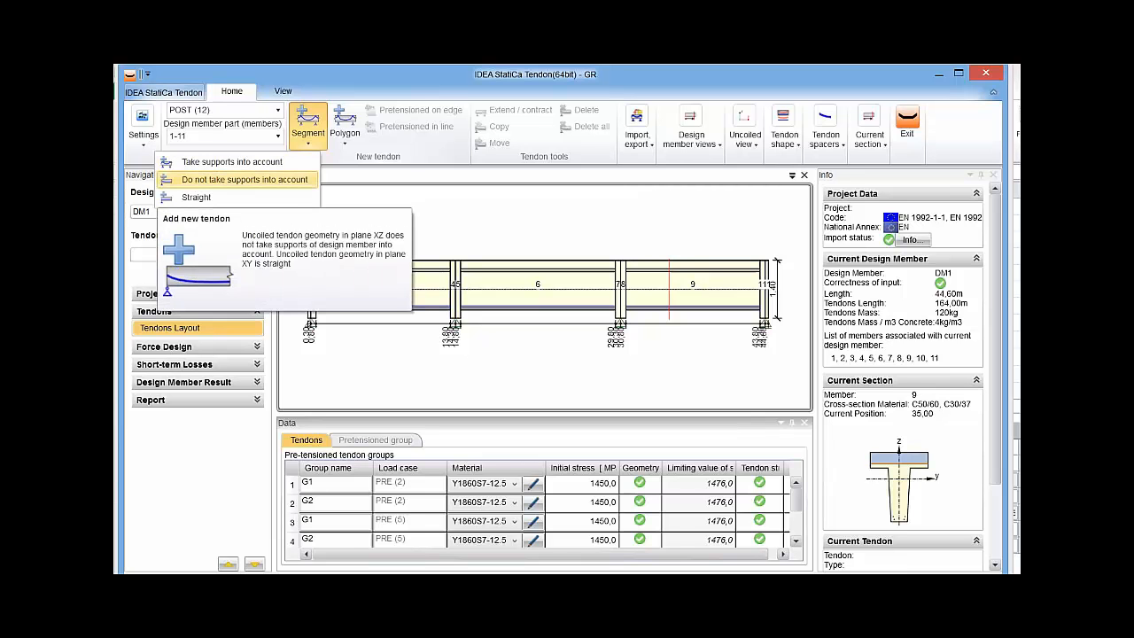
left_click(345, 133)
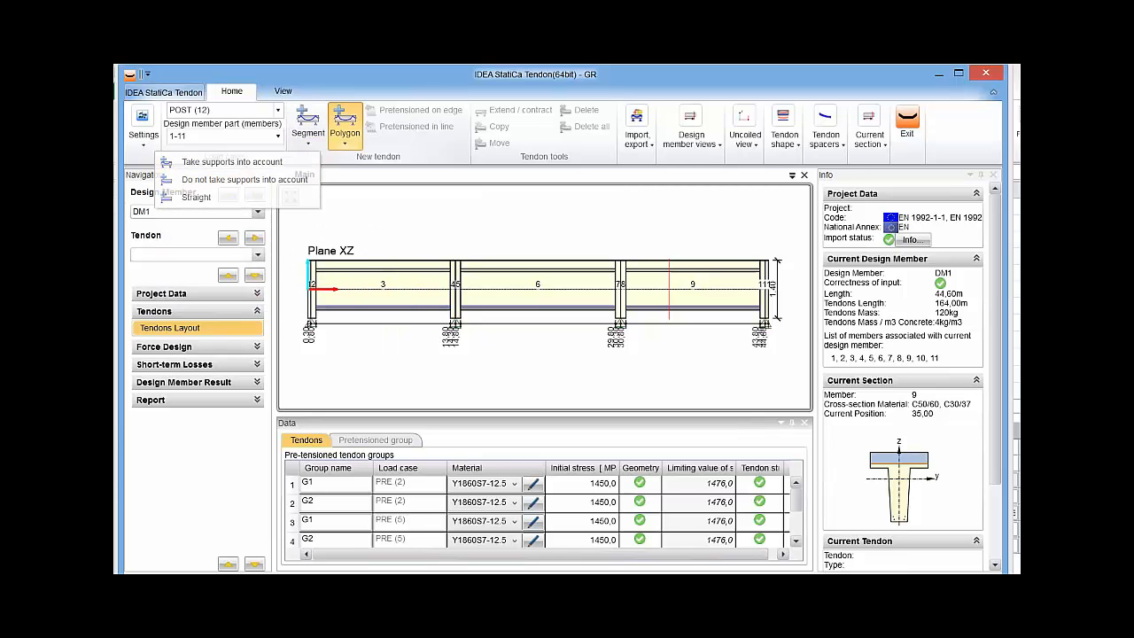
key("Escape")
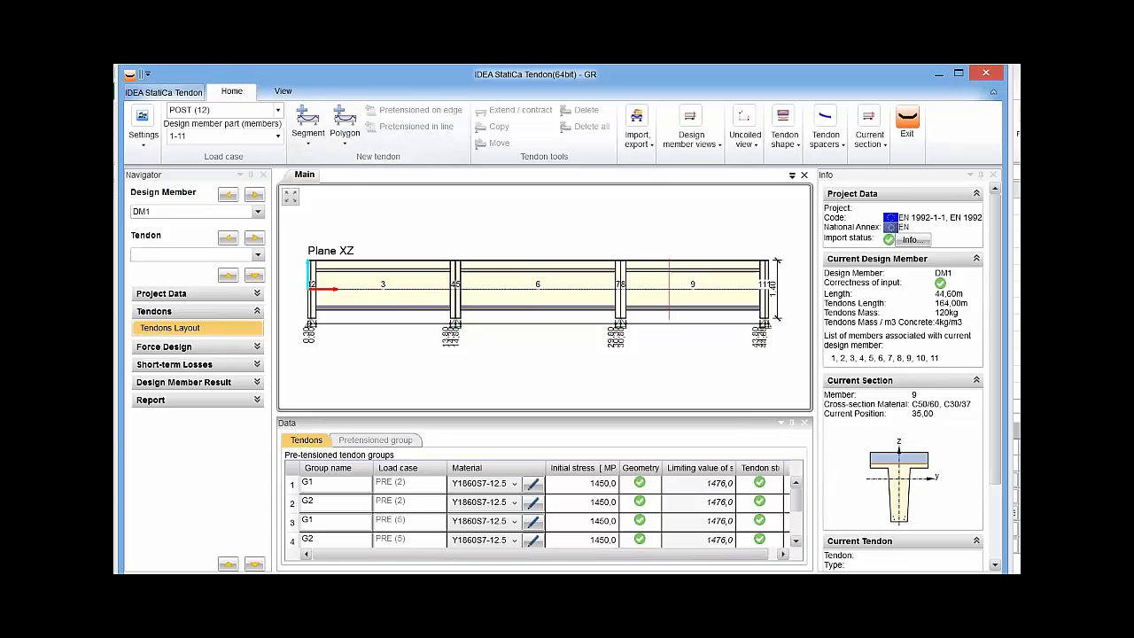
left_click(637, 133)
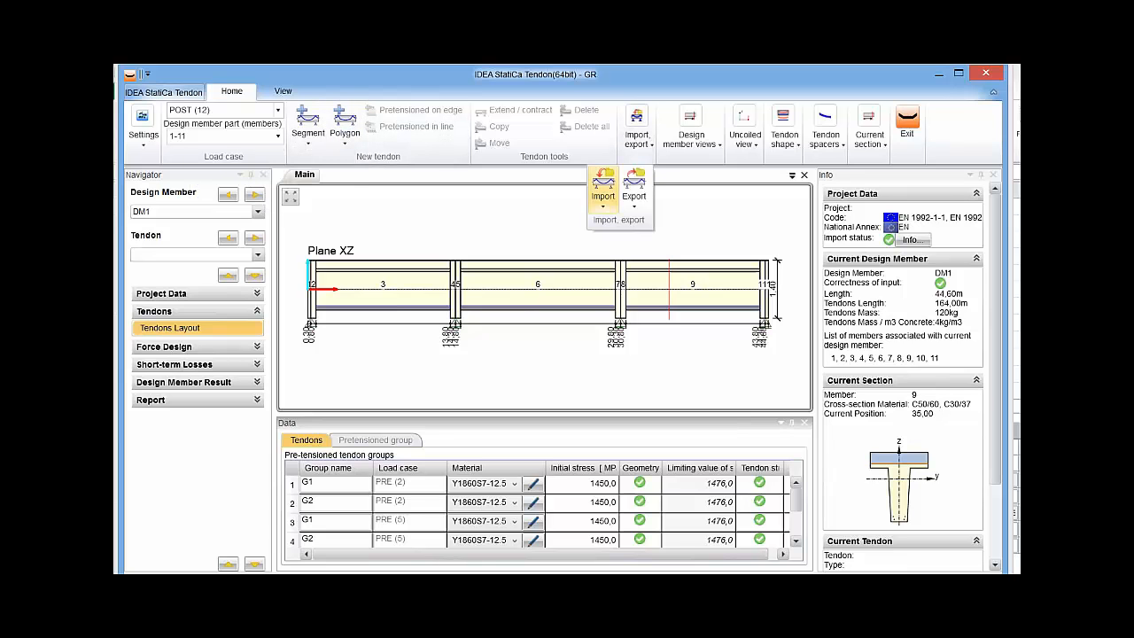
left_click(603, 191)
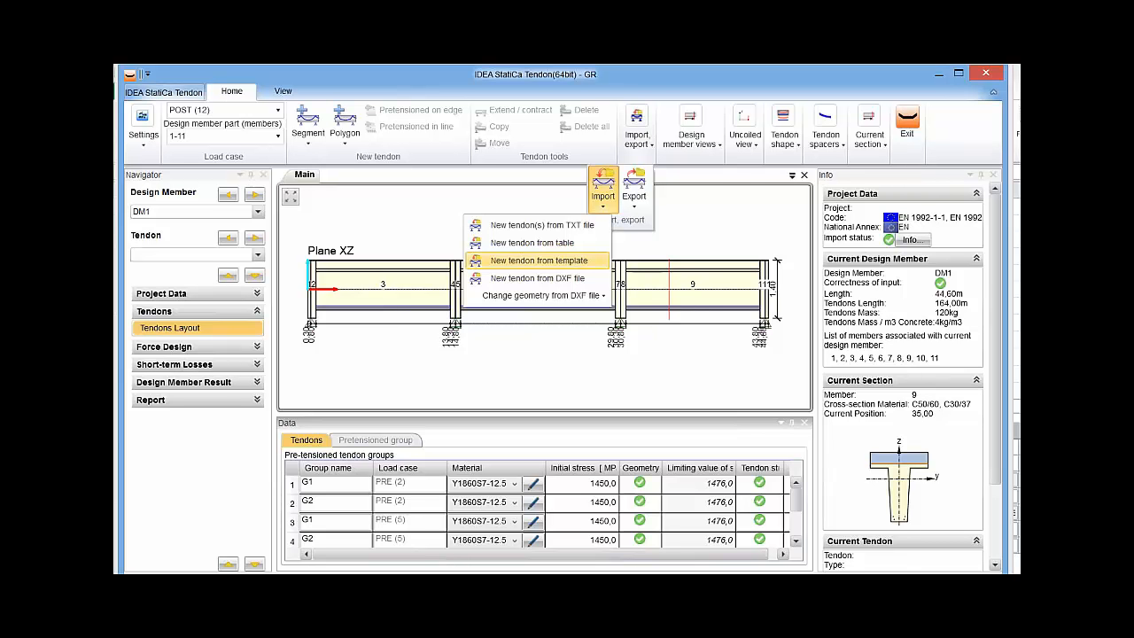
left_click(539, 260)
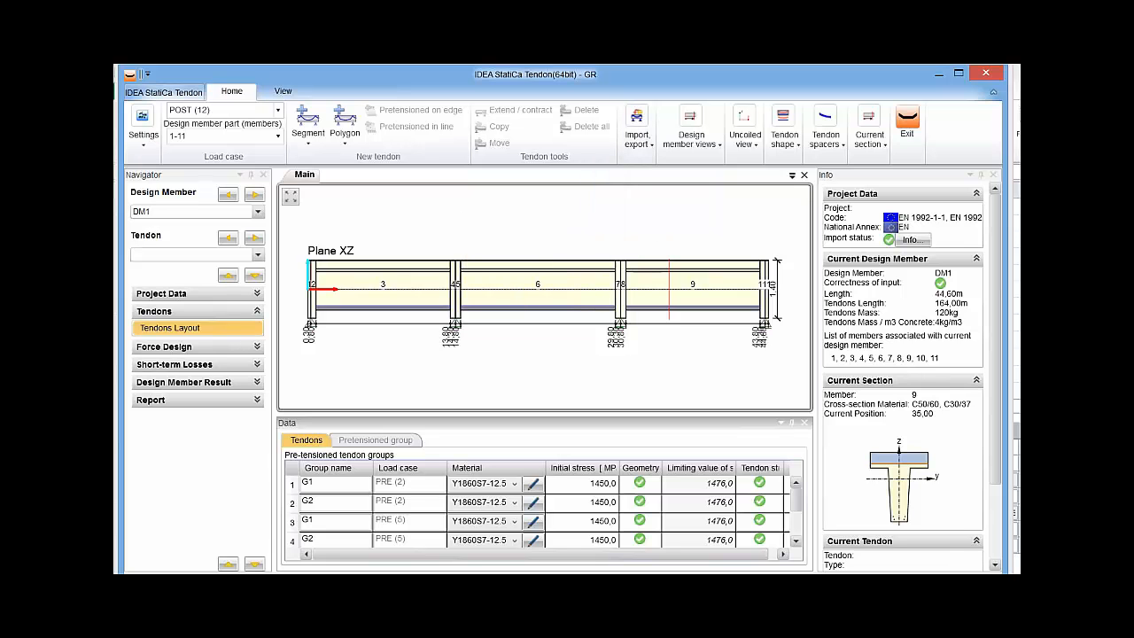
Add a segment tendon that takes supports into account and open its XZ geometry at the point over the first inner support.
left_click(308, 129)
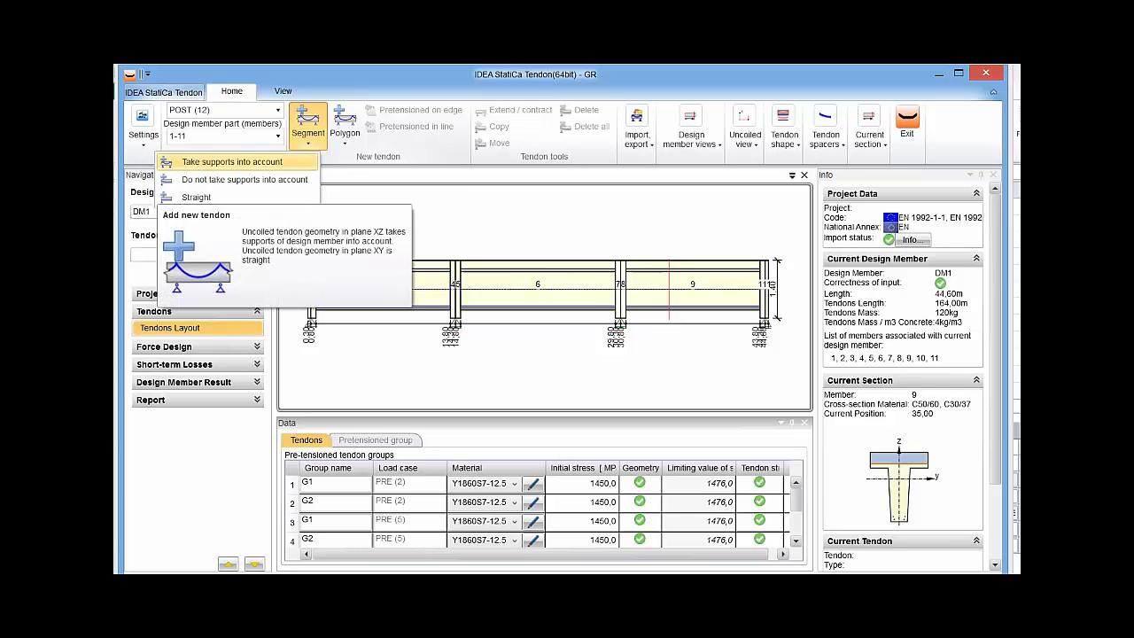
left_click(233, 162)
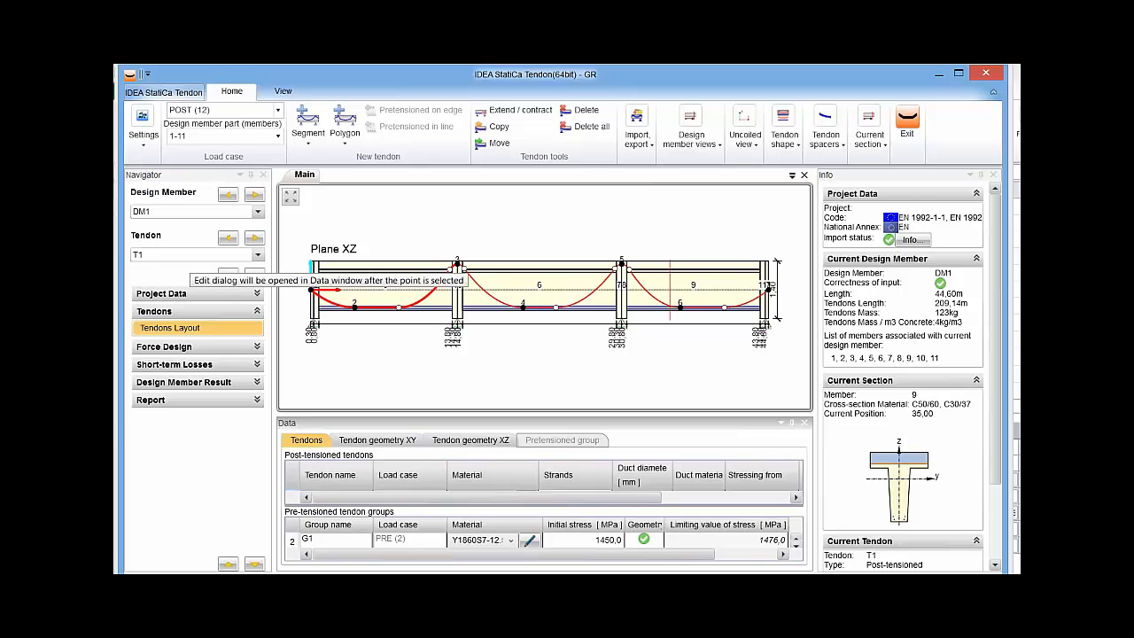
left_click(311, 266)
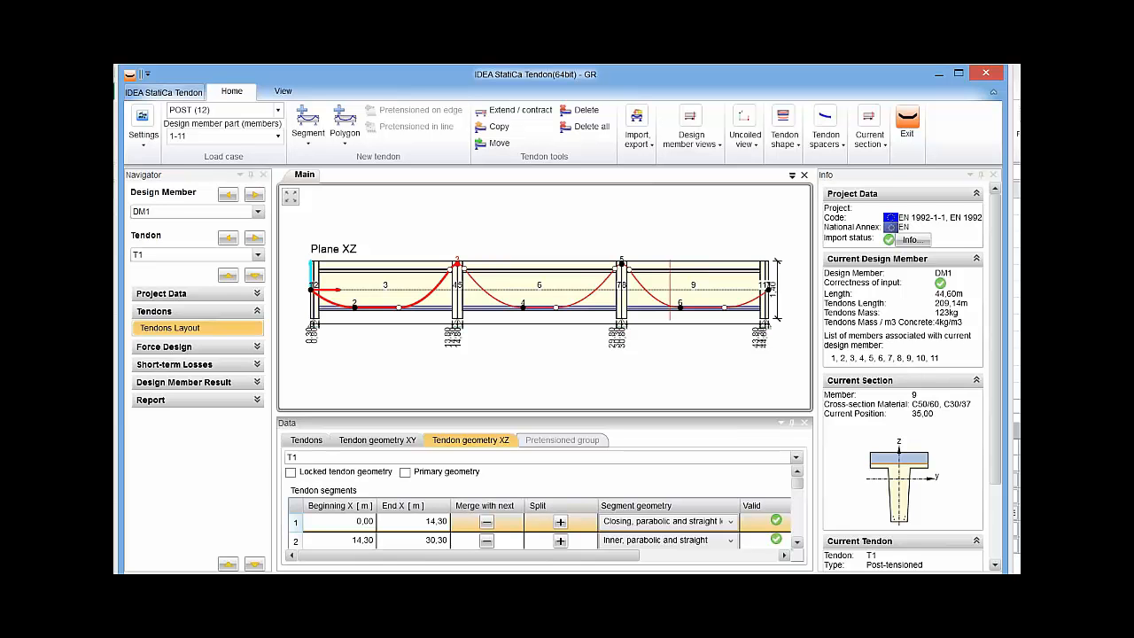
Enlarge the data area and set tendon point 3's Distance Z+ to -300 mm, related to Maximum Z+.
scroll(465, 310, "up", 10)
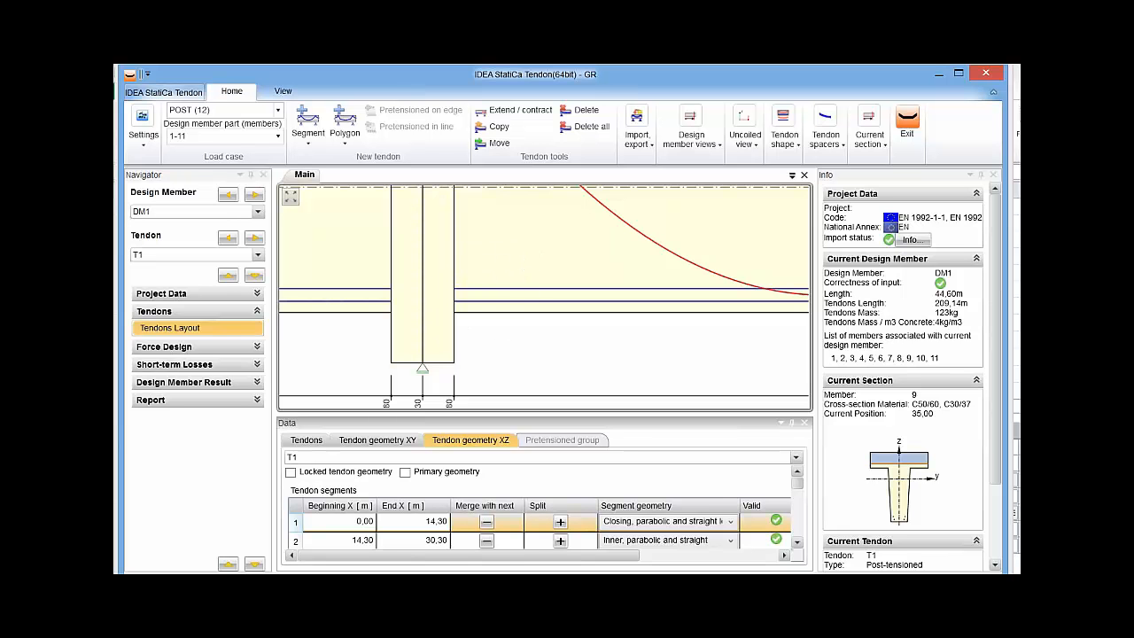
scroll(474, 293, "down", 8)
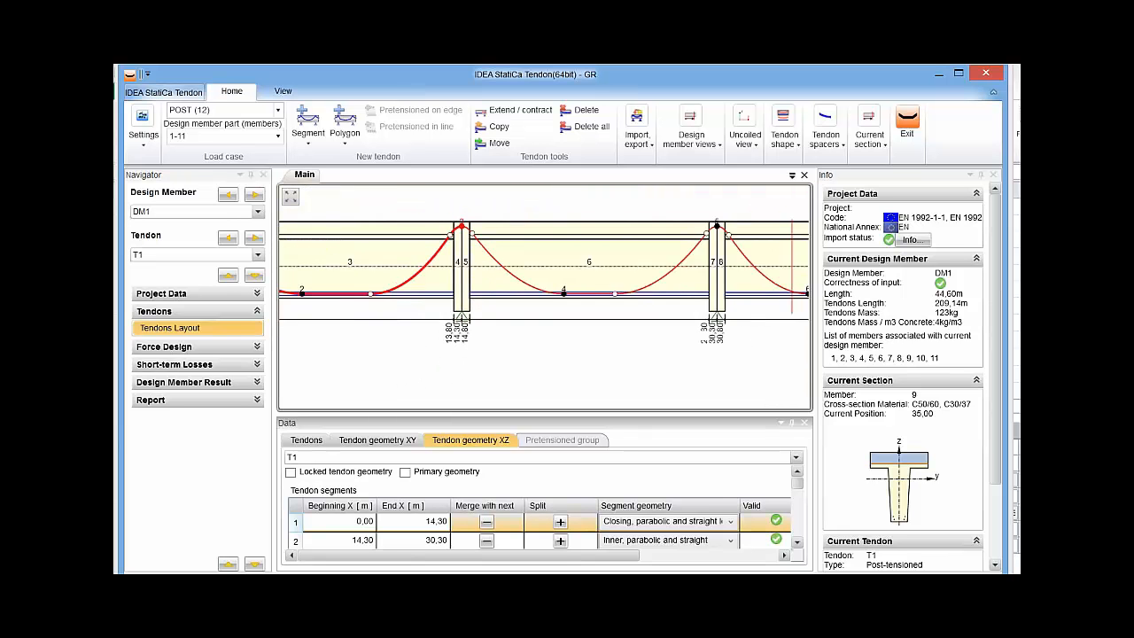
middle_click_drag(474, 292, 497, 315)
scroll(496, 315, "down", 3)
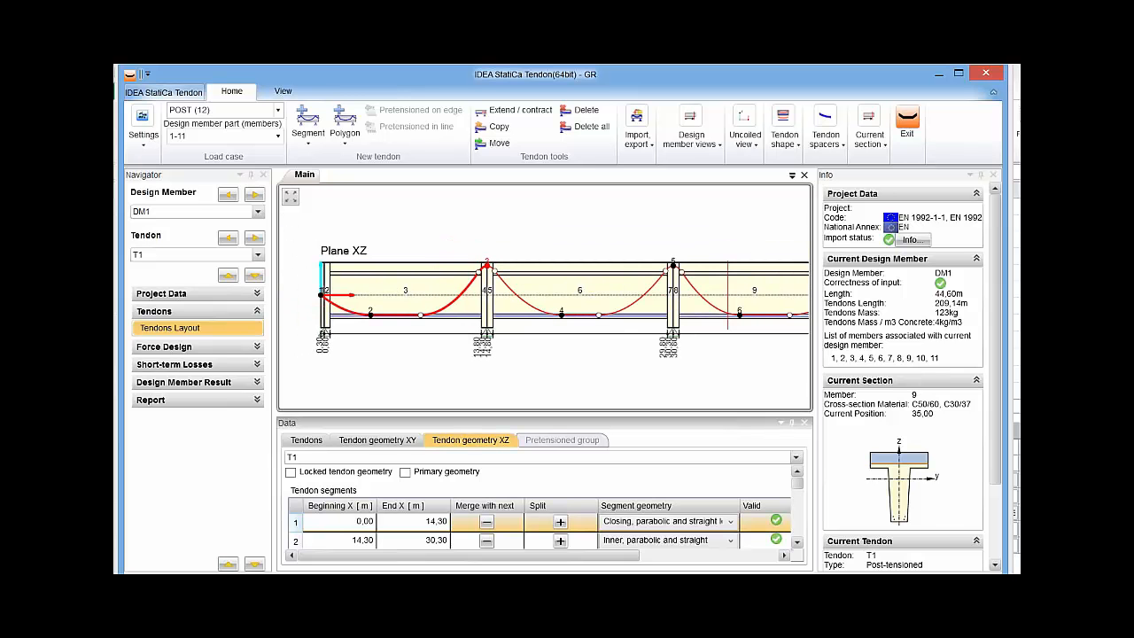
left_click_drag(490, 414, 490, 351)
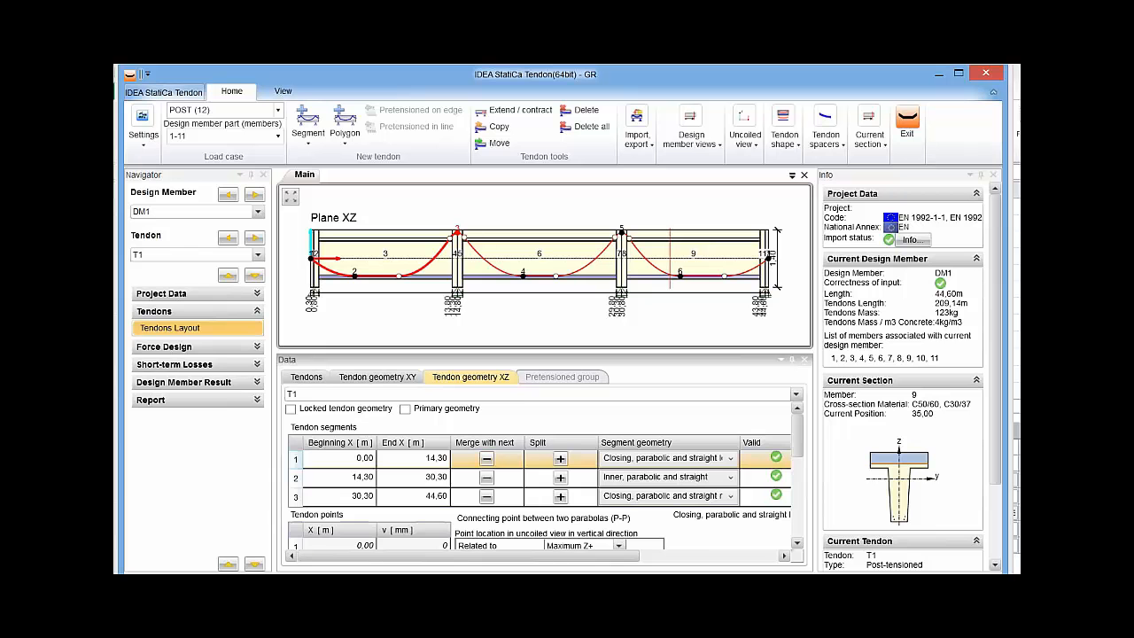
scroll(540, 475, "down", 3)
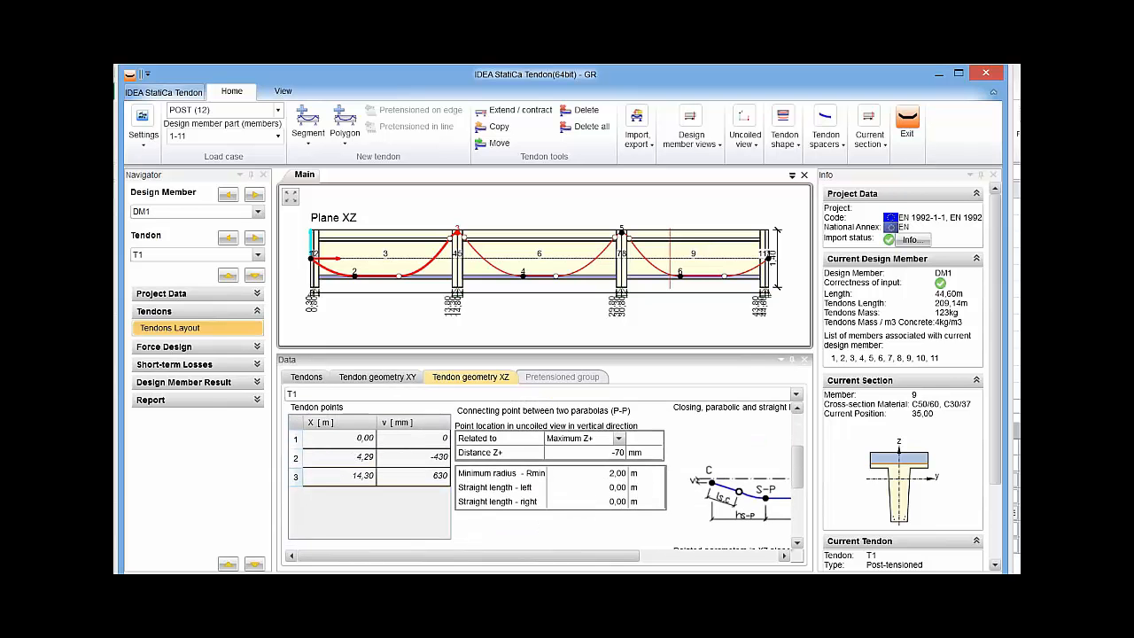
left_click(585, 453)
type("-300")
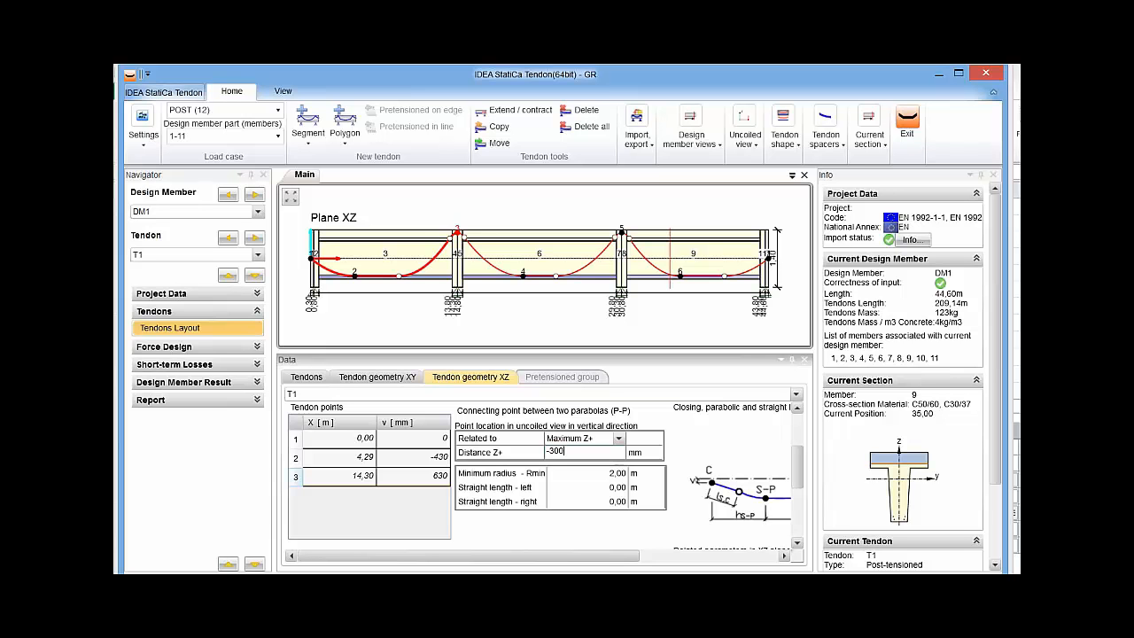
key("Tab")
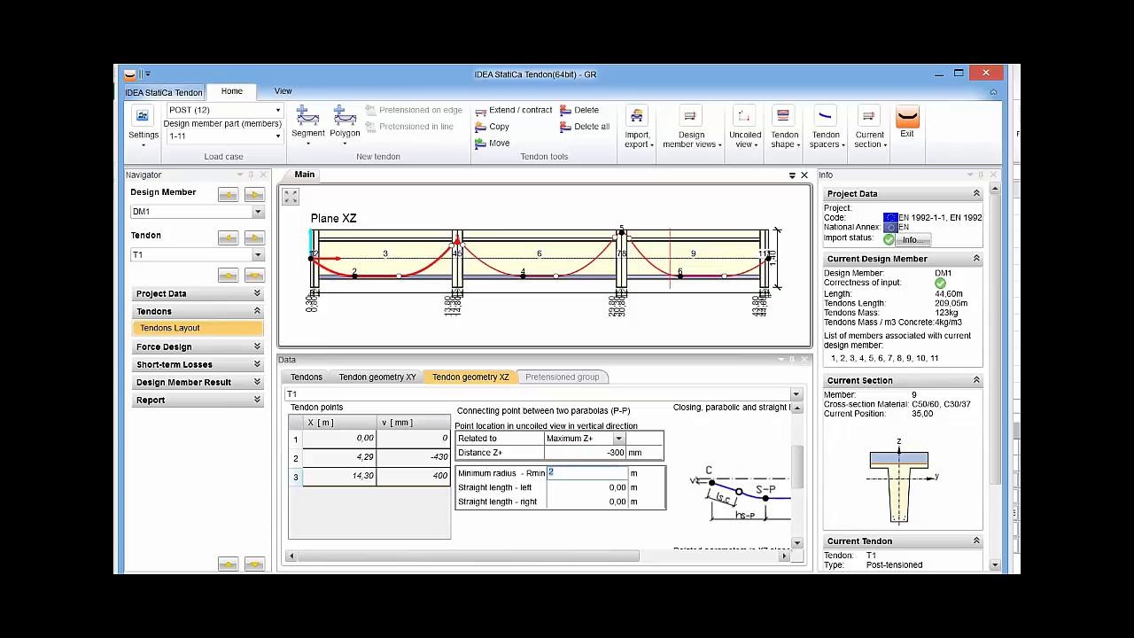
Set the Distance Z+ of tendon point 5, over the second inner support, to -300 mm.
left_click(622, 232)
left_click(585, 452)
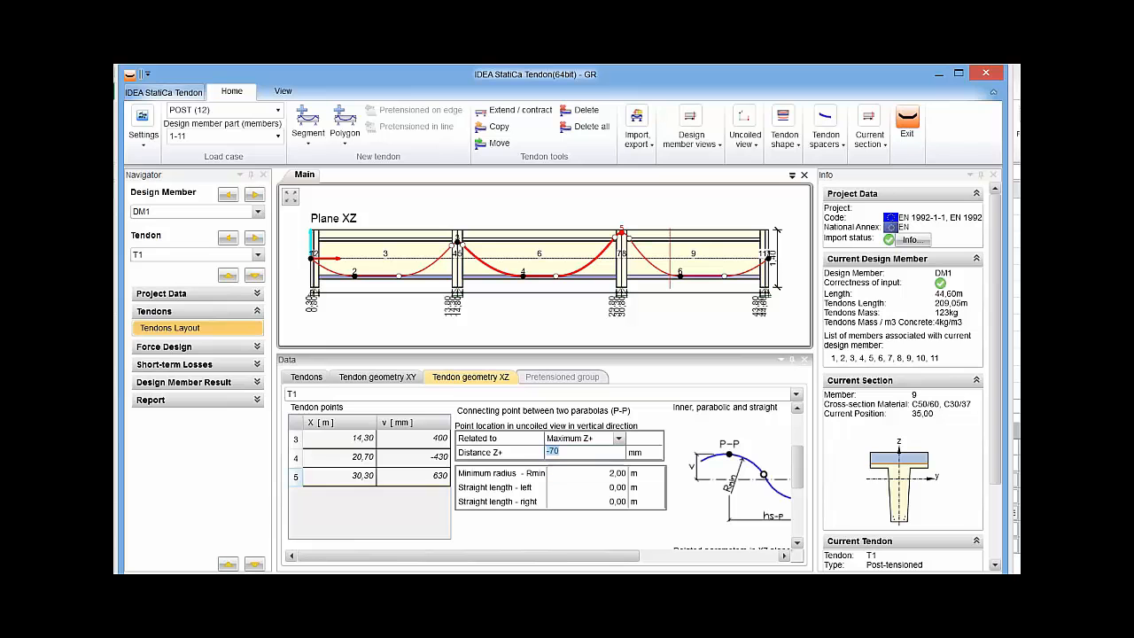
type("-300")
key("Tab")
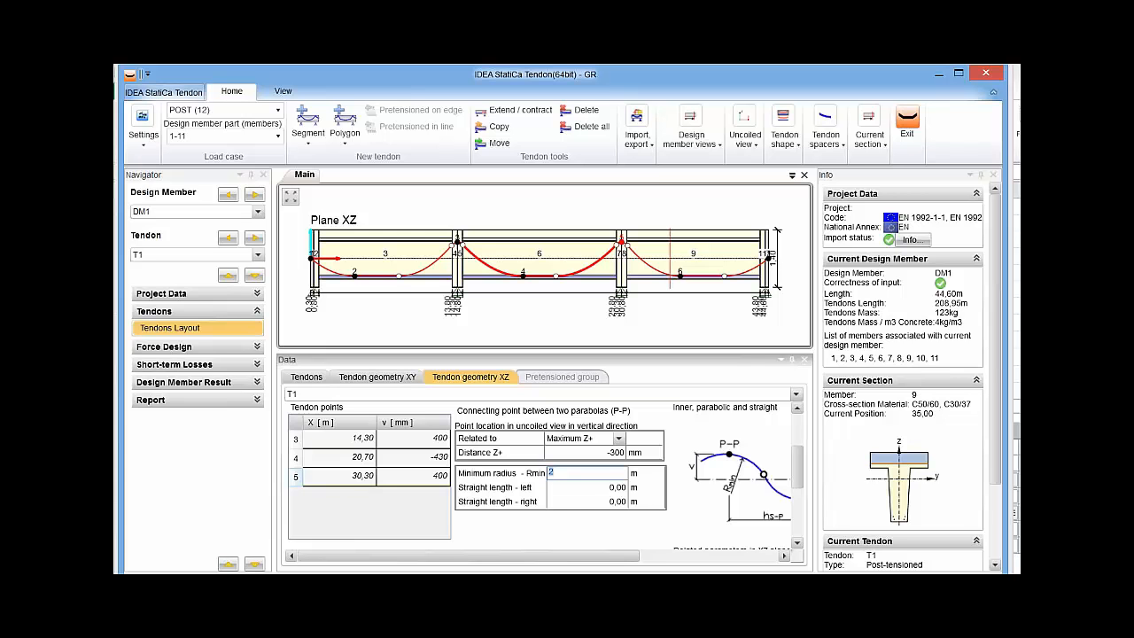
Examine the vertical and horizontal location parameters of tendon point 2 and return to the tendon list.
left_click(355, 276)
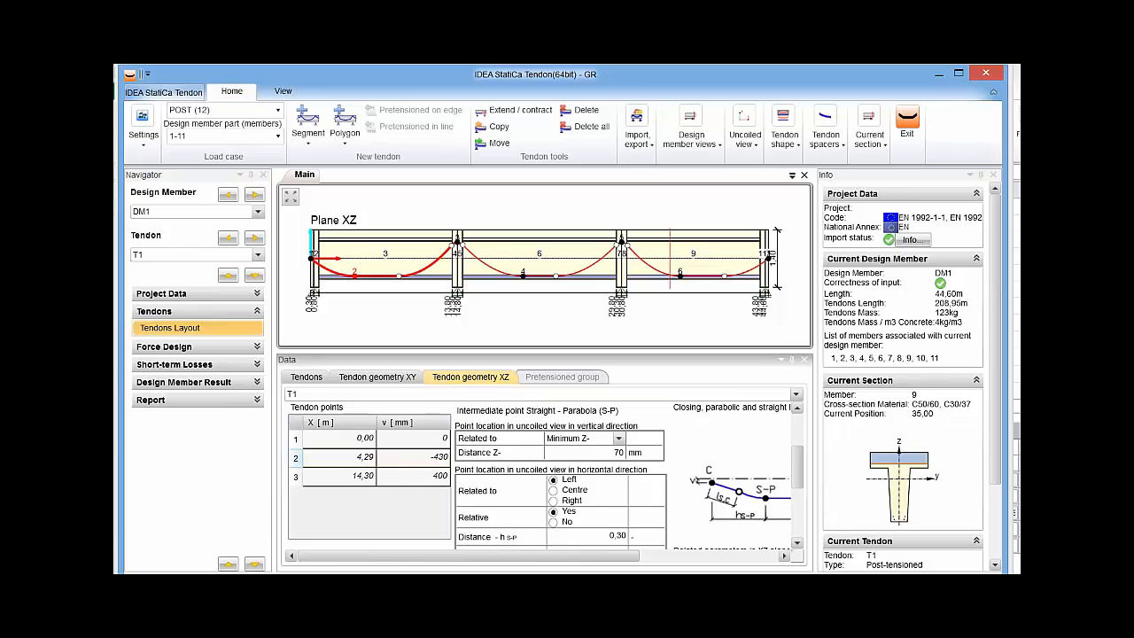
scroll(546, 476, "down", 2)
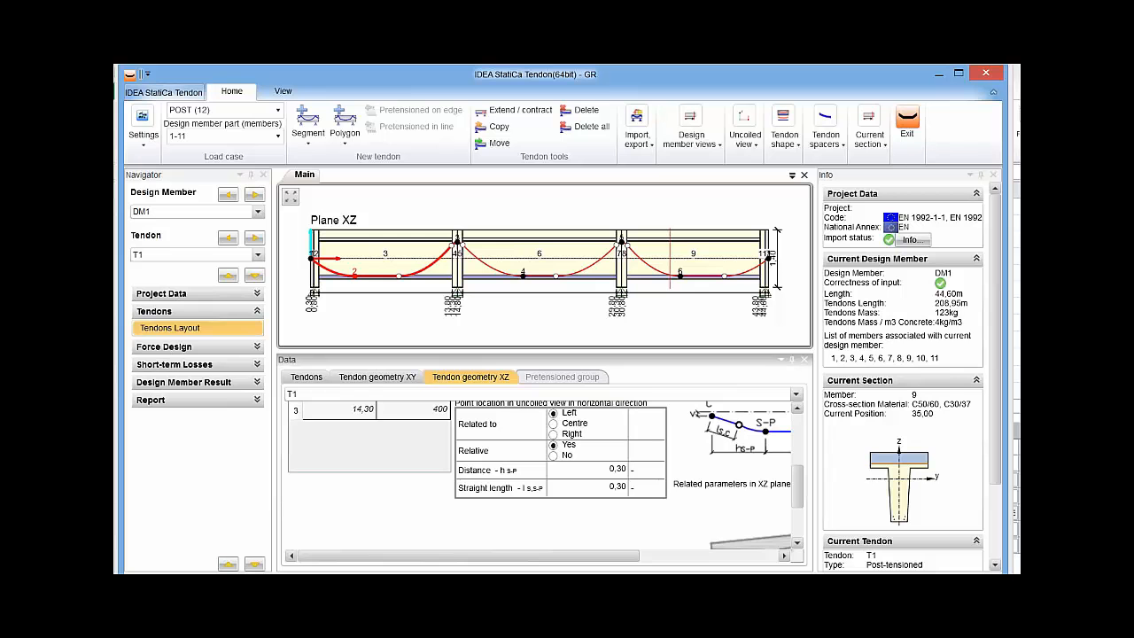
left_click(307, 377)
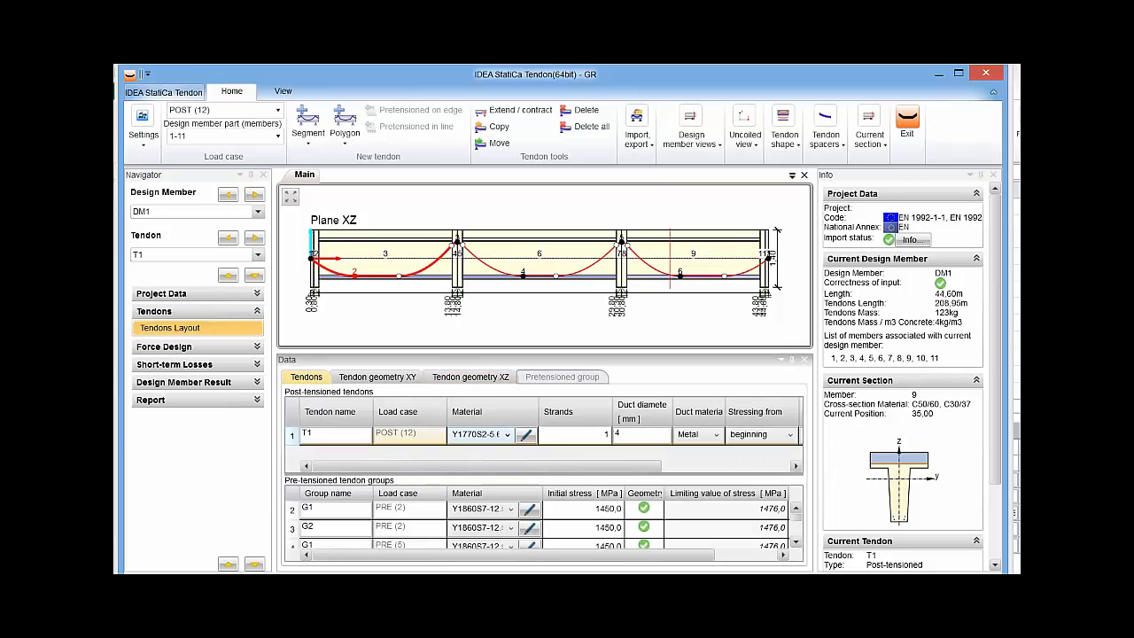
left_click(506, 434)
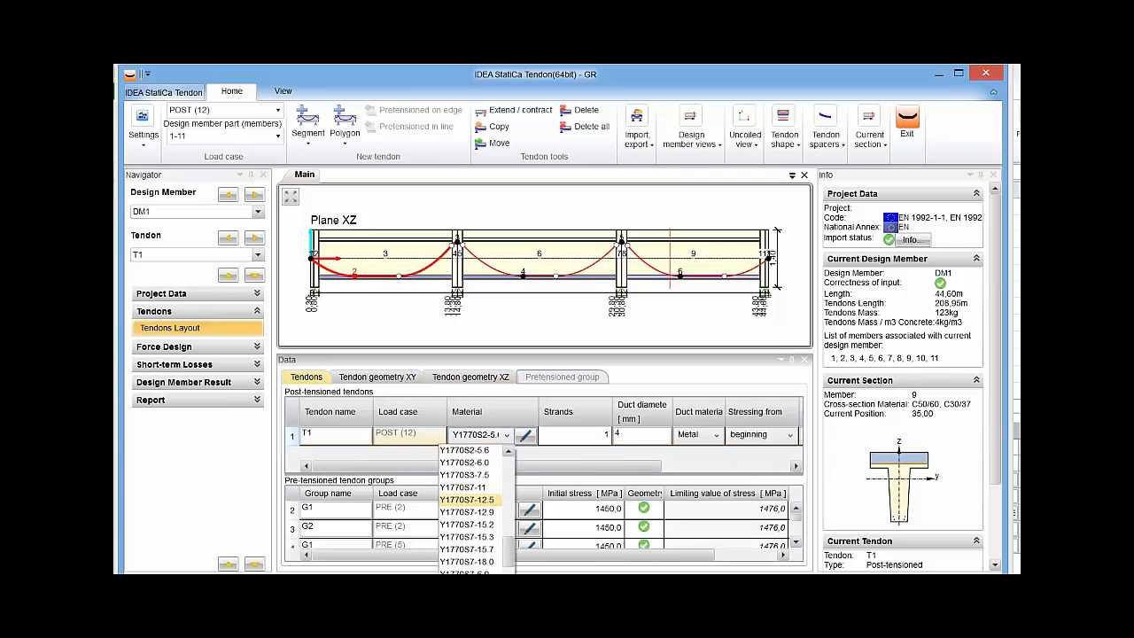
scroll(469, 509, "down", 3)
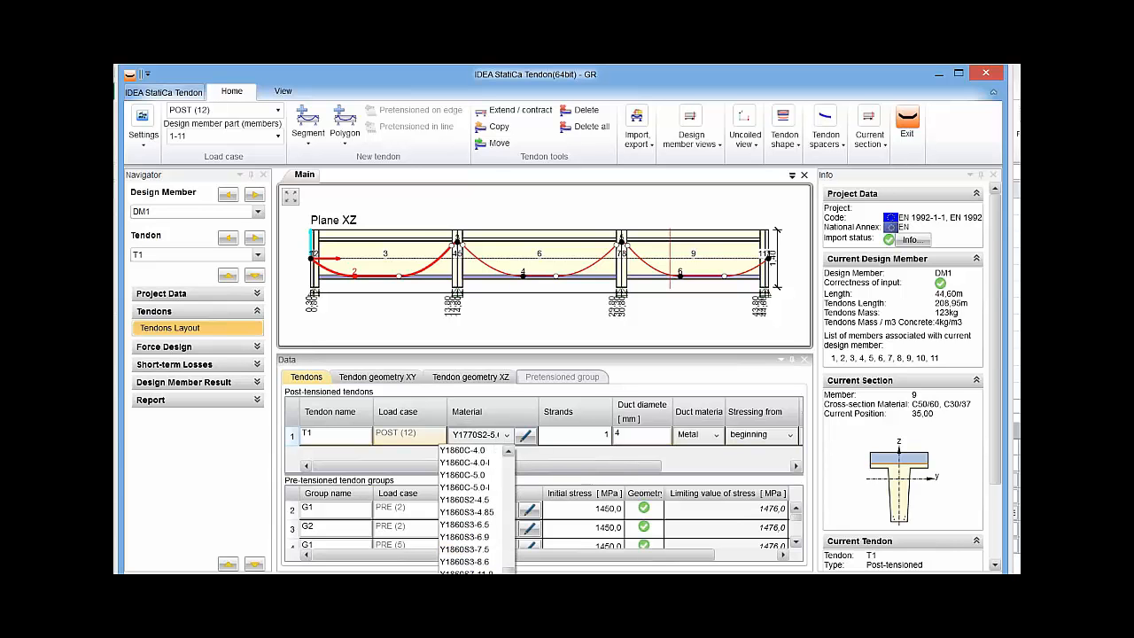
key("Escape")
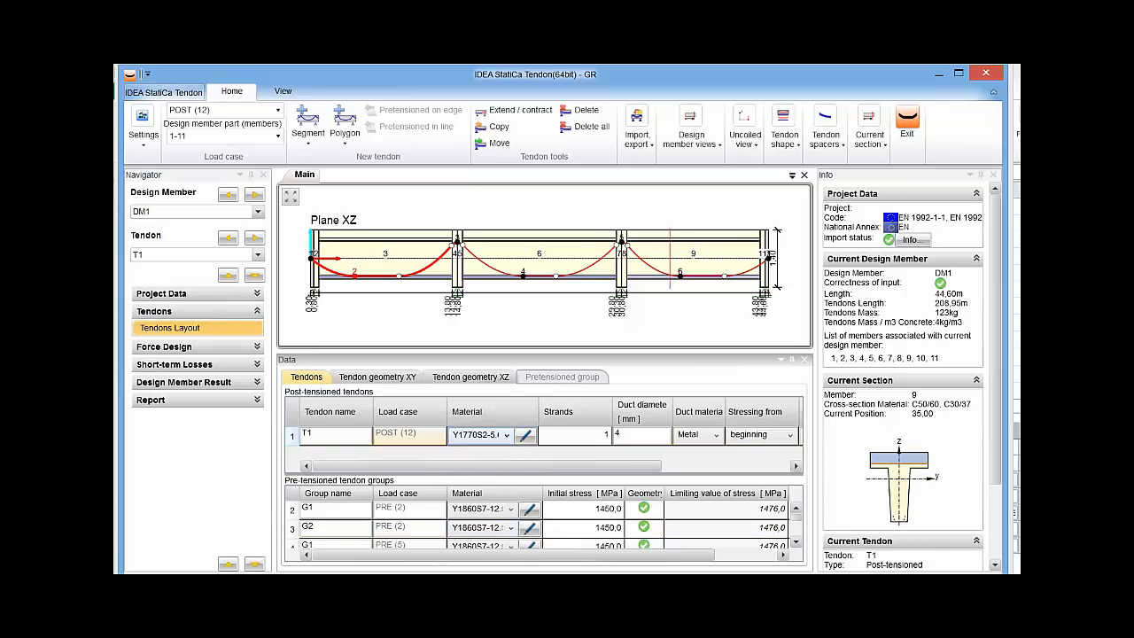
Set the material of post-tensioned tendon T1 to Y1860S7-12.5.
left_click(507, 434)
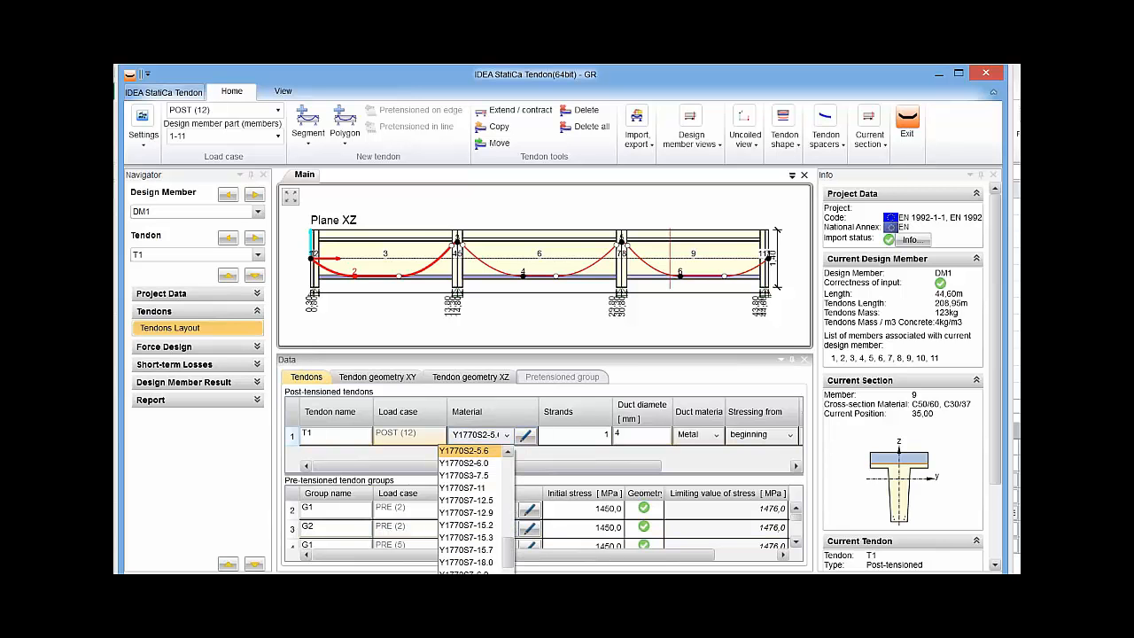
scroll(474, 510, "down", 5)
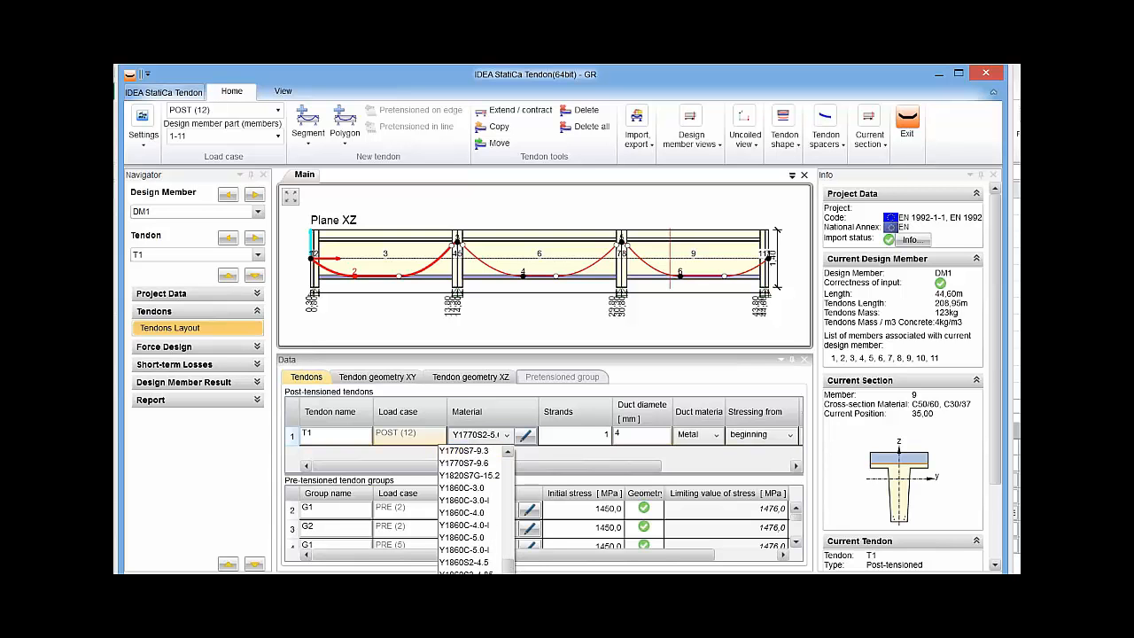
scroll(474, 509, "down", 3)
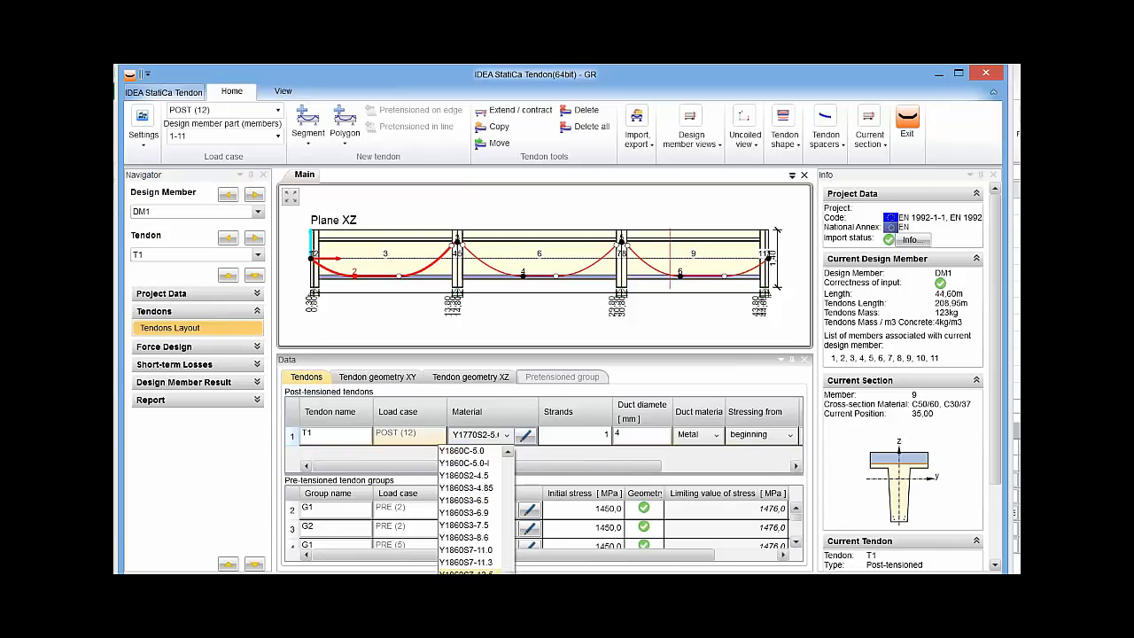
left_click(467, 572)
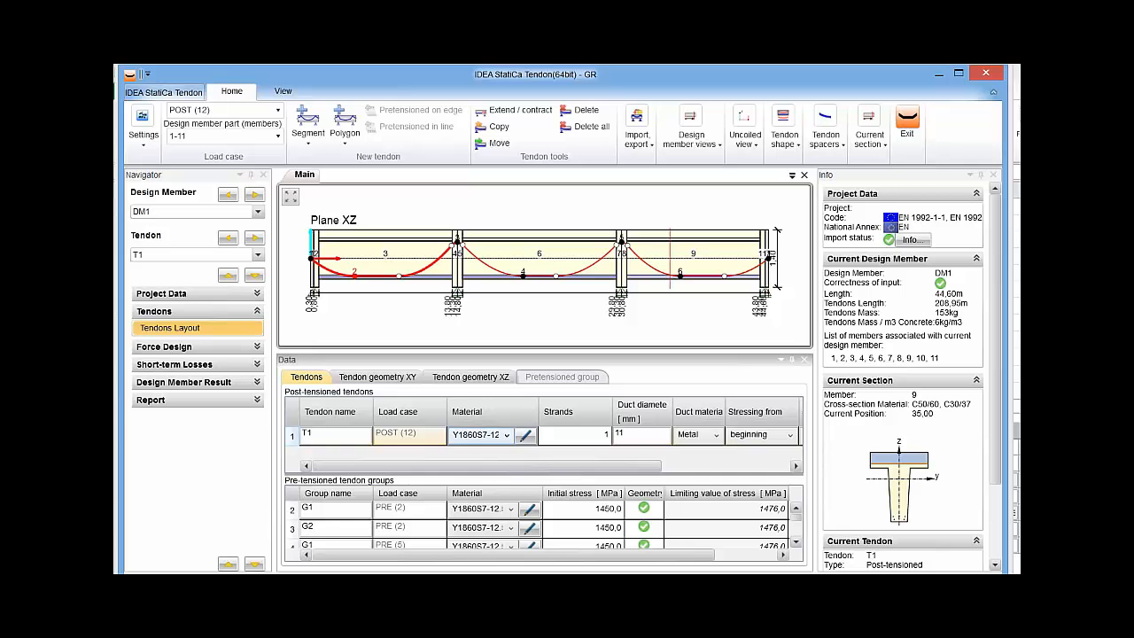
Set tendon T1 to 5 strands and its duct diameter to 60 mm.
left_click(558, 434)
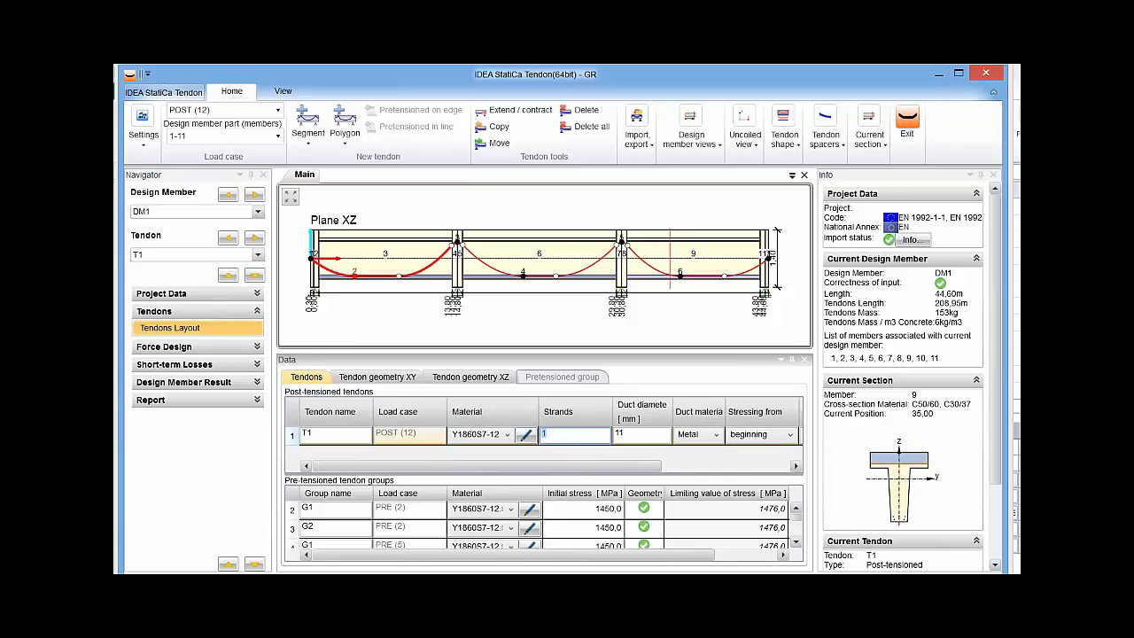
type("5")
key("Tab")
key("Tab")
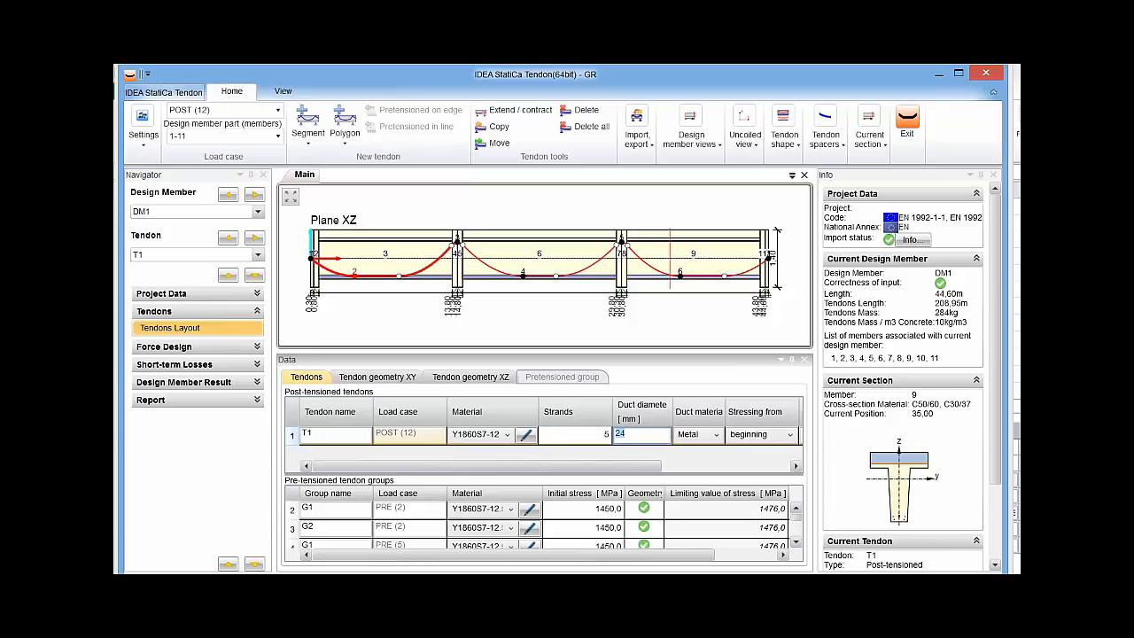
type("60")
In T1's detailed properties, set stressing from both ends with first anchoring from the beginning, and the stressing procedure to Correction of relaxation.
left_click_drag(603, 466, 723, 466)
left_click(714, 435)
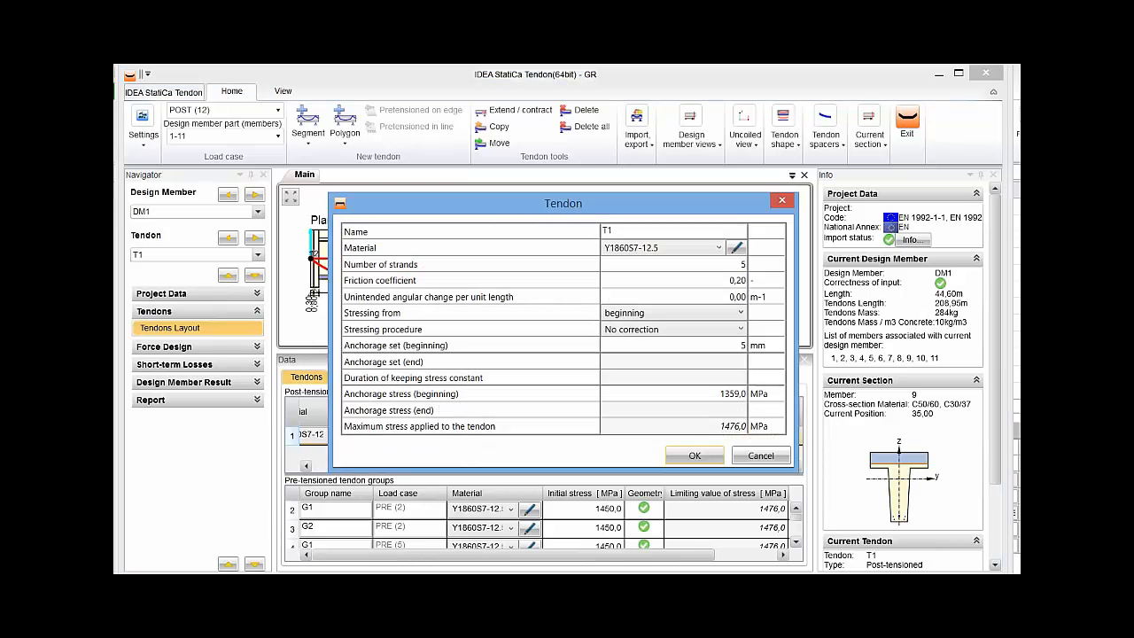
left_click(674, 280)
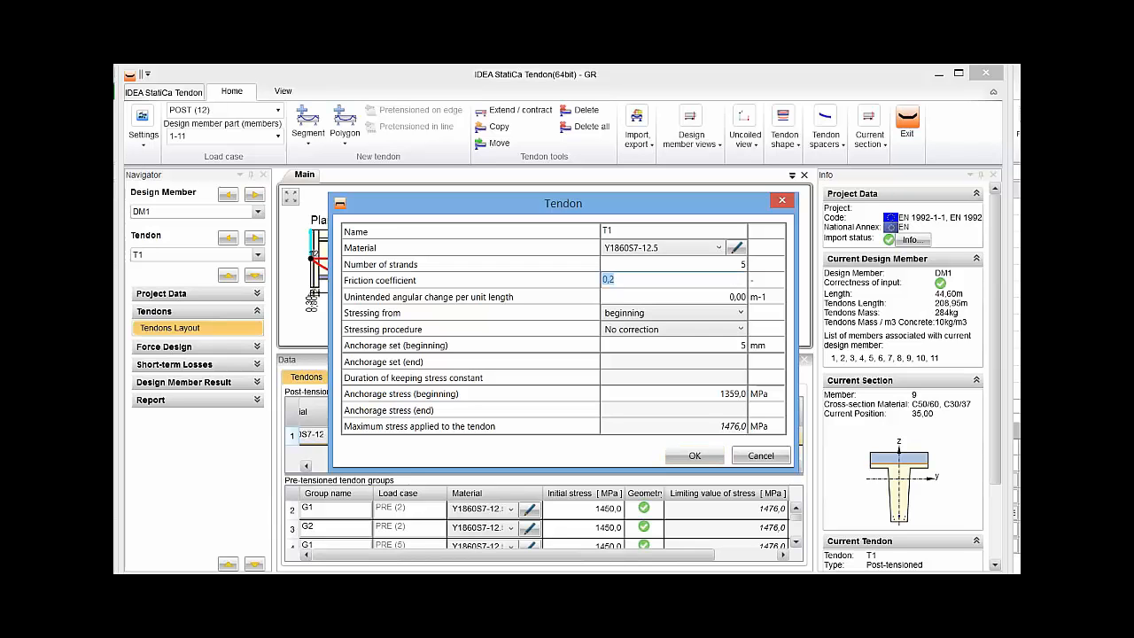
left_click(674, 296)
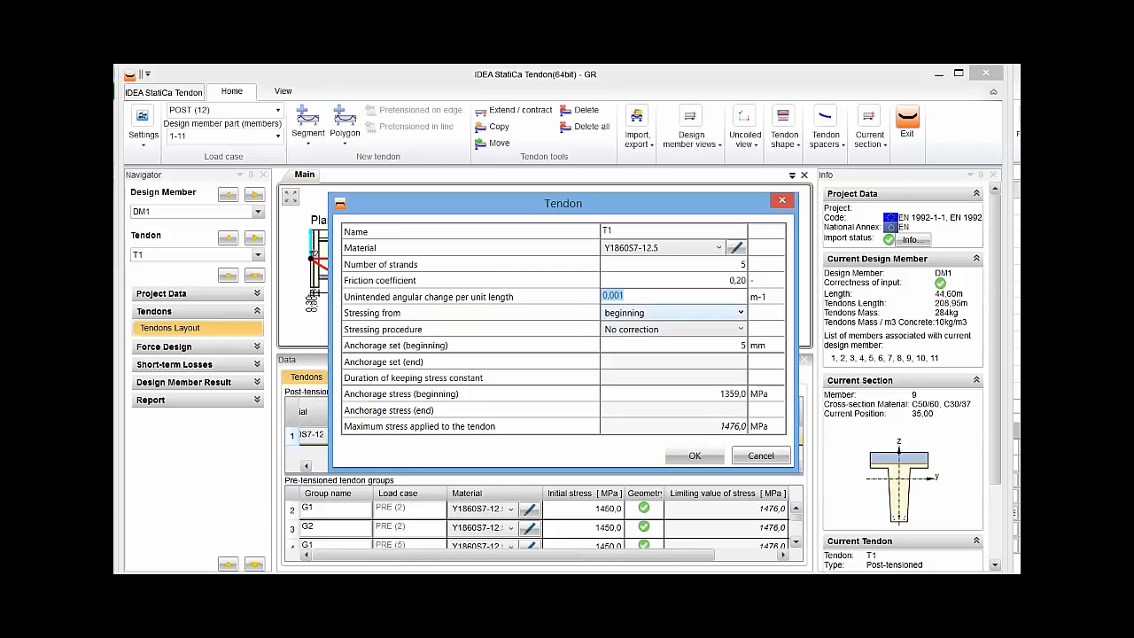
left_click(674, 313)
left_click(665, 359)
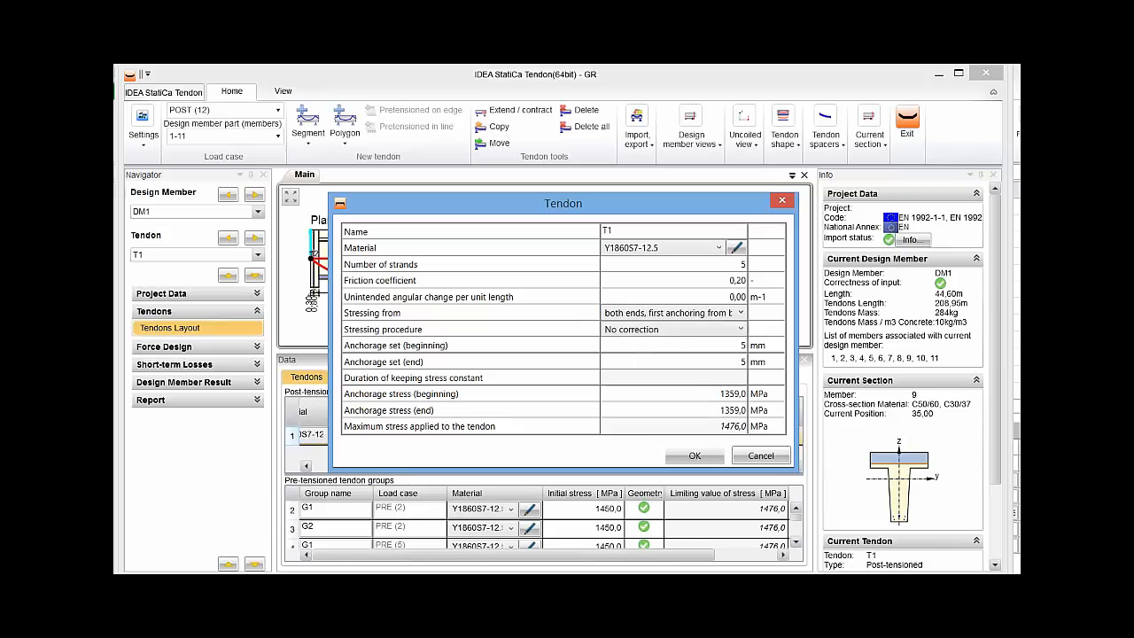
left_click(673, 329)
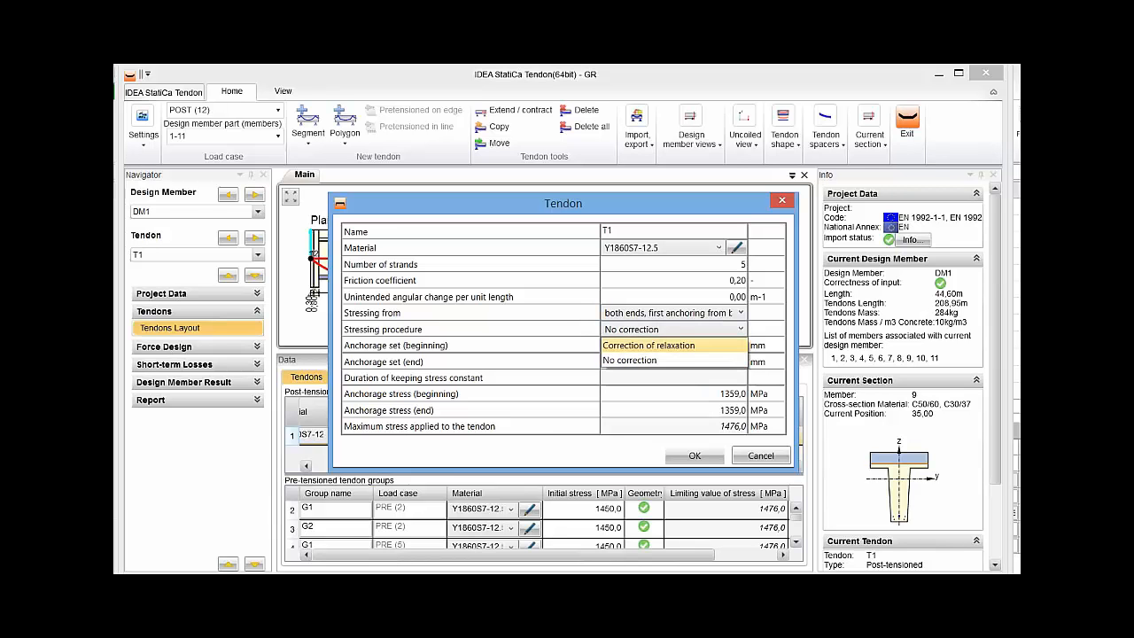
left_click(655, 344)
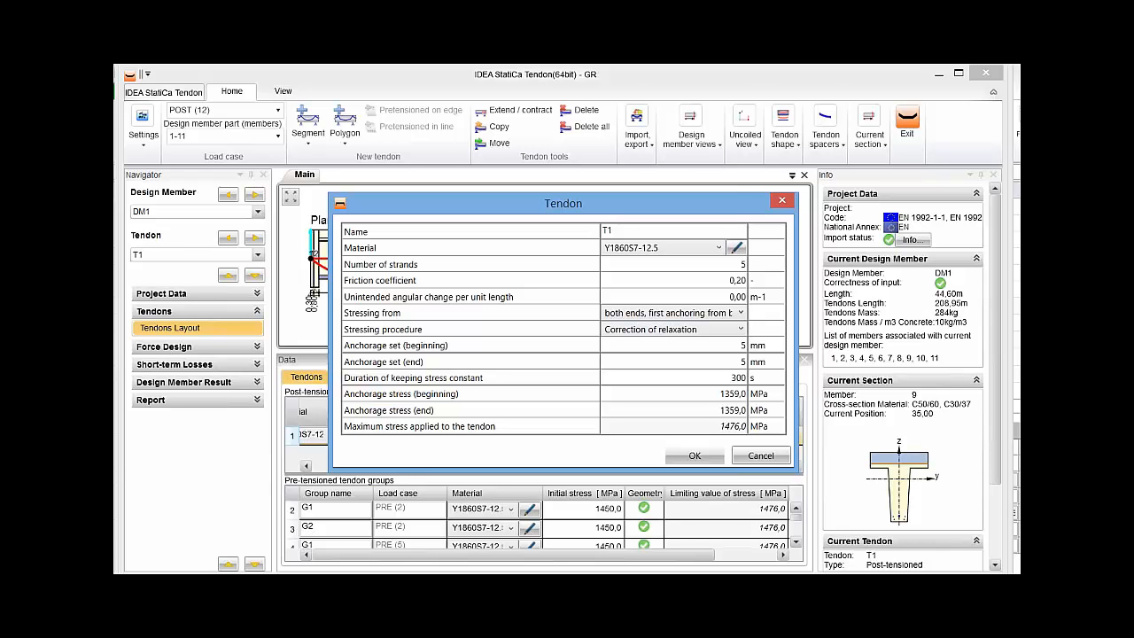
Set T1's anchorage stress to 1475 MPa at both the beginning and the end, and confirm the tendon properties.
left_click(674, 345)
left_click(674, 362)
left_click(673, 393)
type("1475")
key("Tab")
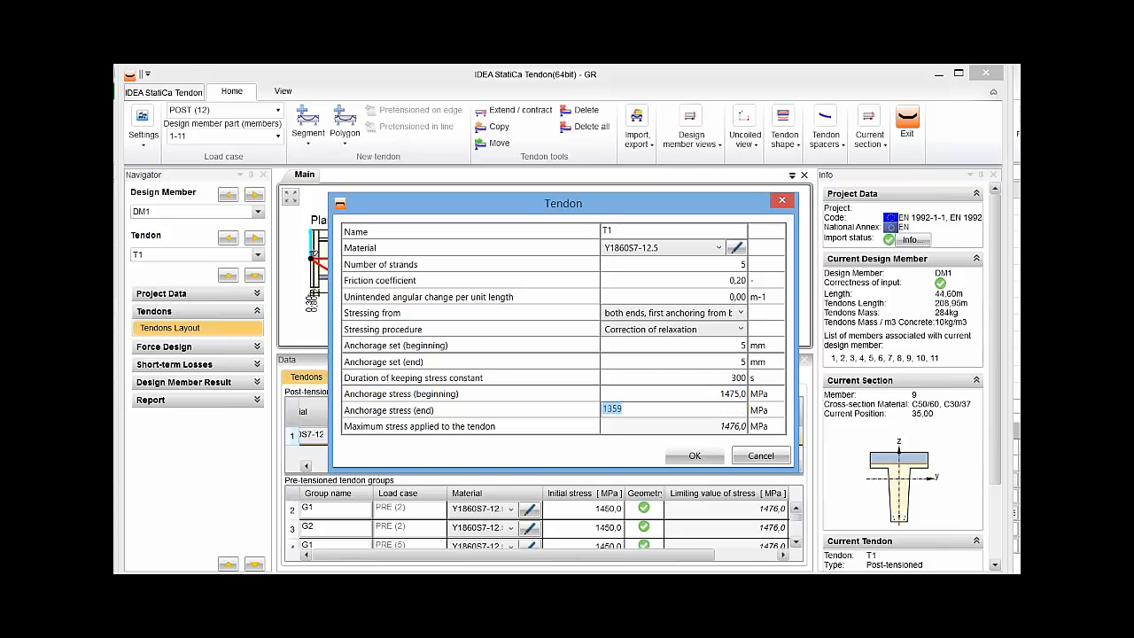
type("1475")
key("Tab")
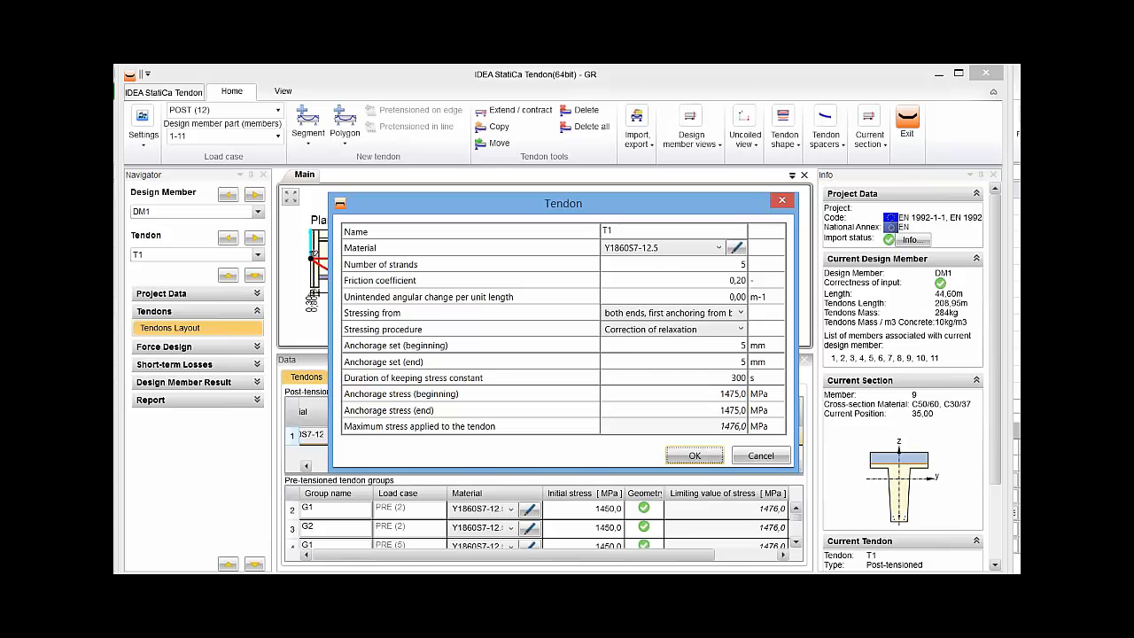
key("Return")
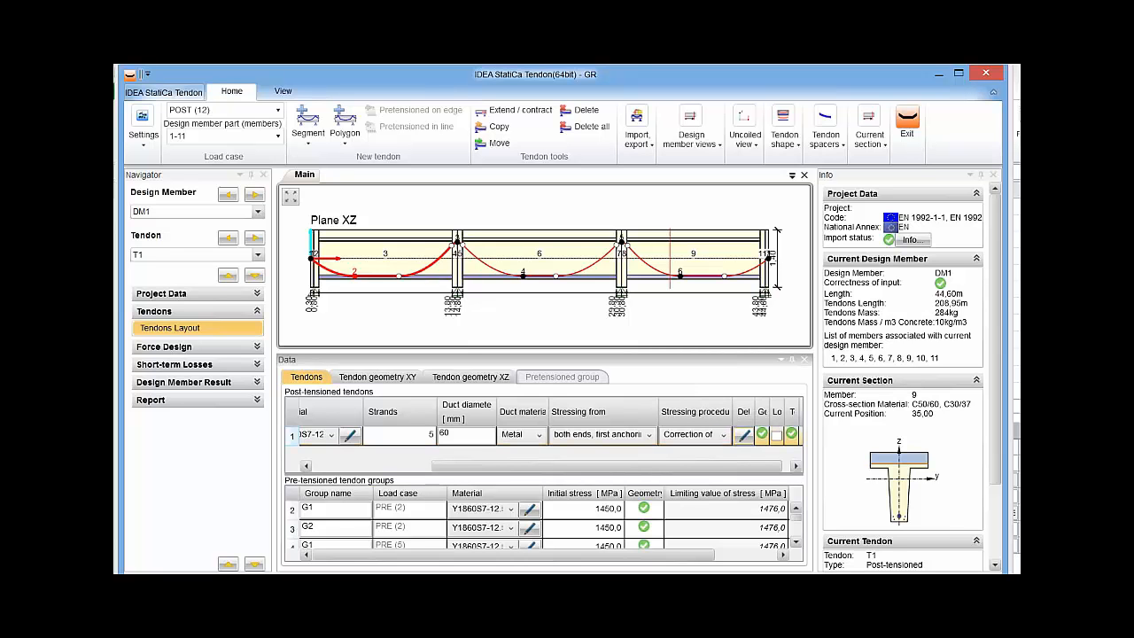
Enlarge the drawing area and examine the tendons inside the beam in the 3D view from several angles.
left_click_drag(545, 351, 545, 473)
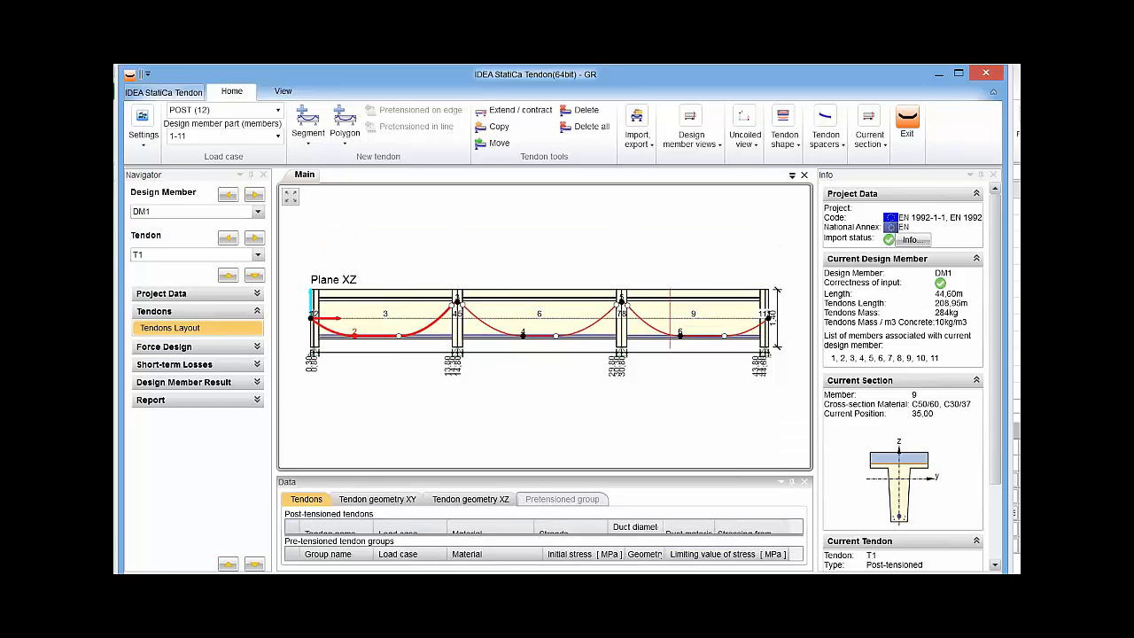
left_click(638, 129)
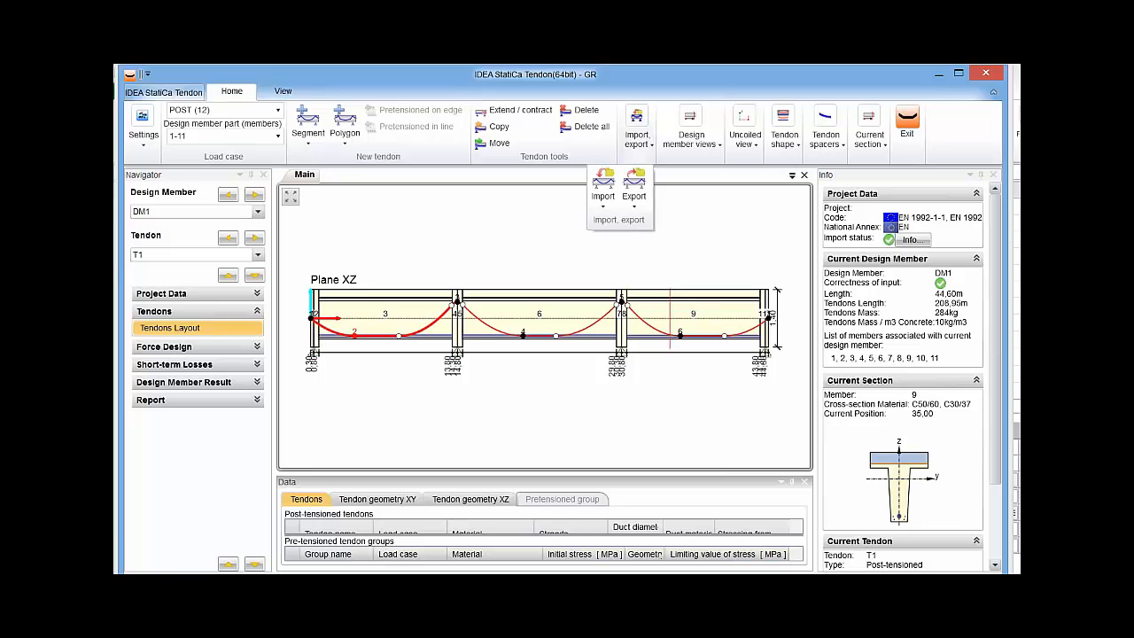
left_click(691, 129)
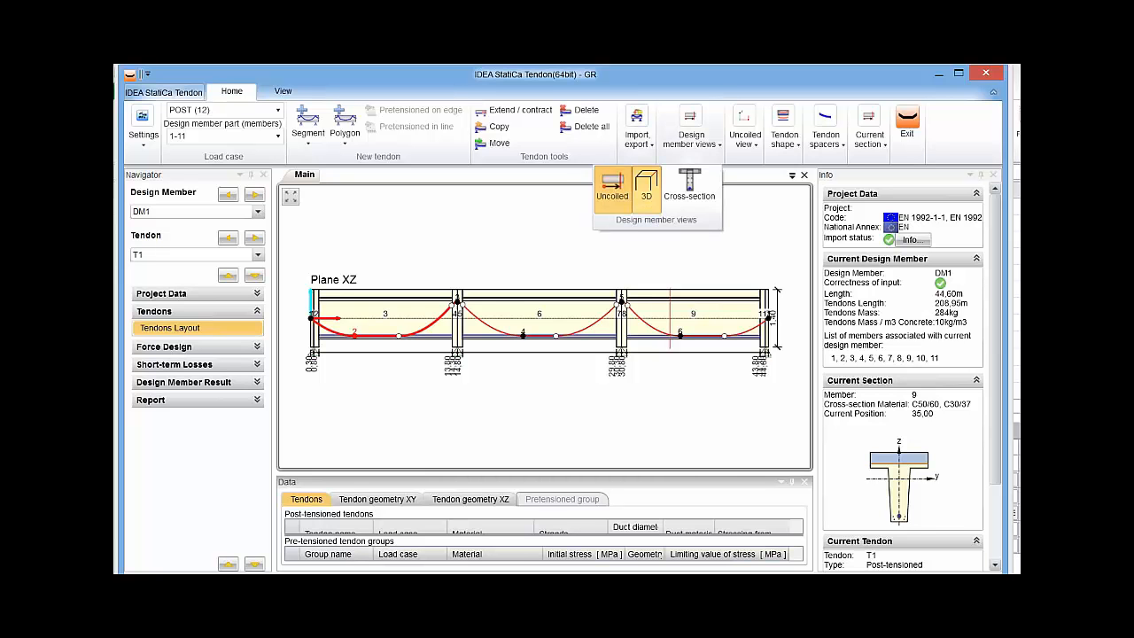
left_click(647, 188)
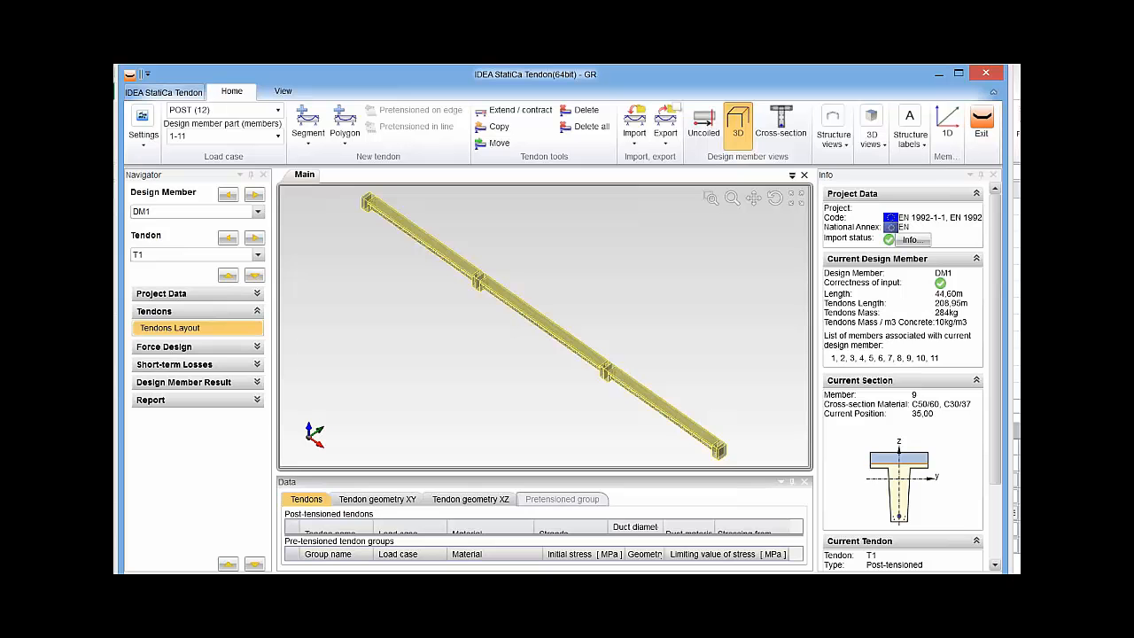
left_click_drag(753, 199, 642, 200)
scroll(545, 326, "up", 5)
scroll(545, 326, "up", 5)
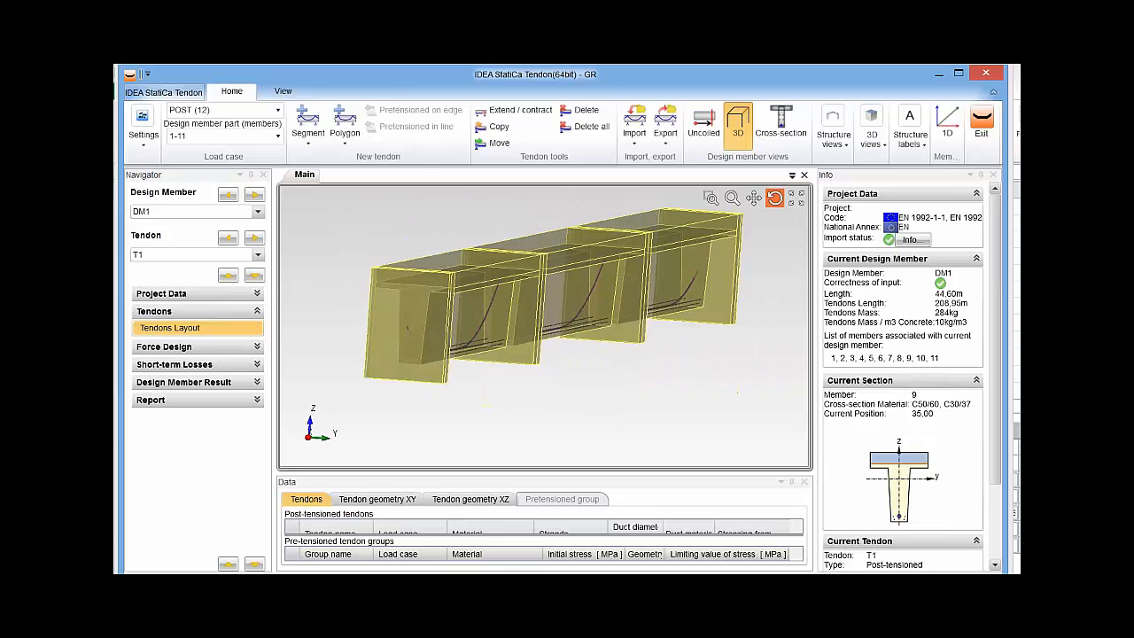
left_click_drag(460, 311, 537, 311)
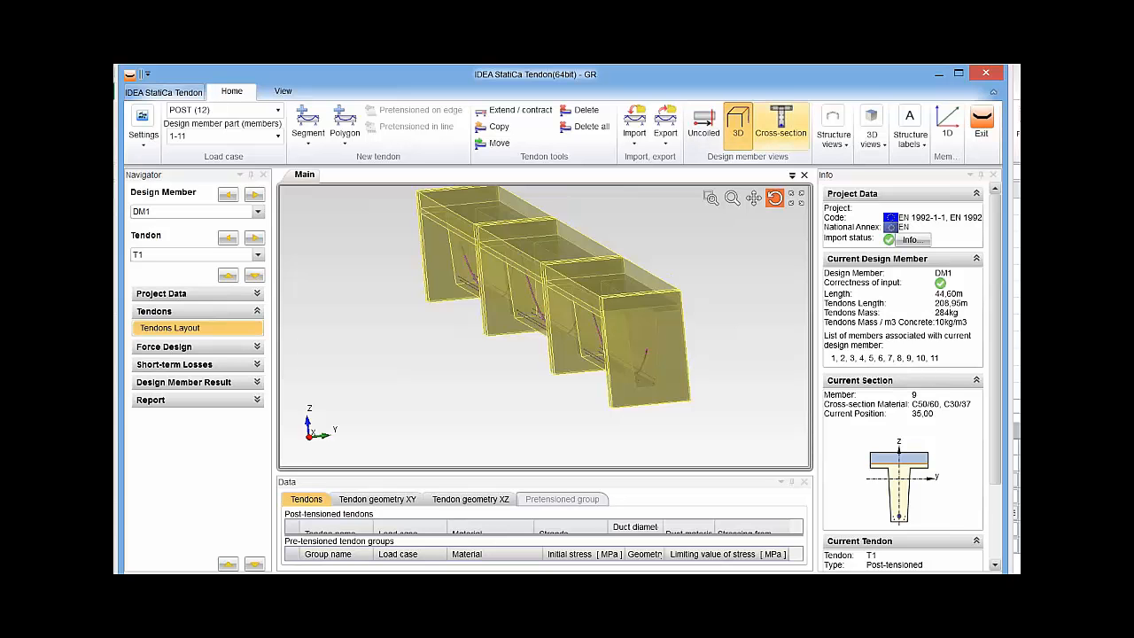
Inspect the tendon positions in cross-sections from 0 m to 26 m along the member, and return to the uncoiled view.
left_click(781, 124)
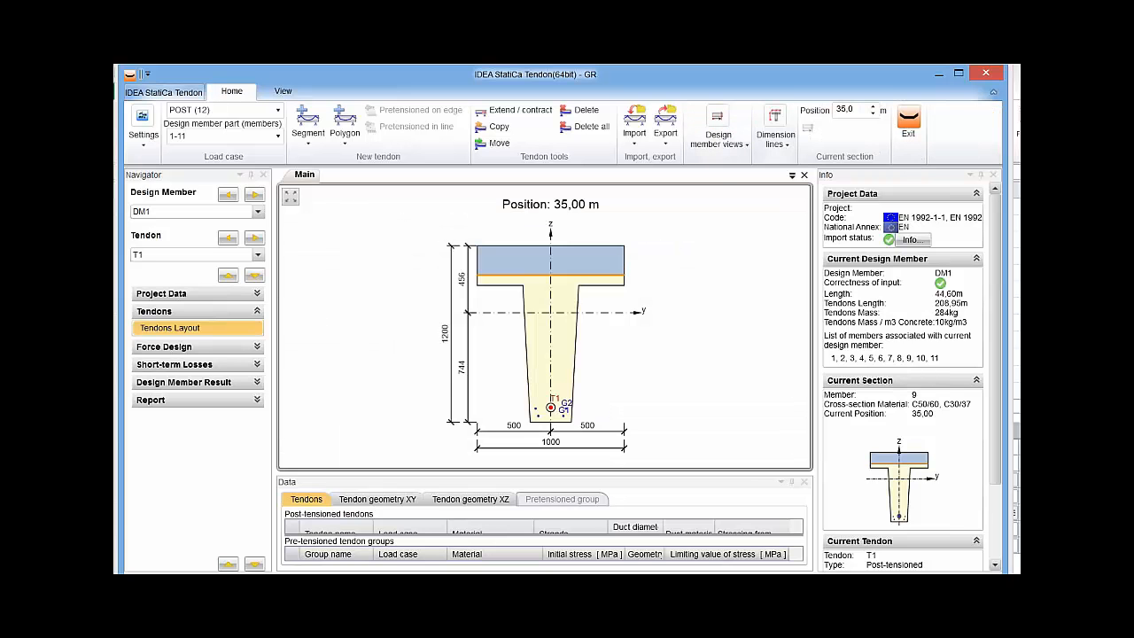
left_click_drag(856, 110, 834, 109)
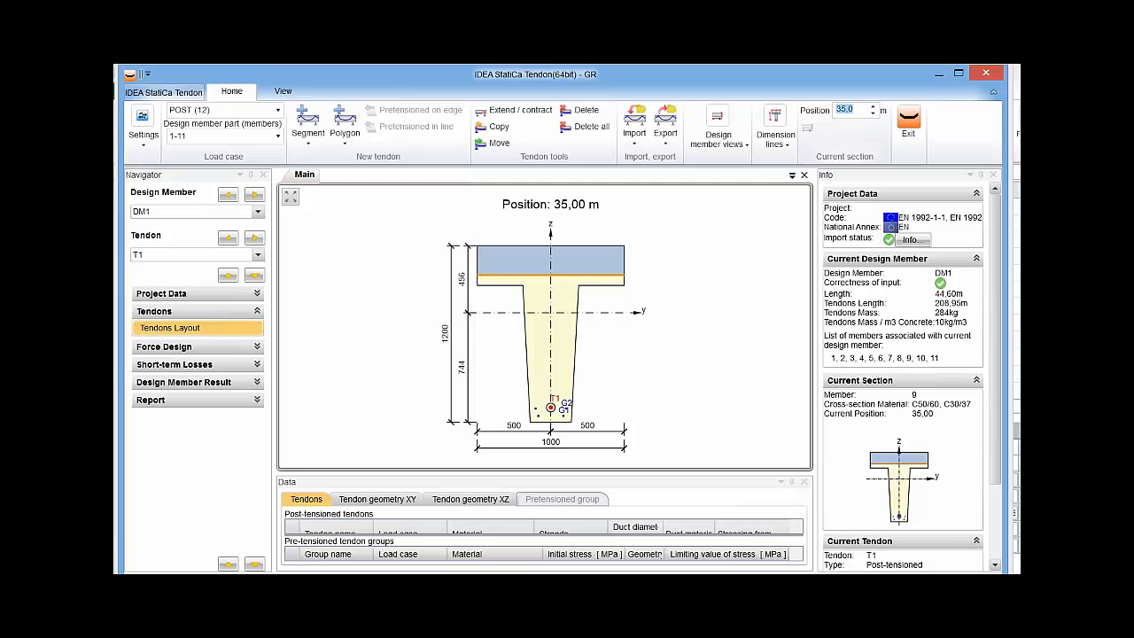
type("0")
key("Return")
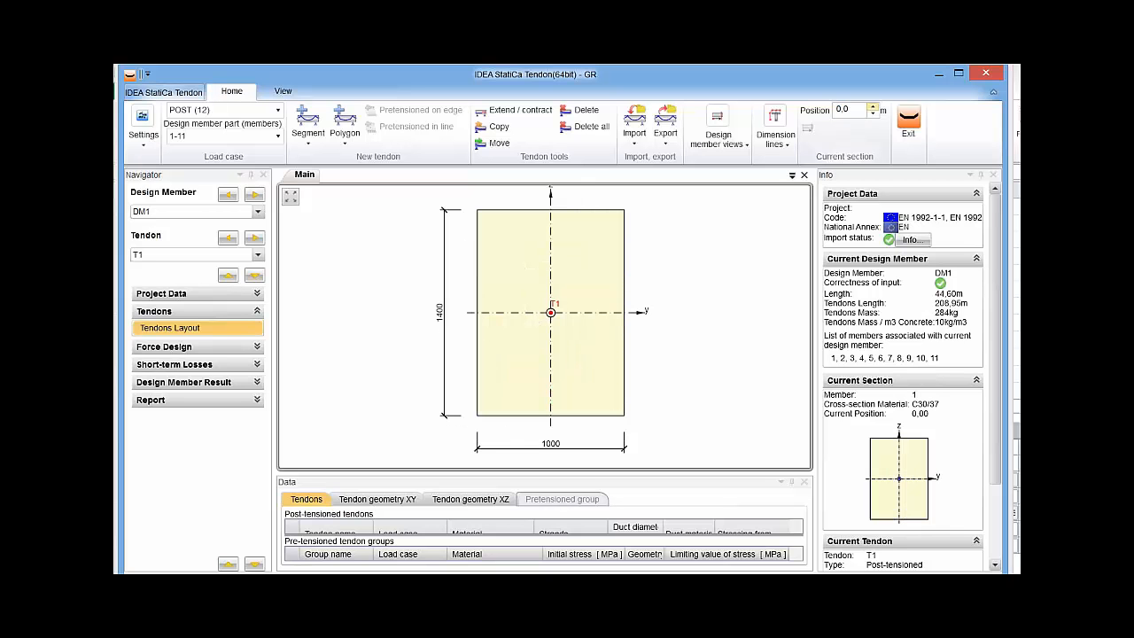
left_click(873, 106)
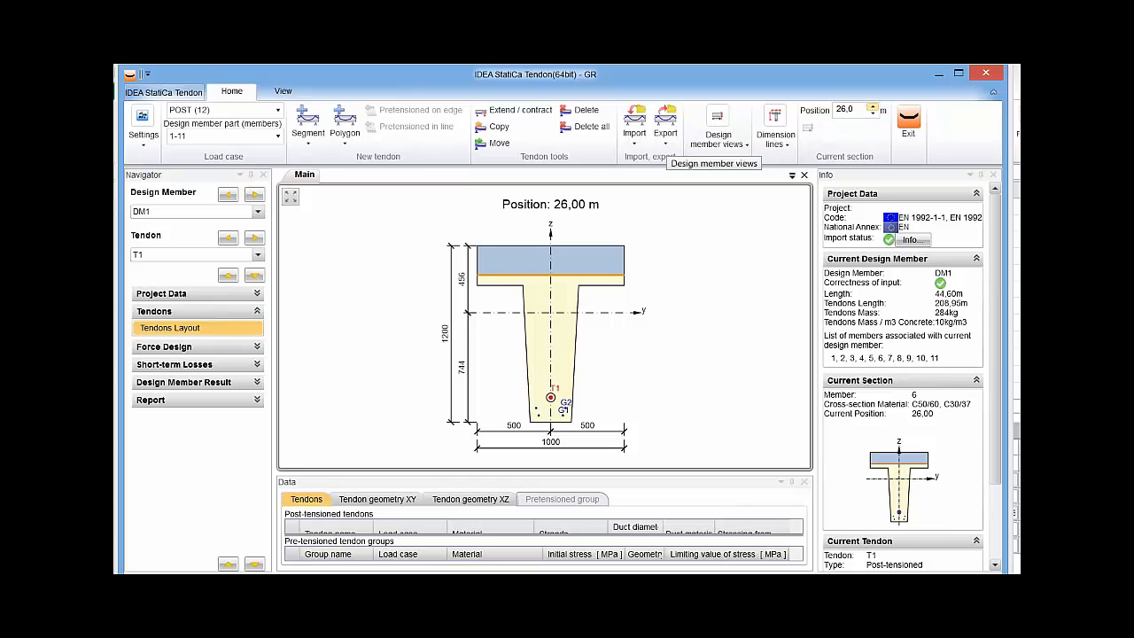
left_click(719, 128)
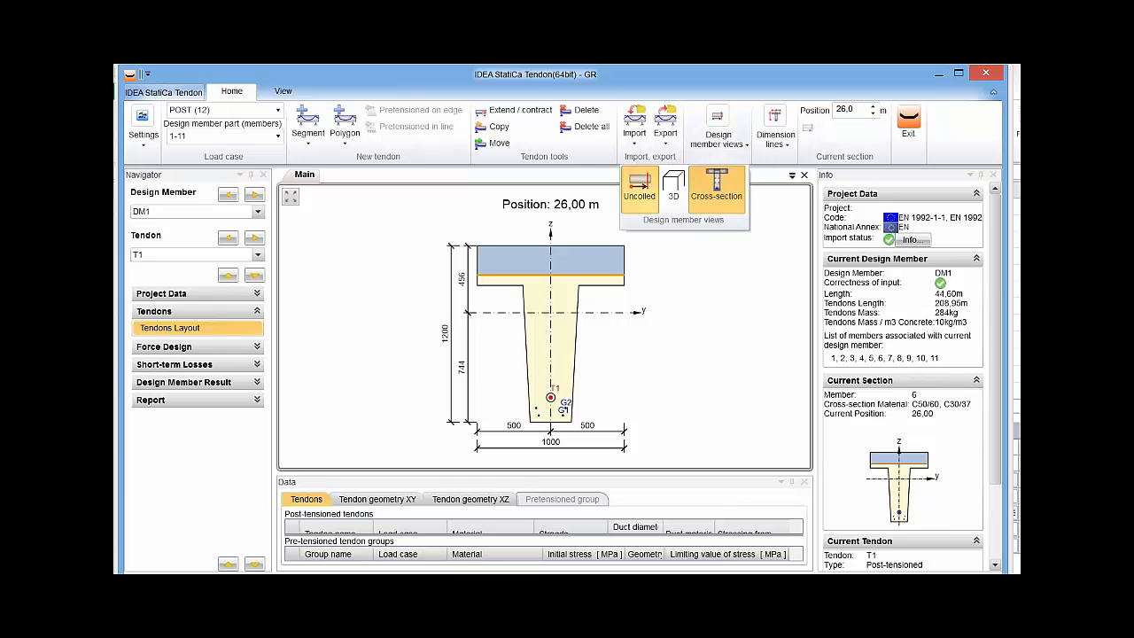
left_click(639, 188)
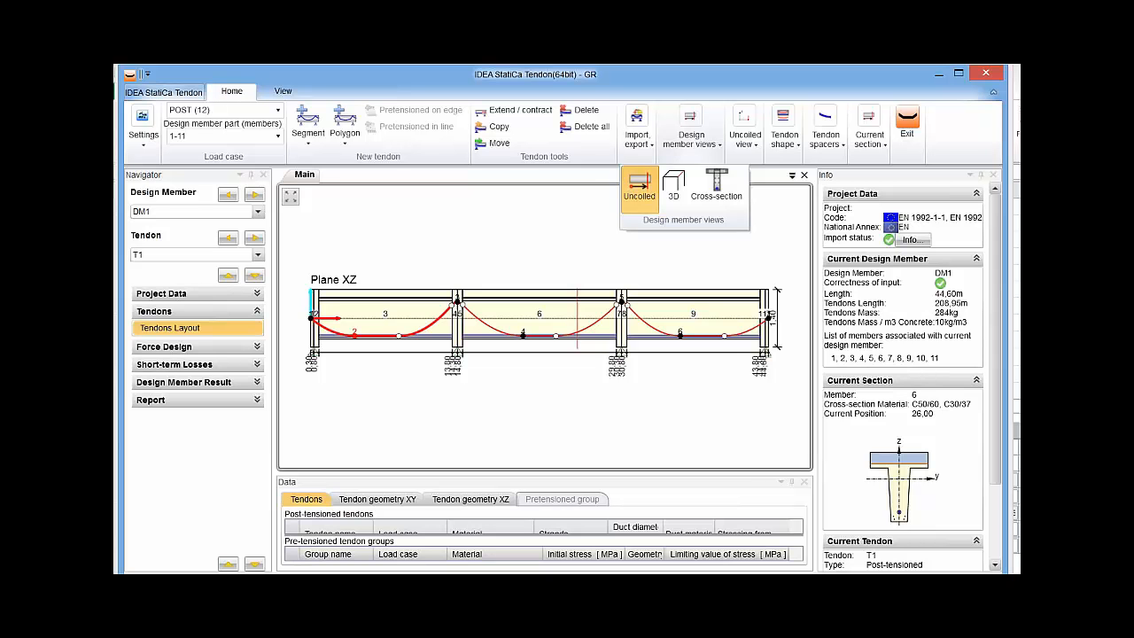
Reduce the XZ plane scale of the uncoiled view to 1.0 and raise it back to 4.0.
left_click(745, 135)
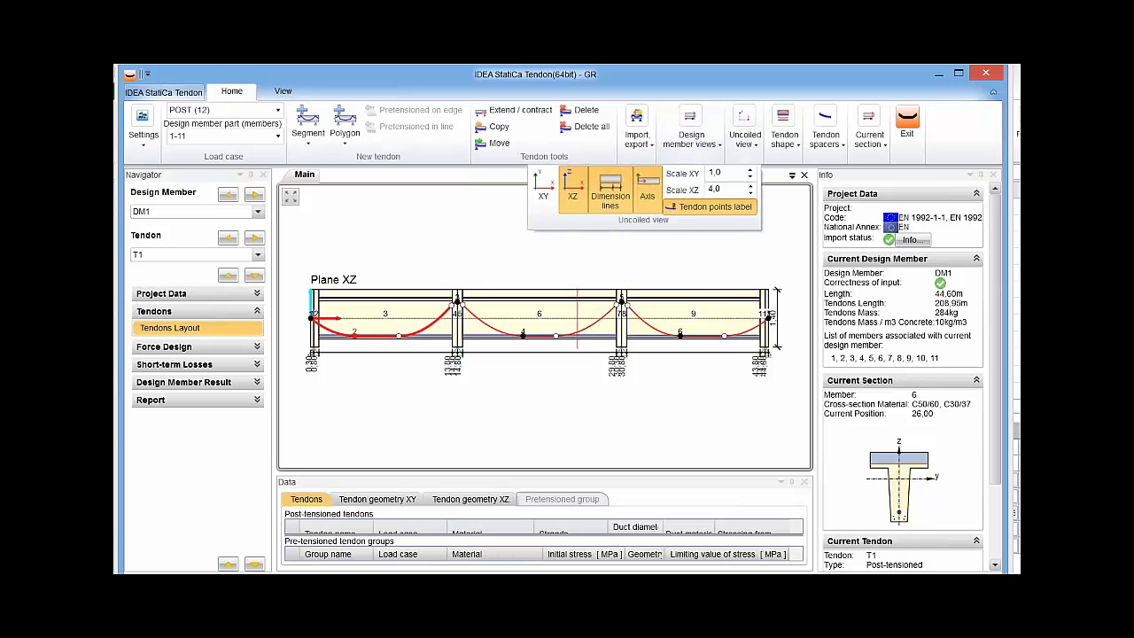
left_click(751, 193)
left_click(750, 193)
left_click(750, 193)
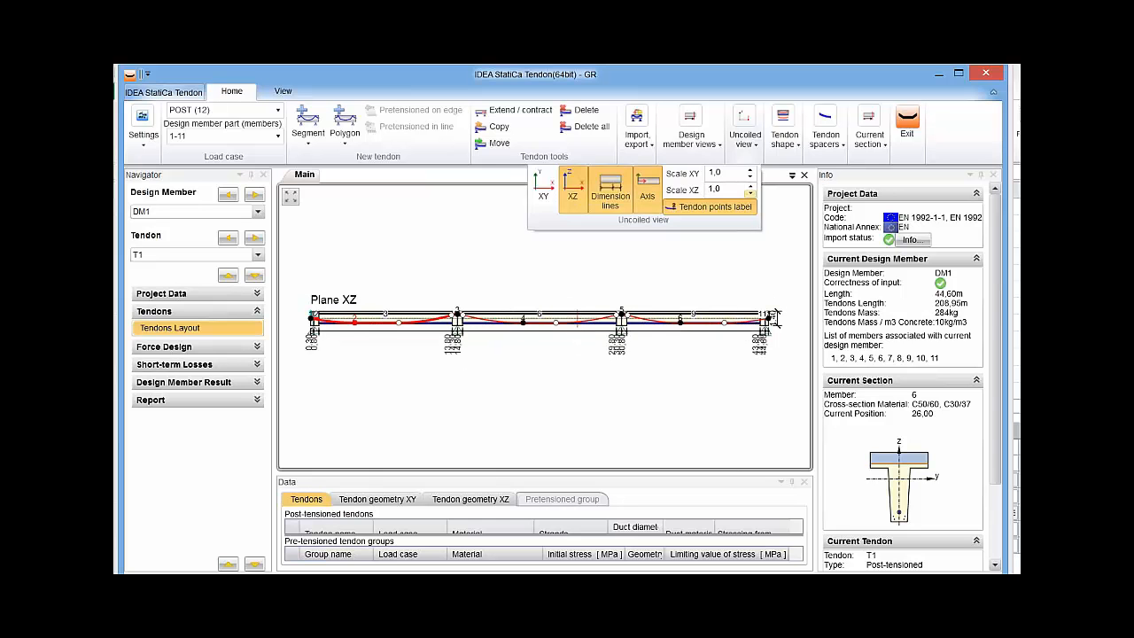
left_click(751, 187)
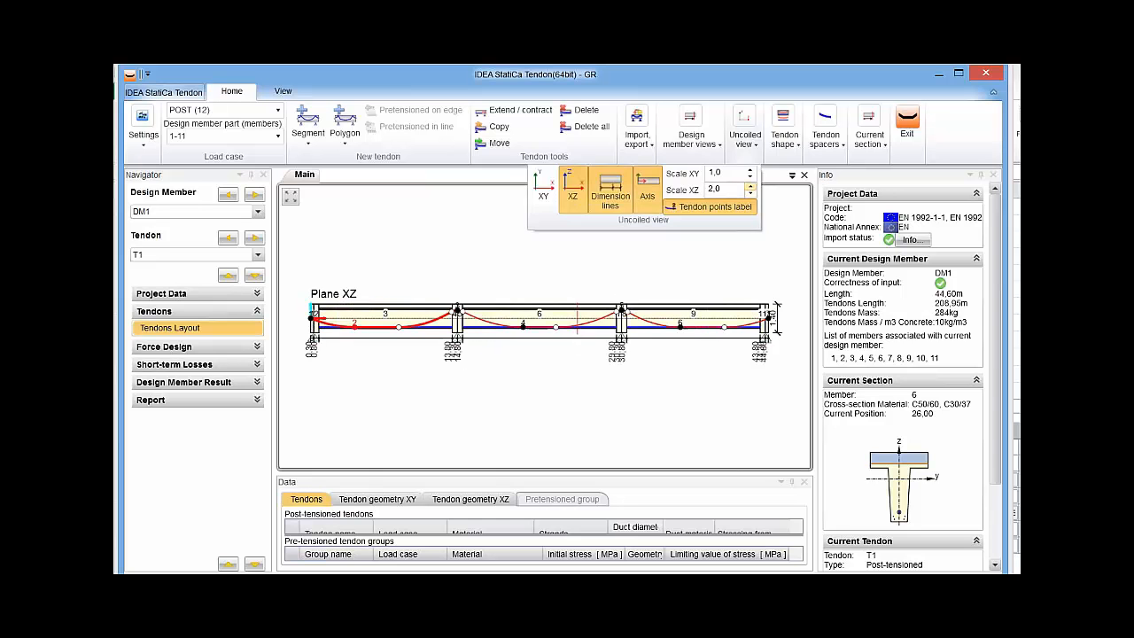
left_click(751, 187)
left_click(750, 187)
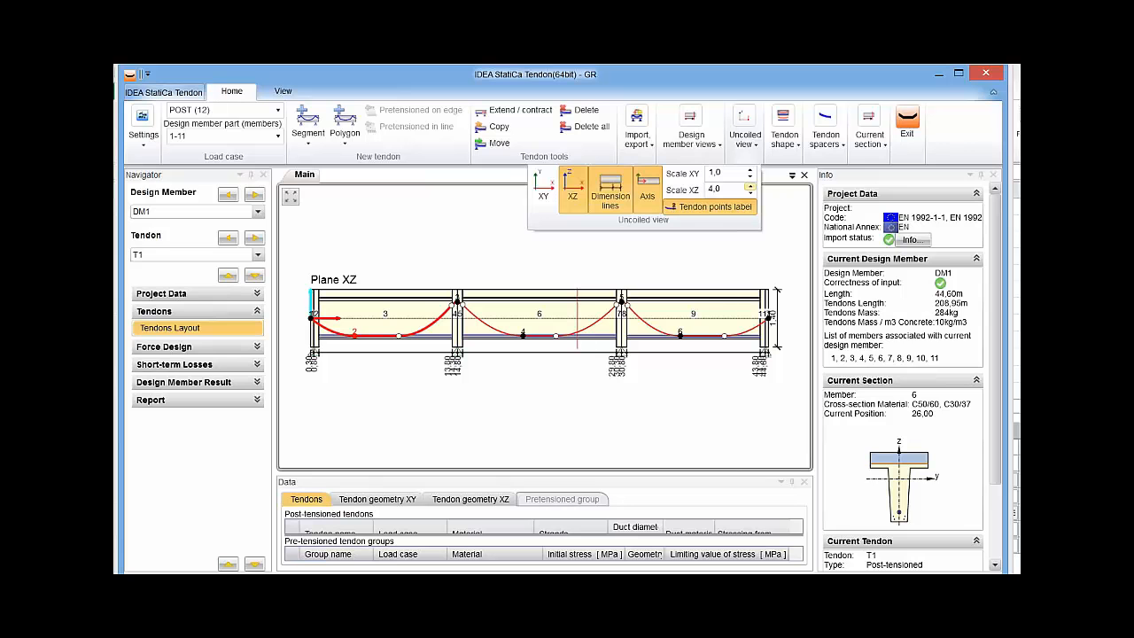
left_click(544, 399)
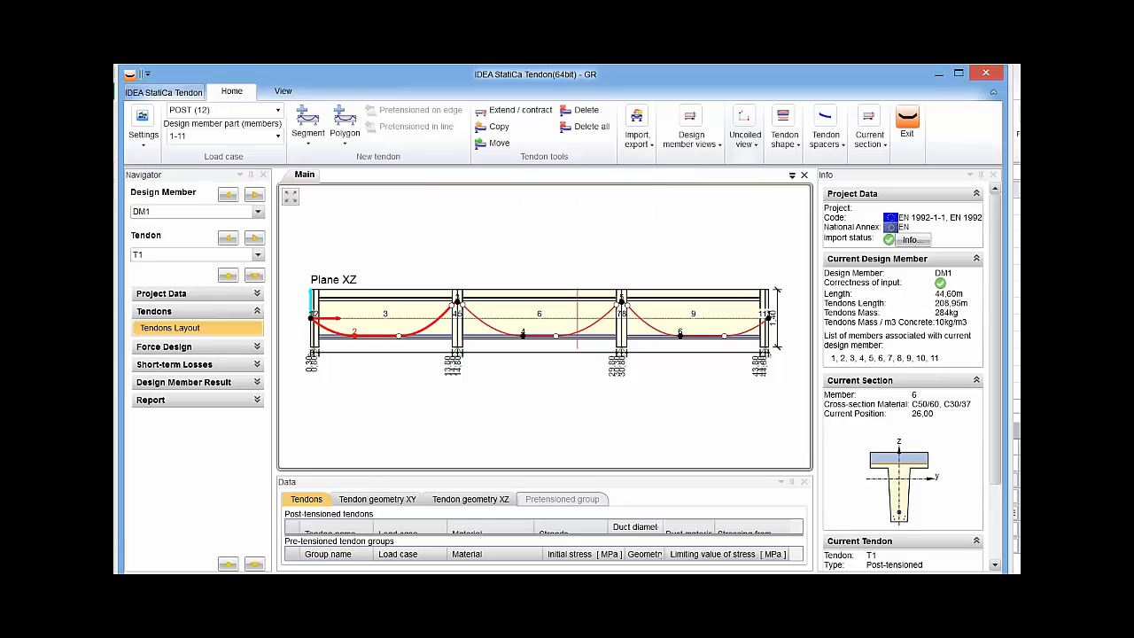
middle_click_drag(545, 399, 551, 349)
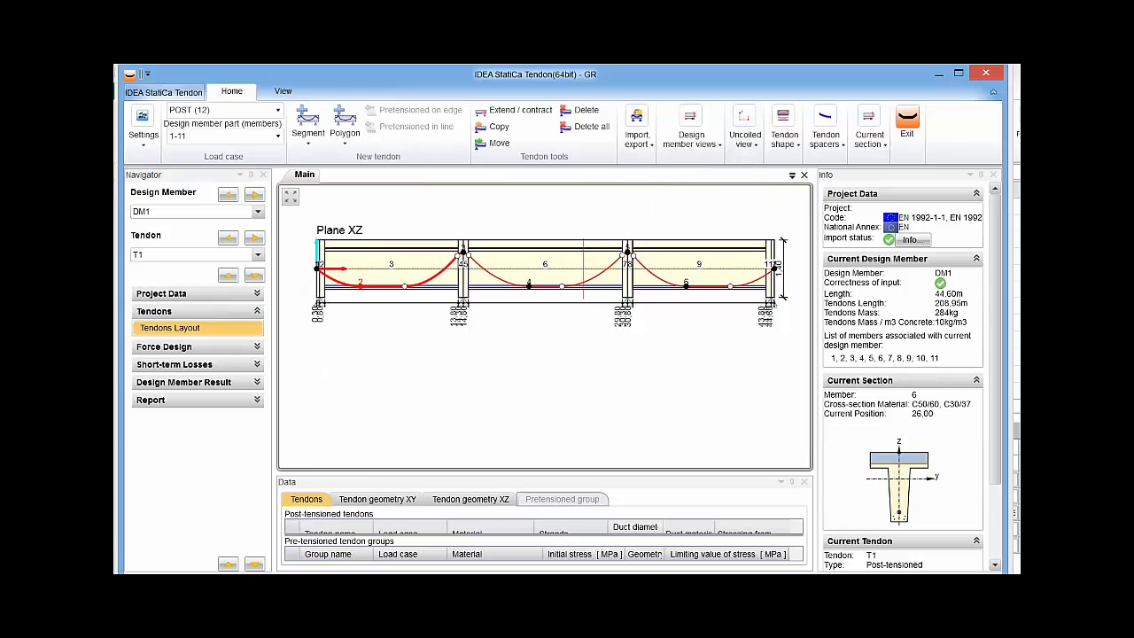
Display the XY plane together with the XZ plane in the uncoiled view, and hide the XY plane again.
left_click(744, 134)
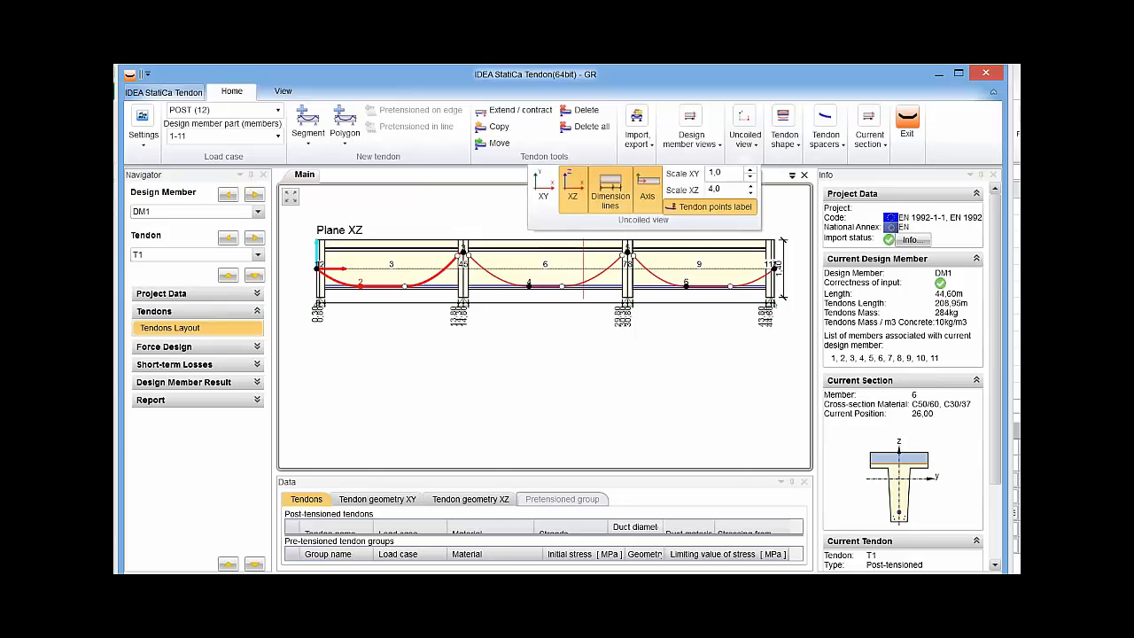
left_click(543, 186)
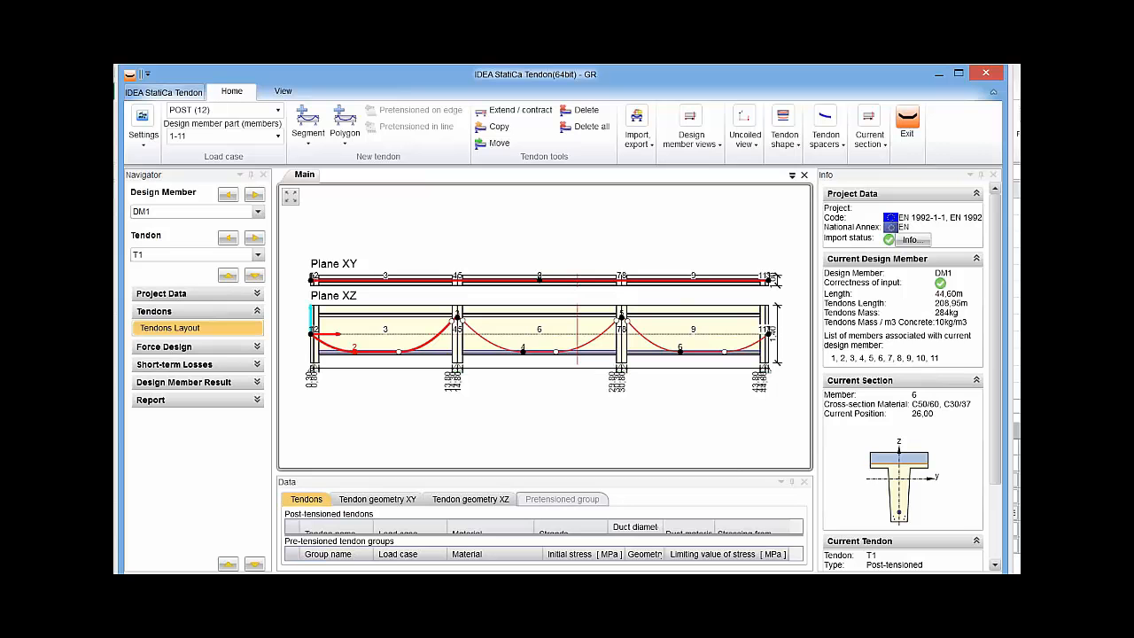
left_click(784, 134)
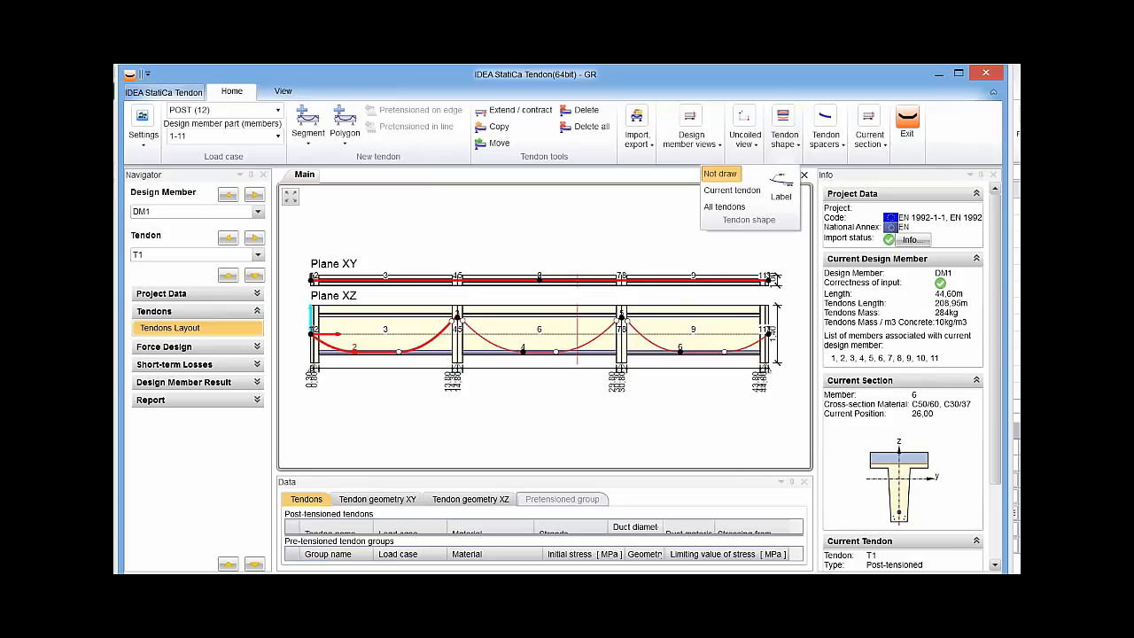
left_click(744, 133)
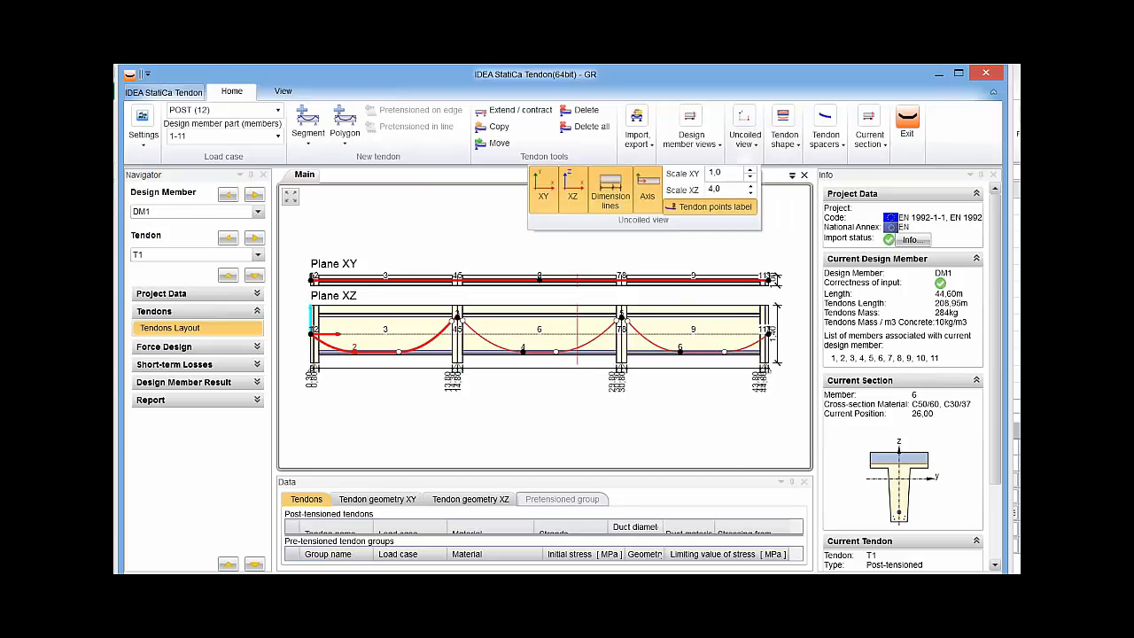
left_click(543, 186)
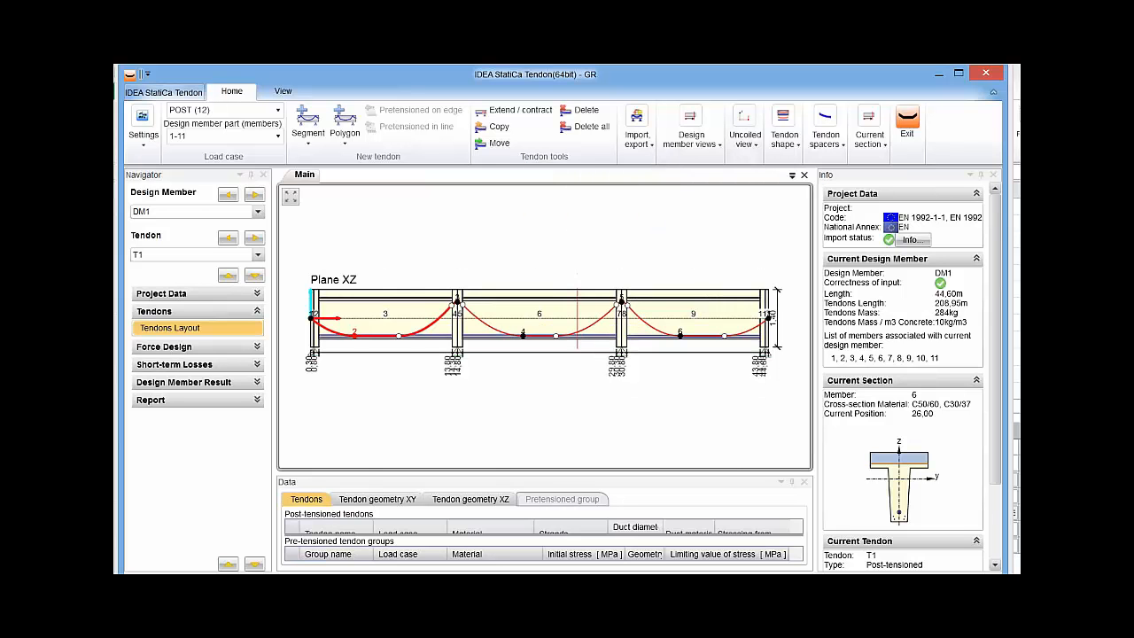
Draw the shape of the current tendon T1 below the uncoiled view, with its tendon spacers on Grid YZ.
left_click(784, 134)
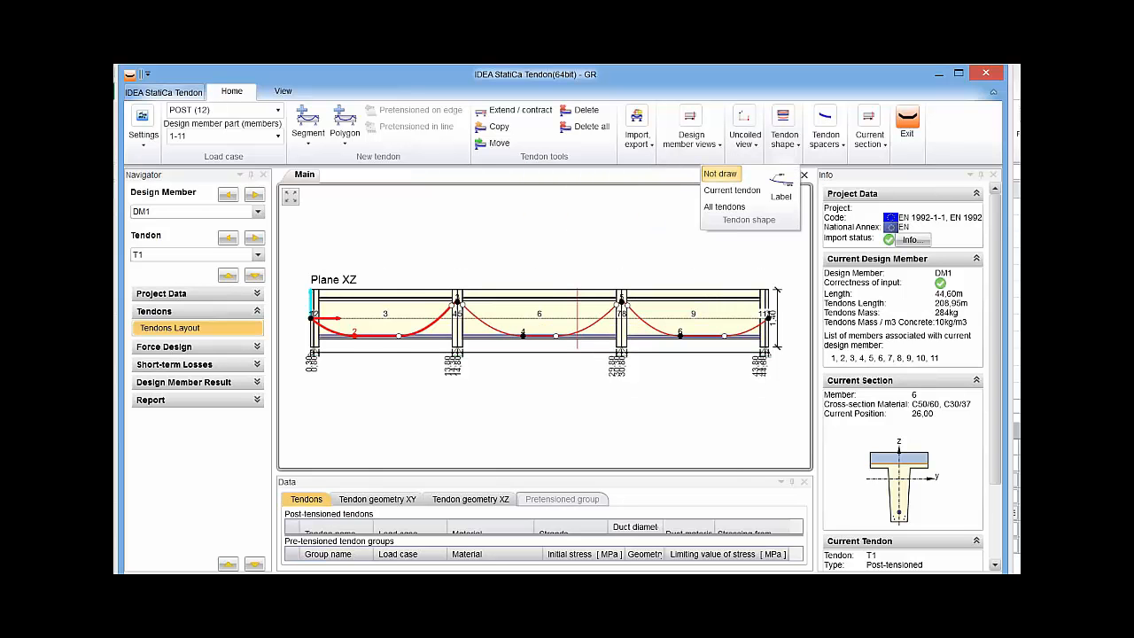
left_click(732, 191)
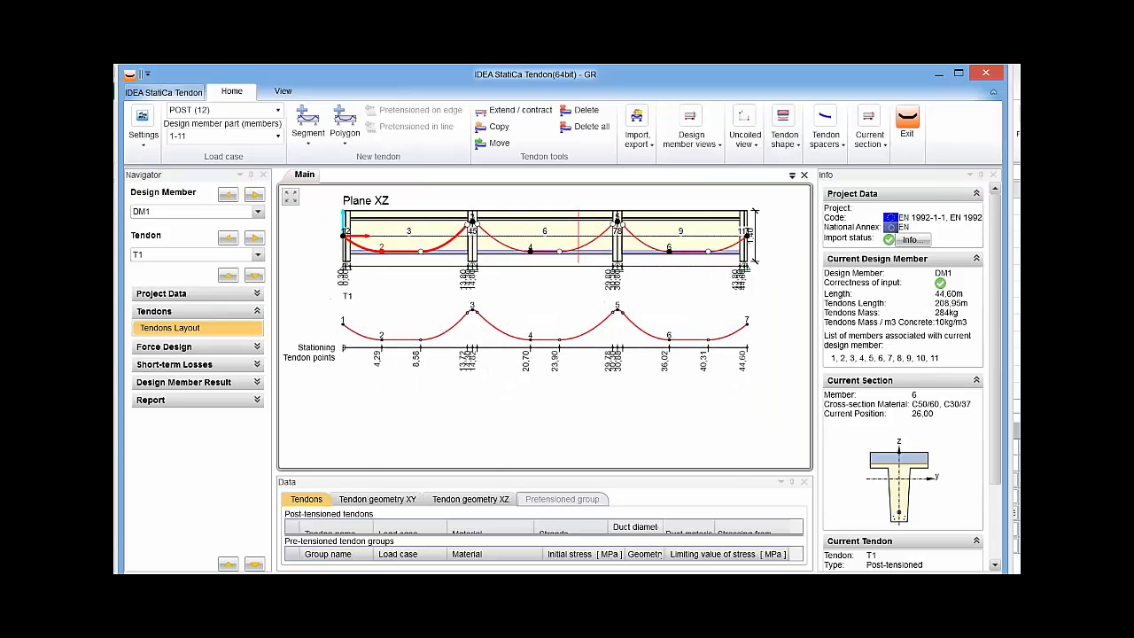
left_click(825, 129)
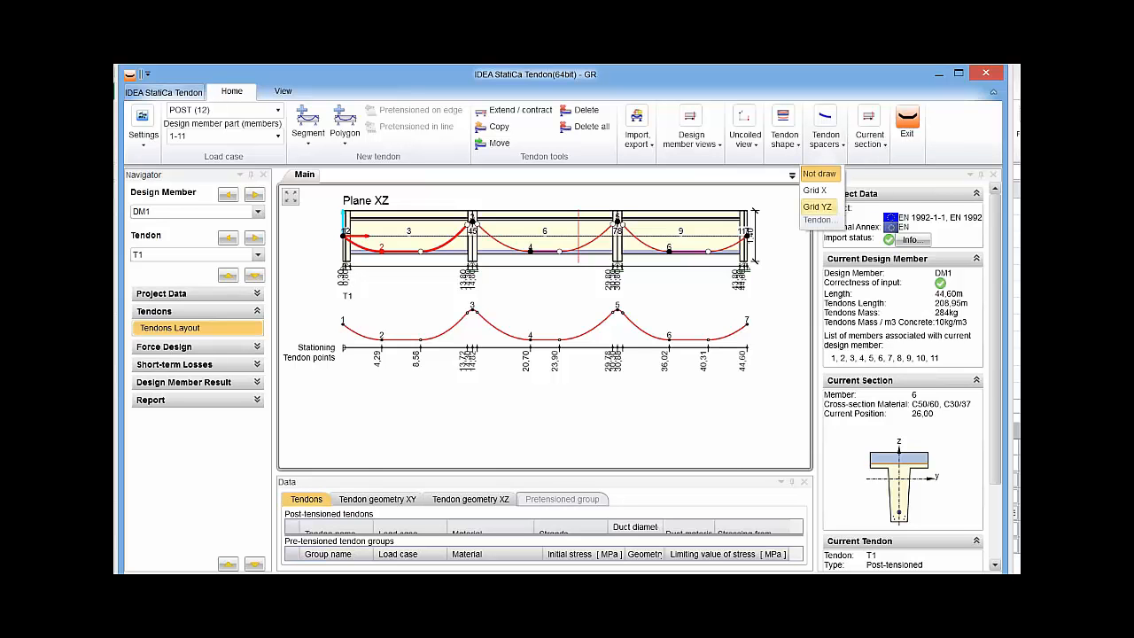
left_click(817, 206)
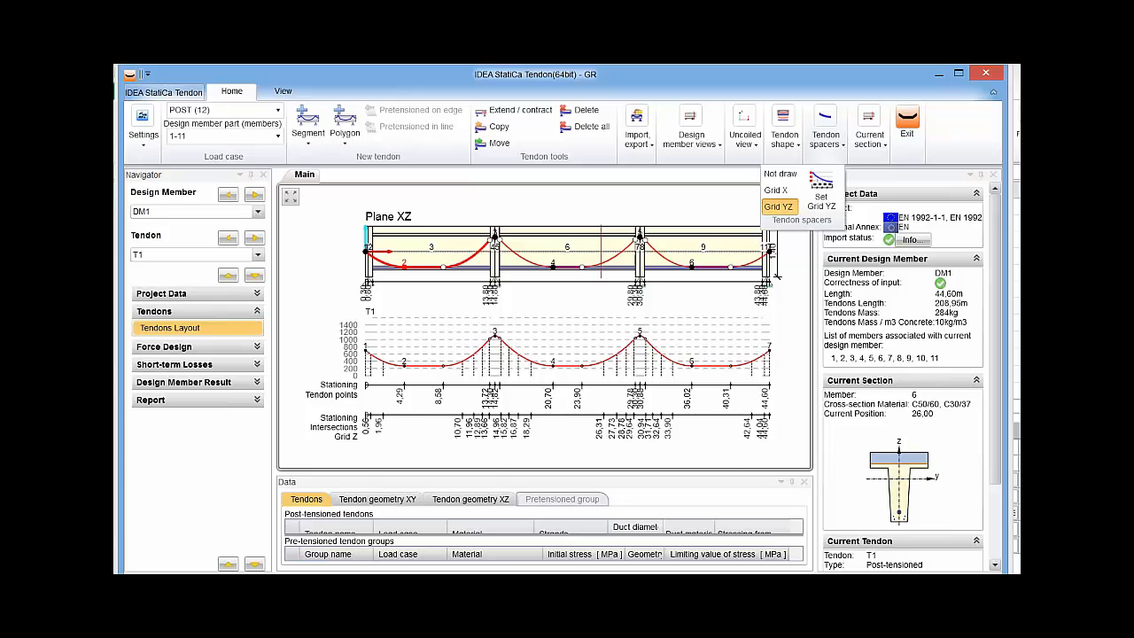
Examine T1's curve and spacer positions around the first intermediate support, and view the drawing's print and export options.
left_click(825, 129)
scroll(496, 375, "up", 6)
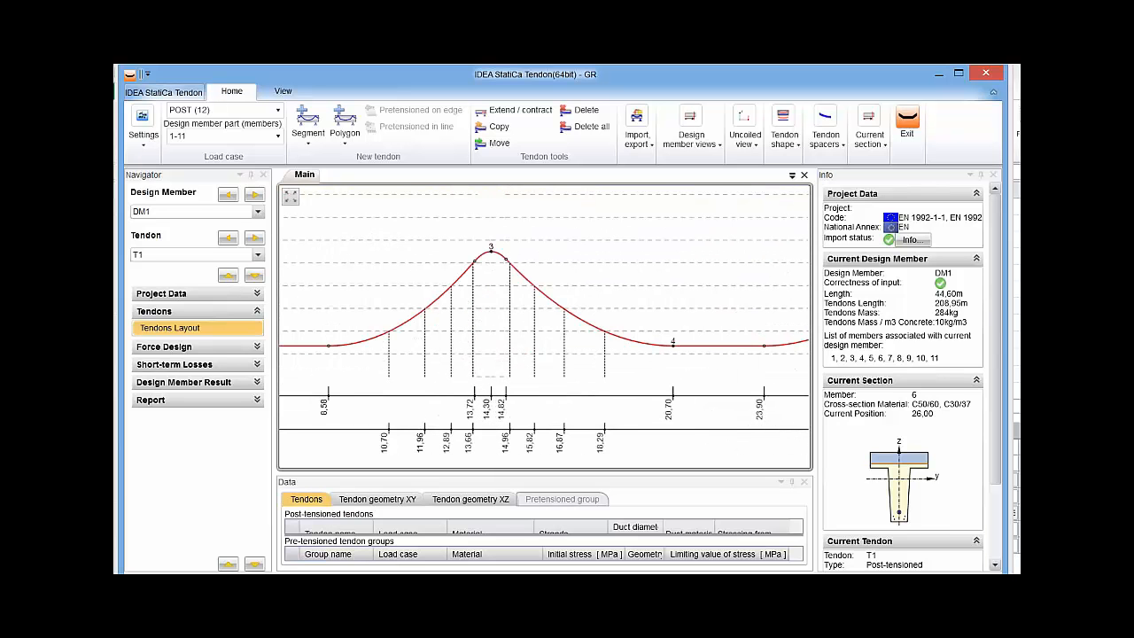
scroll(480, 373, "down", 5)
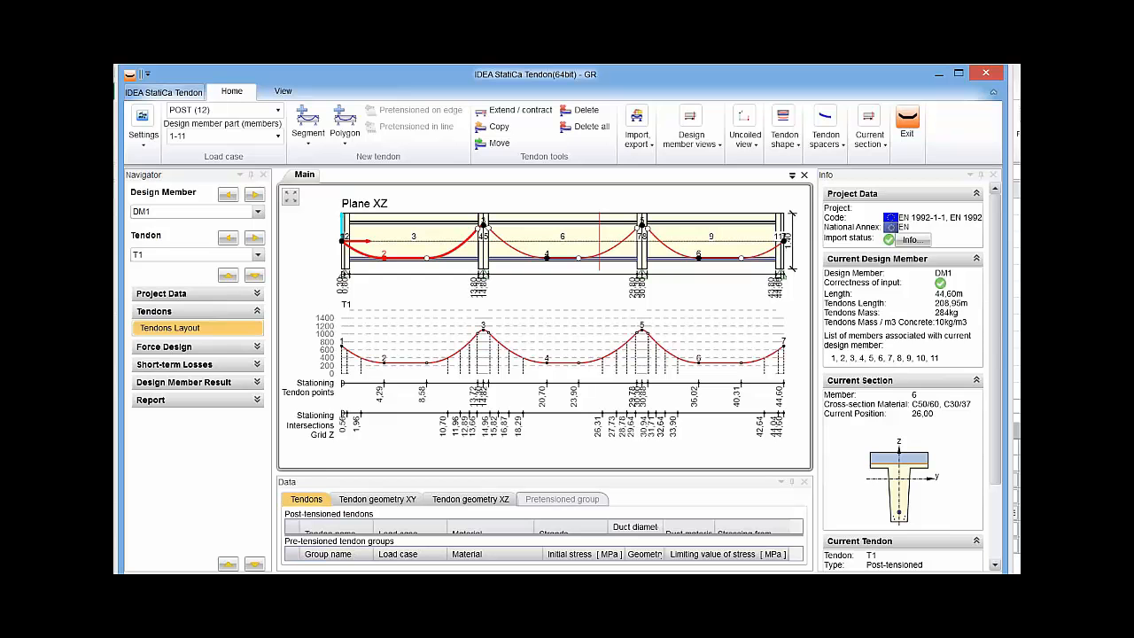
right_click(310, 284)
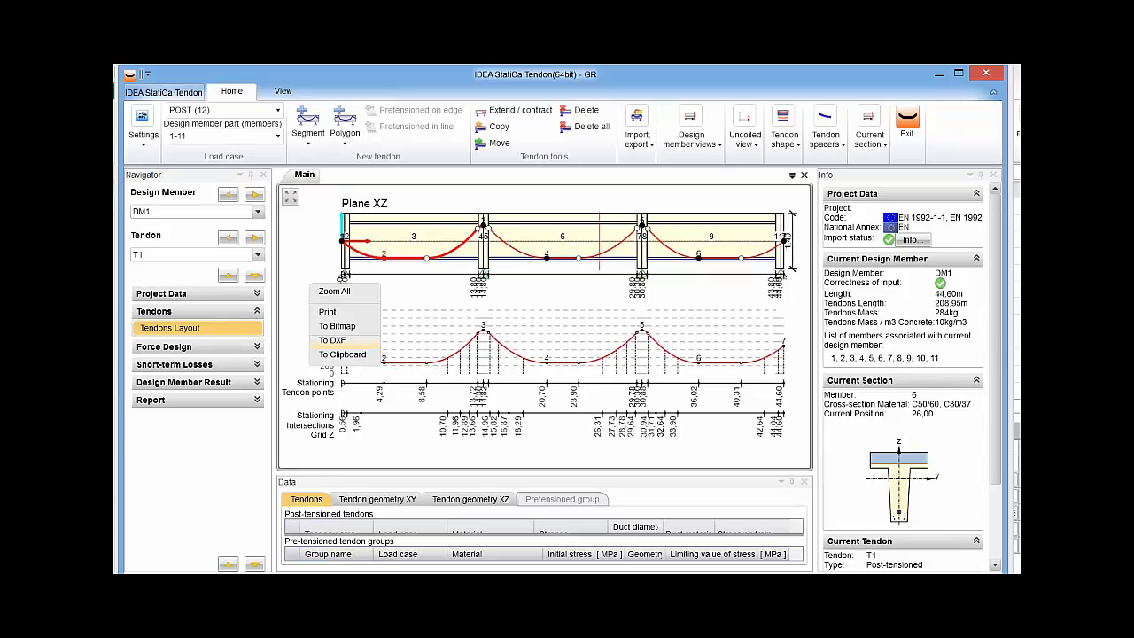
key("Escape")
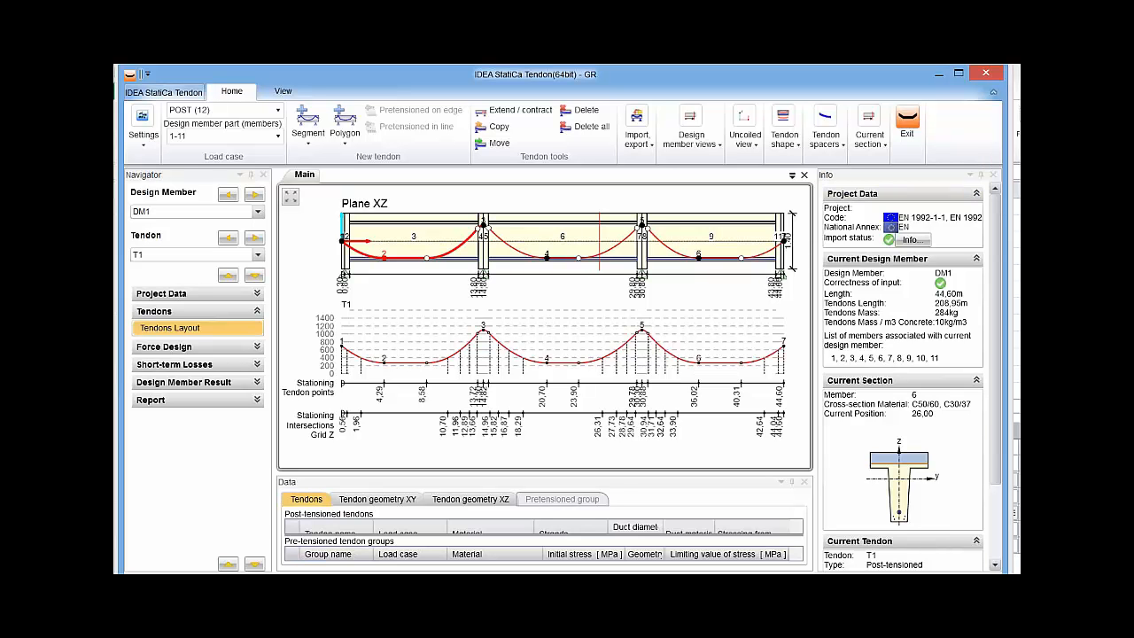
Label the straight and curved parts of T1's tendon shape, and set the tendon shape back to Not draw.
left_click(825, 133)
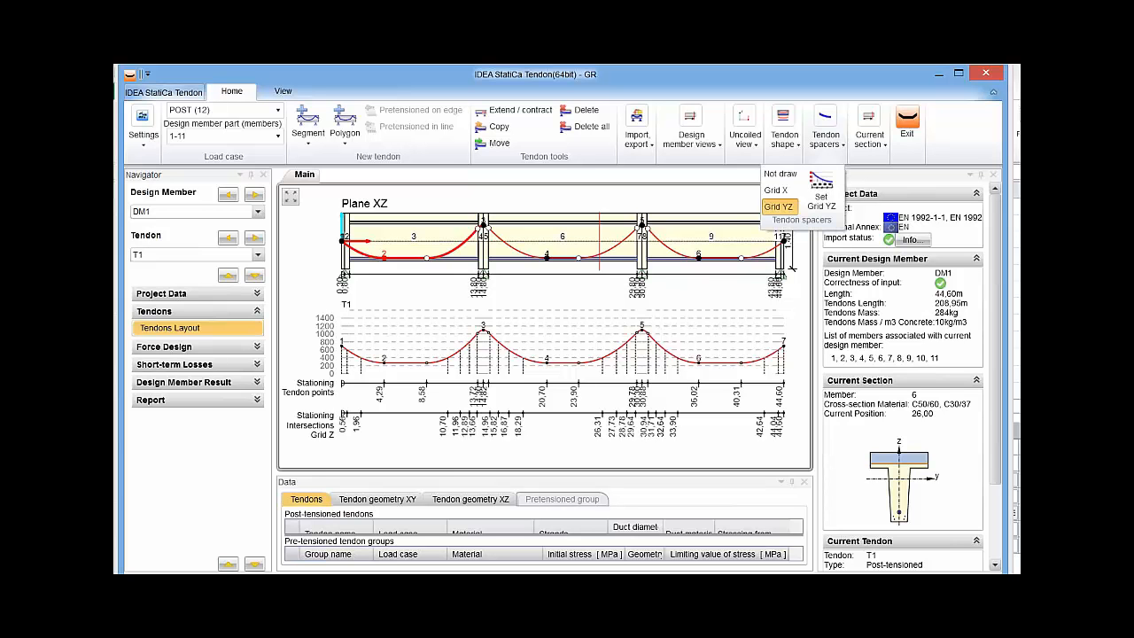
left_click(784, 133)
left_click(784, 133)
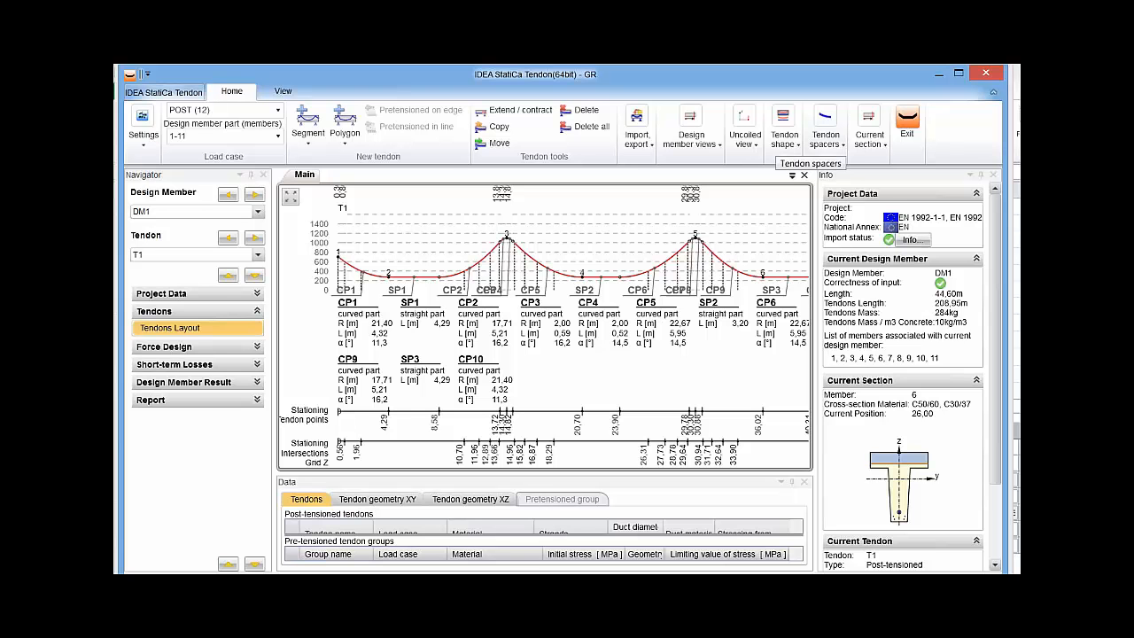
left_click(785, 133)
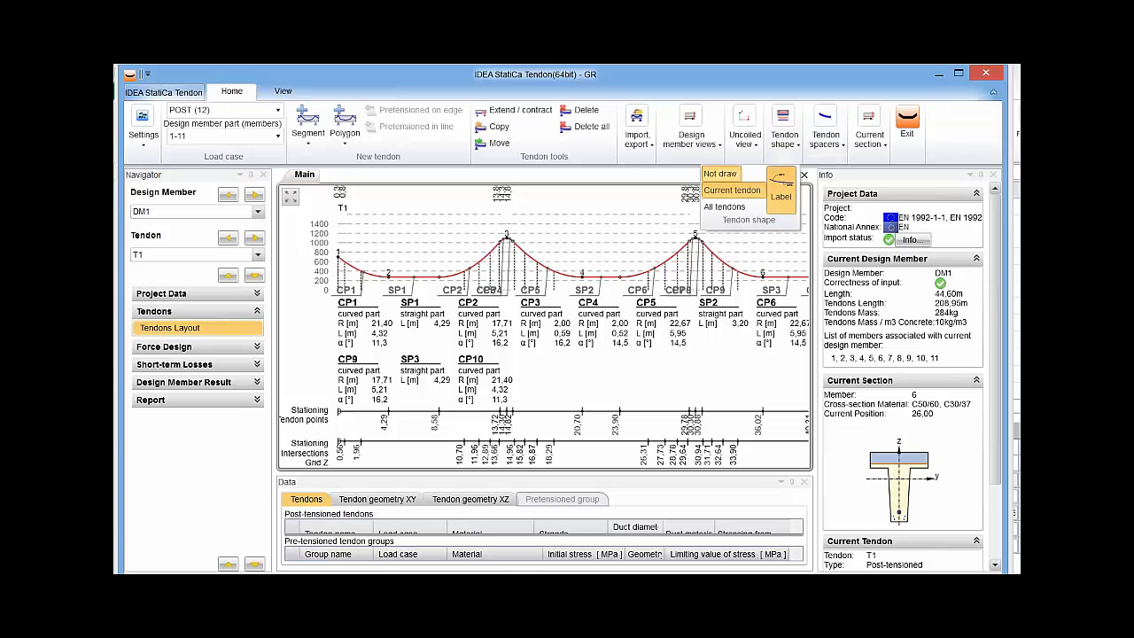
left_click(720, 175)
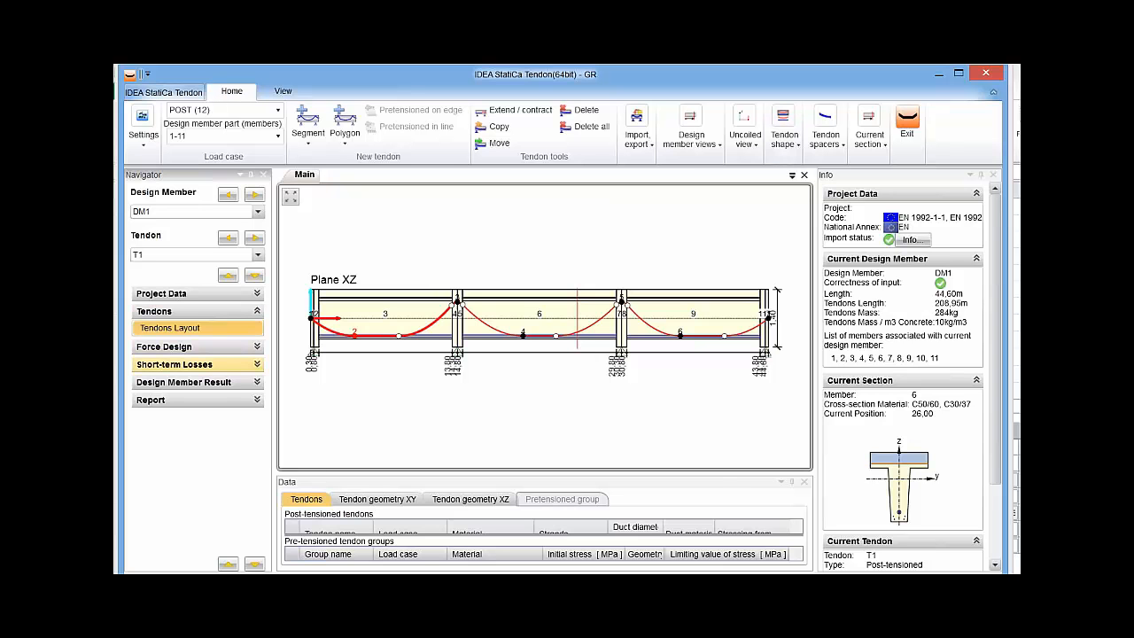
Review the stress checks of all tendons in the short-term losses summary, and display T1's stress and loss diagram.
left_click(197, 365)
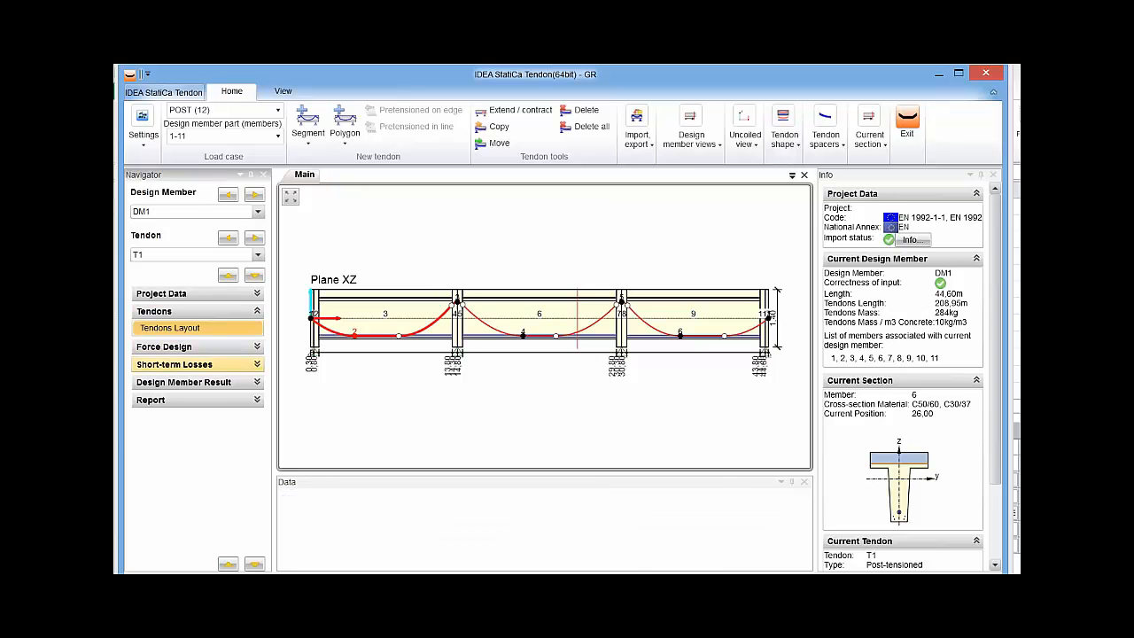
left_click_drag(545, 473, 545, 385)
scroll(458, 487, "down", 10)
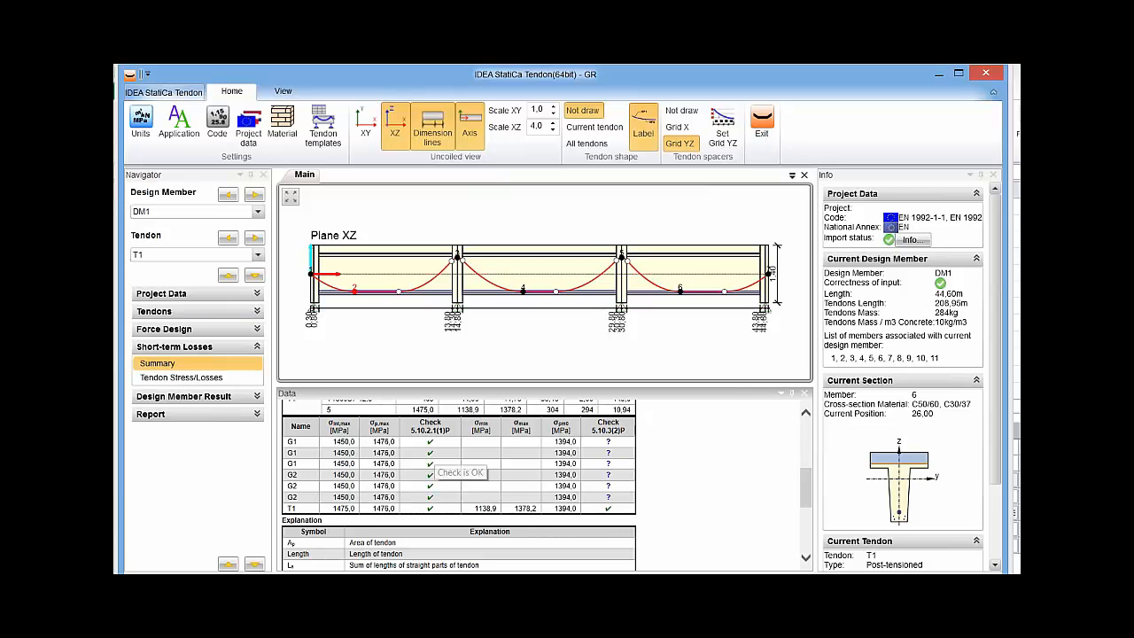
mouse_move(611, 454)
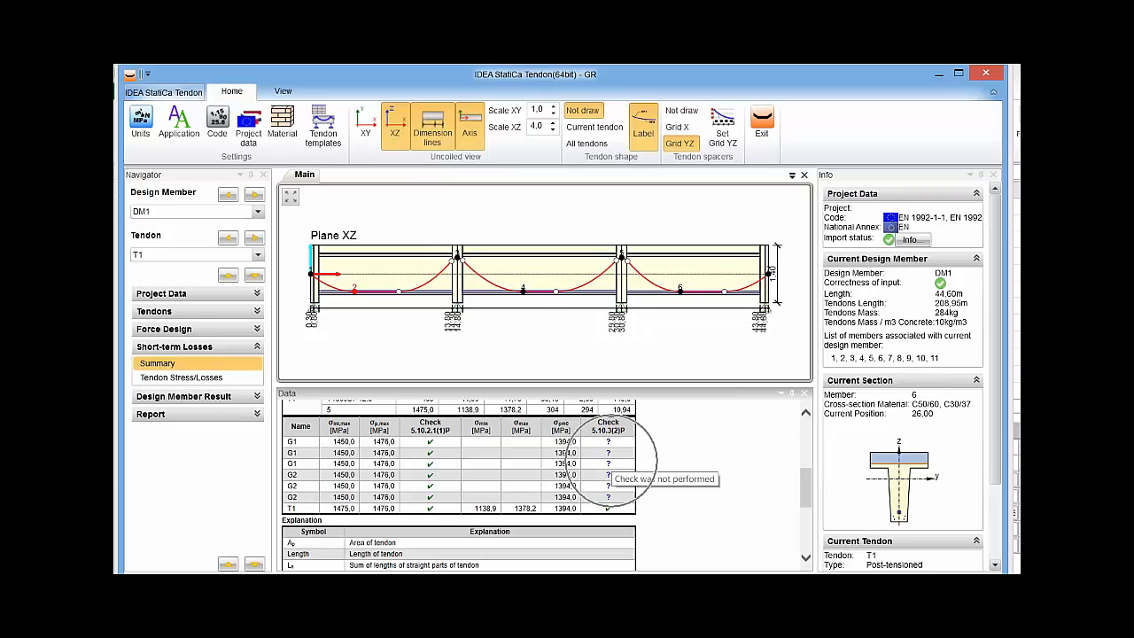
left_click(181, 378)
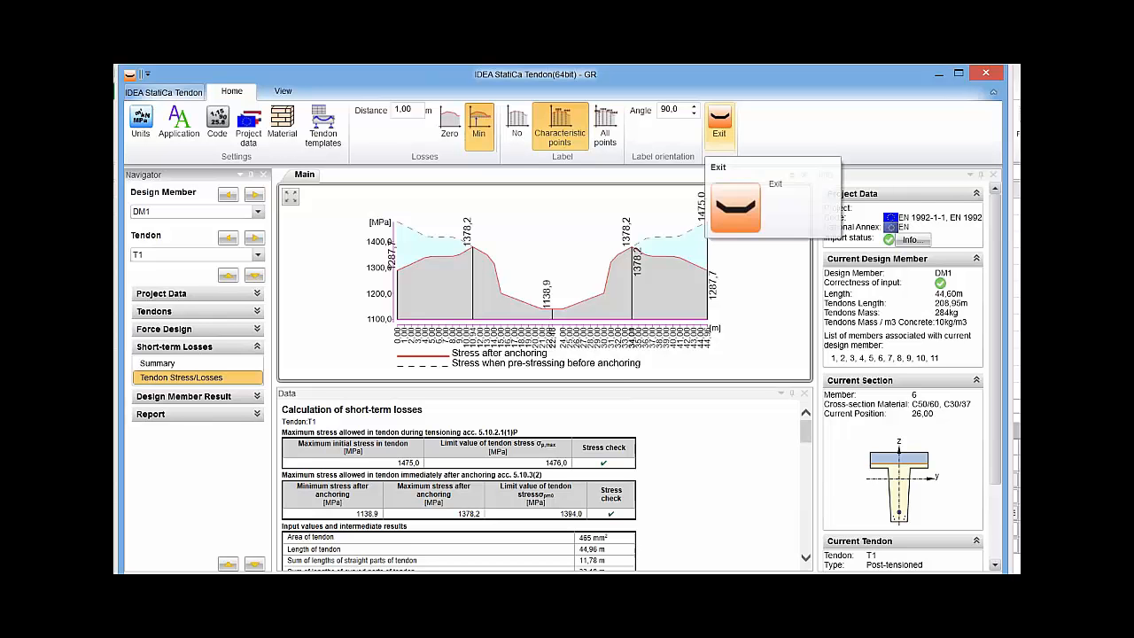
Leave the tendon design, enlarge the beam drawing area, and run the calculation of the whole model.
left_click(719, 120)
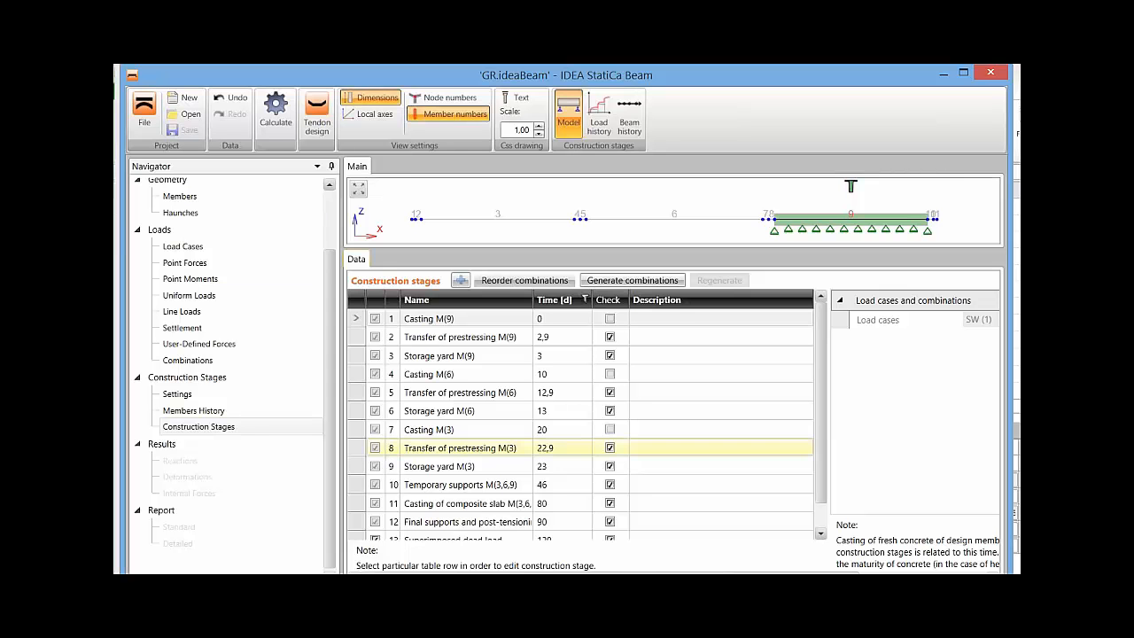
left_click_drag(673, 248, 674, 359)
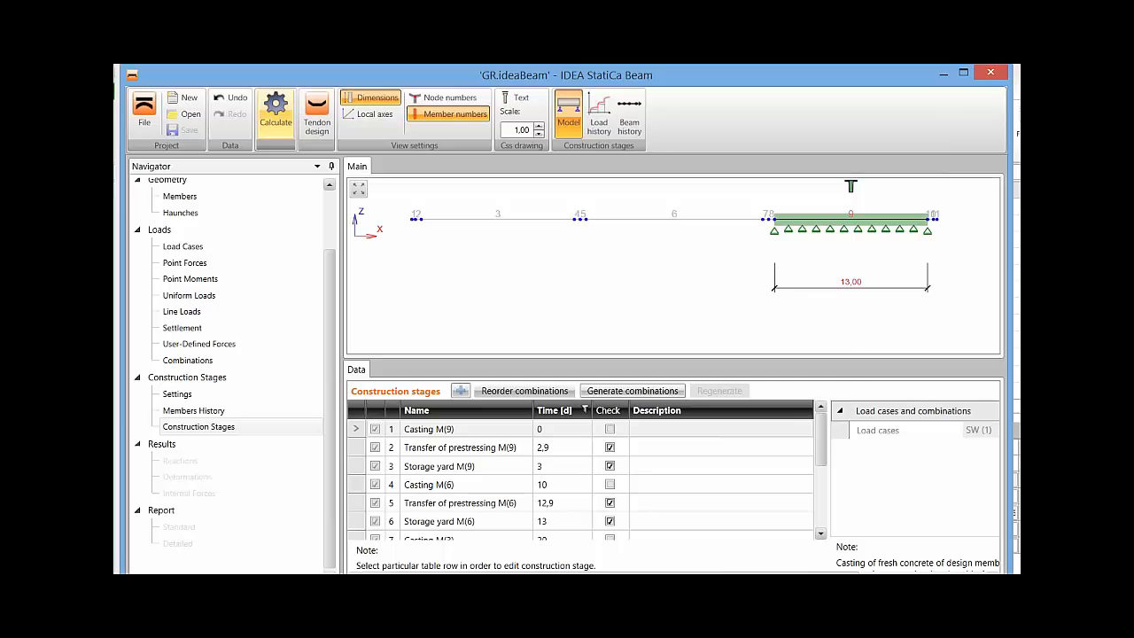
left_click(275, 111)
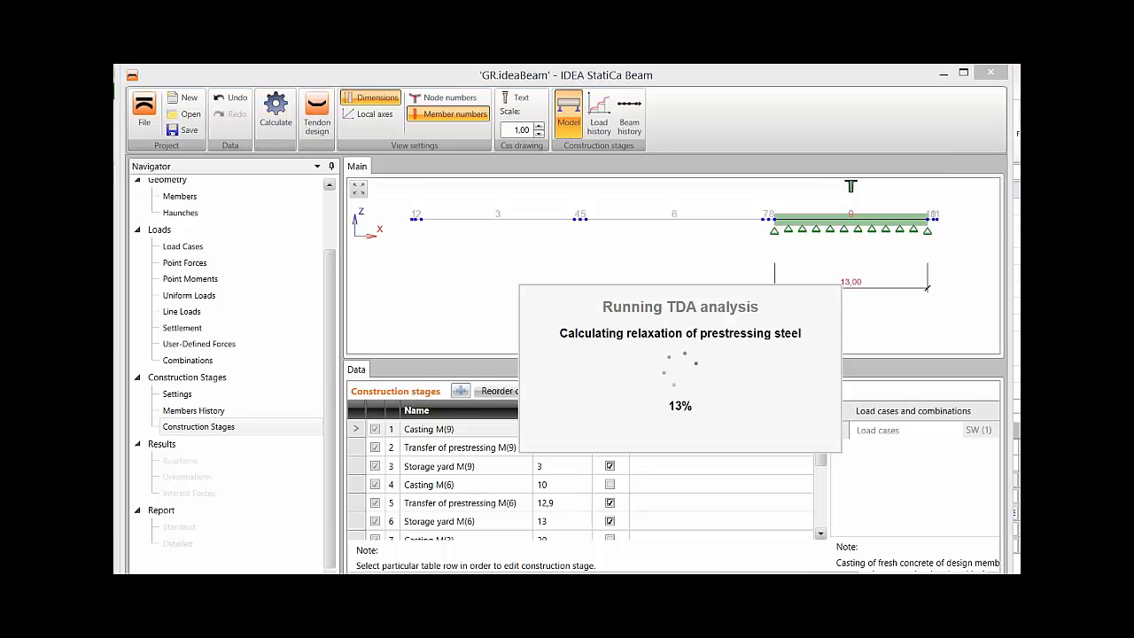
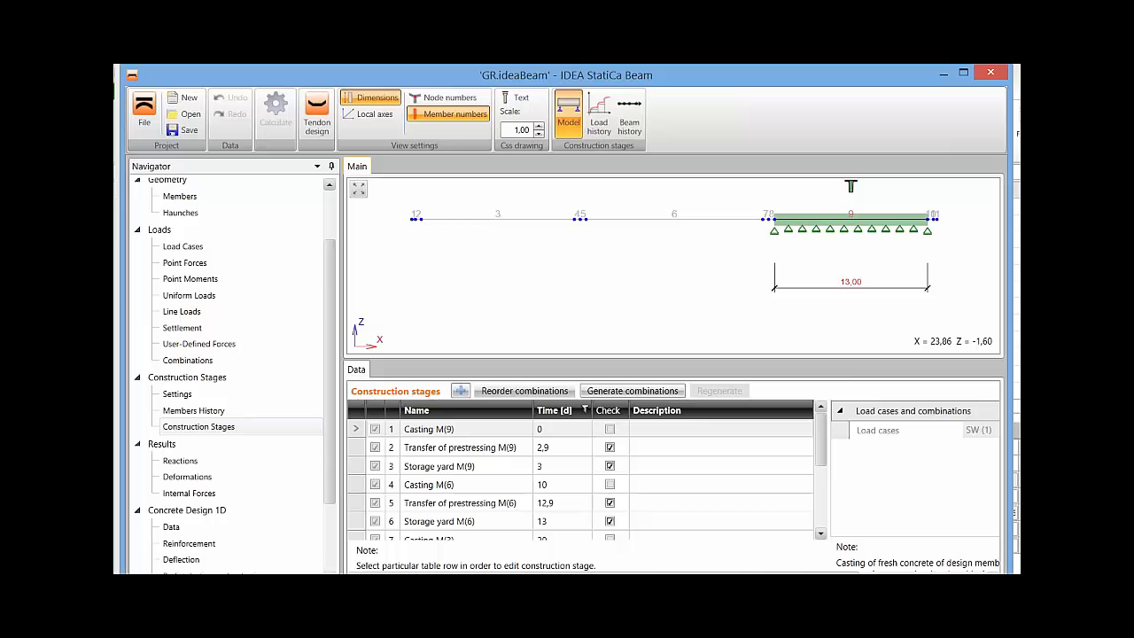
Open the internal forces results and display the My diagram for combination SLSC ST(2).
scroll(230, 372, "down", 3)
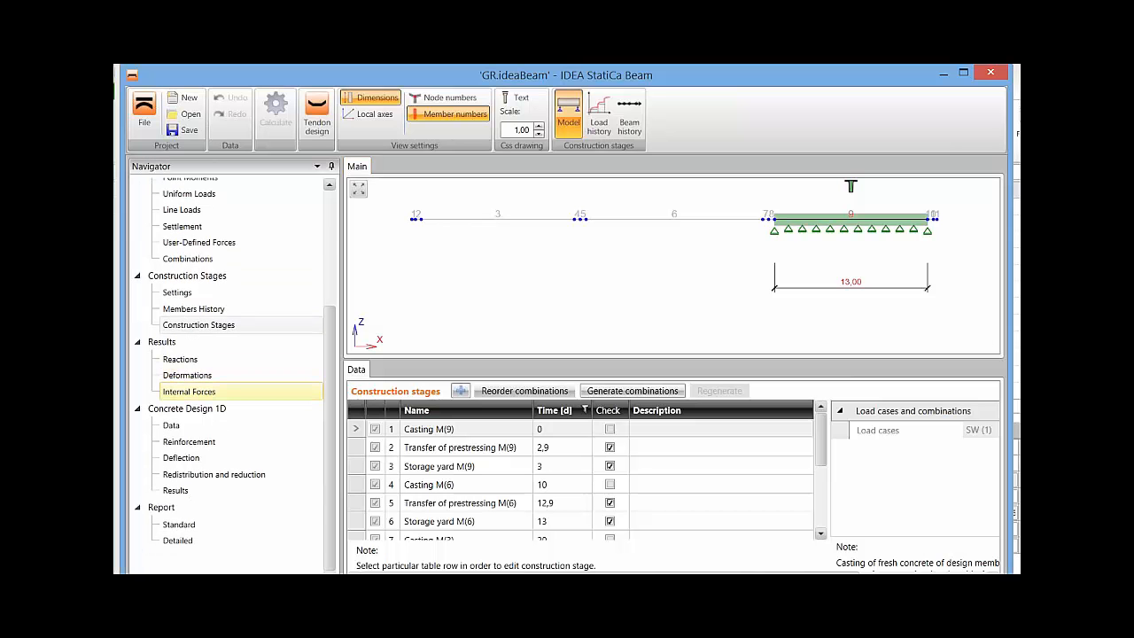
left_click(190, 391)
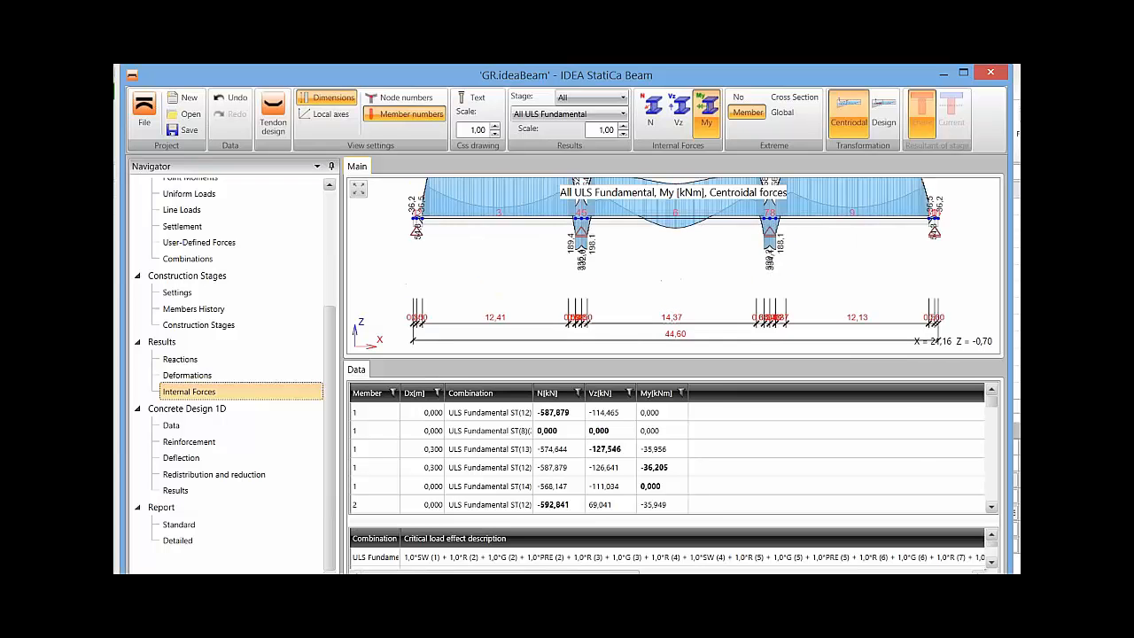
middle_click_drag(668, 219, 668, 232)
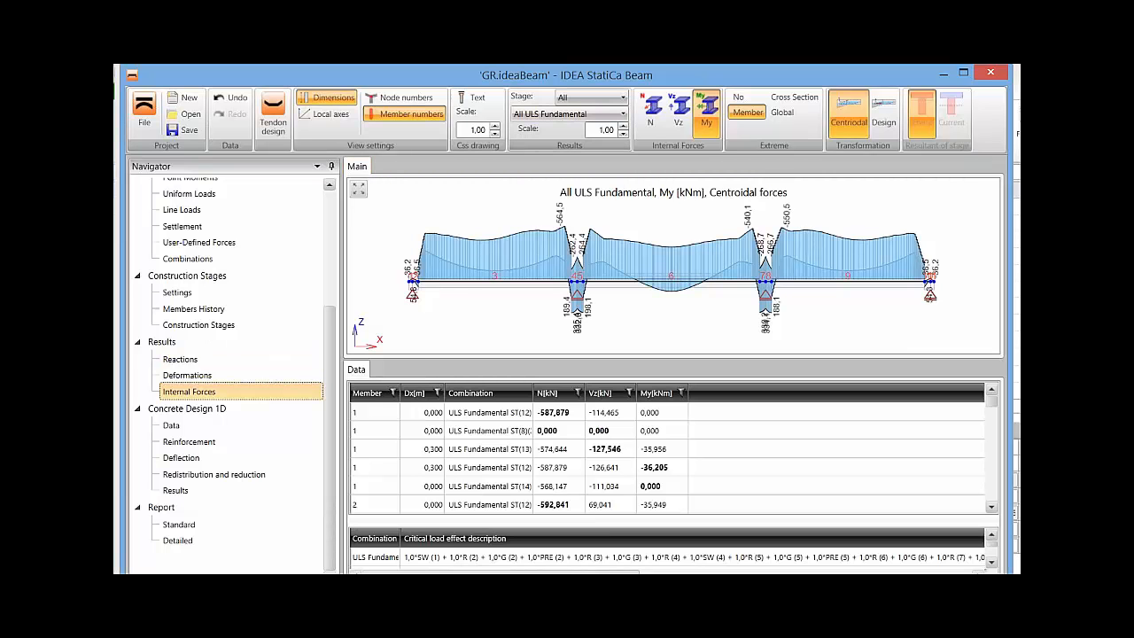
left_click(572, 113)
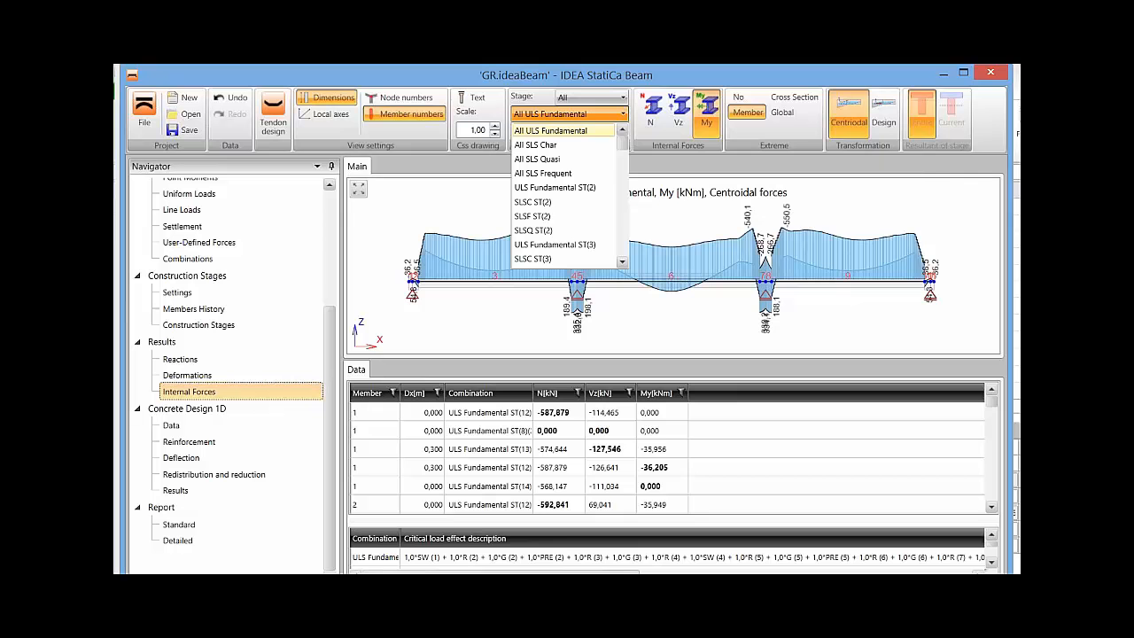
left_click(556, 202)
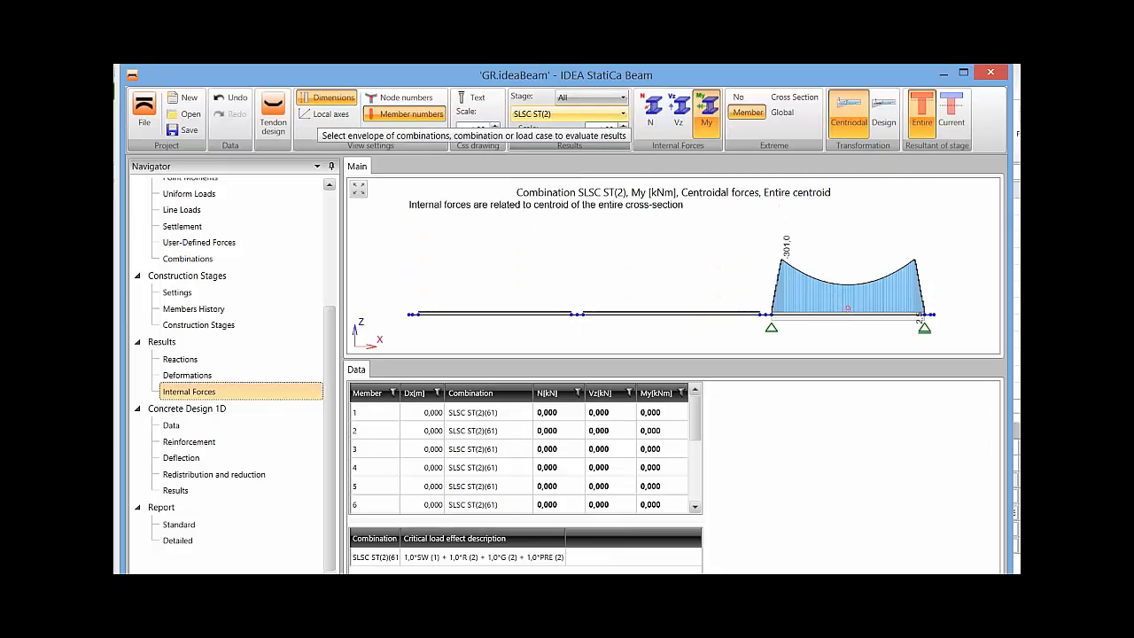
Display the My diagram for combination SLSQ ST(3), followed by the one for SLSC ST(8).
left_click(572, 114)
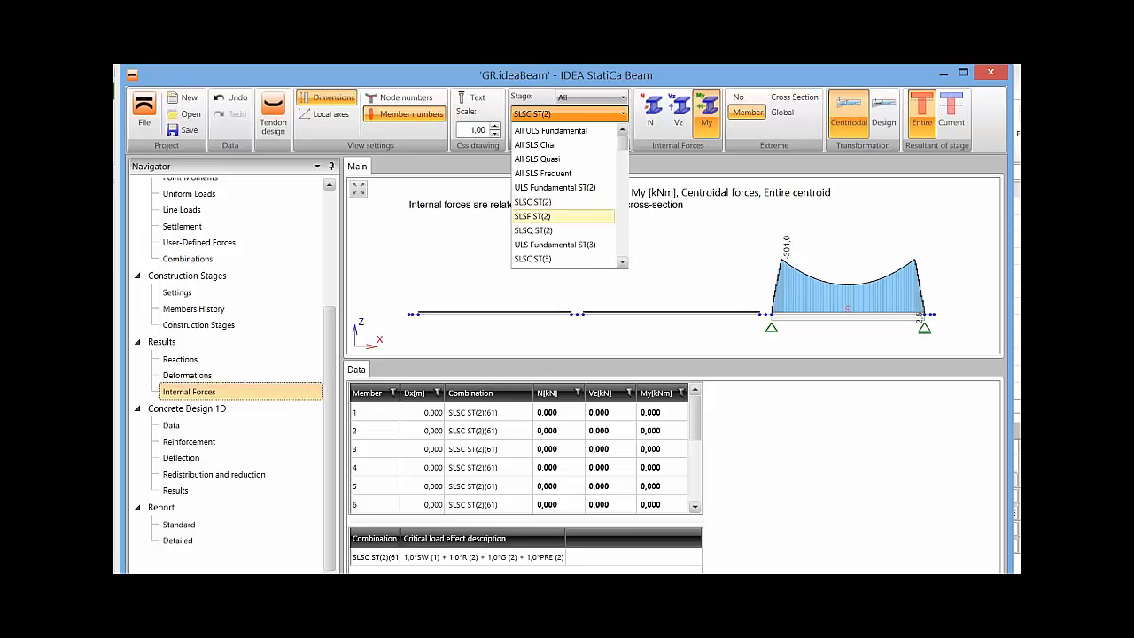
scroll(564, 258, "down", 1)
left_click(607, 189)
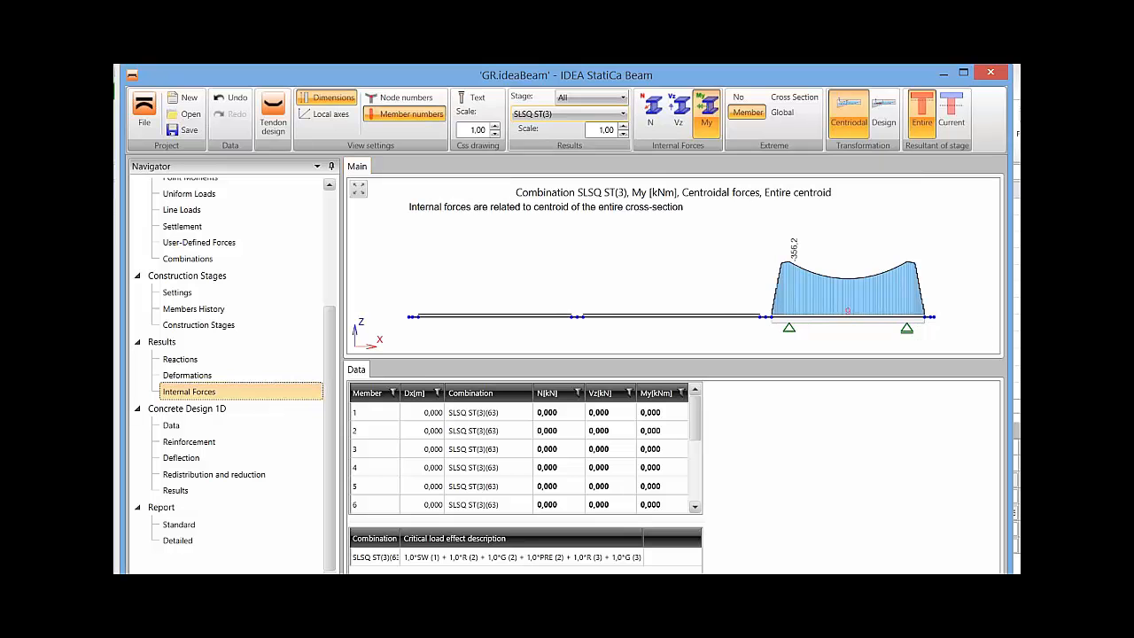
left_click(584, 114)
scroll(567, 216, "down", 2)
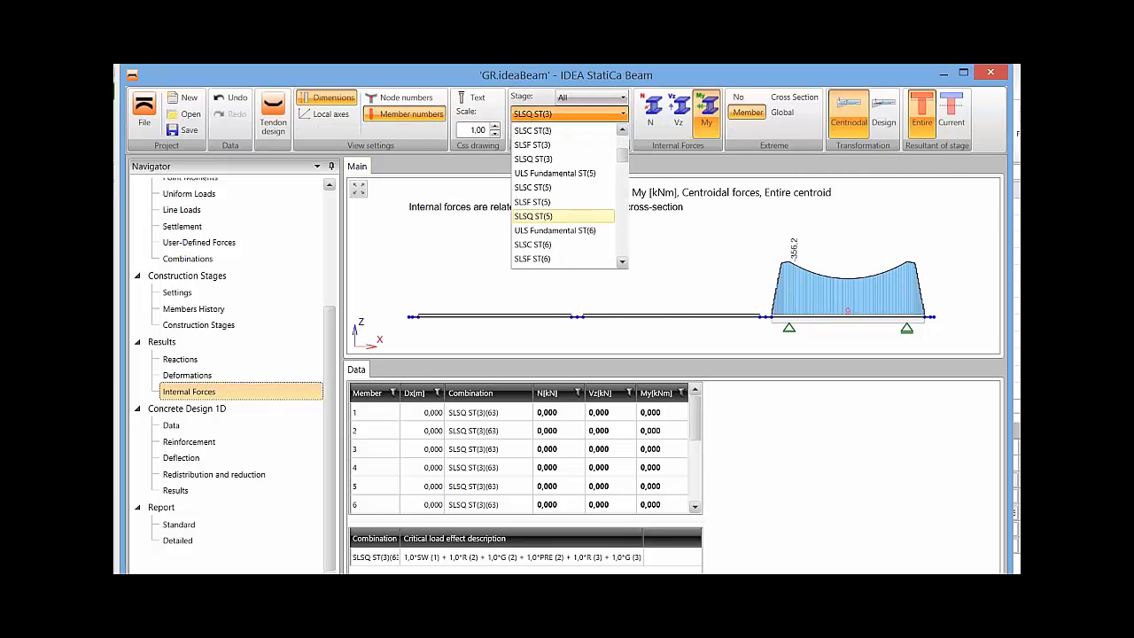
scroll(567, 240, "down", 1)
left_click(567, 259)
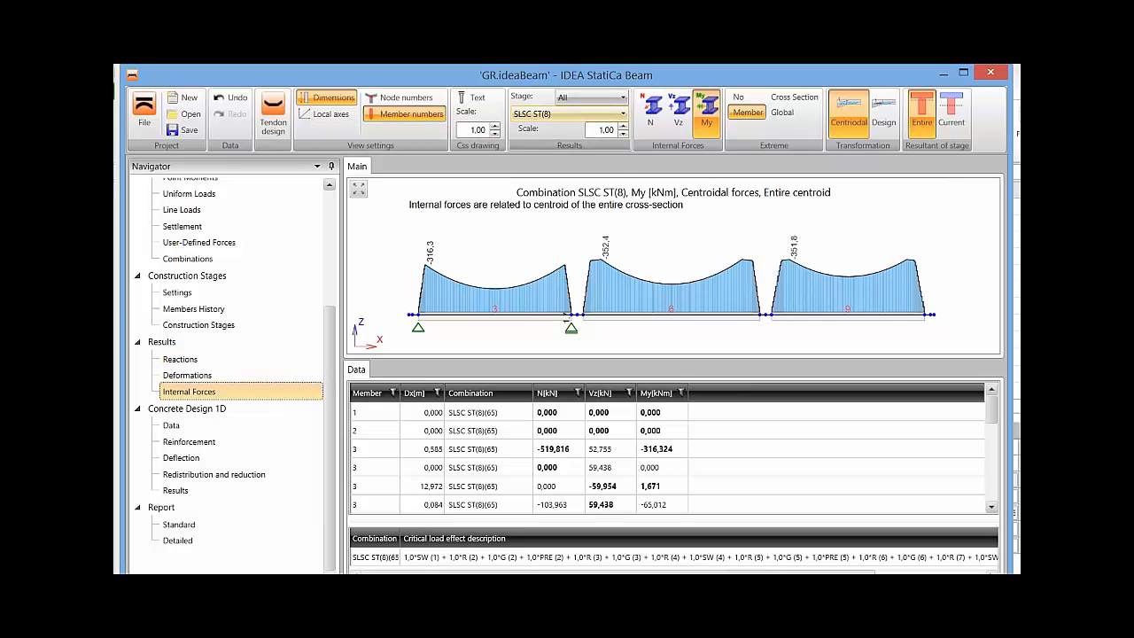
Display the My diagram of the post-tensioning load case POST (12) along the whole beam.
left_click(567, 113)
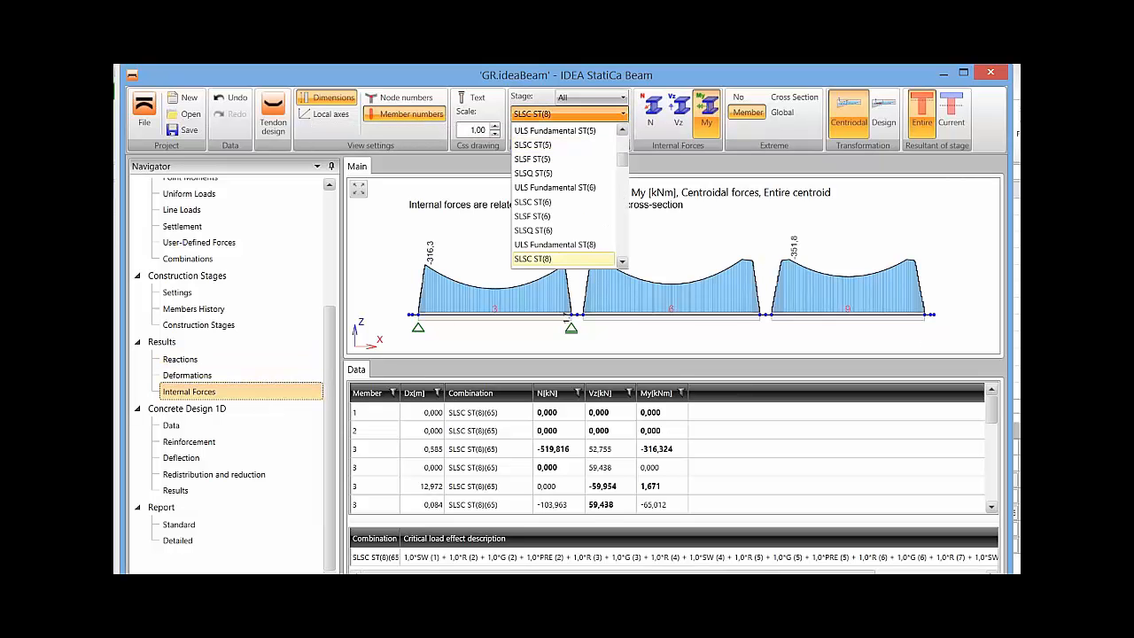
scroll(567, 194, "down", 10)
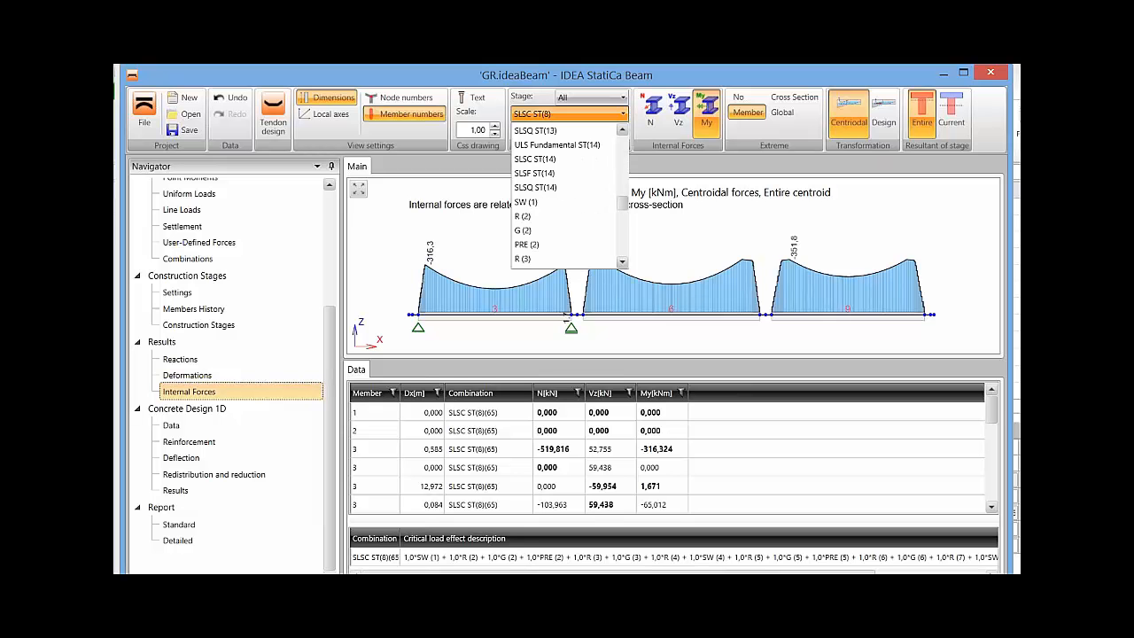
scroll(567, 194, "down", 4)
scroll(563, 244, "down", 6)
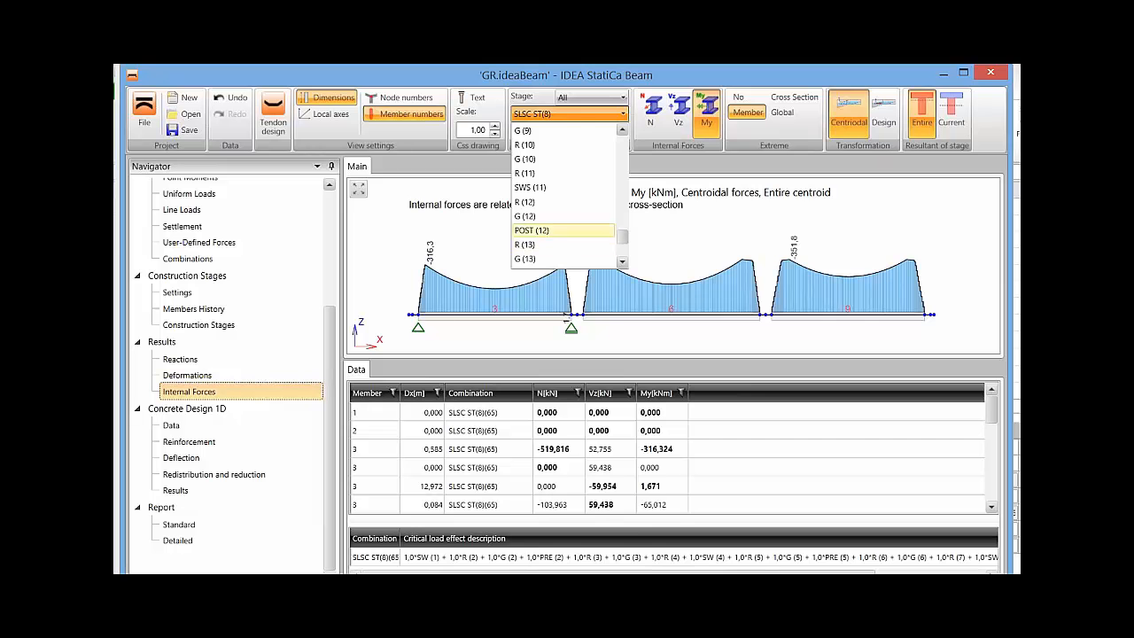
left_click(563, 231)
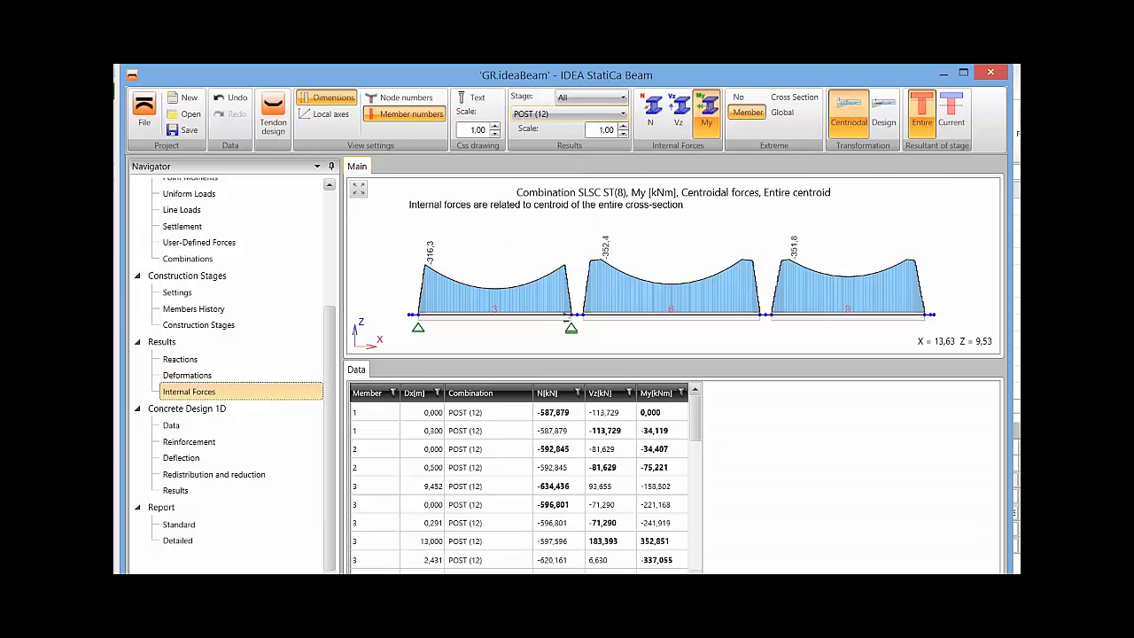
scroll(664, 198, "up", 7)
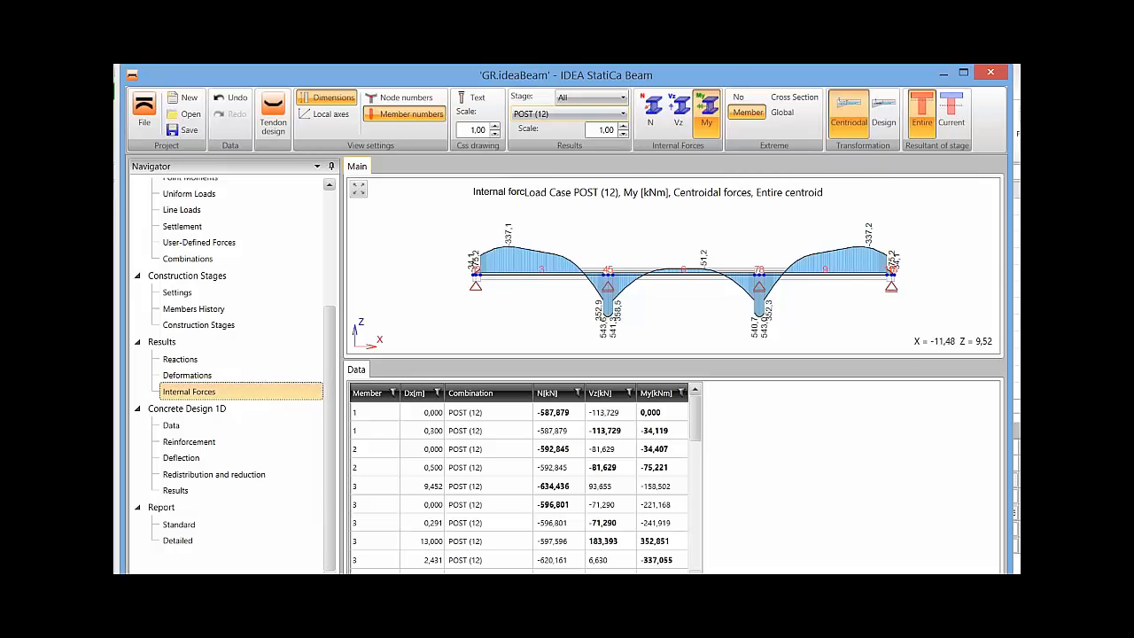
Review the check settings in the concrete design data, and go through the reinforcement zones along the beam.
left_click(177, 426)
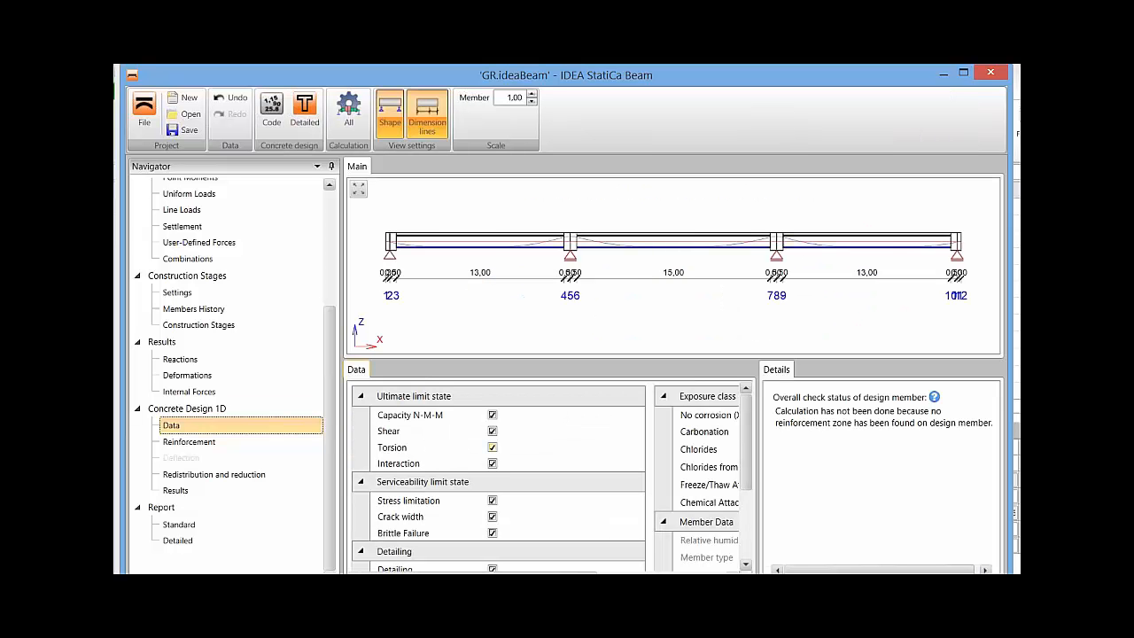
left_click_drag(746, 442, 746, 514)
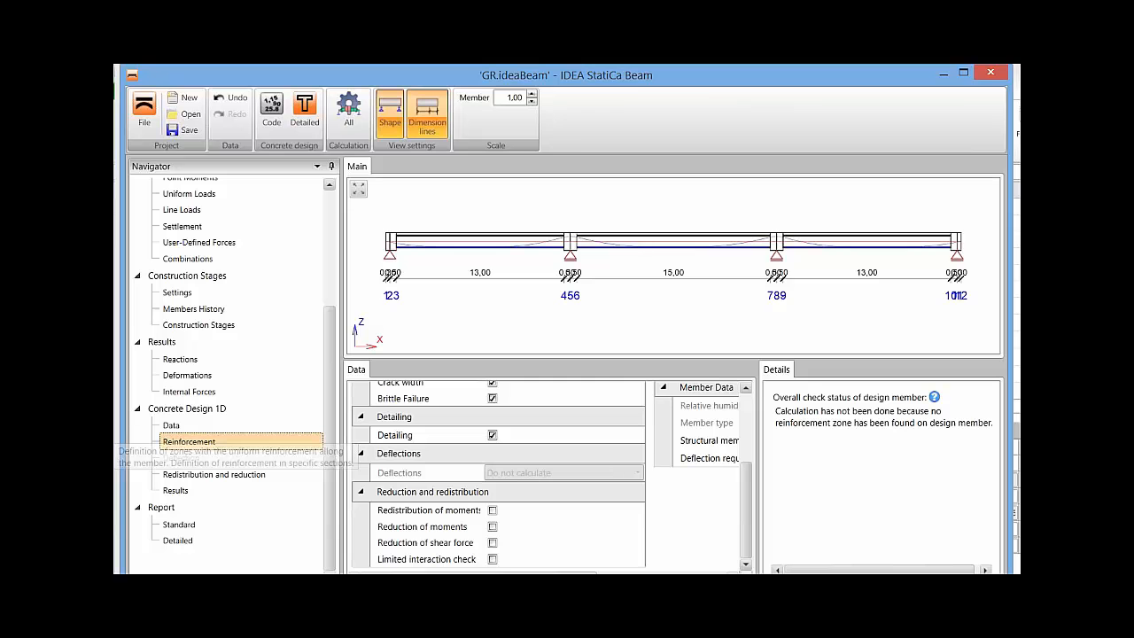
left_click(188, 441)
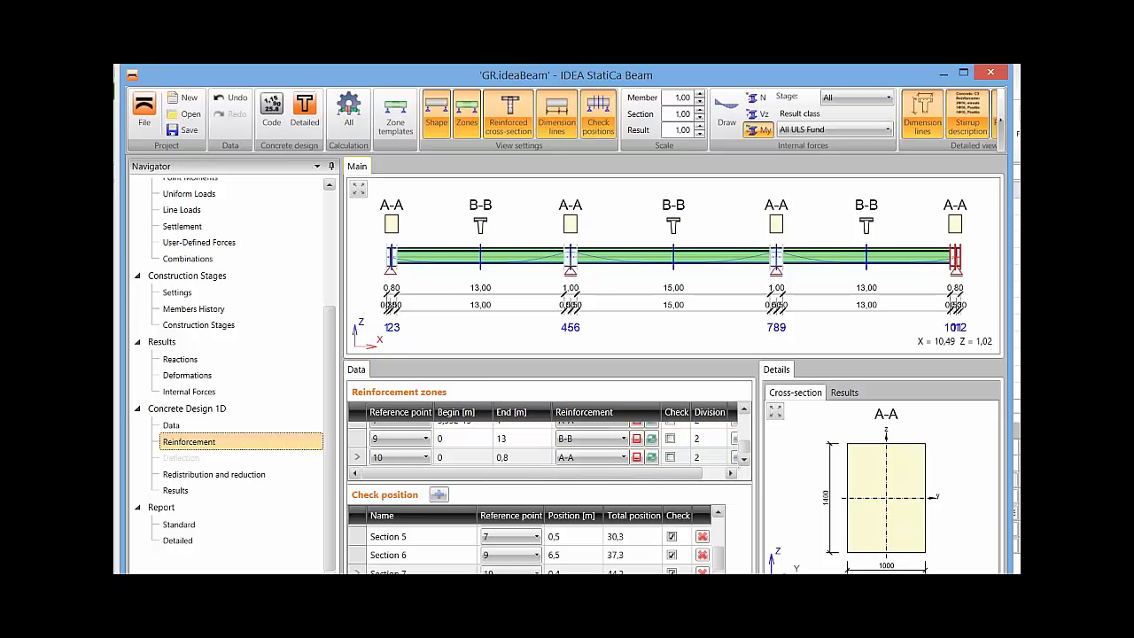
key("ctrl")
left_click_drag(678, 473, 744, 423)
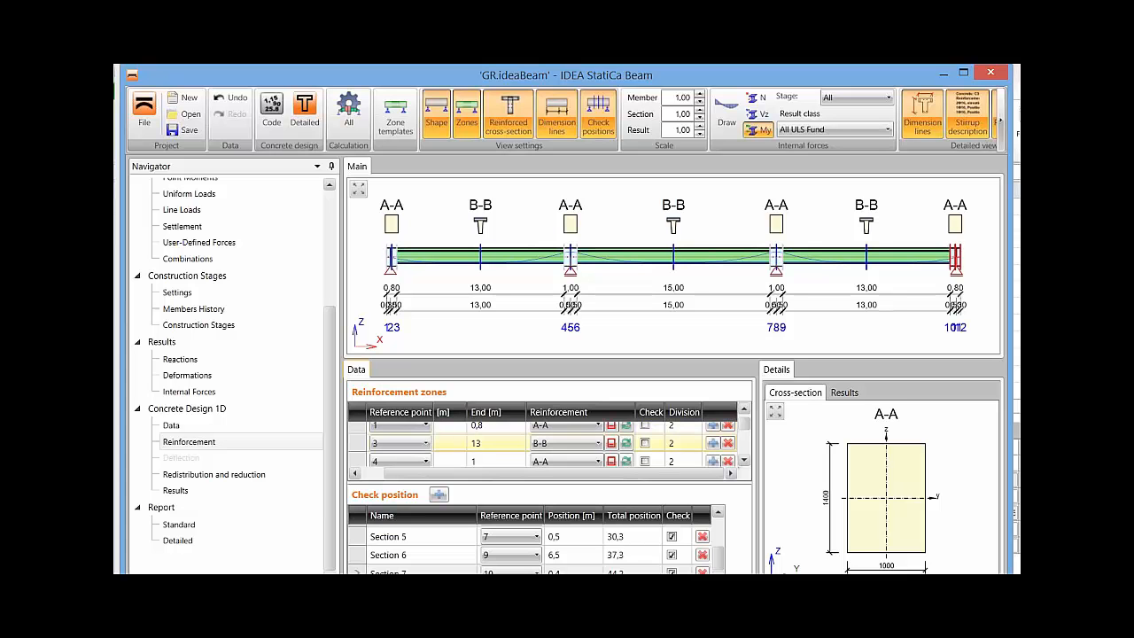
left_click_drag(745, 424, 745, 436)
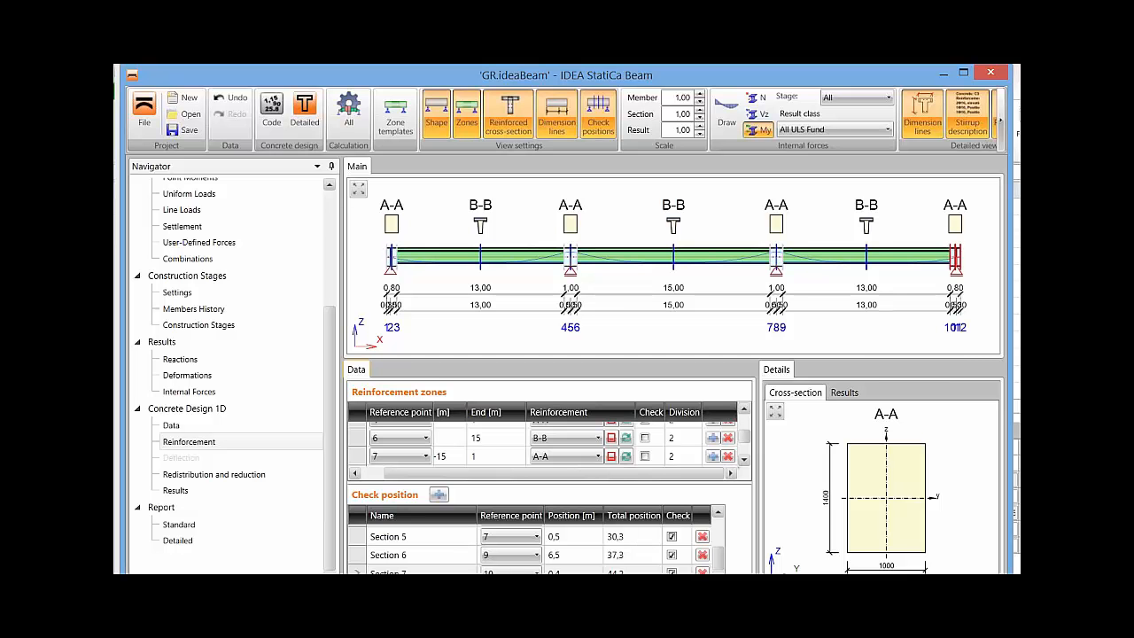
mouse_move(745, 436)
left_mouse_down()
mouse_move(744, 447)
mouse_move(744, 421)
mouse_move(744, 436)
left_mouse_up()
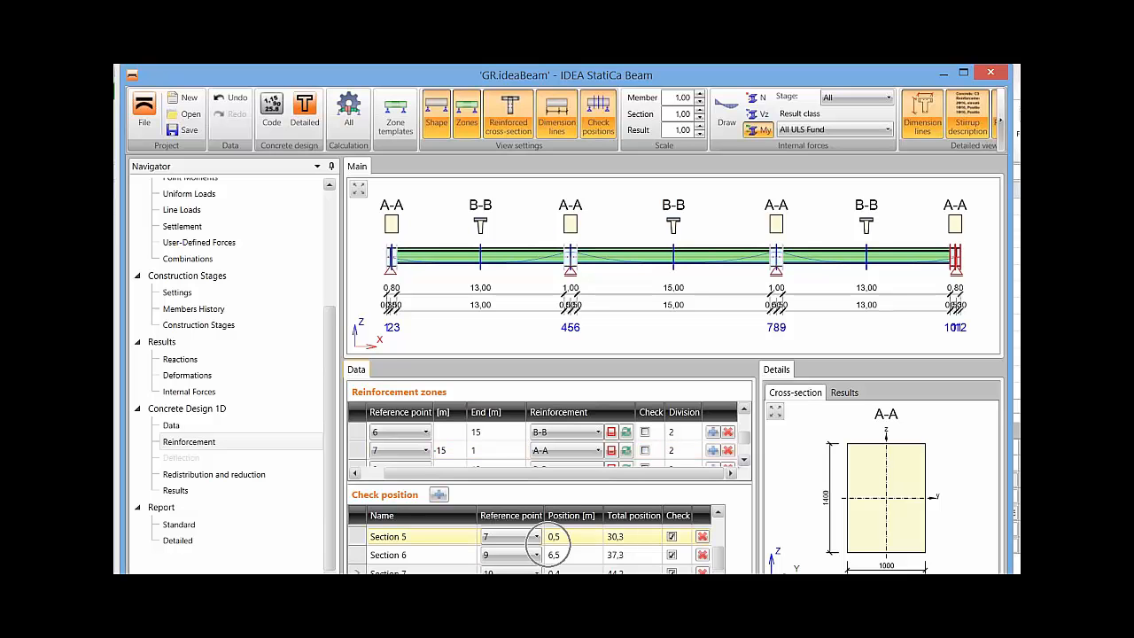
Enlarge the check position table and locate Sections 1, 2 and 4 along the beam.
left_click_drag(549, 483, 550, 426)
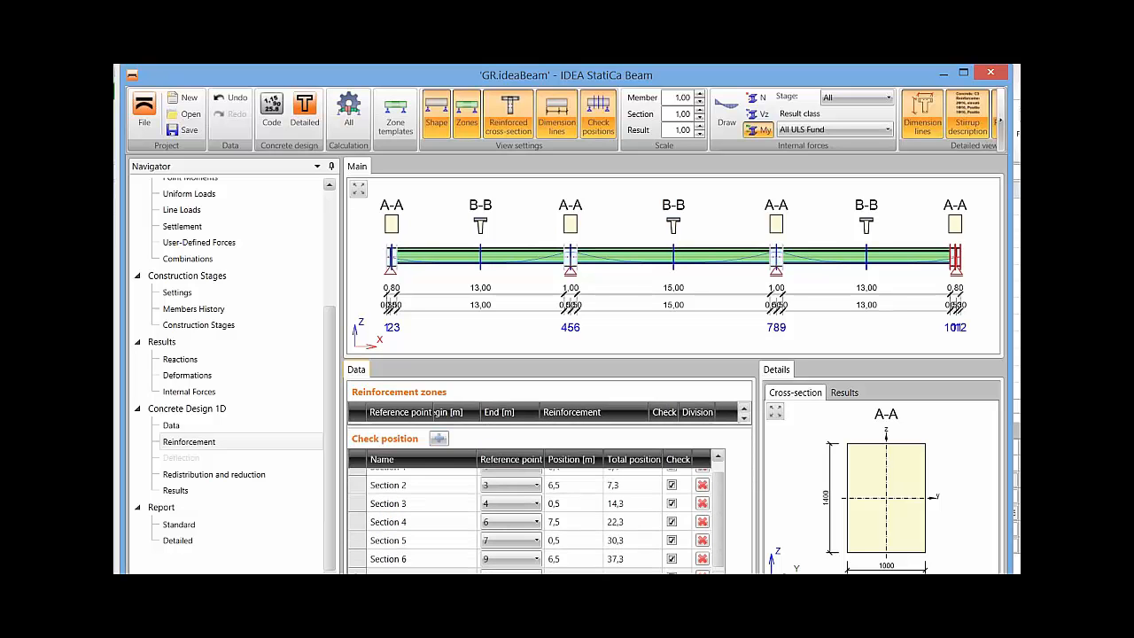
scroll(536, 518, "up", 1)
left_click(422, 479)
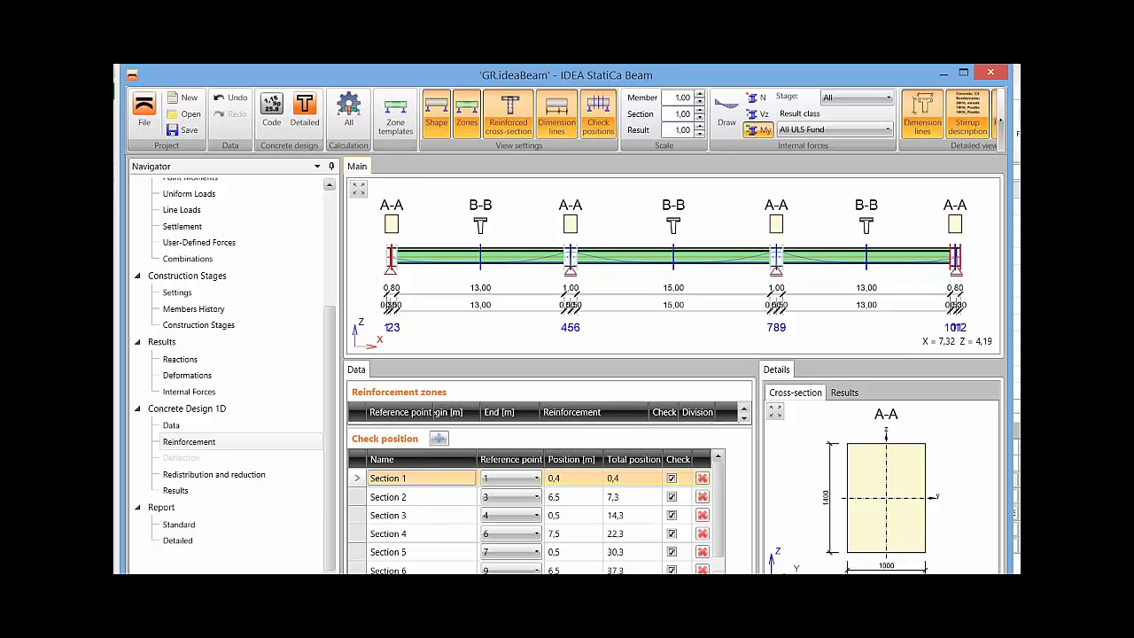
left_click(403, 497)
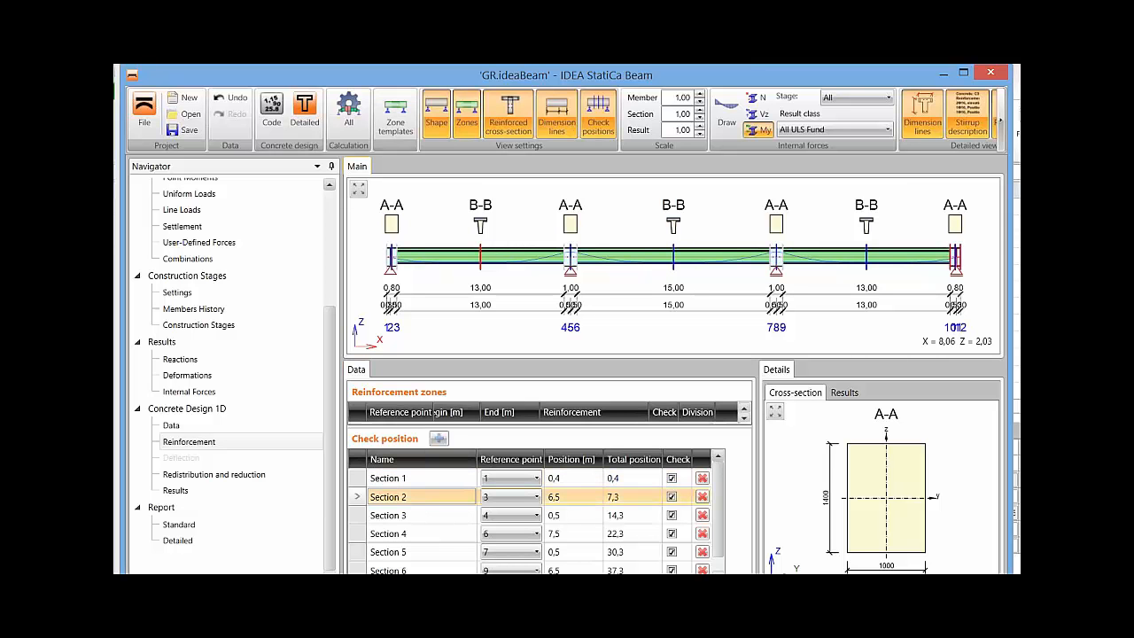
left_click(406, 533)
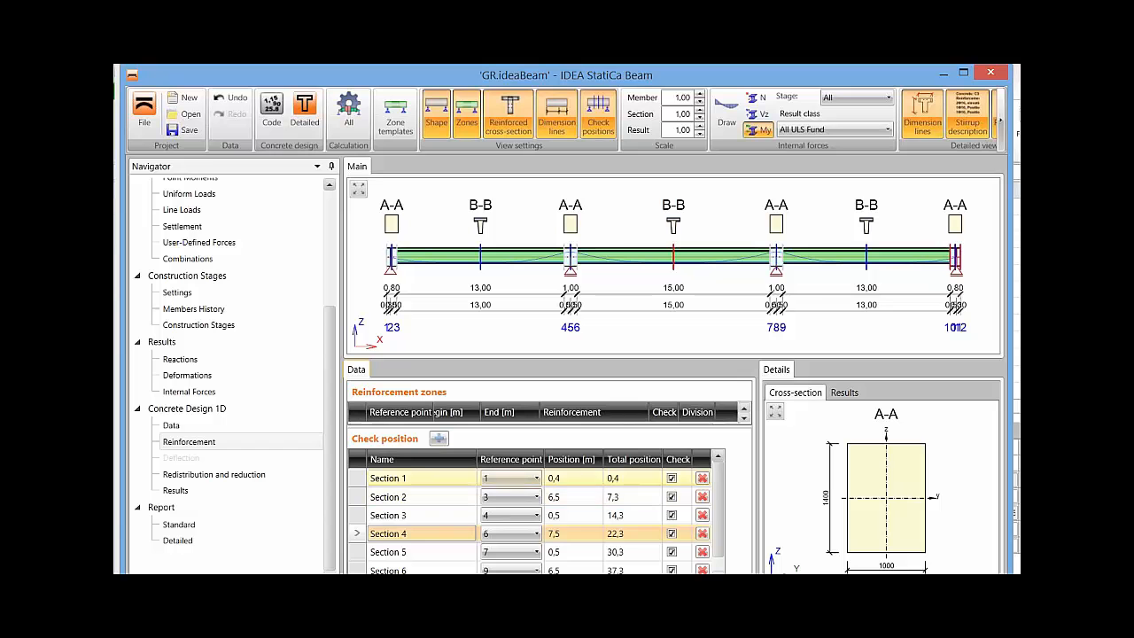
Set the position of check Section 1 to 1 m from reference point 1.
left_click(406, 478)
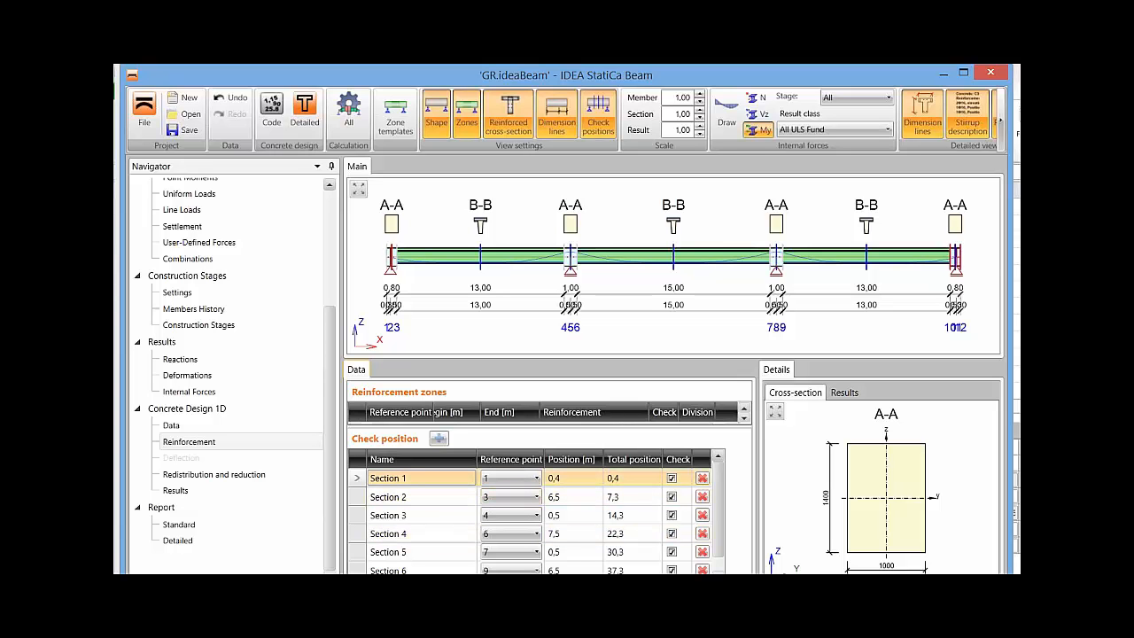
double_click(571, 478)
type("1")
key("Return")
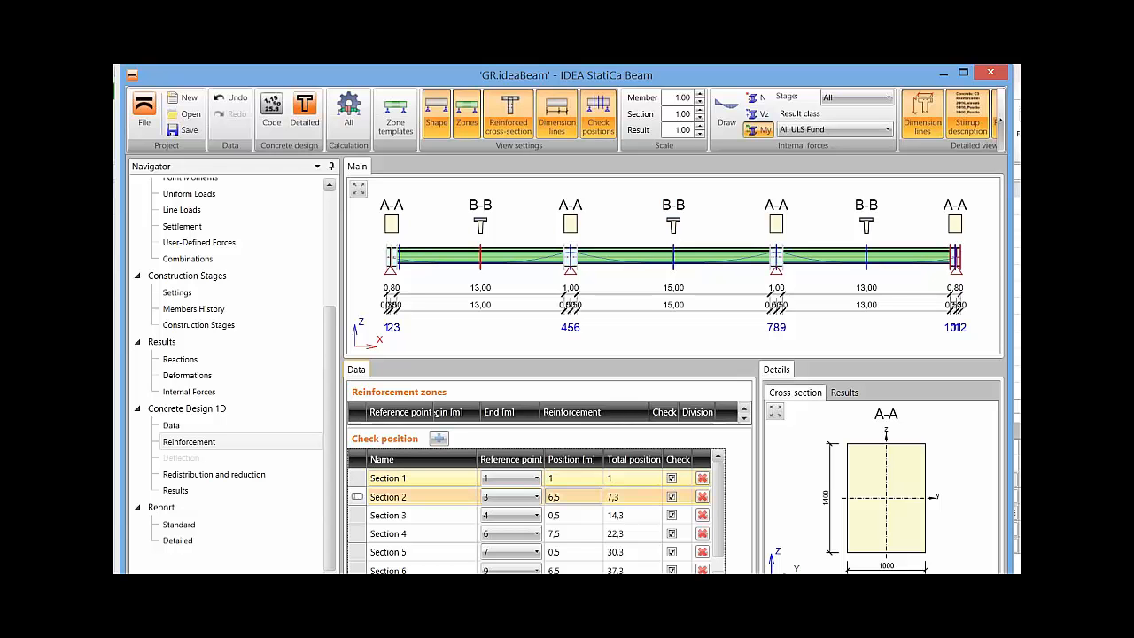
left_click(430, 478)
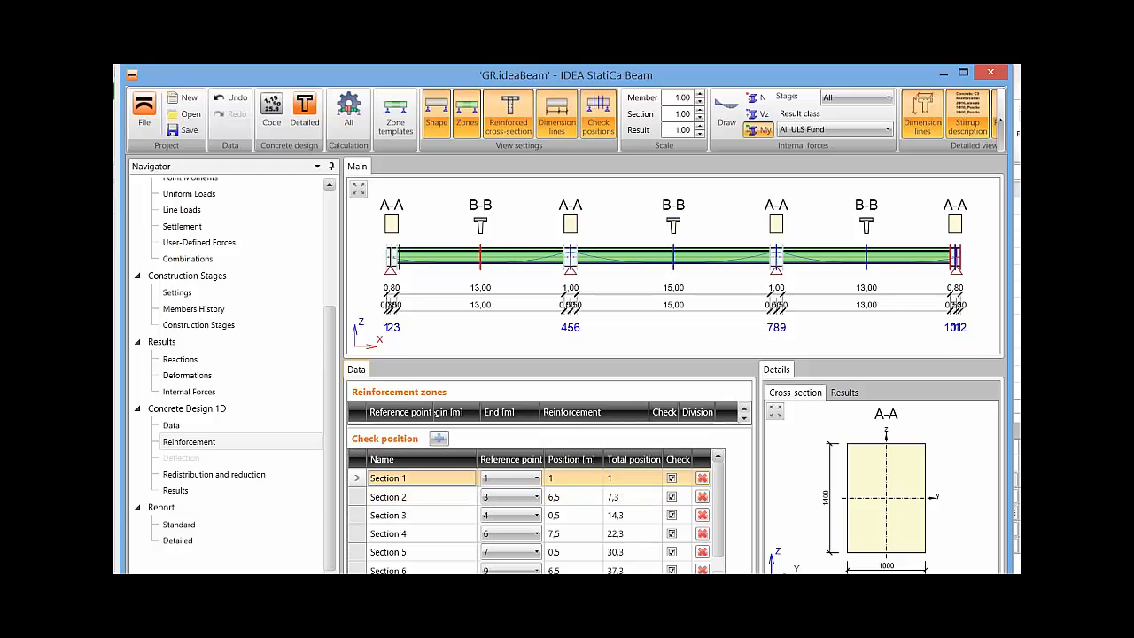
key("ctrl")
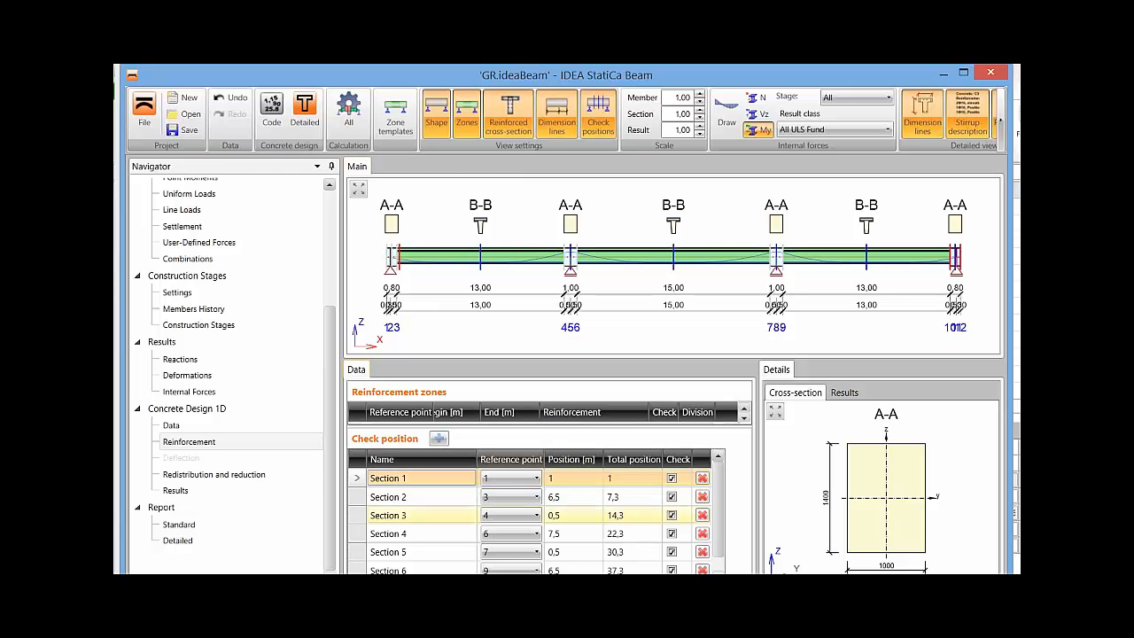
Set the position of check Section 3 to 1,5 m from reference point 4.
left_click(450, 497)
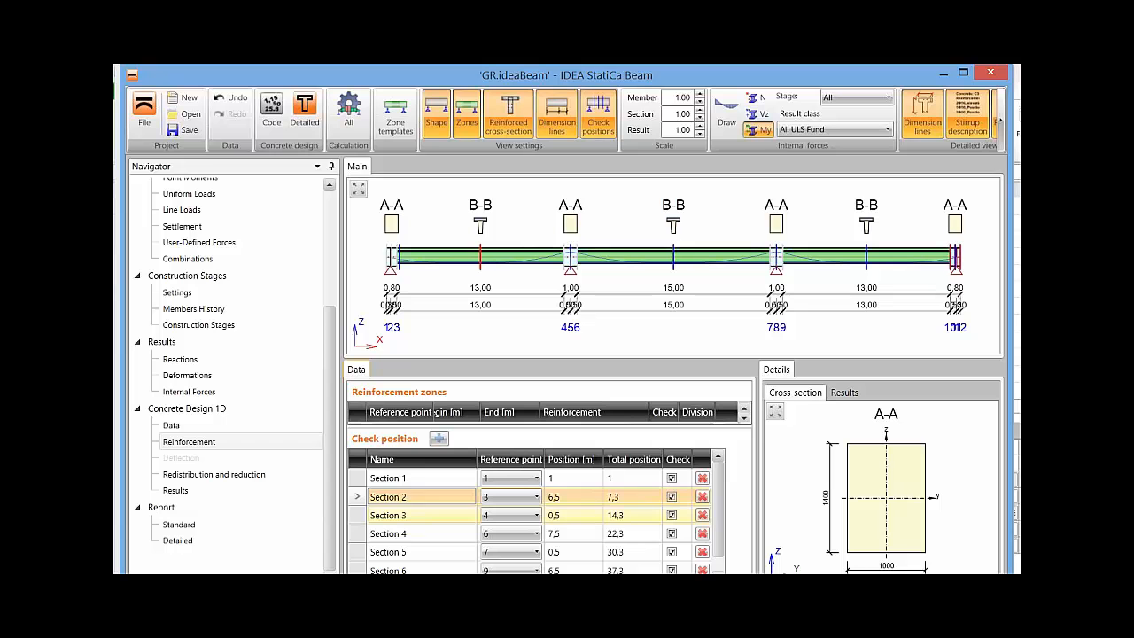
left_click(434, 516)
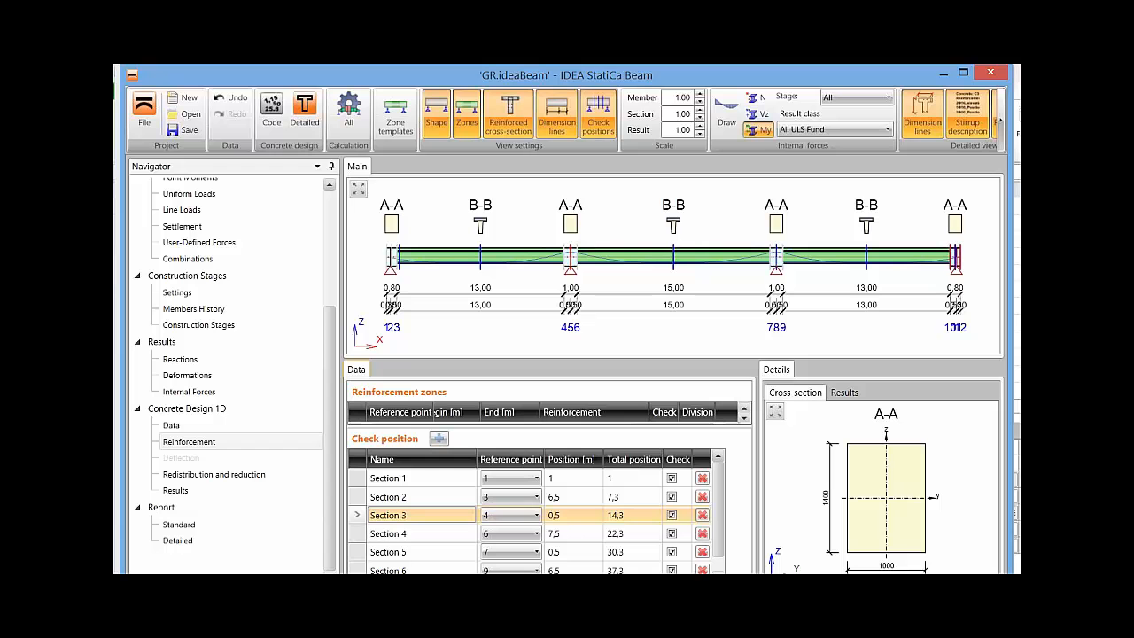
left_click(573, 515)
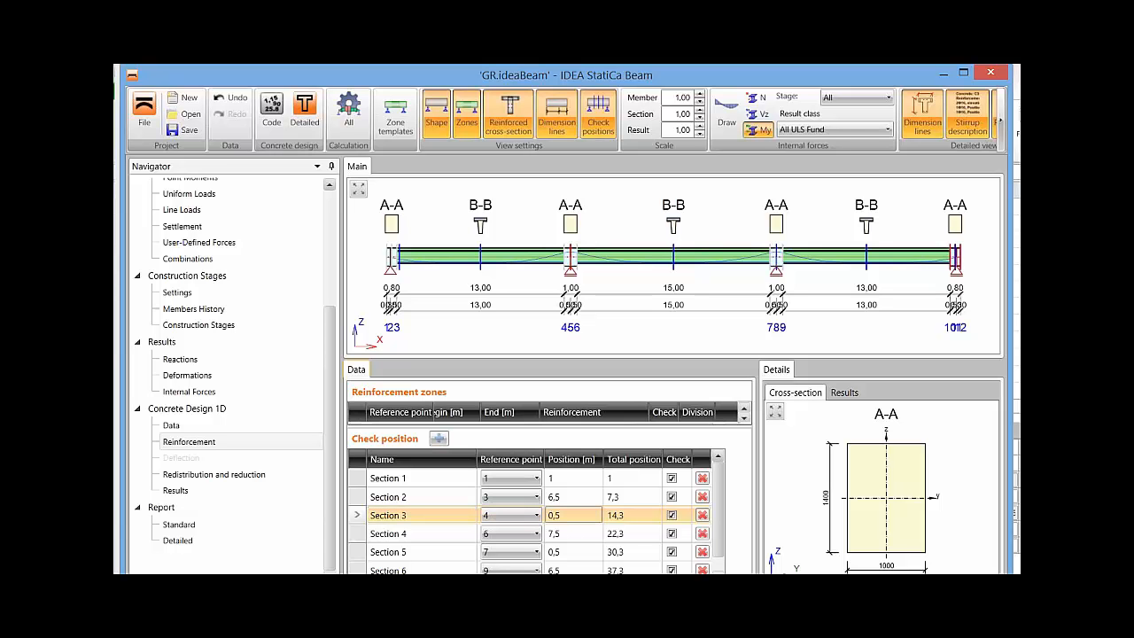
left_click(573, 515)
type("1,5")
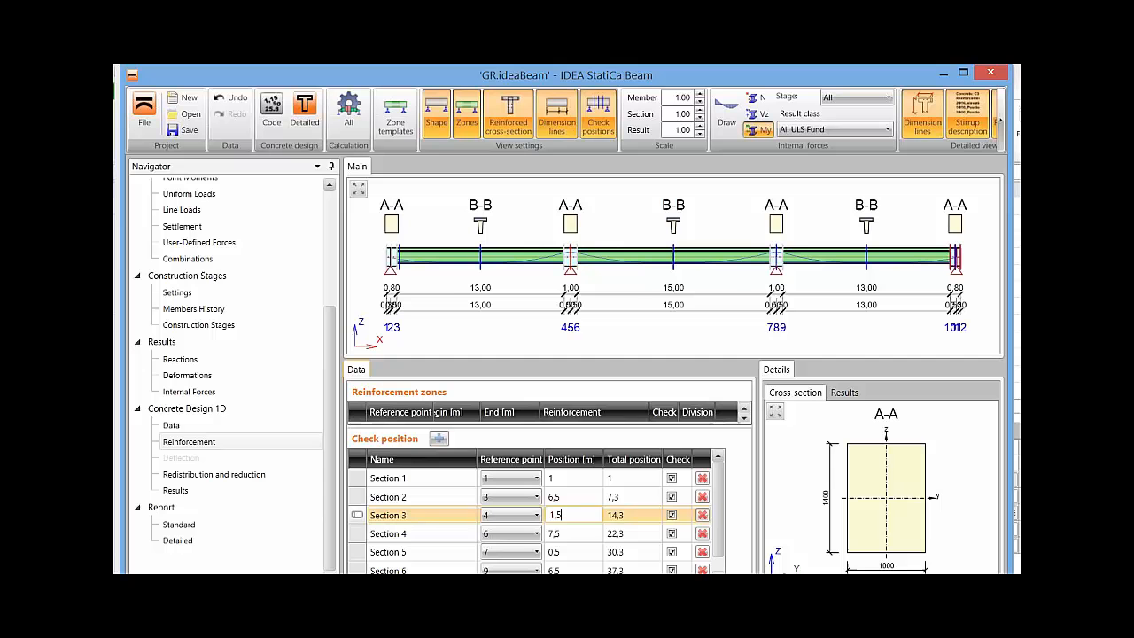
key("Return")
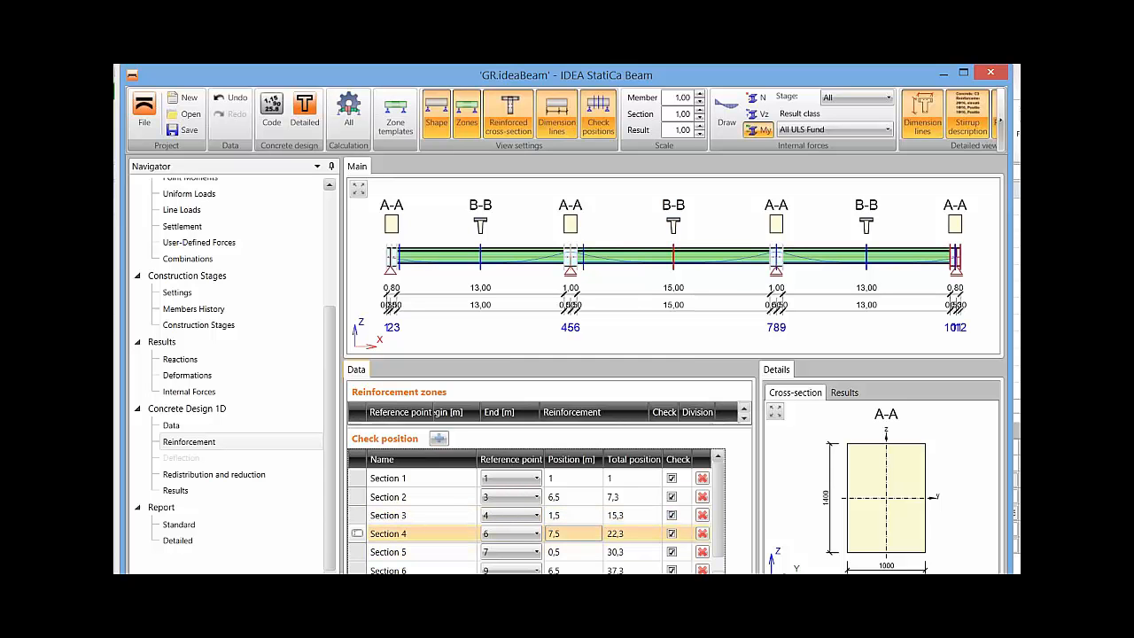
Delete check positions Section 6 and Section 7 from the check position table.
left_click(422, 533)
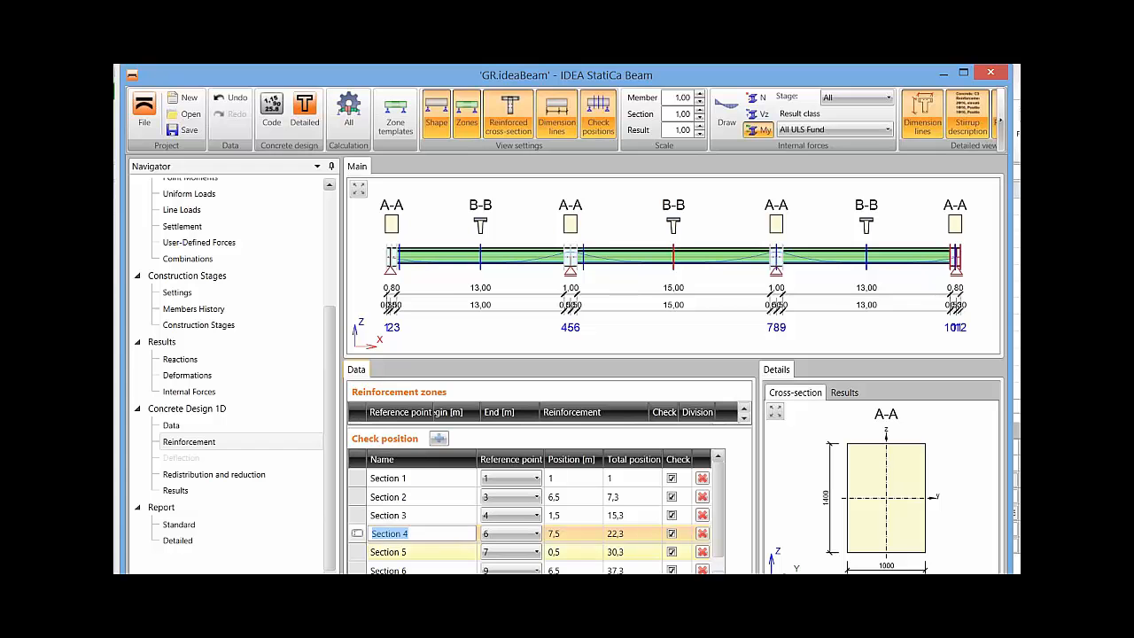
left_click(422, 551)
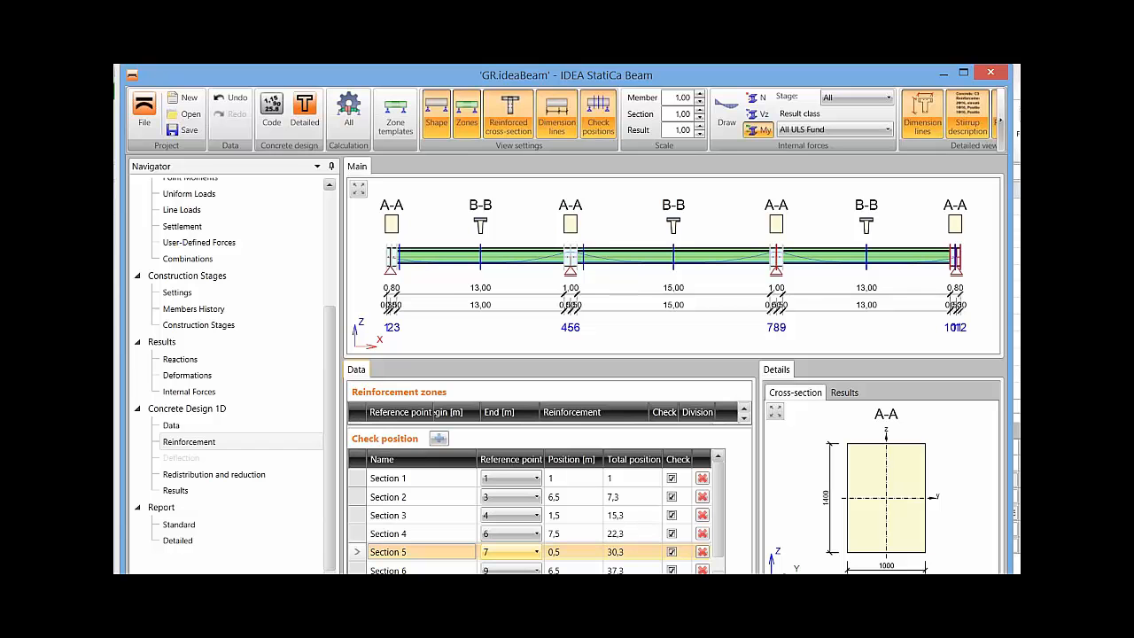
scroll(536, 518, "down", 1)
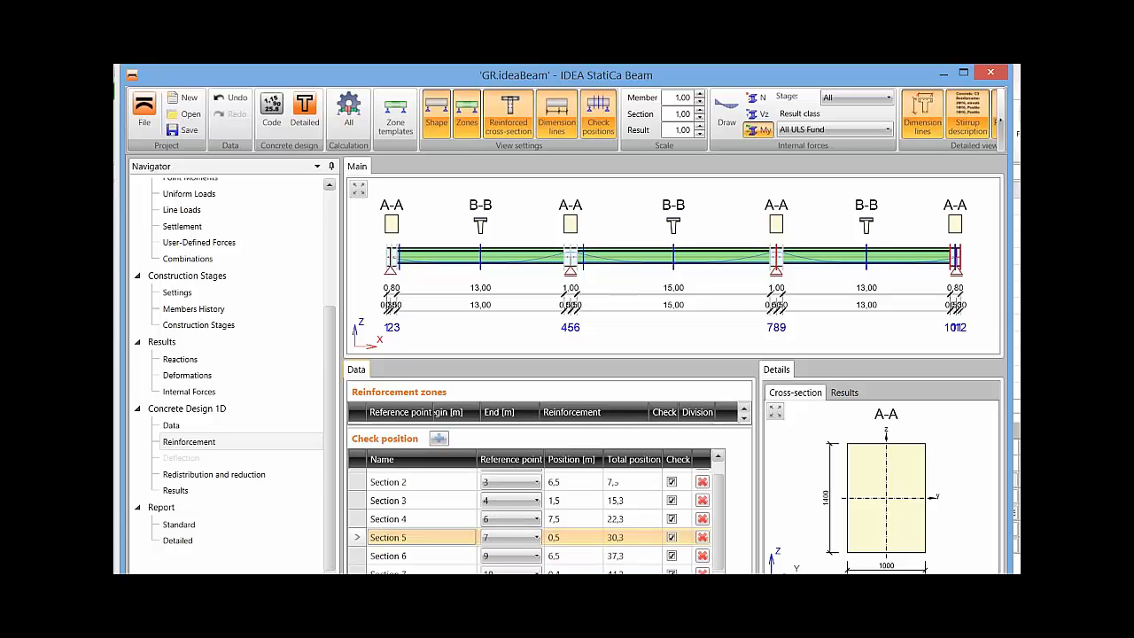
left_click(576, 557)
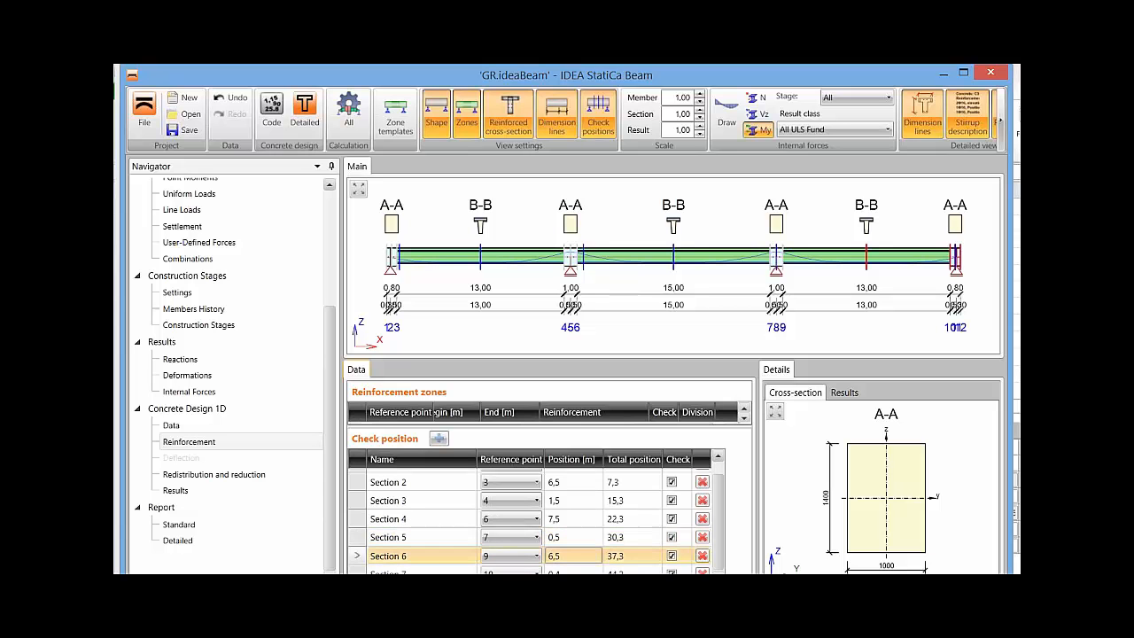
left_click(702, 556)
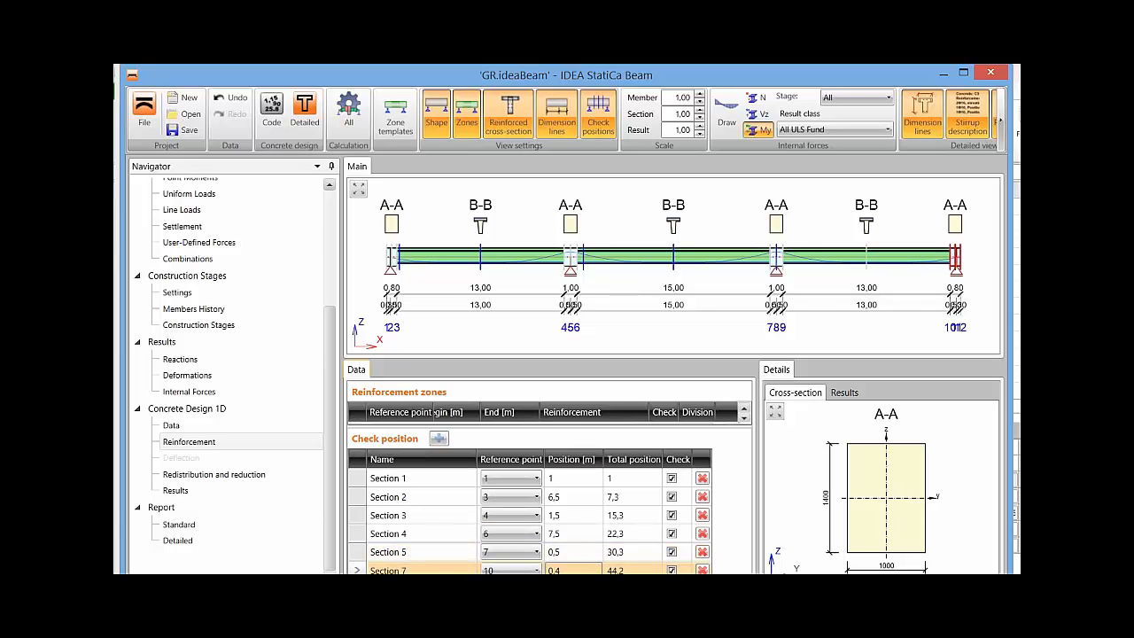
left_click(574, 570)
left_click(702, 569)
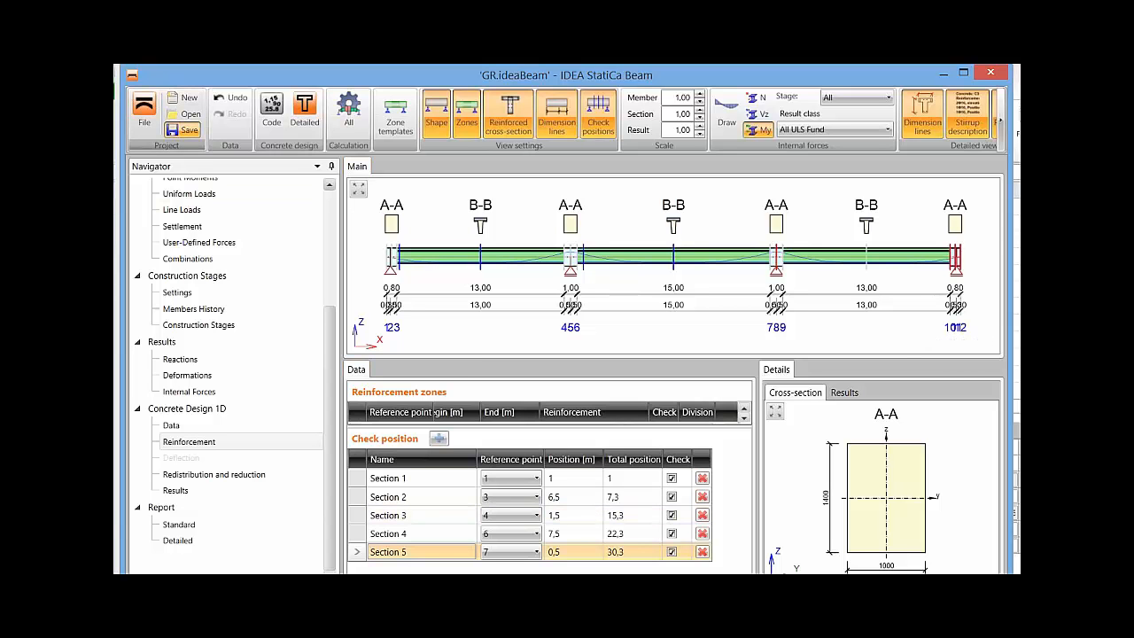
Save the project, open the detailed concrete design module and enlarge its window.
left_click(184, 131)
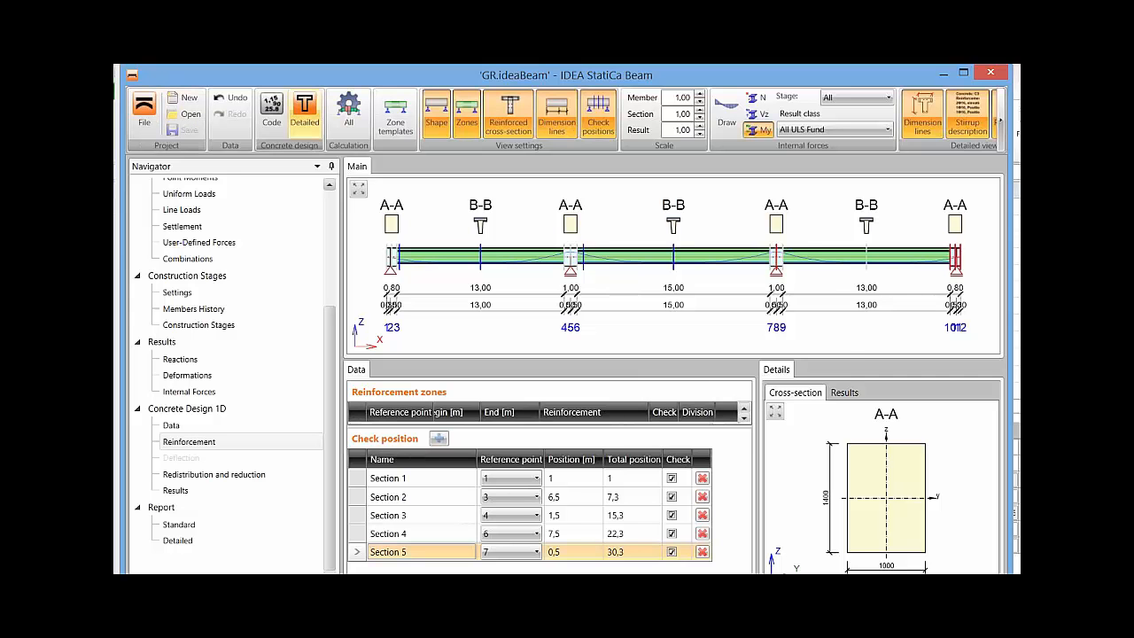
left_click(305, 111)
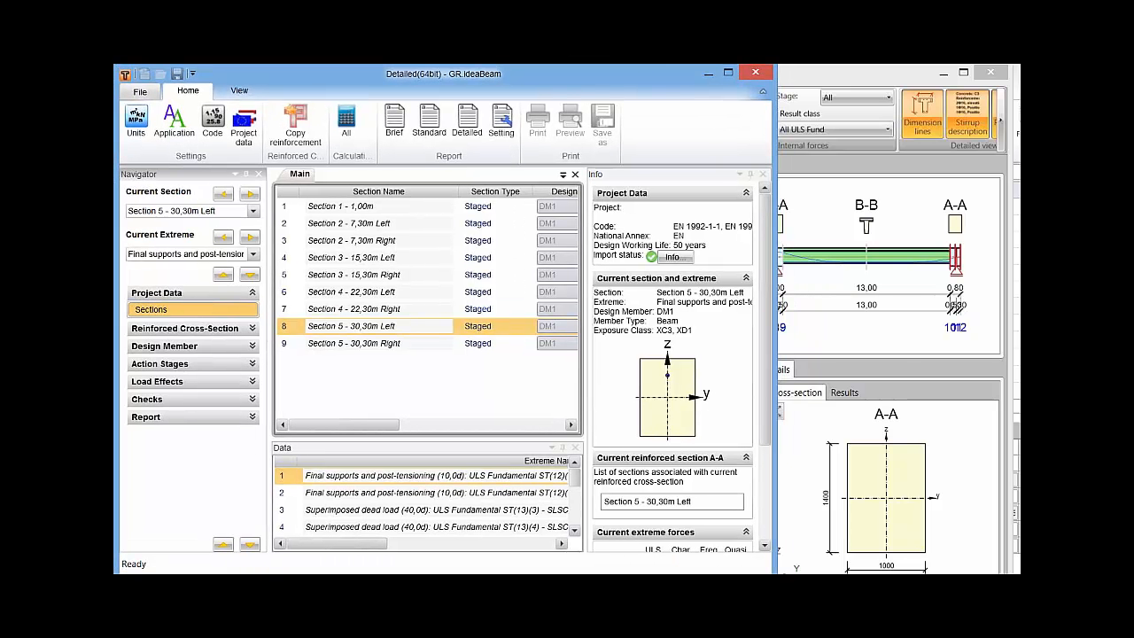
left_click_drag(776, 573, 1013, 592)
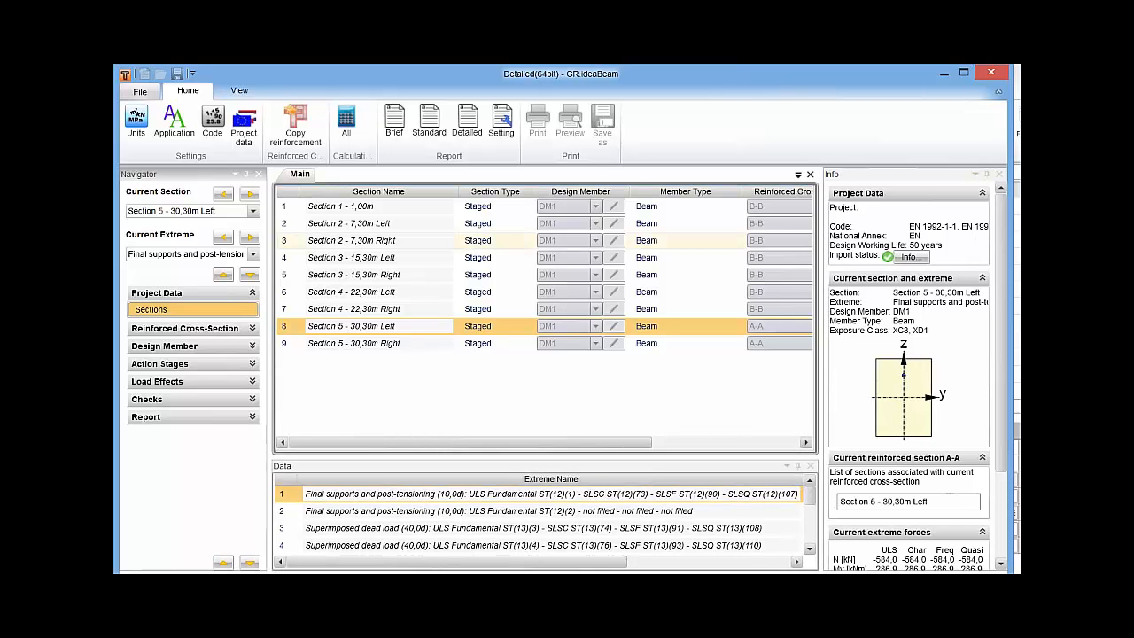
Narrow the section table's columns to fit the result status, and enlarge the extremes table below it.
left_click_drag(455, 192, 409, 191)
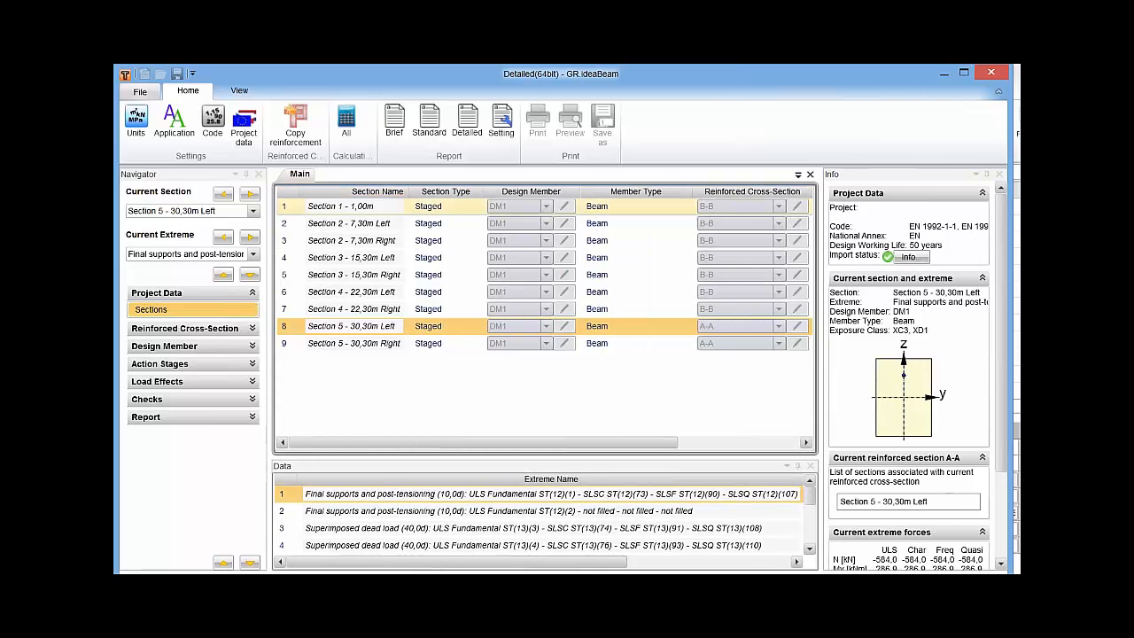
left_click_drag(483, 192, 459, 191)
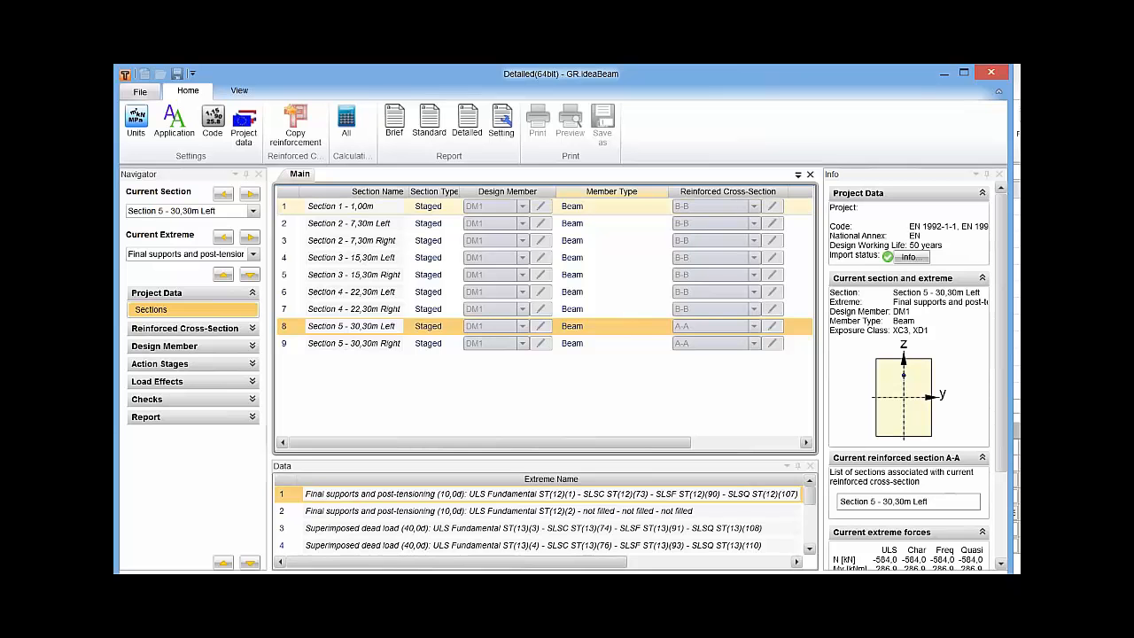
left_click_drag(670, 192, 588, 192)
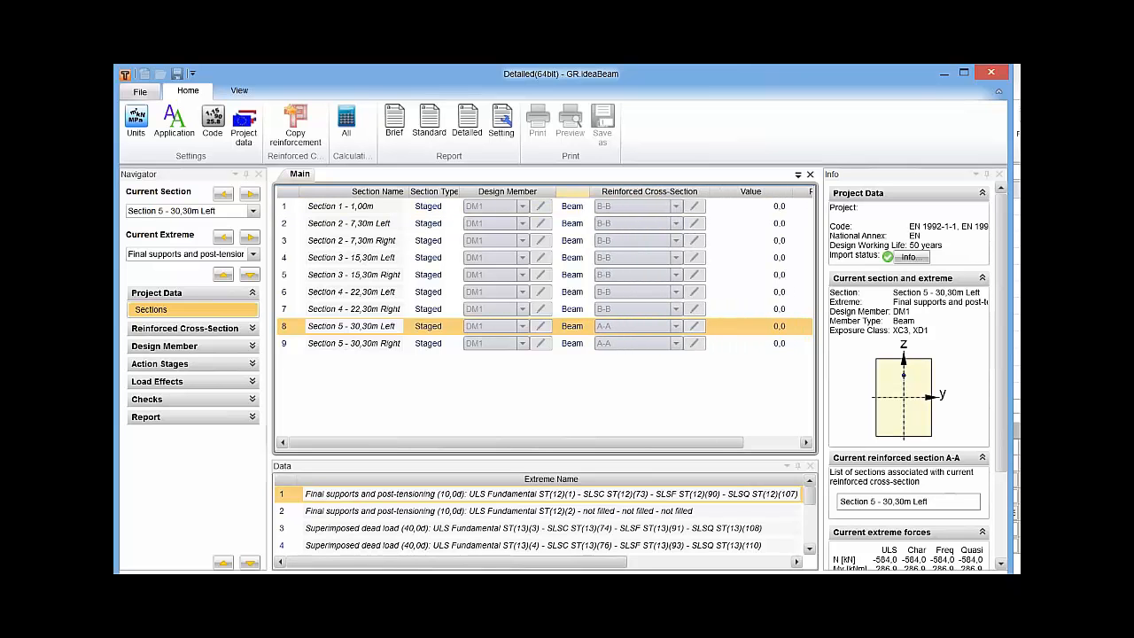
left_click_drag(805, 191, 676, 191)
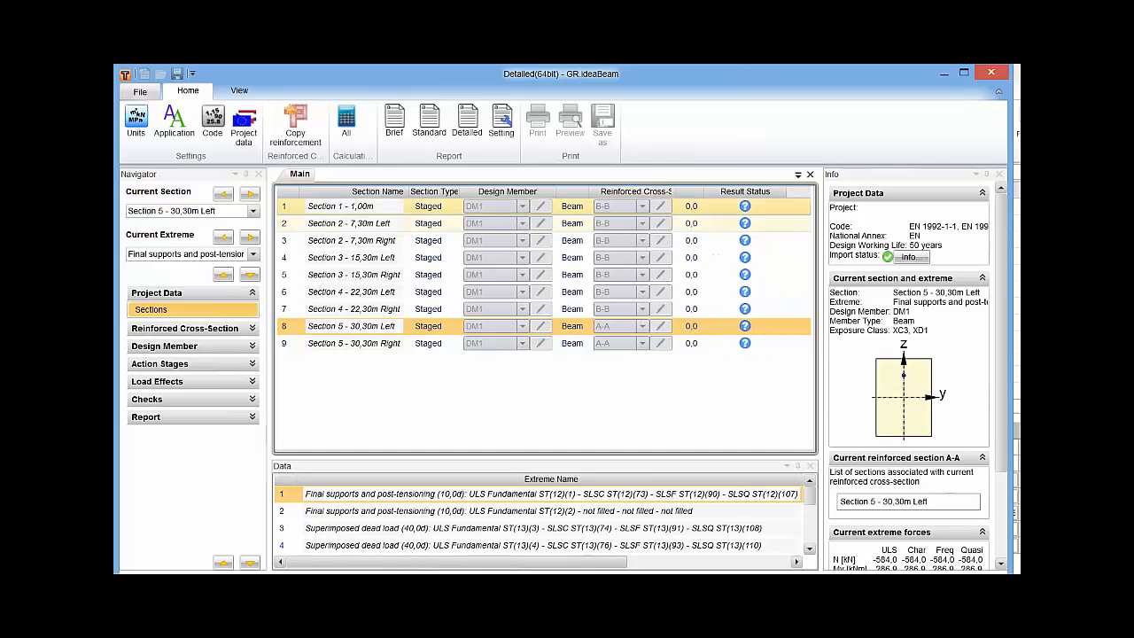
left_click_drag(544, 456, 545, 420)
mouse_move(809, 473)
left_mouse_down()
mouse_move(810, 521)
mouse_move(810, 473)
left_mouse_up()
Look through the extremes of Section 1 and both sides of Section 2, and calculate the checks for all sections.
left_click(429, 207)
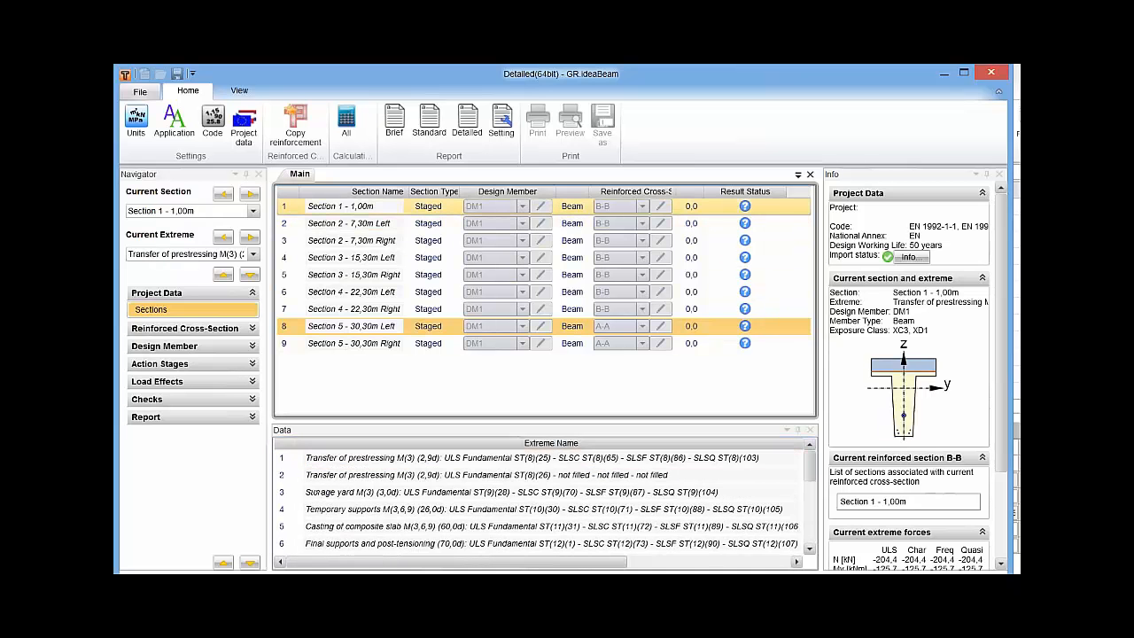
left_click(429, 223)
left_click(429, 240)
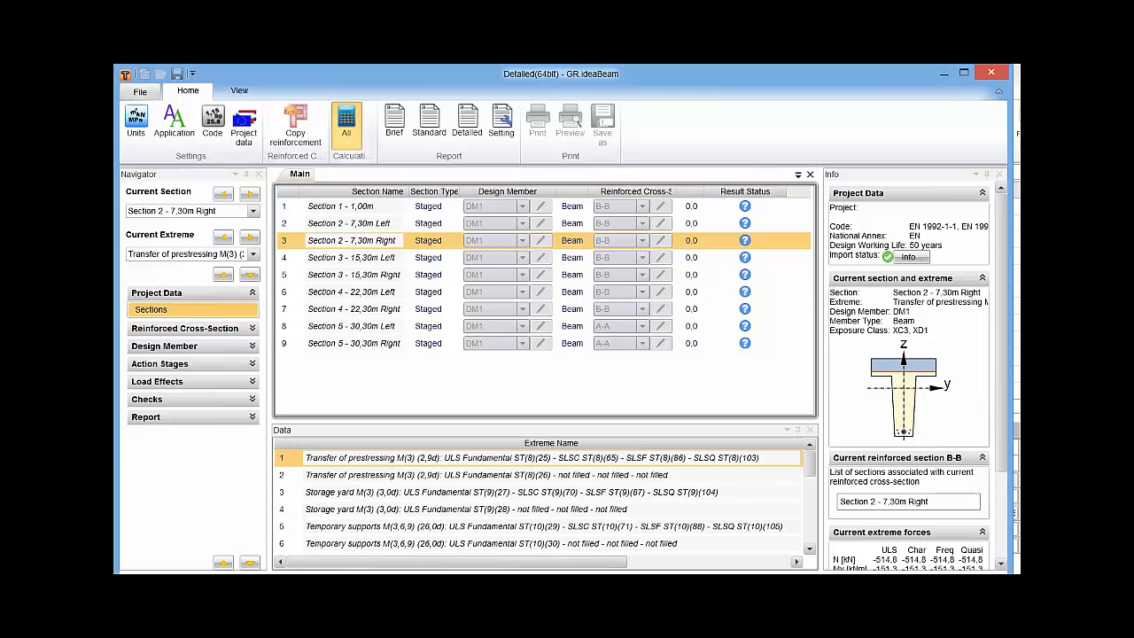
left_click(347, 124)
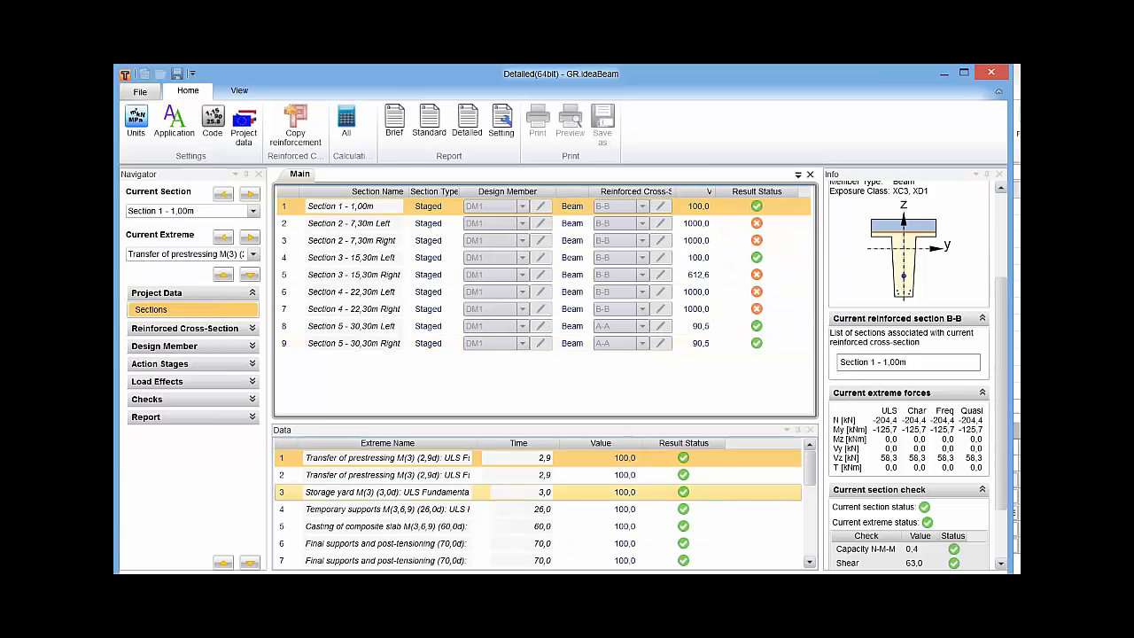
Collapse the reinforced section and extreme forces information, and review the check results of Section 2 - 7,30m Left.
left_click(982, 318)
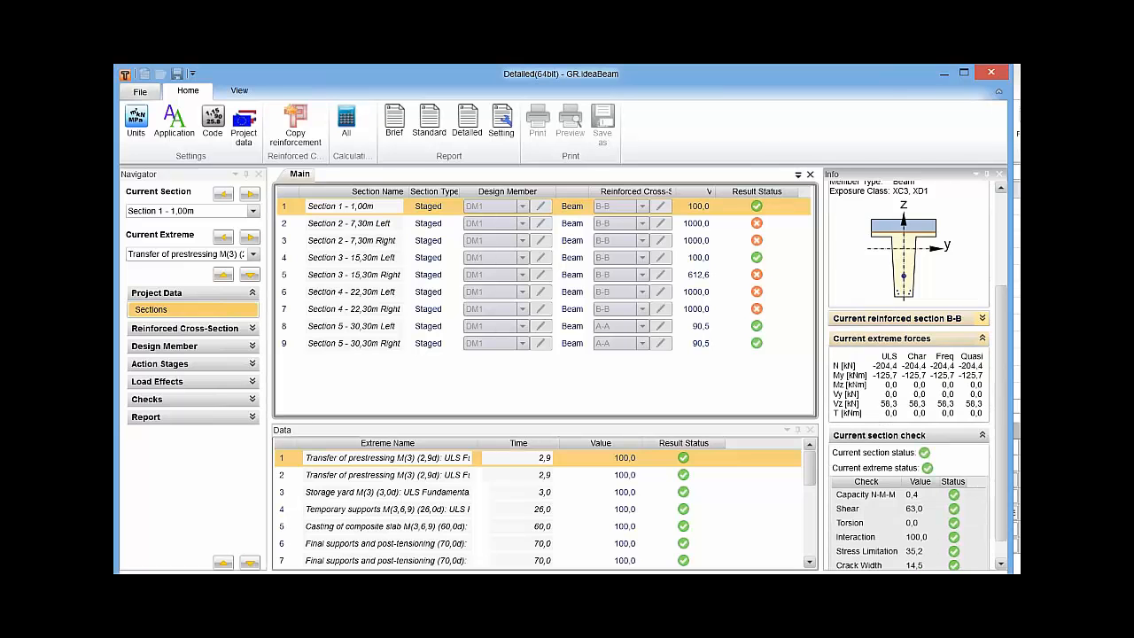
left_click(982, 339)
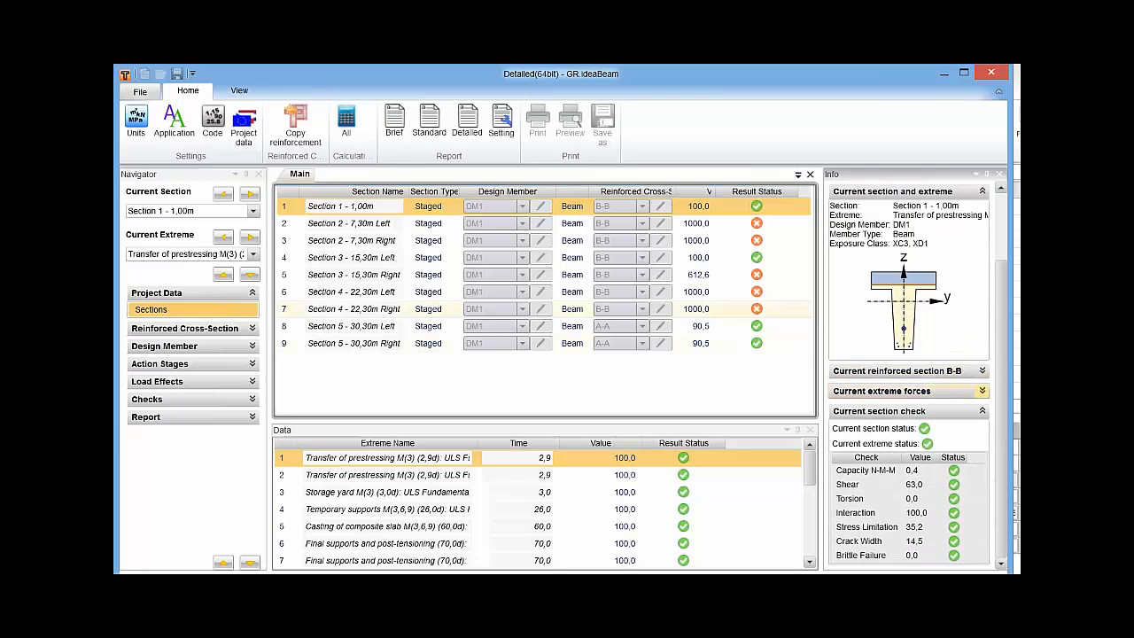
left_click(572, 224)
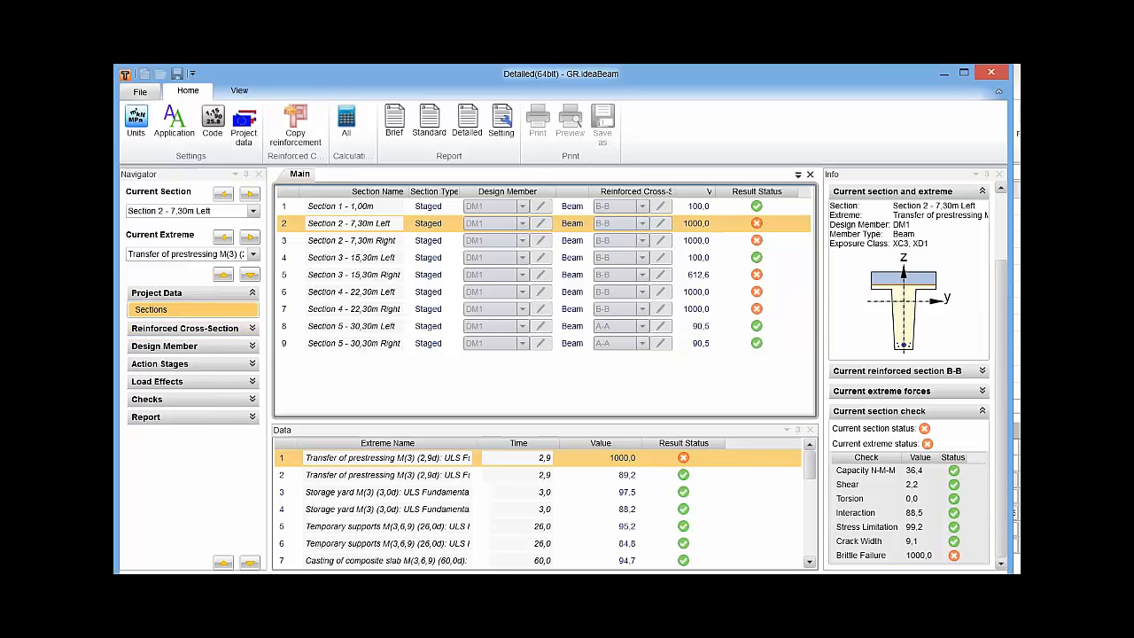
Apply the reinforcement template ZVO_midsp_12 to cross-section B-B, with Section 1 - 1,00m as the current section.
left_click(193, 328)
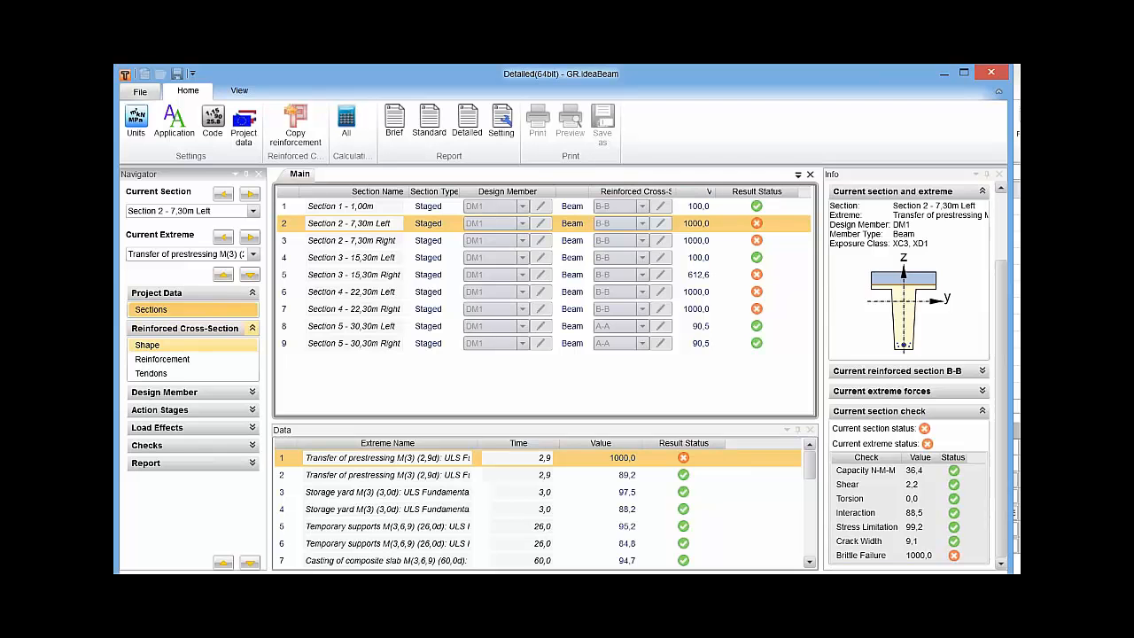
left_click(177, 345)
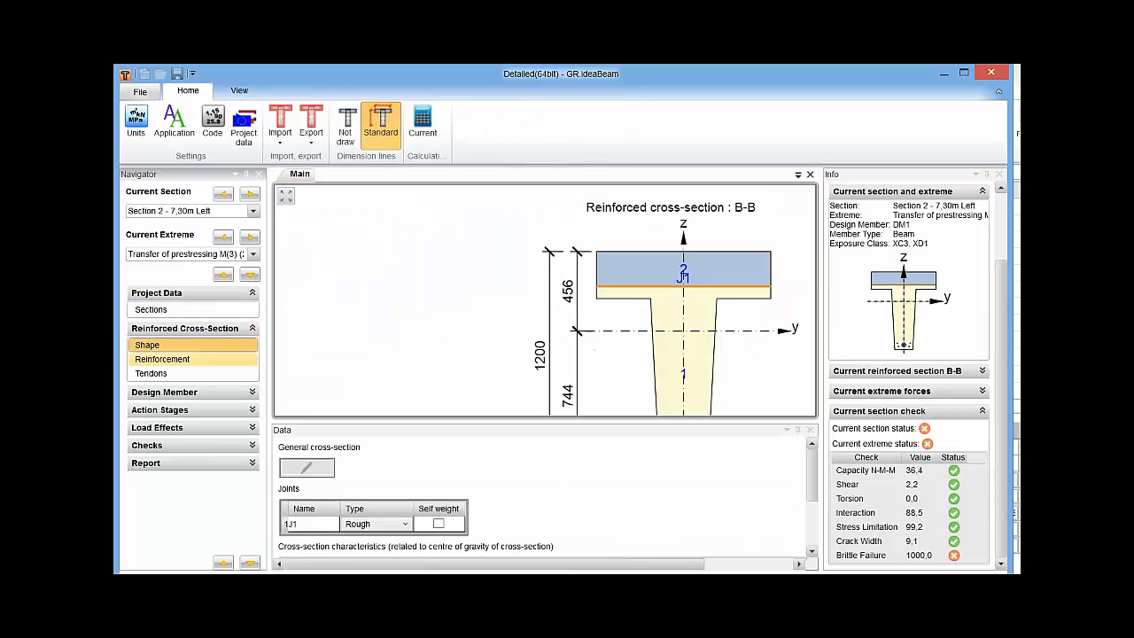
left_click(177, 358)
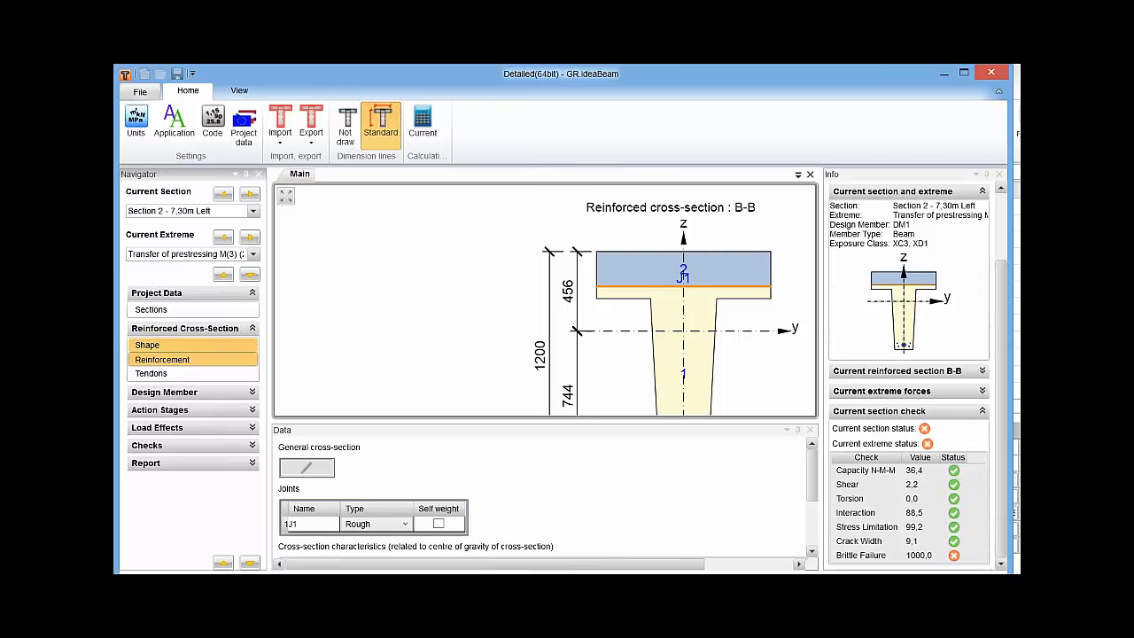
left_click(254, 211)
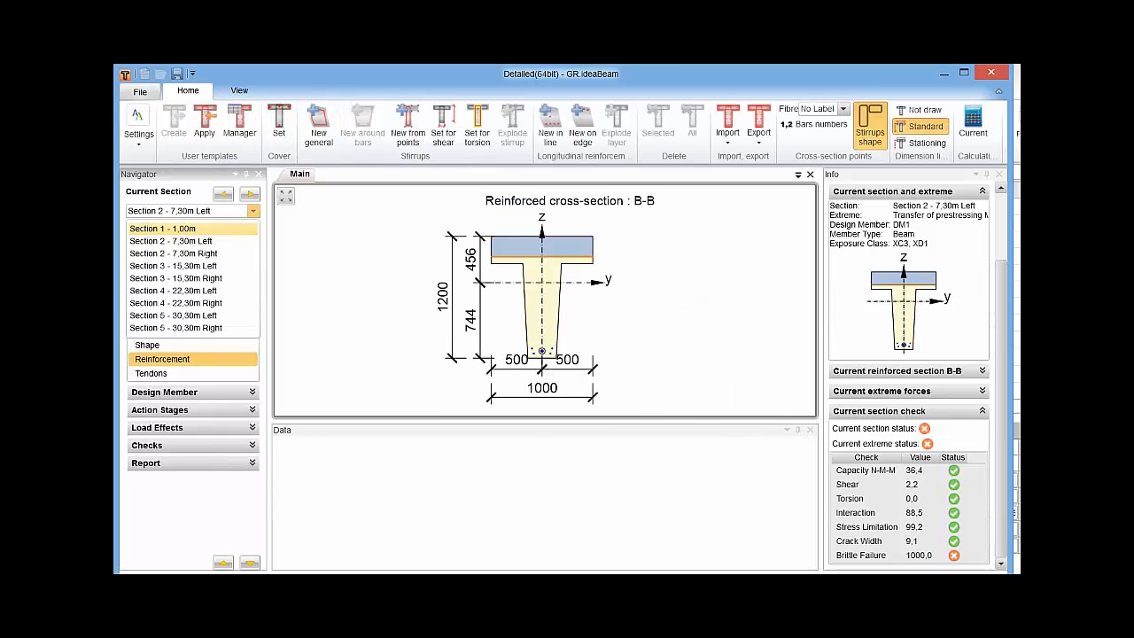
left_click(168, 229)
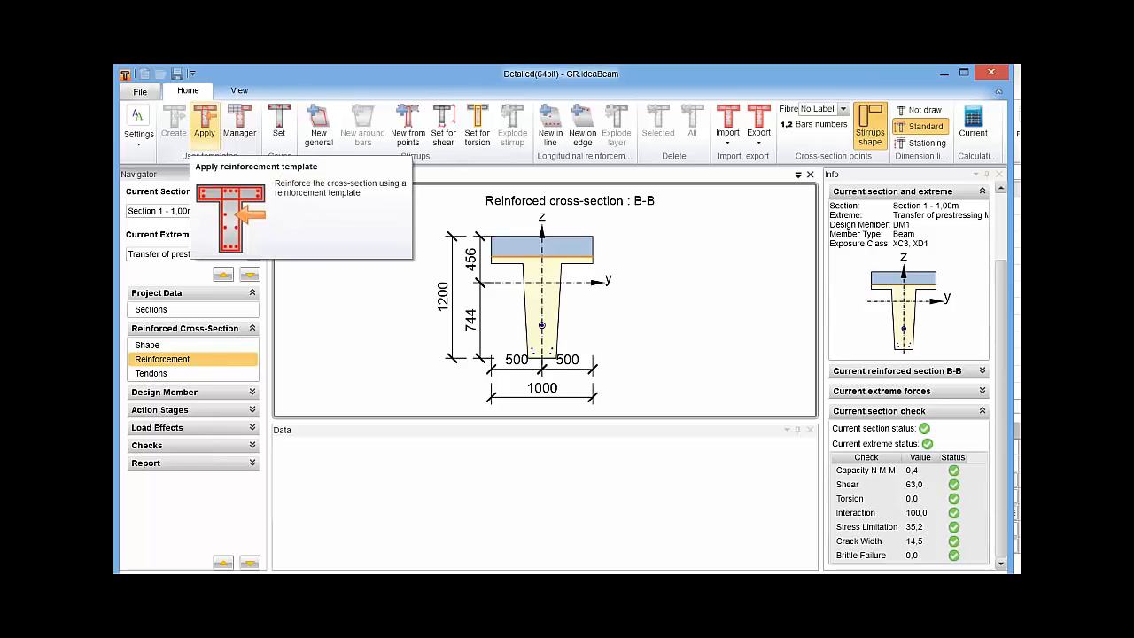
left_click(204, 124)
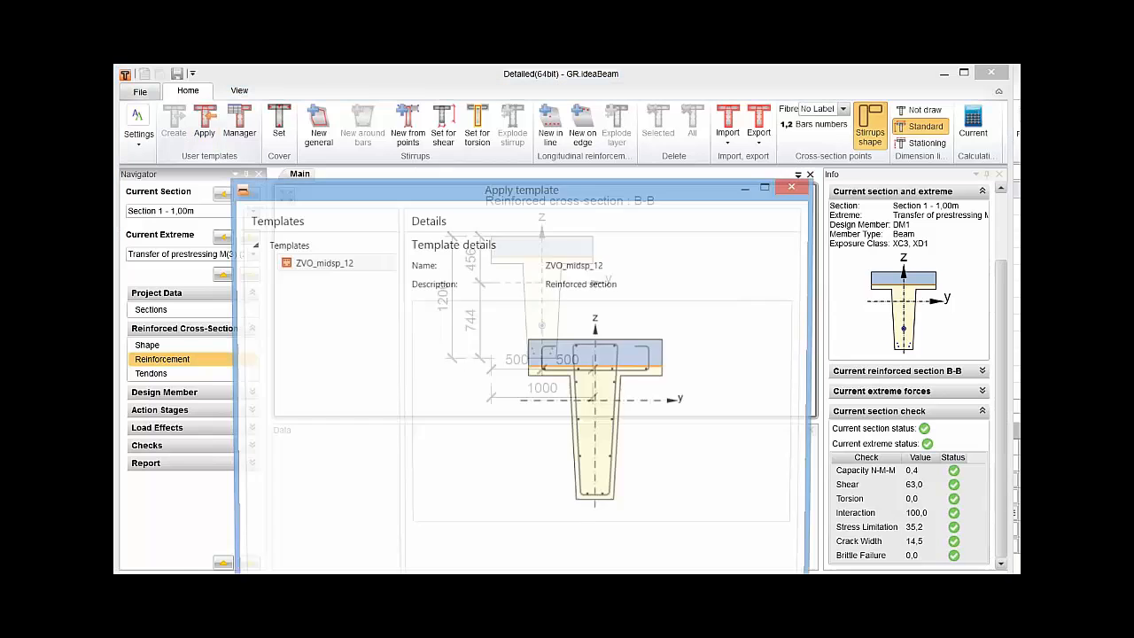
left_click_drag(521, 188, 491, 100)
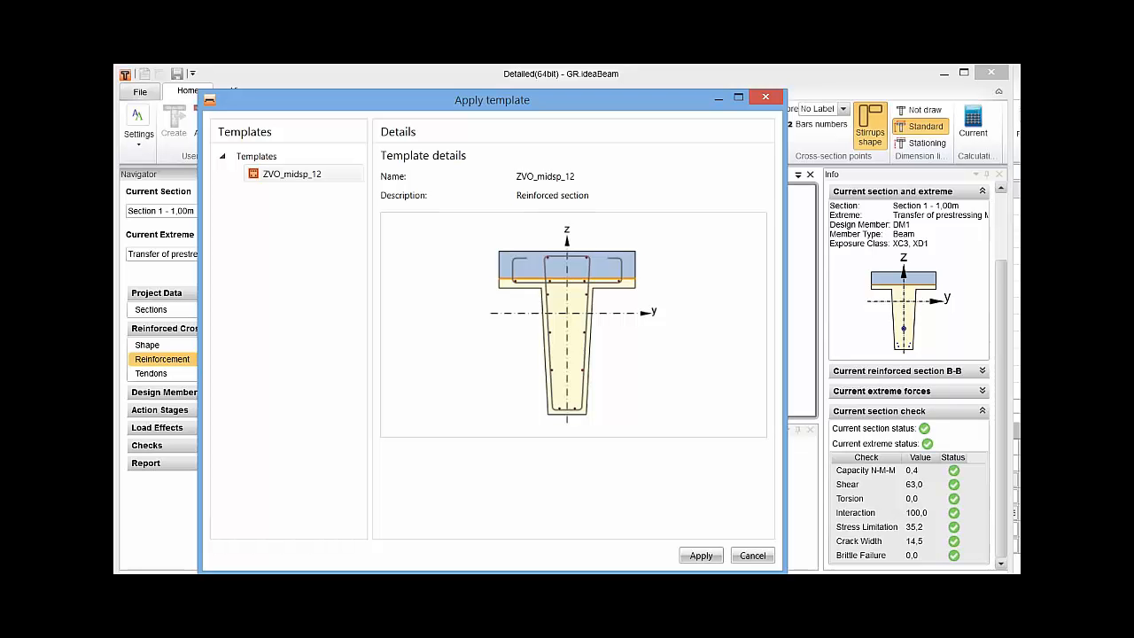
left_click(701, 556)
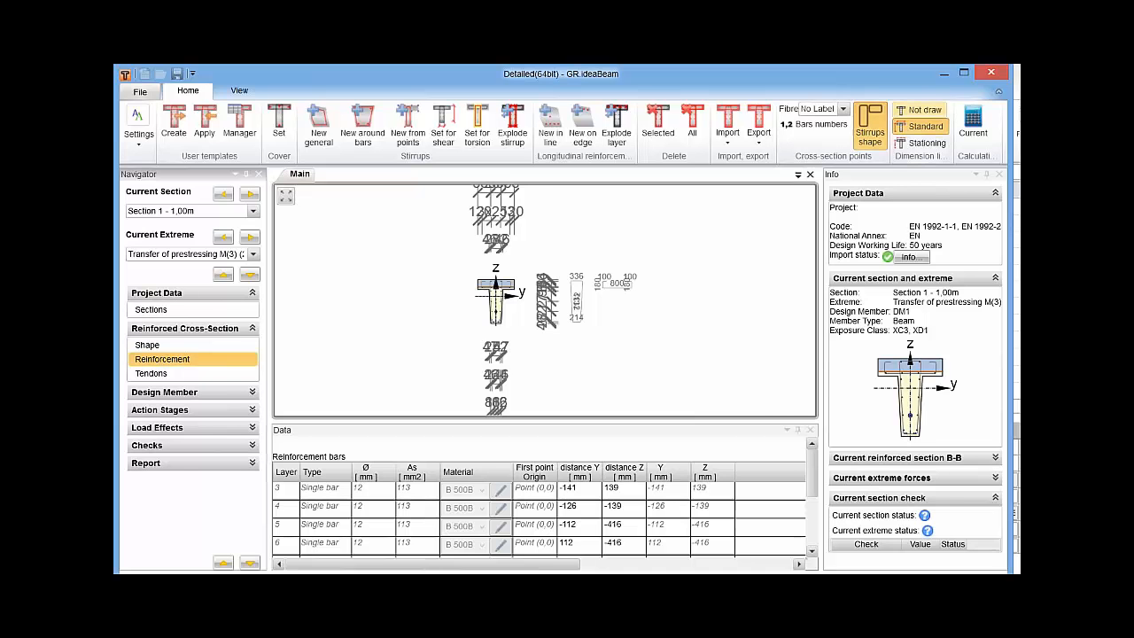
Hide the dimension lines and inspect the bars and stirrups of cross-section B-B in Section 1 and Section 4 - 22,30m Left.
left_click(919, 109)
scroll(455, 388, "up", 8)
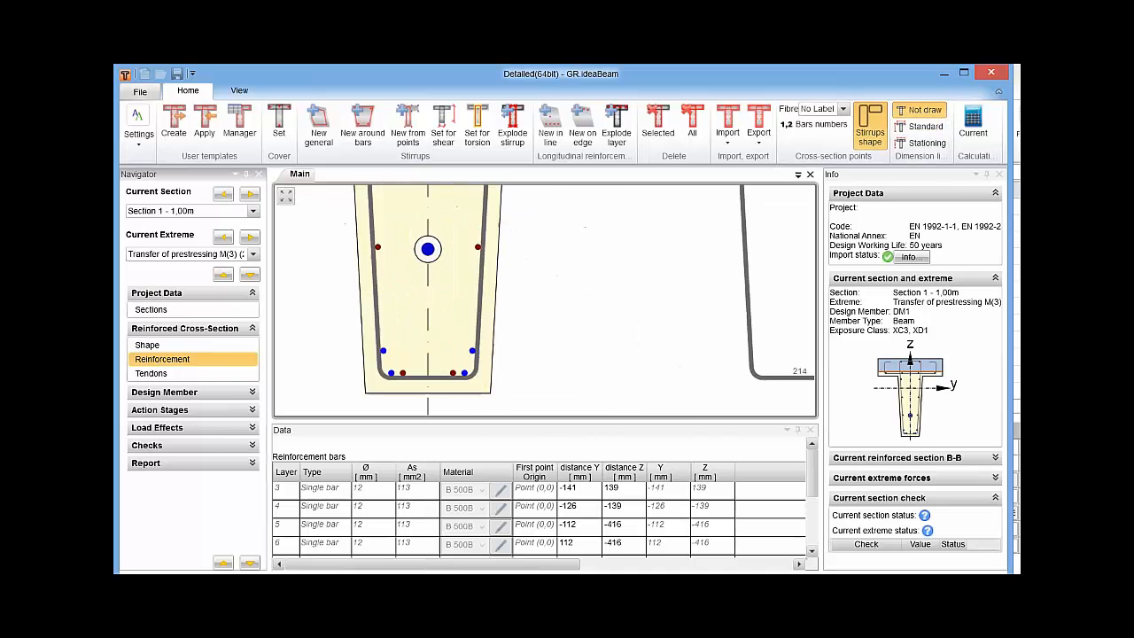
scroll(437, 353, "down", 8)
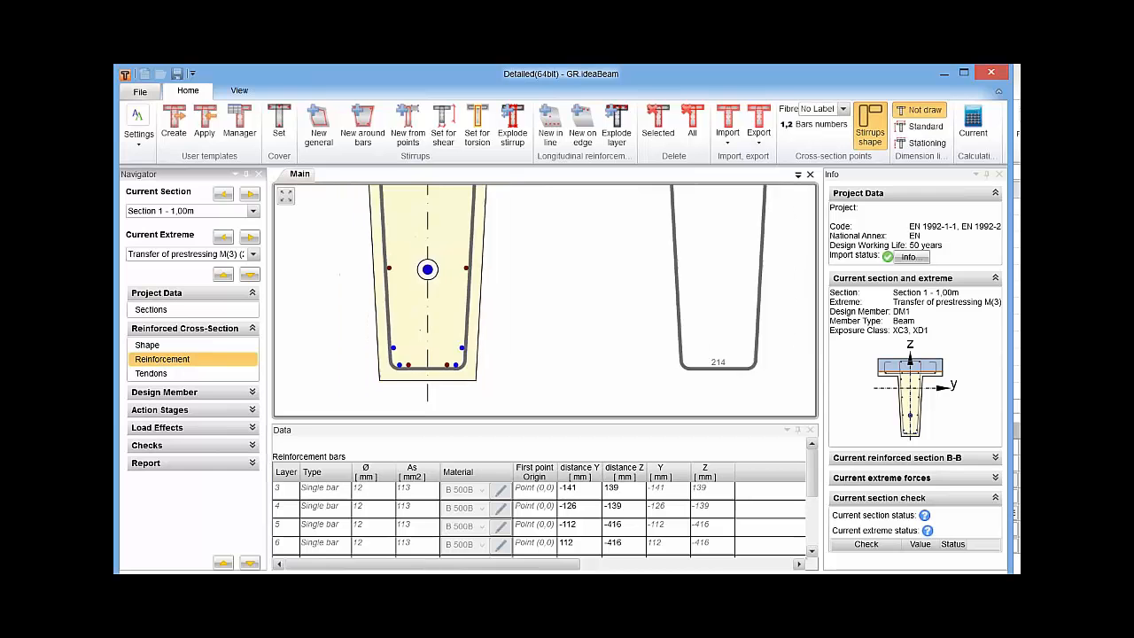
scroll(544, 299, "down", 4)
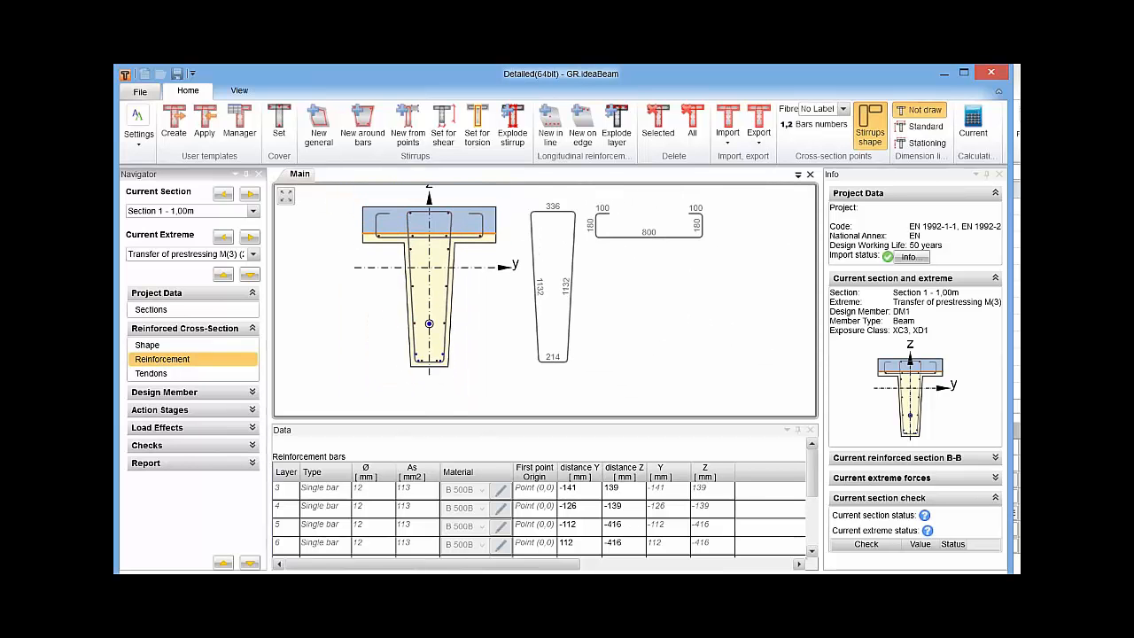
left_click(252, 211)
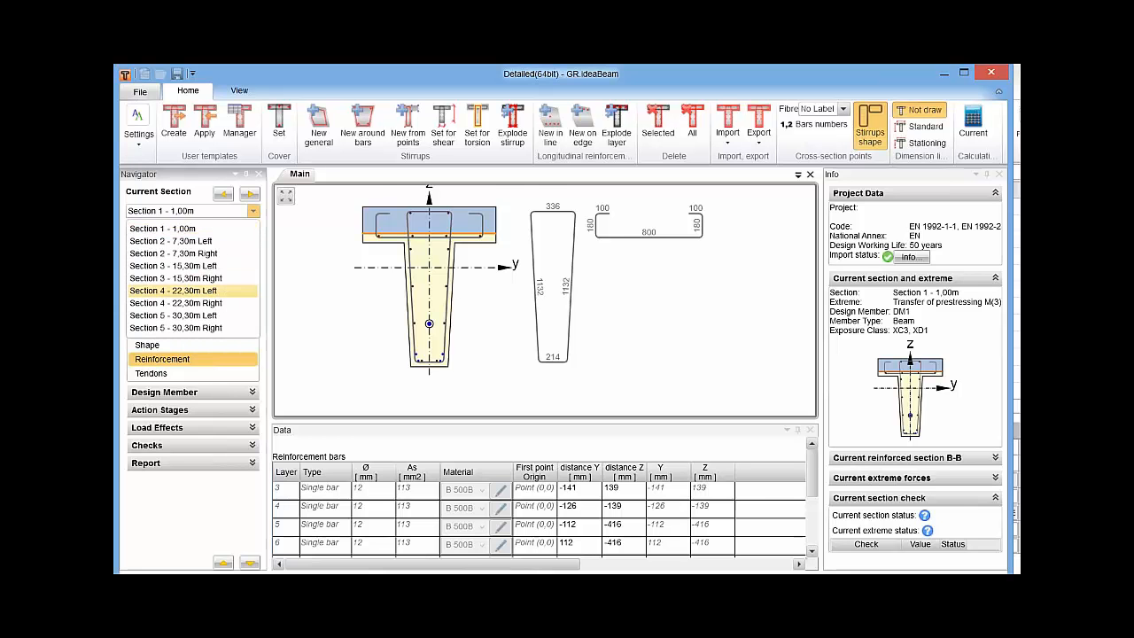
left_click(173, 290)
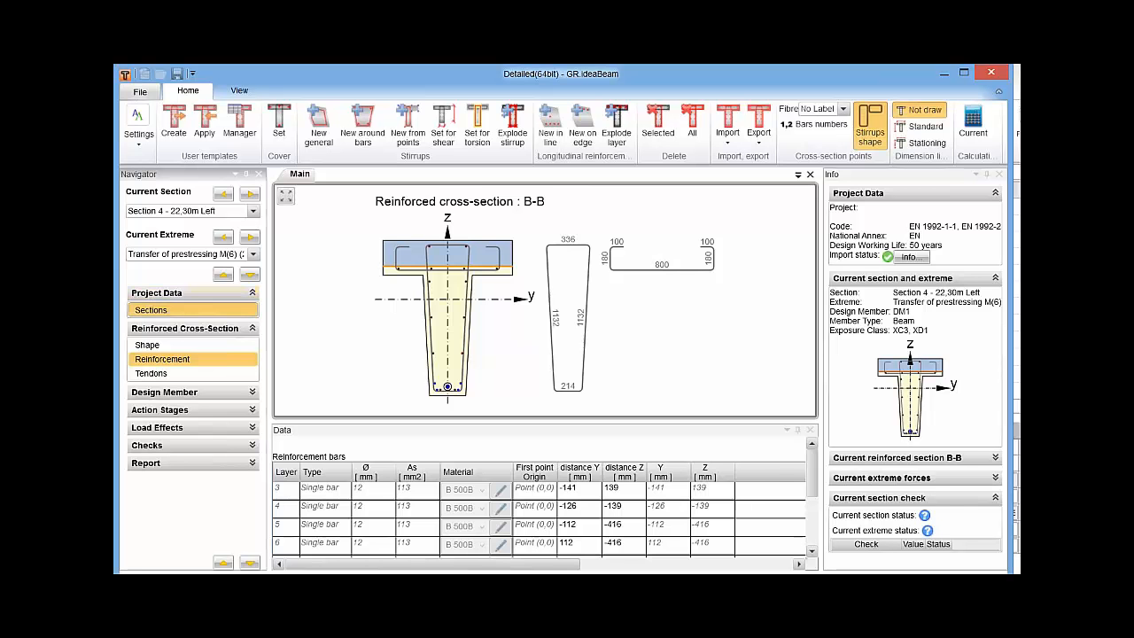
Open the rectangular reinforcement template with two overlapping stirrups for cross-section A-A, with Section 5 - 30,30m Right as the current section.
left_click(151, 309)
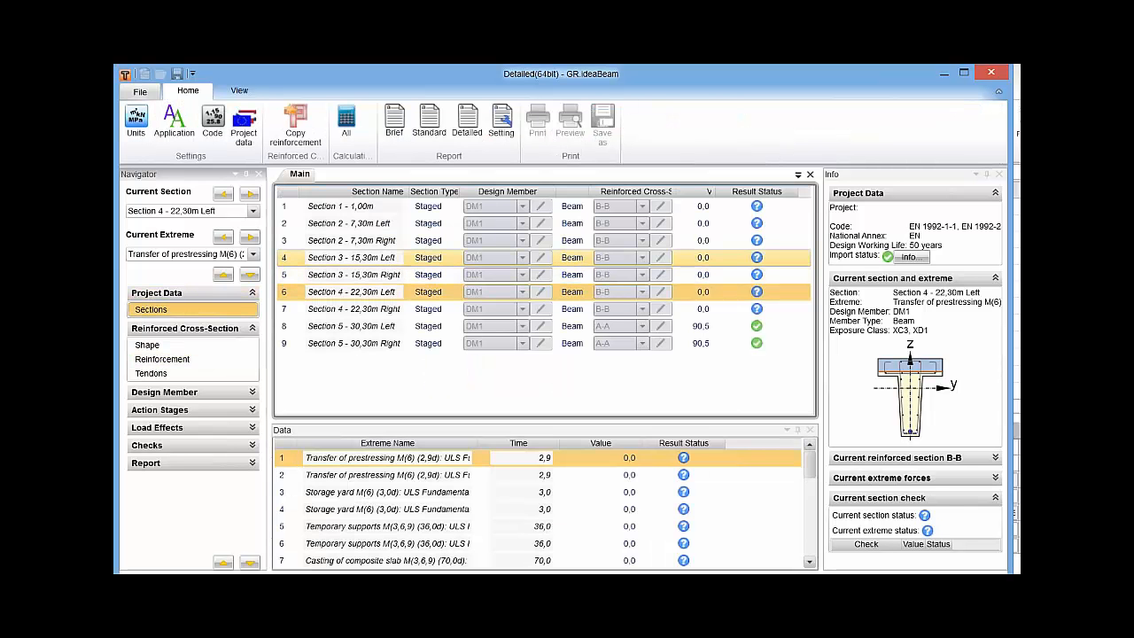
left_click(355, 343)
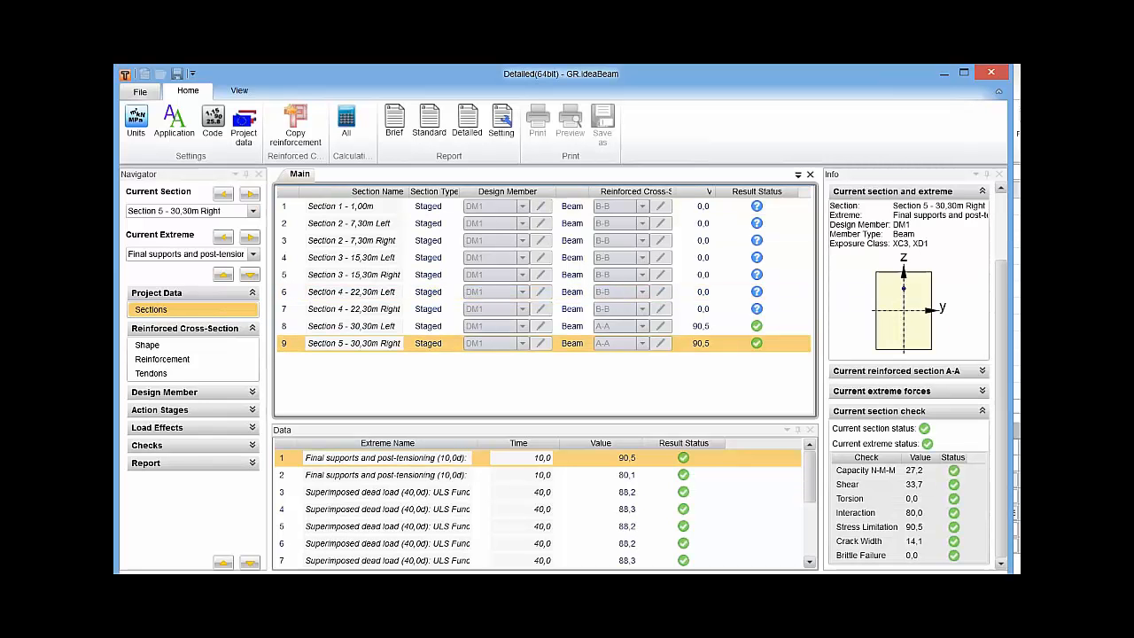
left_click(162, 359)
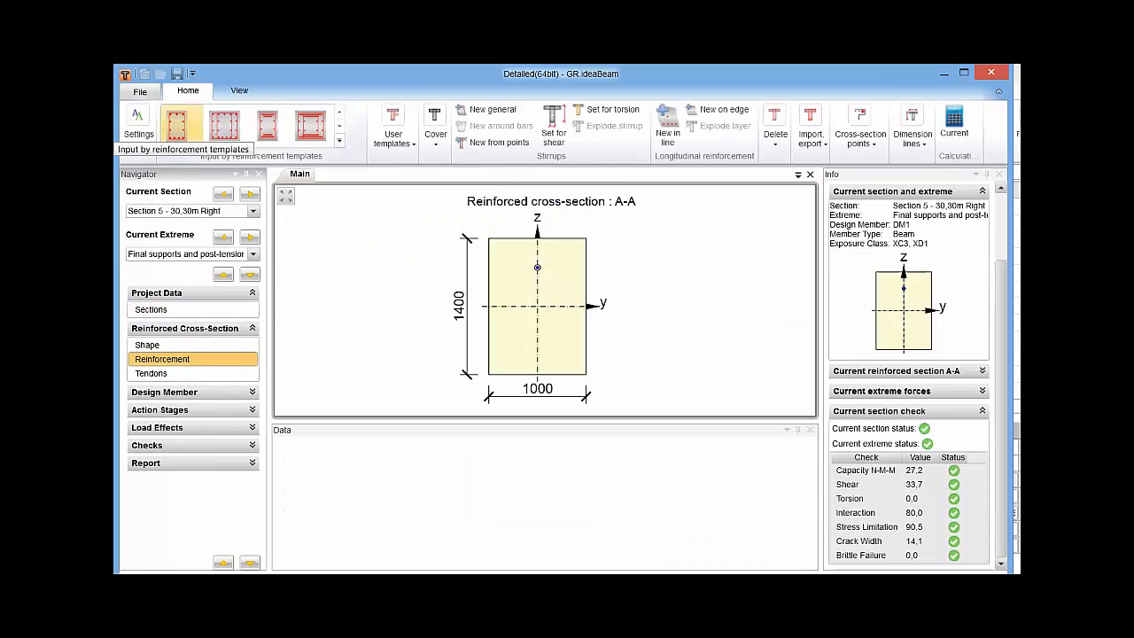
left_click(225, 126)
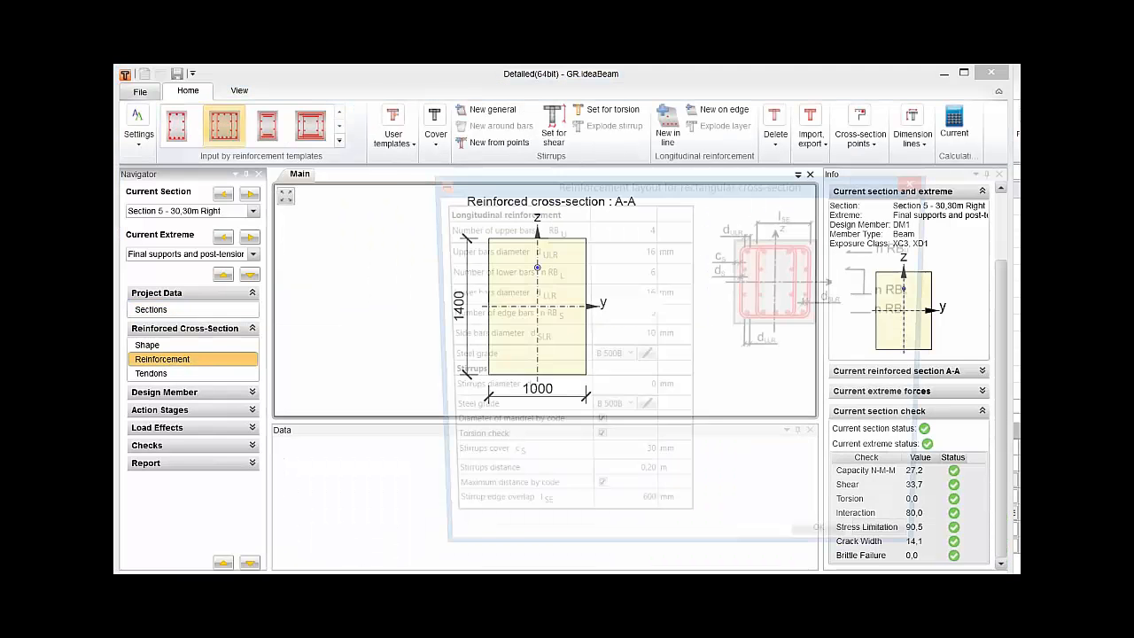
left_click_drag(679, 184, 544, 123)
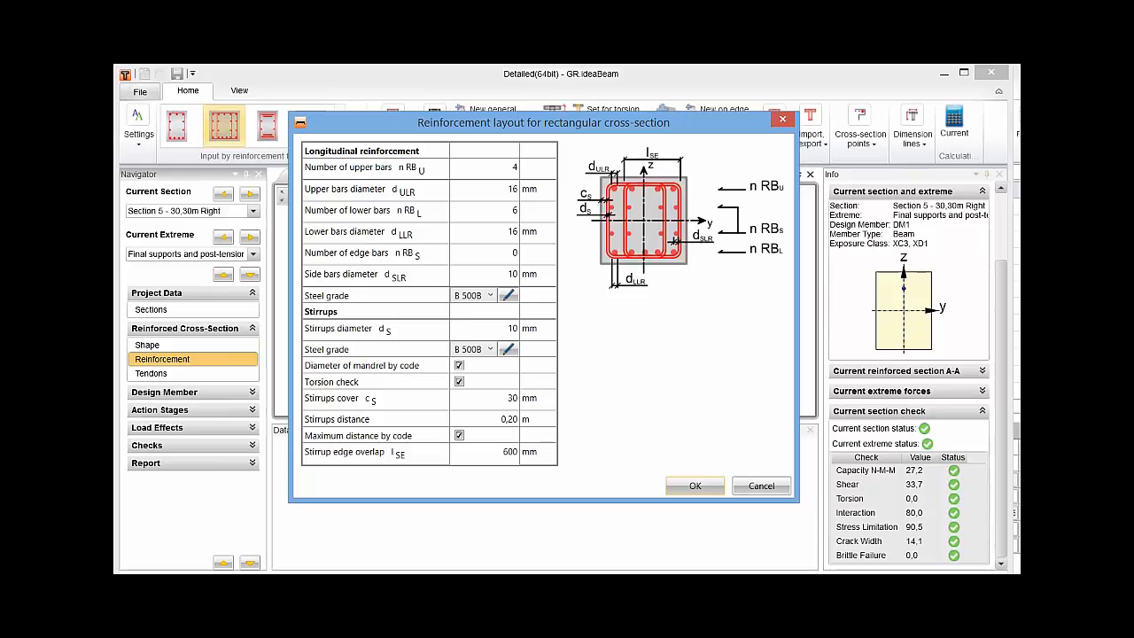
Set the number of lower bars to 4 and apply the reinforcement layout to cross-section A-A.
left_click(487, 168)
left_click(487, 211)
type("4")
key("Tab")
left_click(478, 452)
left_click(485, 399)
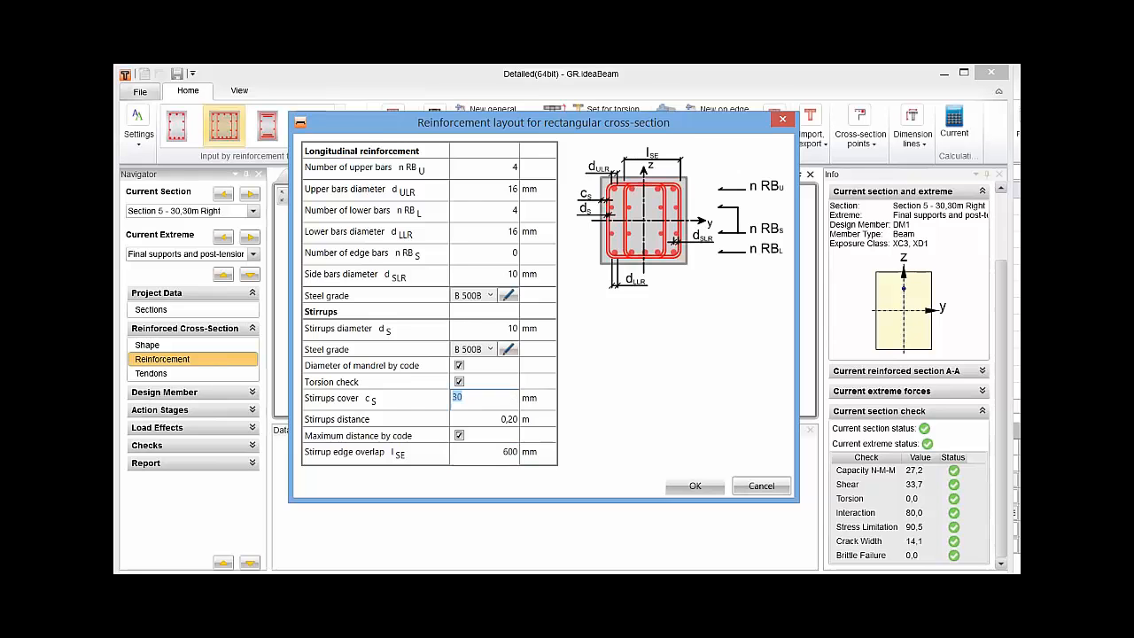
left_click(695, 485)
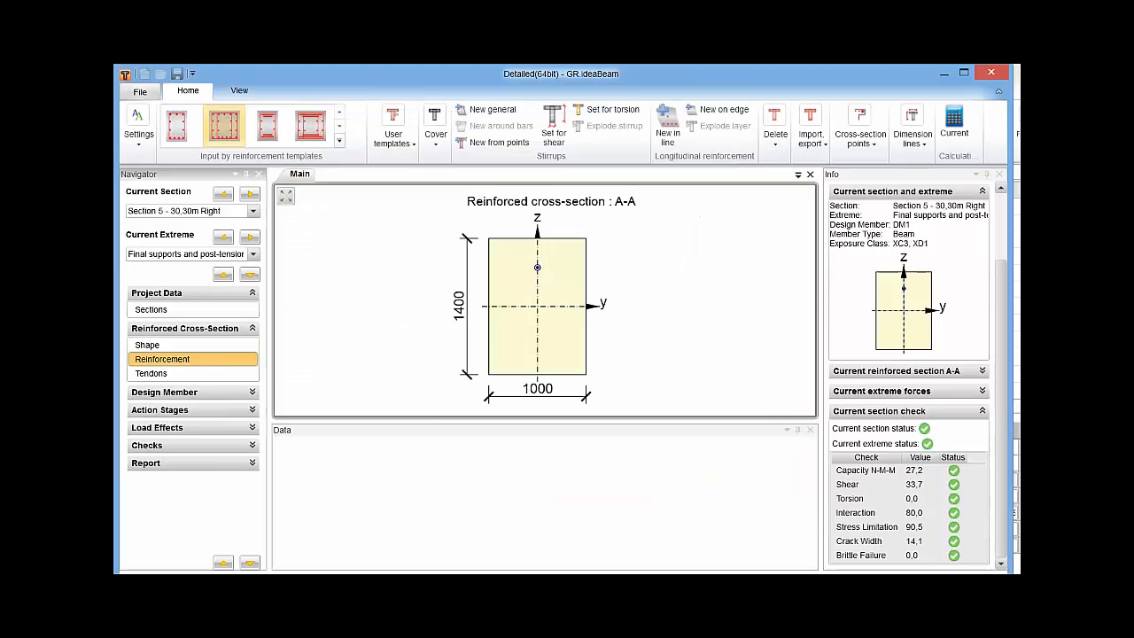
Inspect the bars and stirrups of cross-section A-A, and recalculate the checks for all sections.
scroll(450, 306, "up", 6)
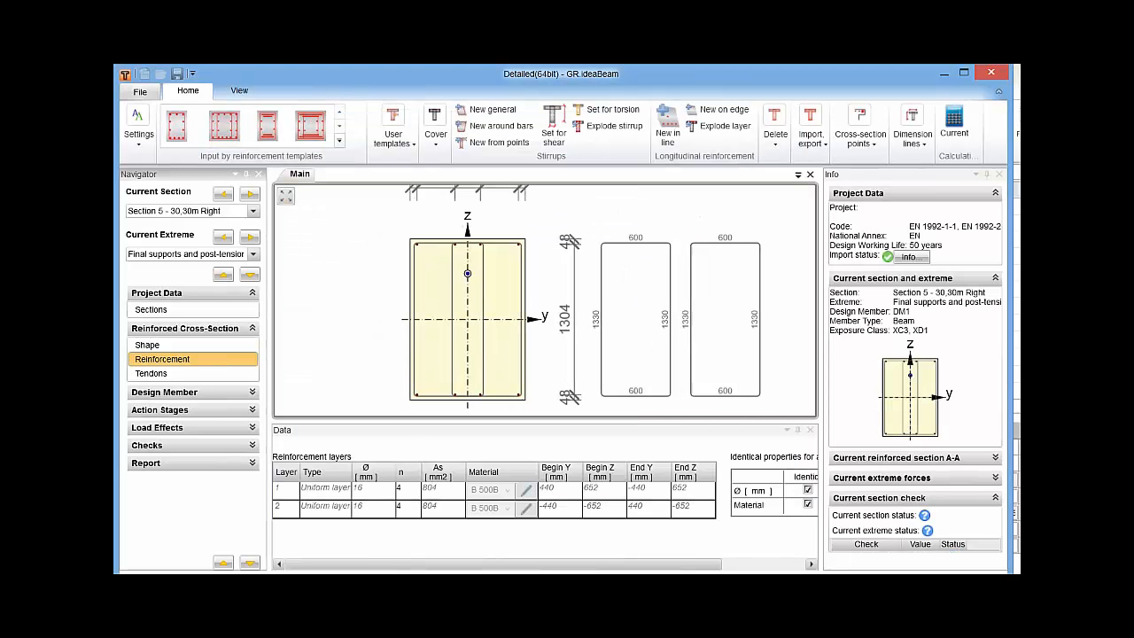
middle_click_drag(450, 305, 456, 283)
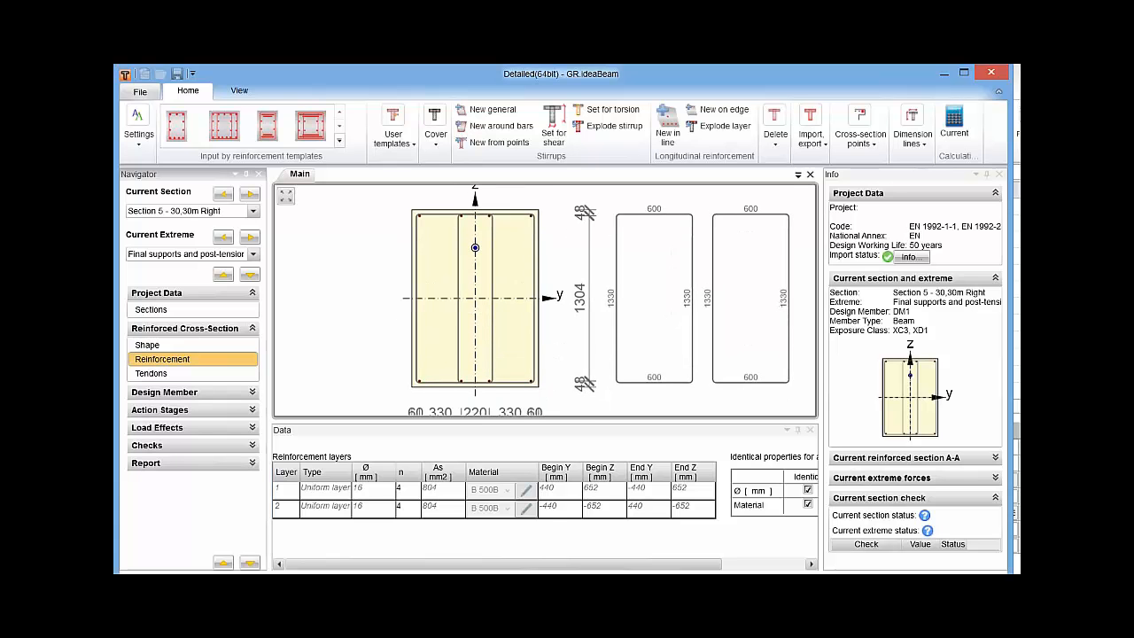
left_click(151, 310)
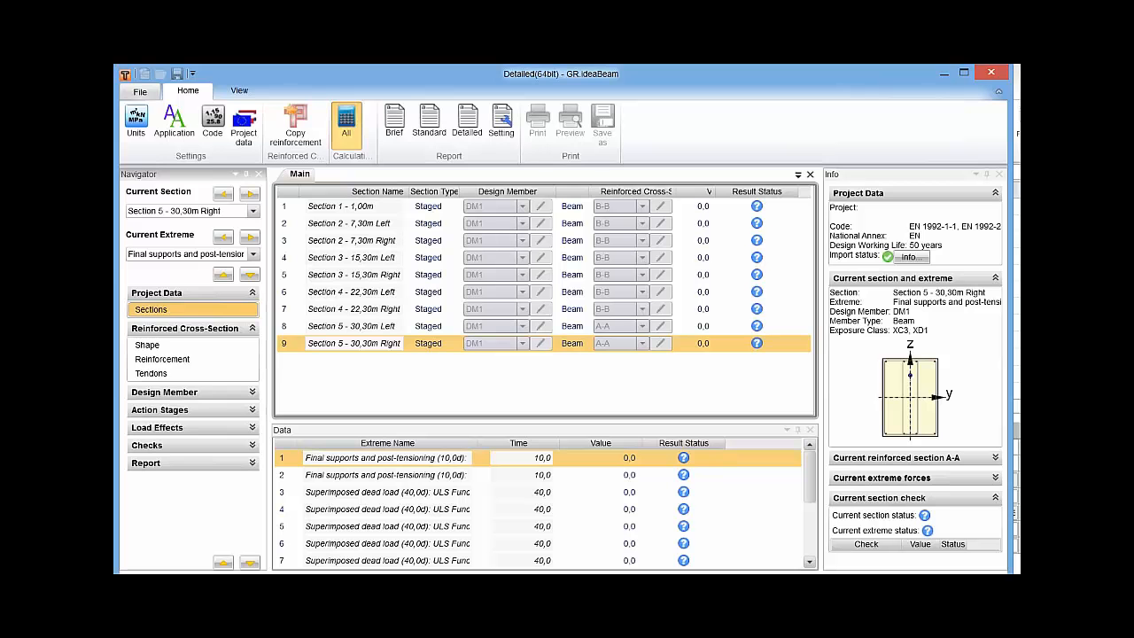
left_click(347, 125)
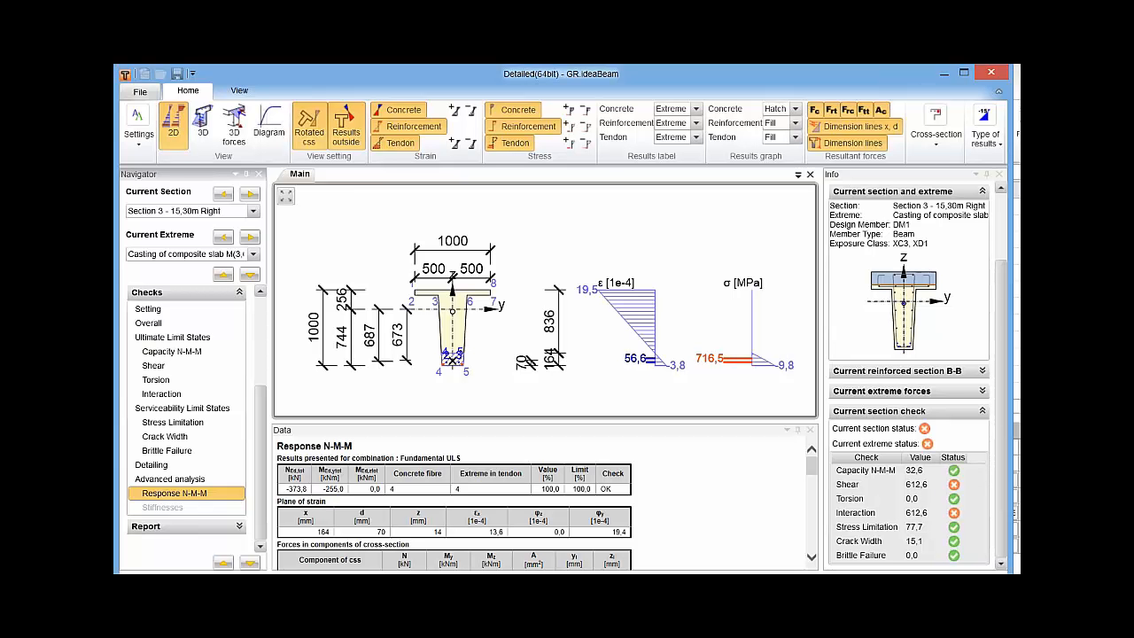
Review the shear check parameters of cross-section B-B at Section 3 - 15,30m Right and close them without changes.
scroll(186, 399, "up", 4)
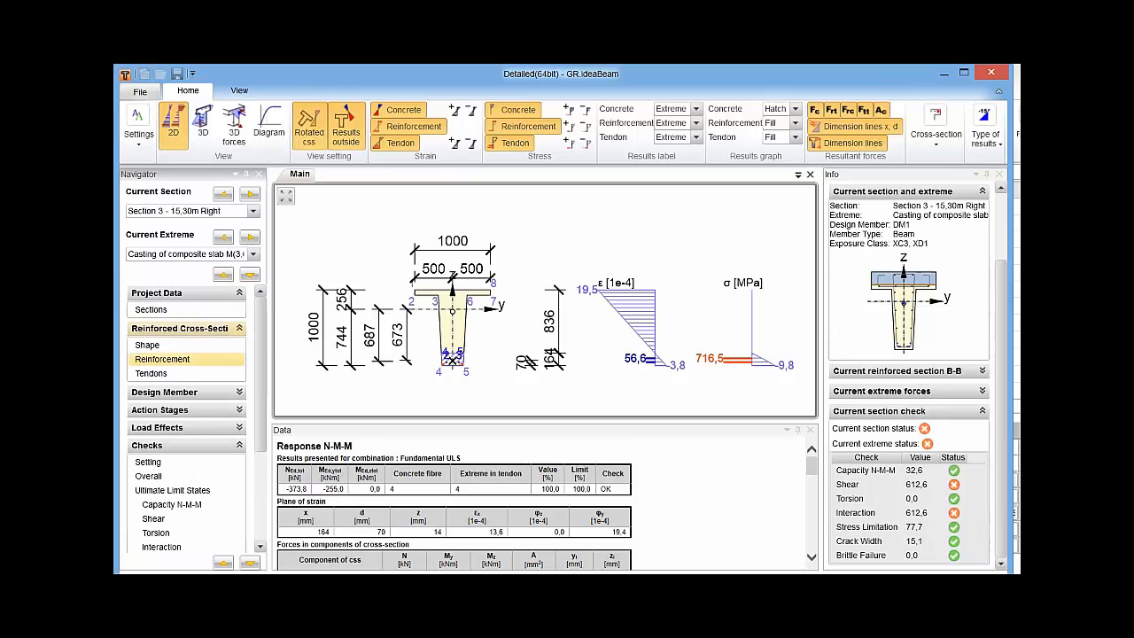
left_click(163, 359)
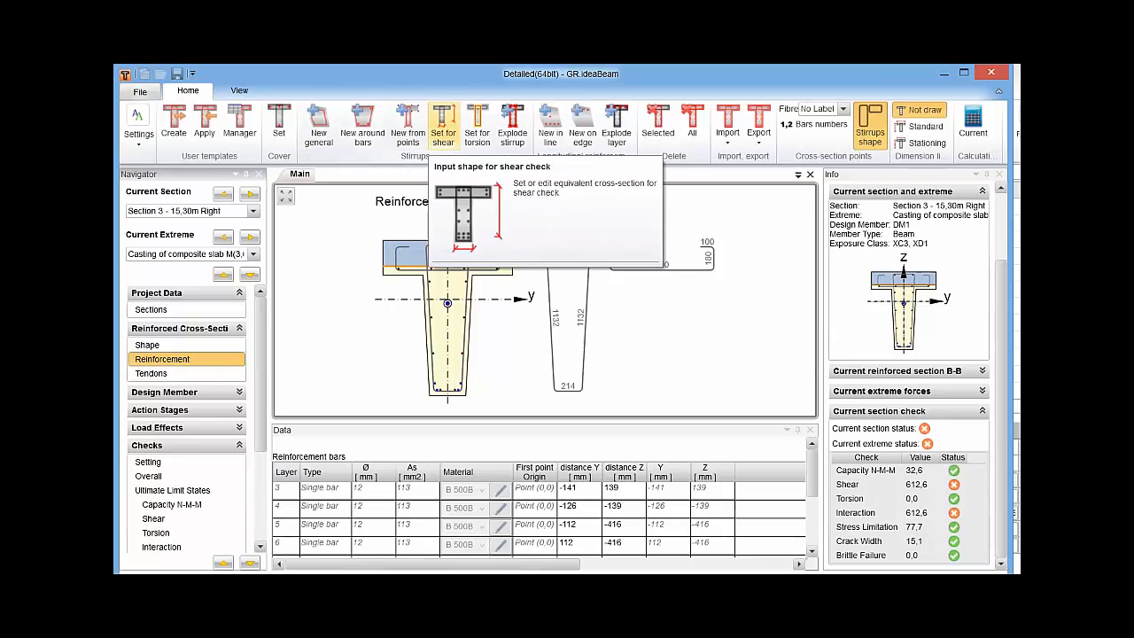
left_click(443, 124)
left_click_drag(757, 308, 708, 232)
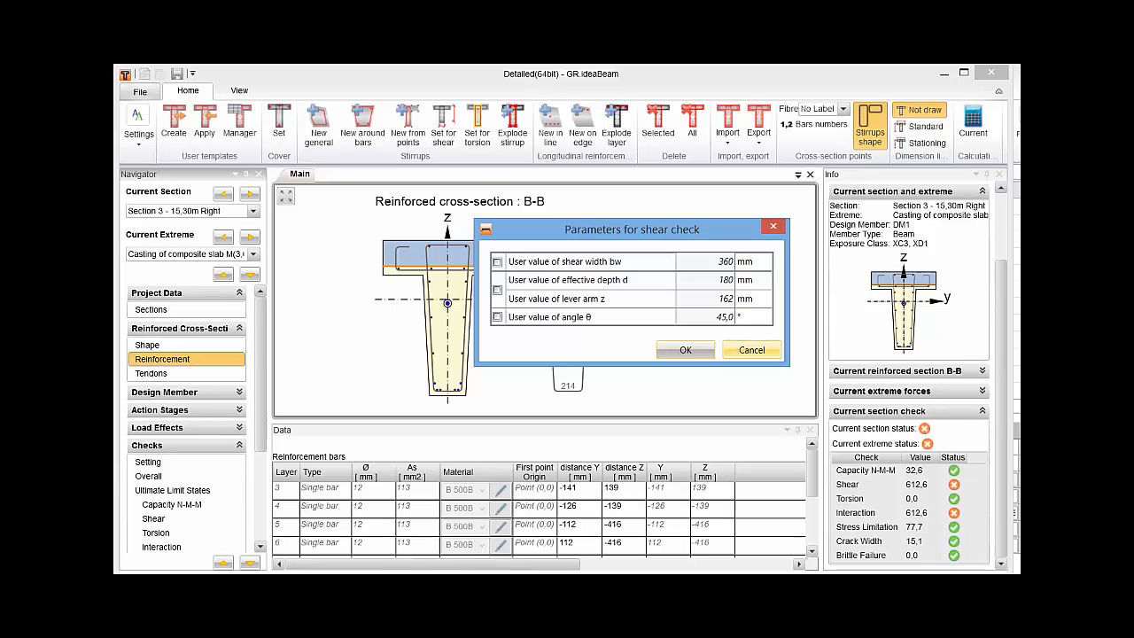
left_click(752, 350)
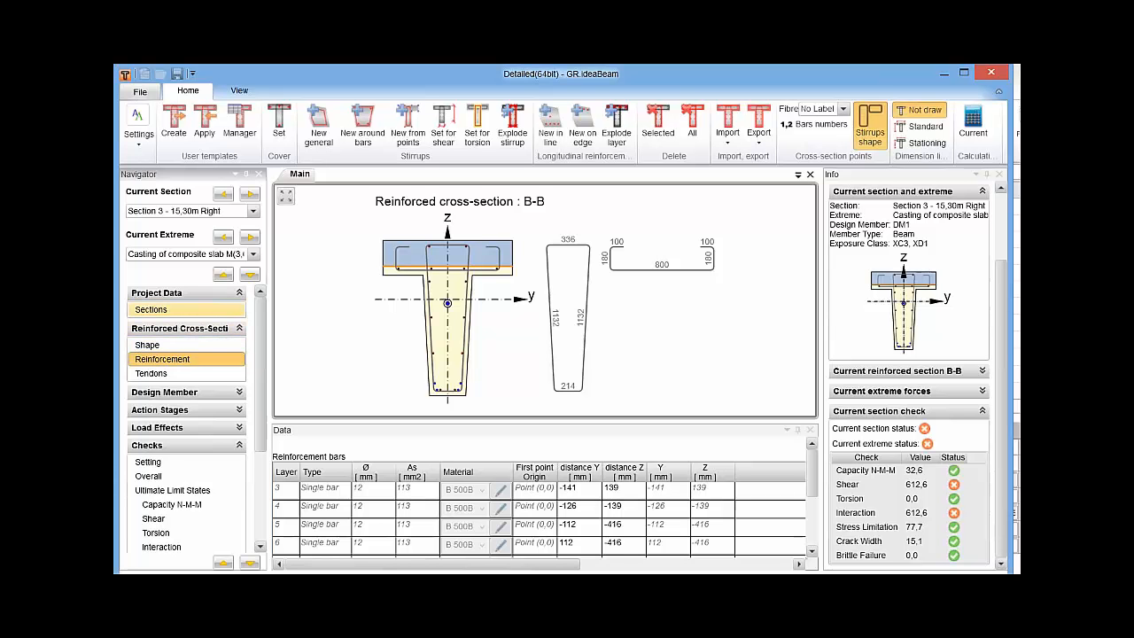
left_click_drag(260, 415, 260, 413)
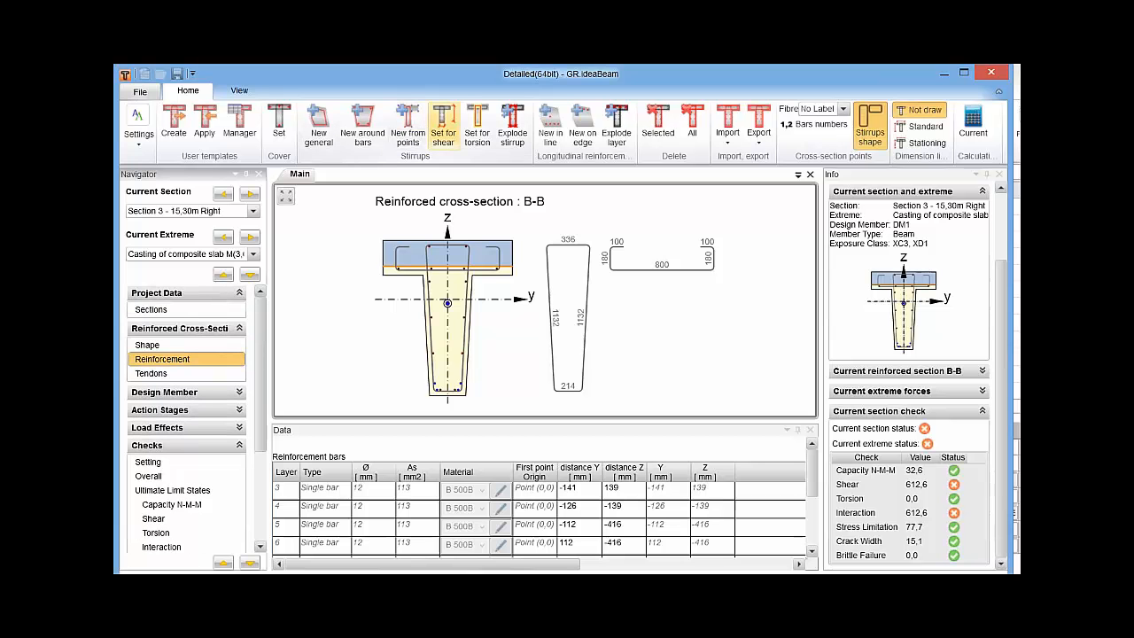
Define user values for the shear check of cross-section B-B: effective depth d 1000 mm and lever arm z 900 mm.
left_click(443, 124)
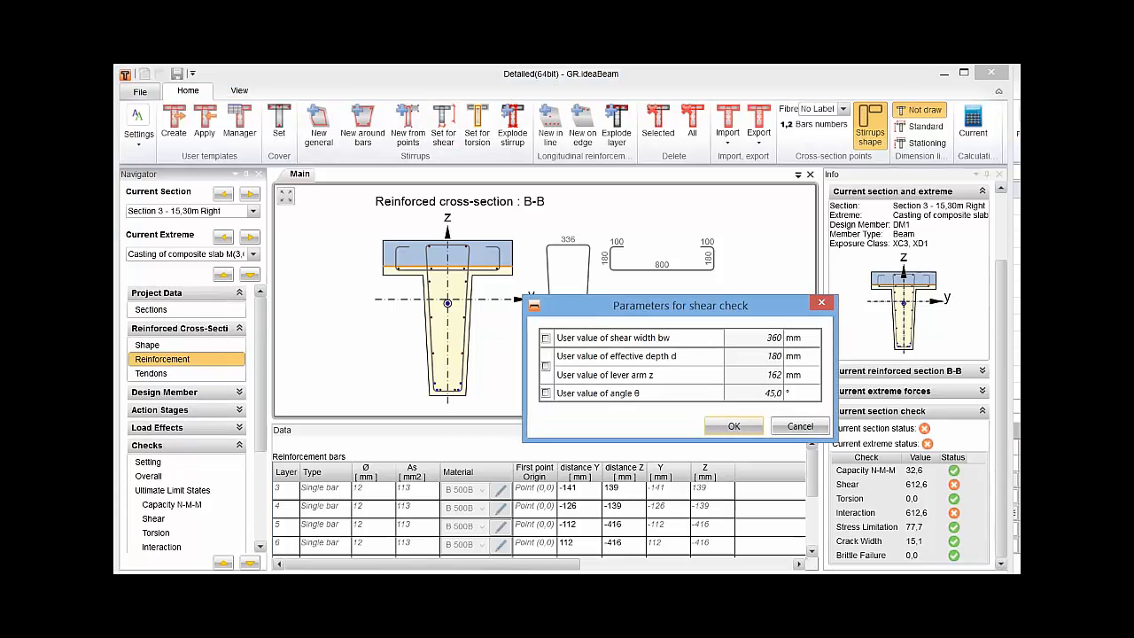
left_click(545, 365)
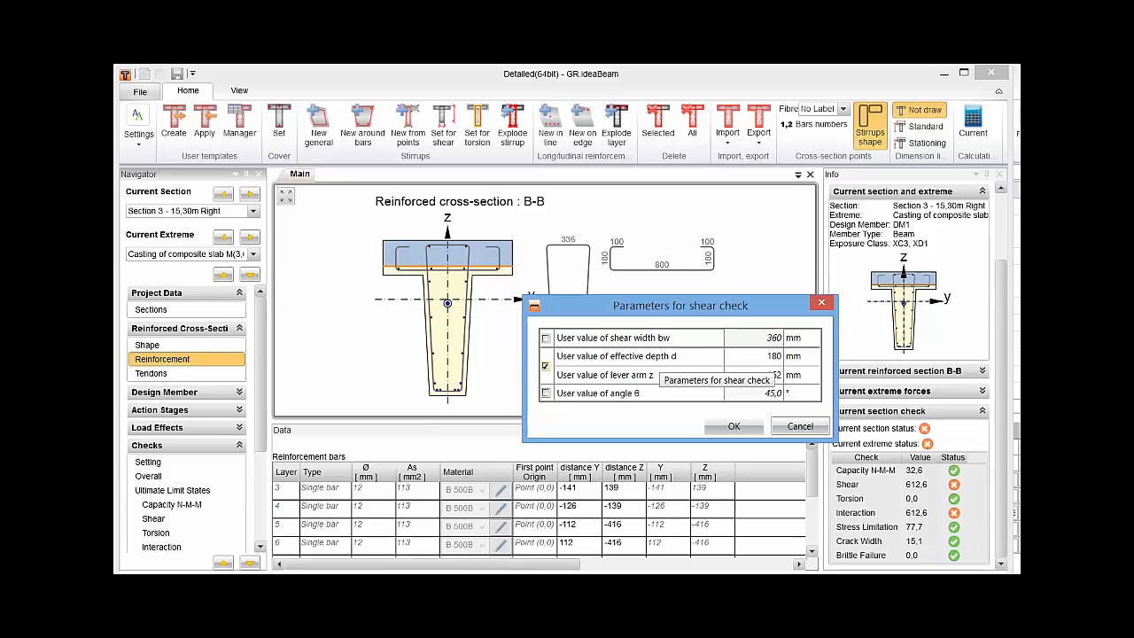
left_click(753, 356)
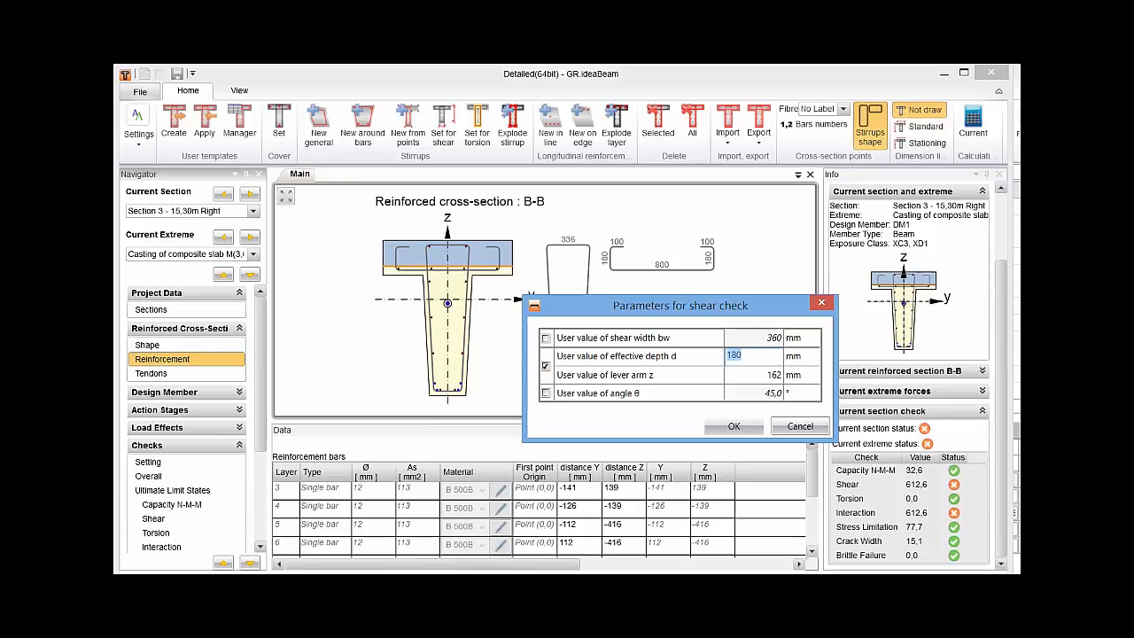
type("1000")
key("Tab")
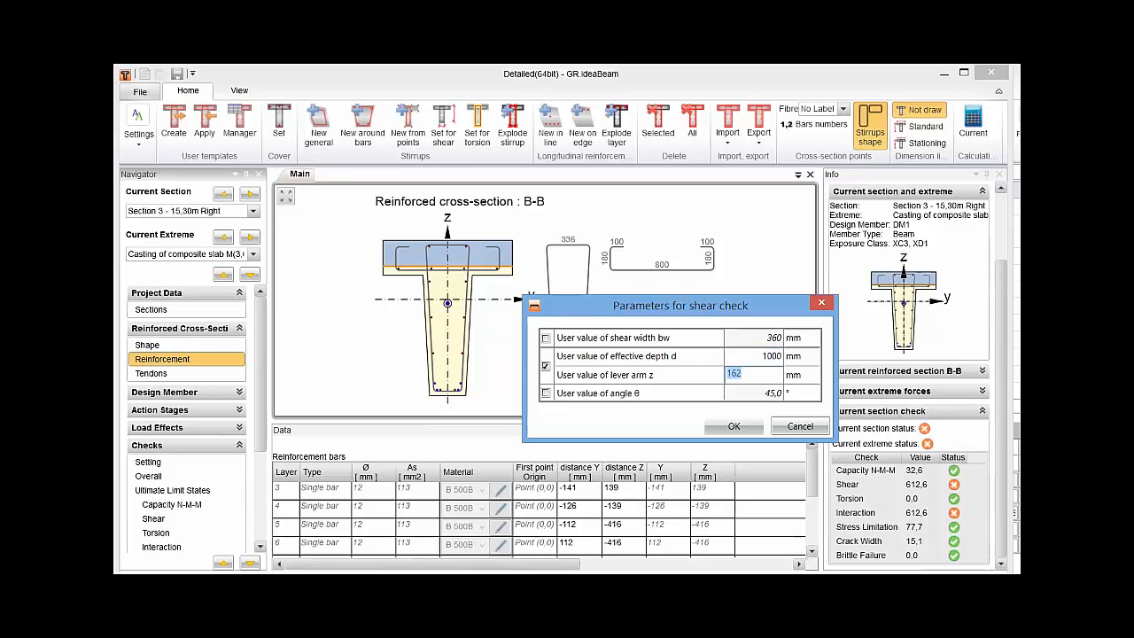
type("900")
key("Return")
key("Return")
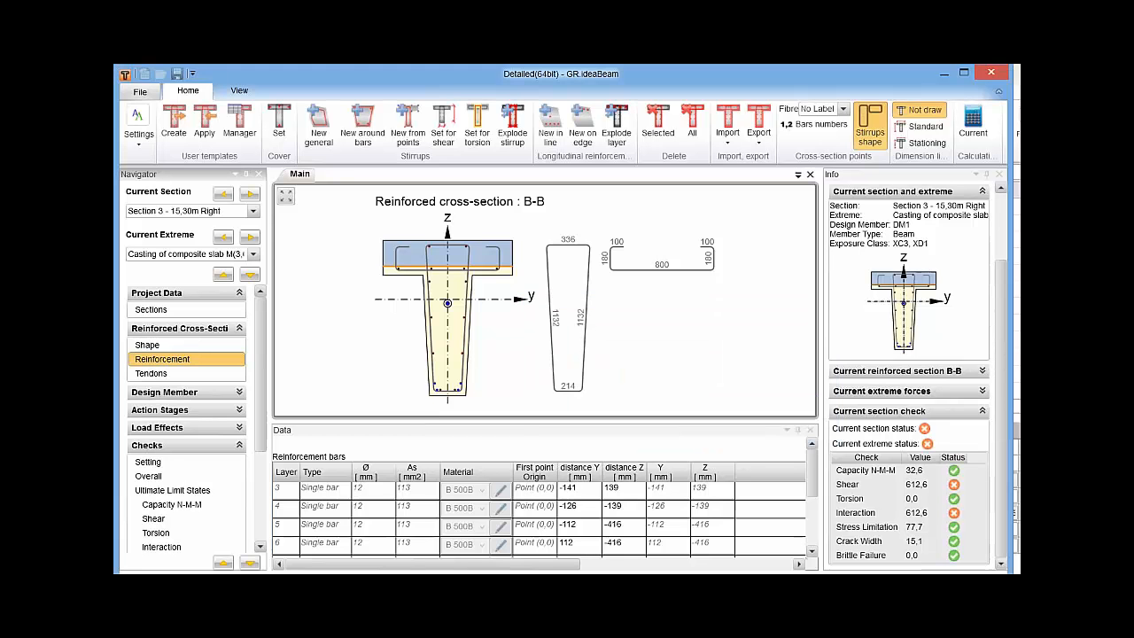
Review the shear check of Section 3 - 15,30m Right and return to the overview of all sections.
scroll(186, 468, "down", 2)
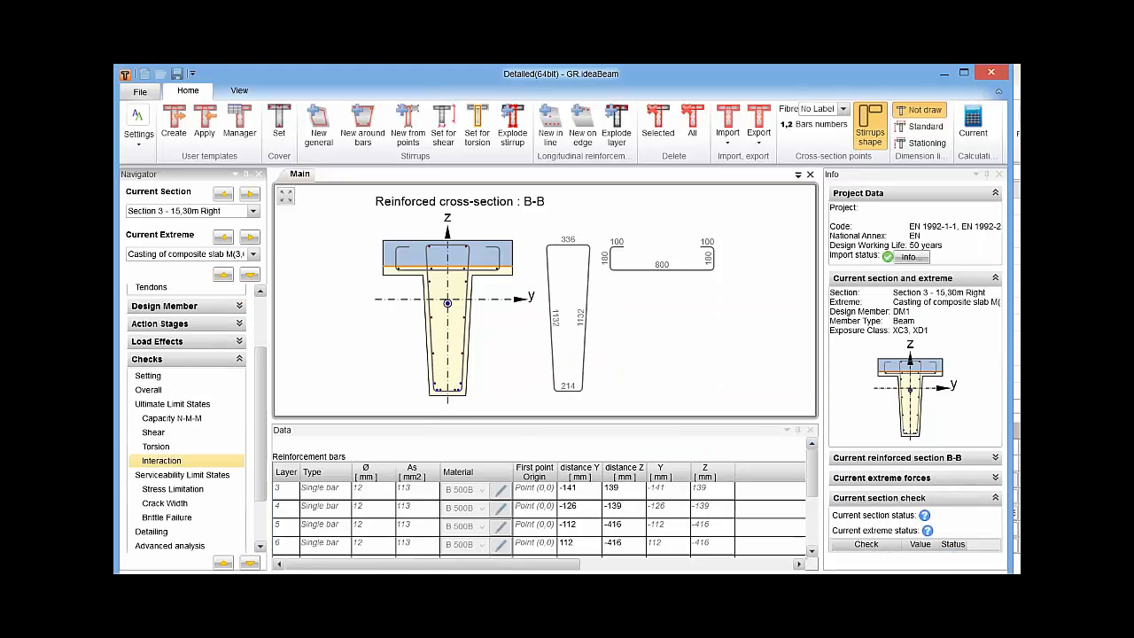
left_click(168, 434)
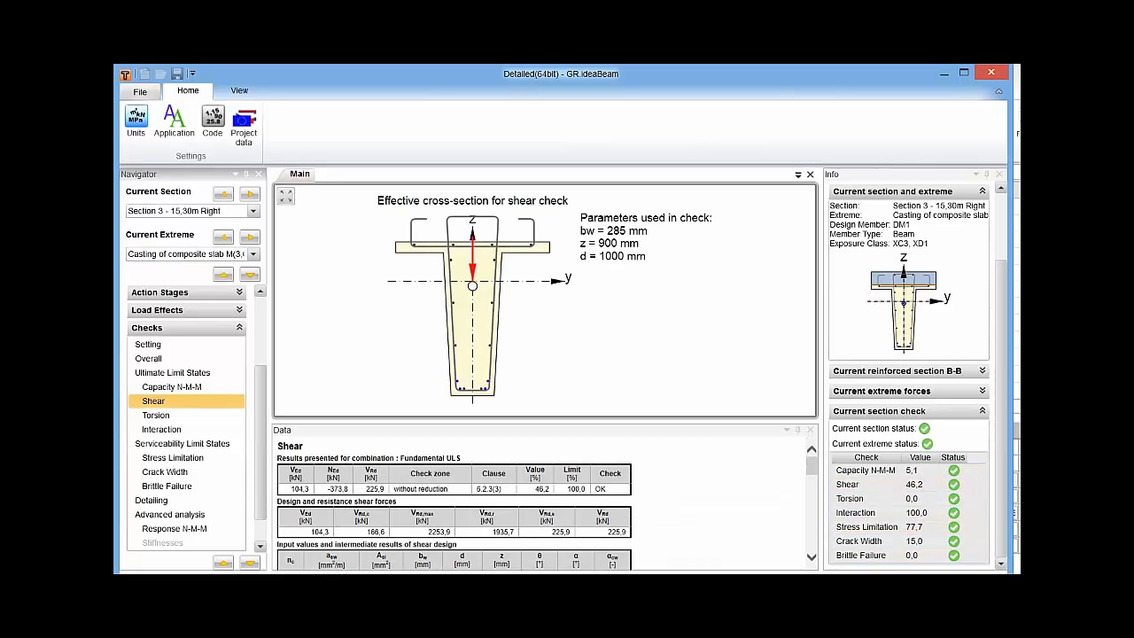
scroll(186, 400, "up", 3)
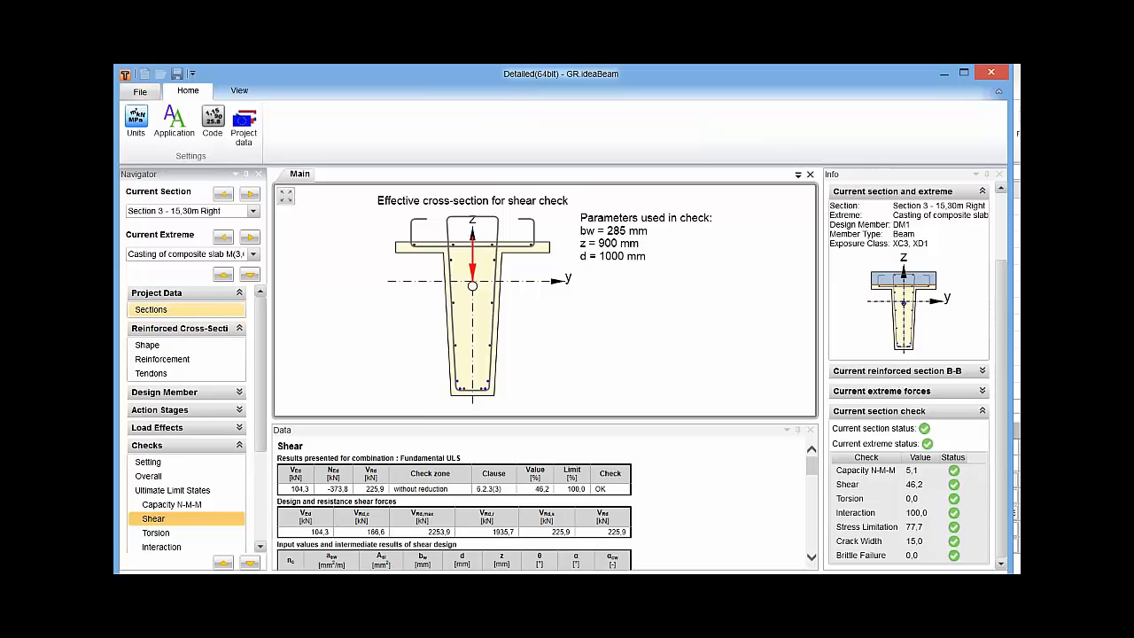
left_click(177, 309)
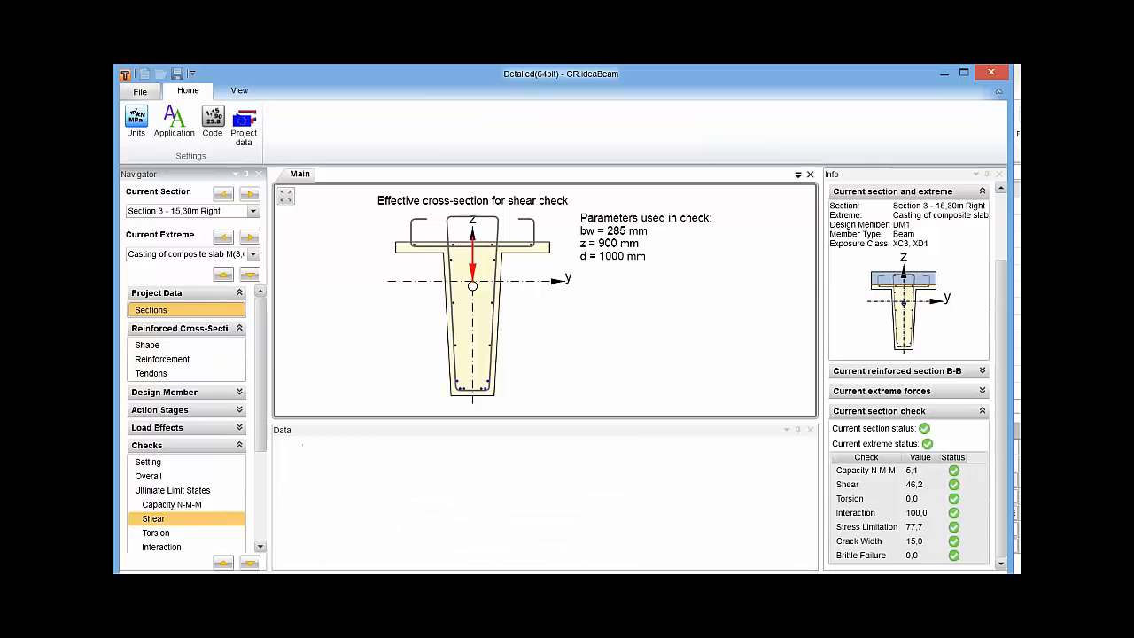